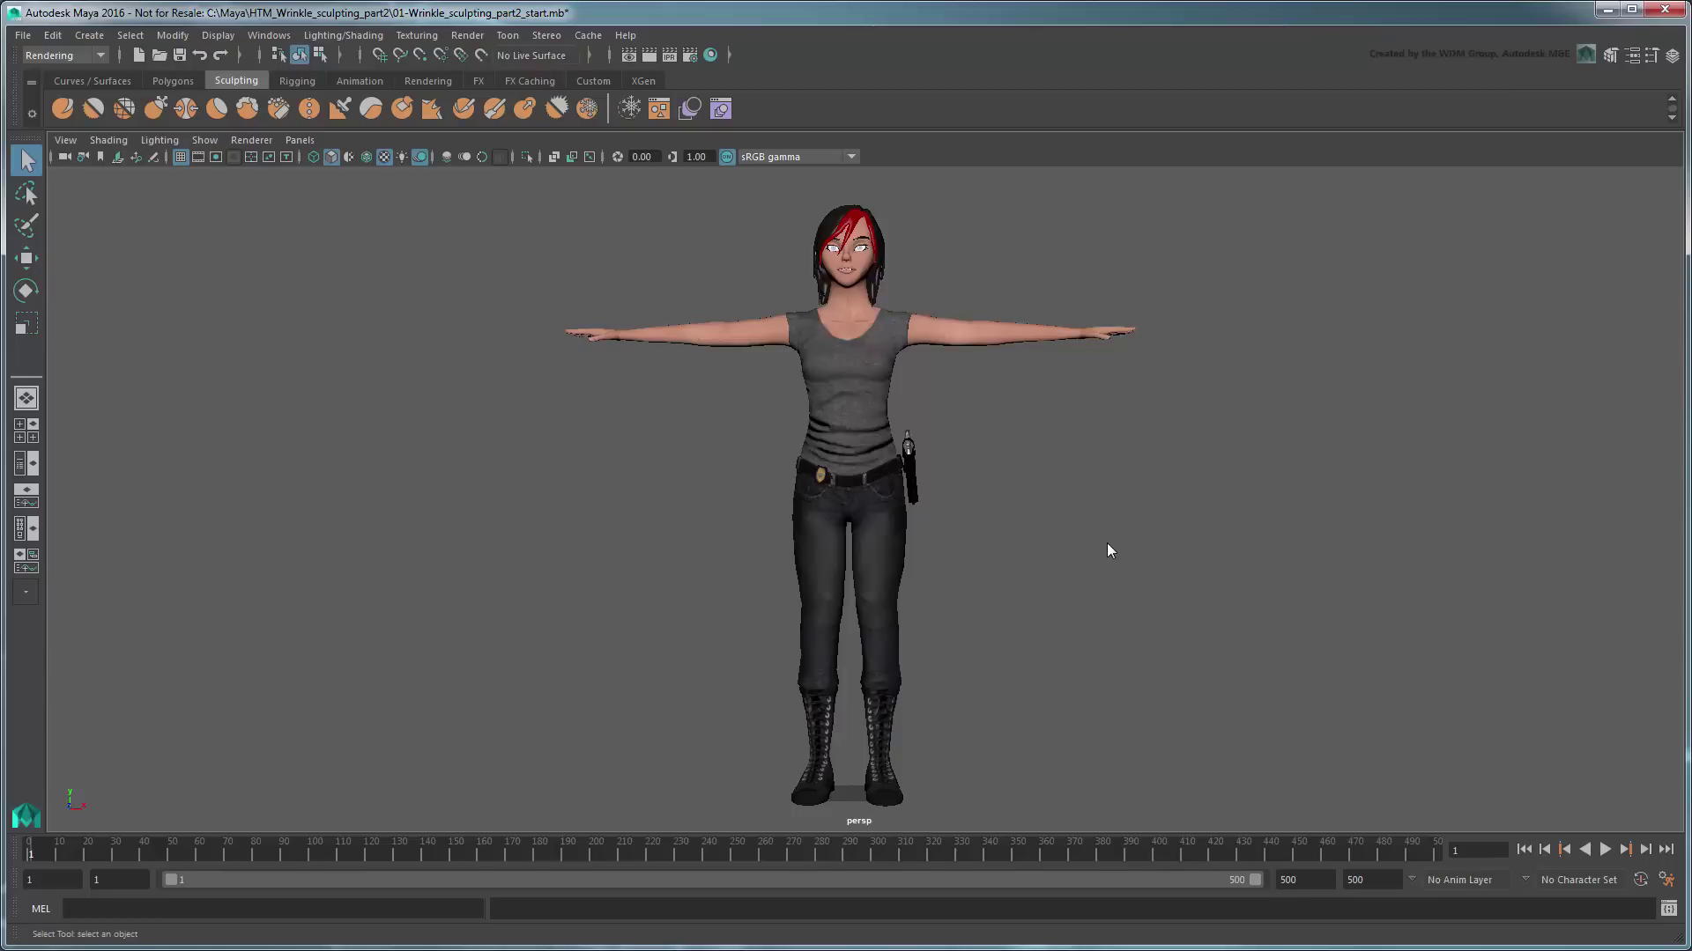
Step: Show only jacket_LYR, hiding the body, accessories and head layers, and frame the jacket
click(1668, 55)
click(1508, 710)
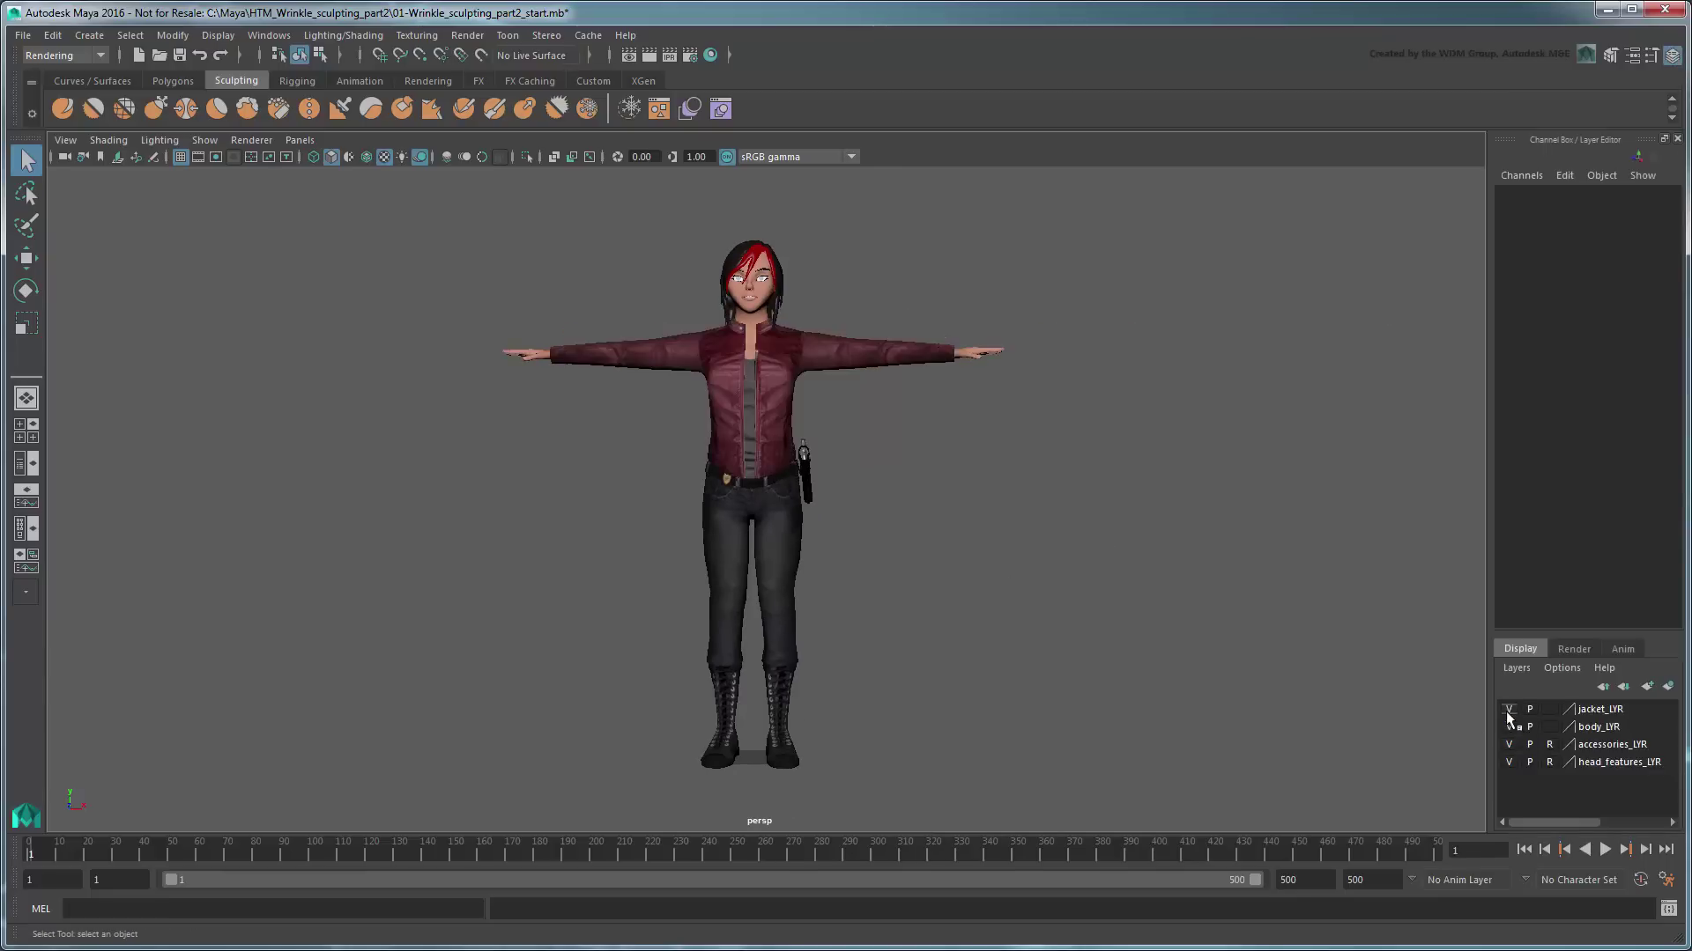
click(1508, 726)
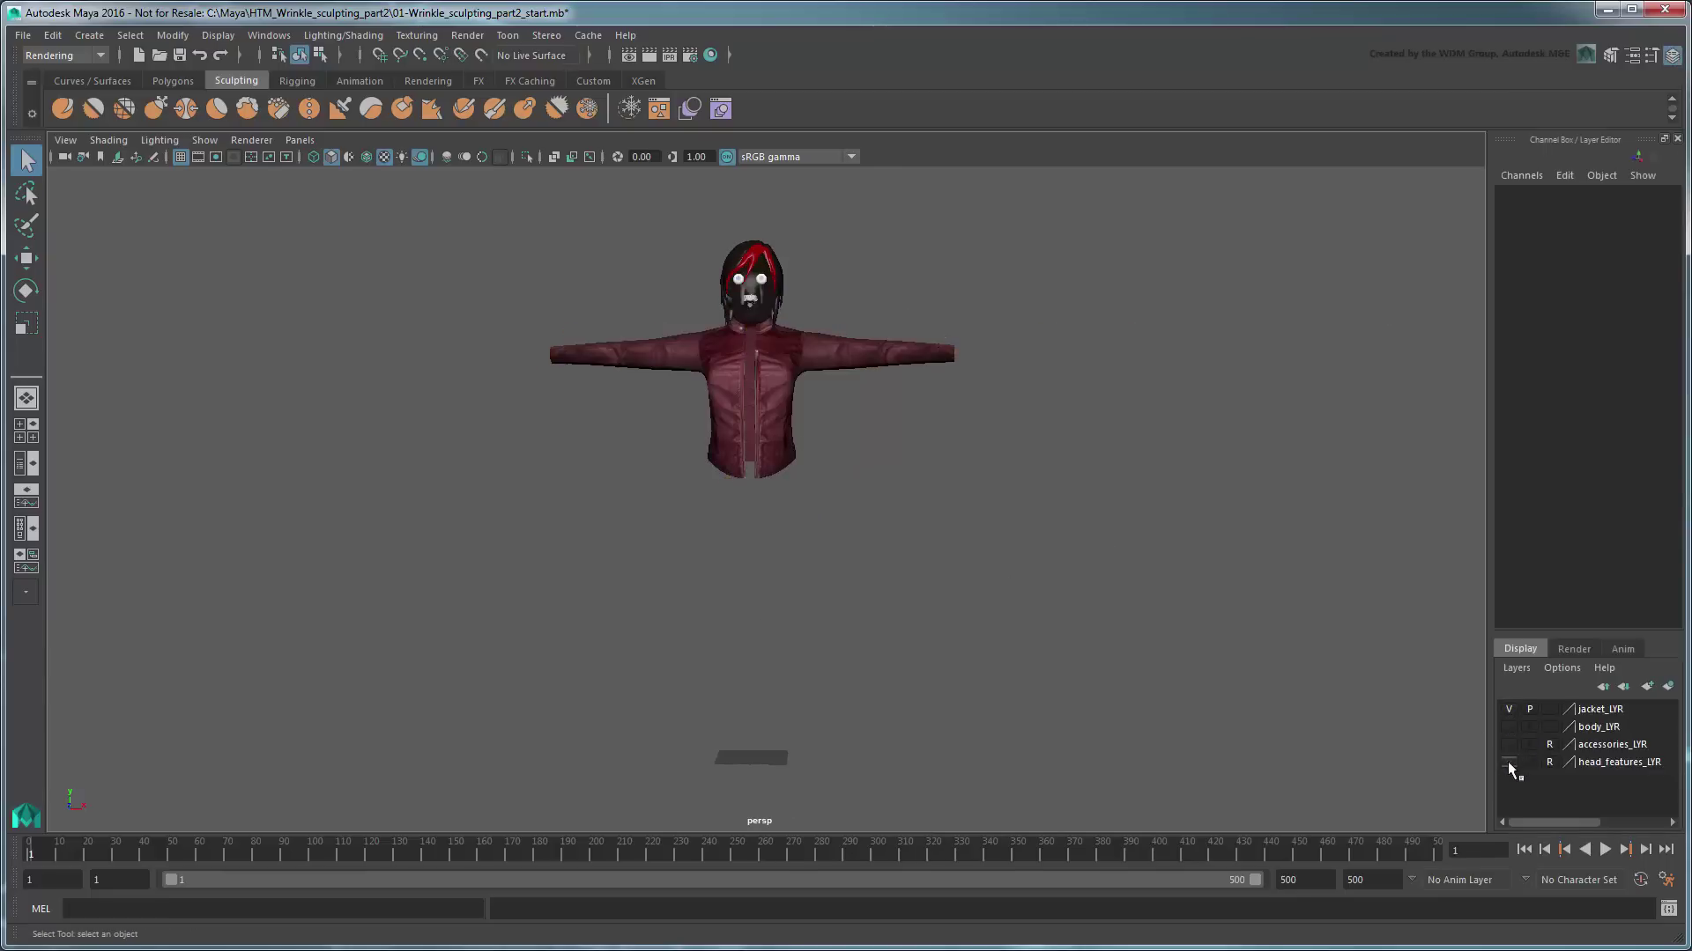
click(1508, 761)
alt+right_drag(915, 532, 929, 674)
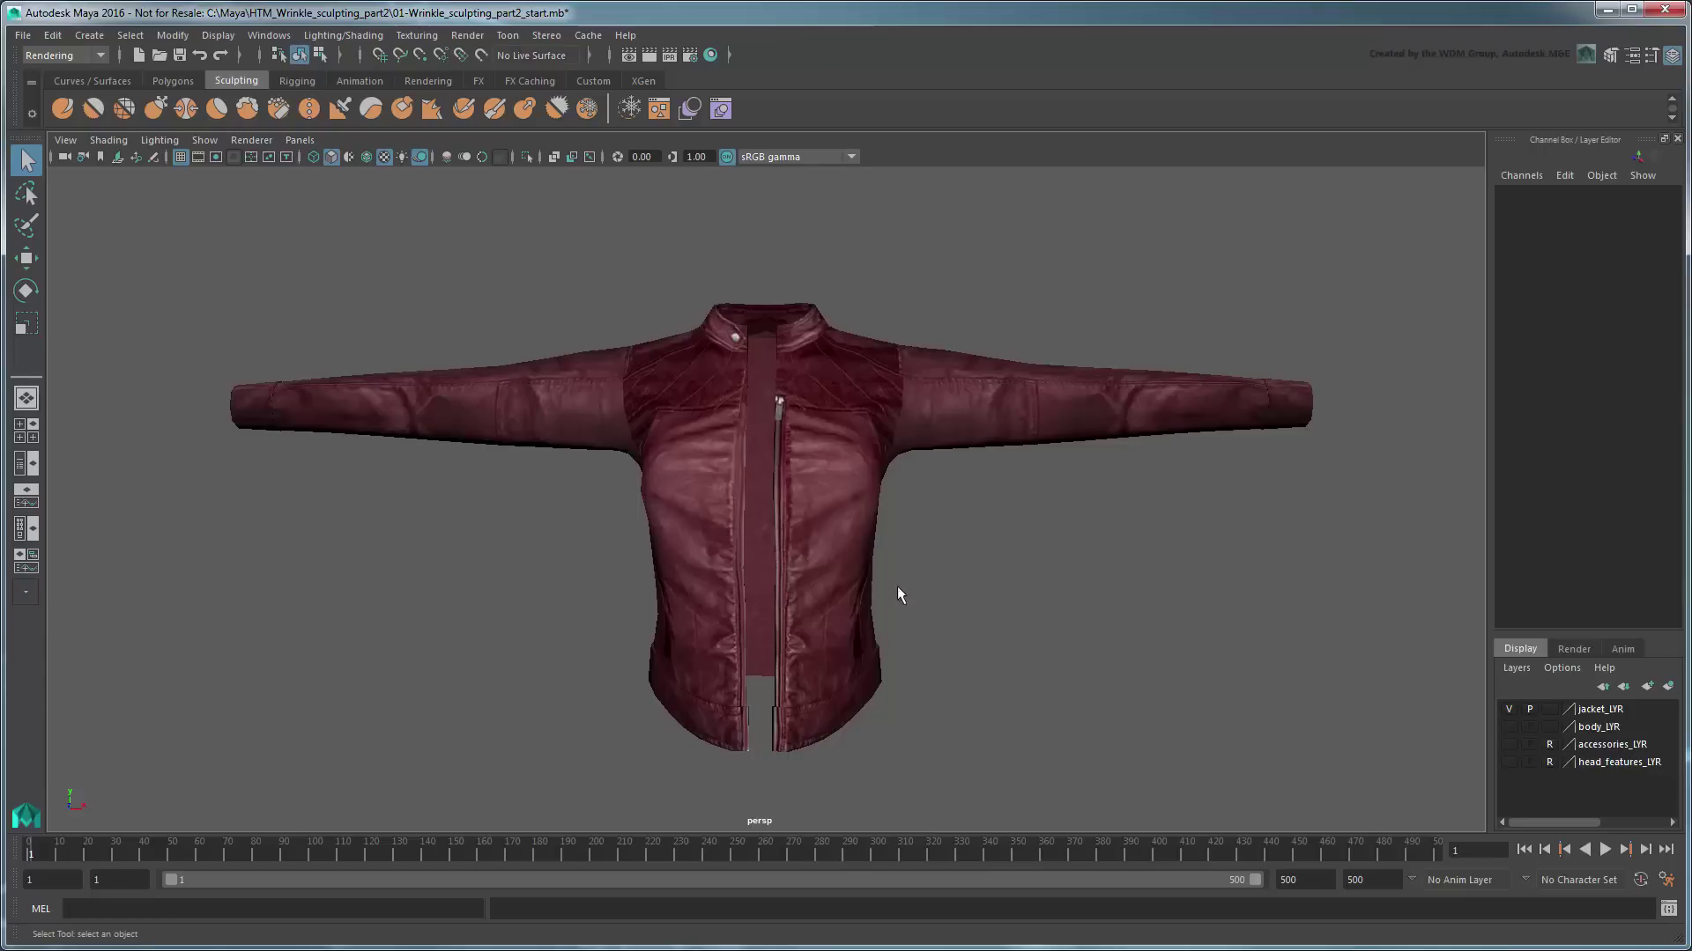
Step: Duplicate the jacket and rename the copy jacket_high_res_GEO in the Outliner
click(816, 467)
key(ctrl+d)
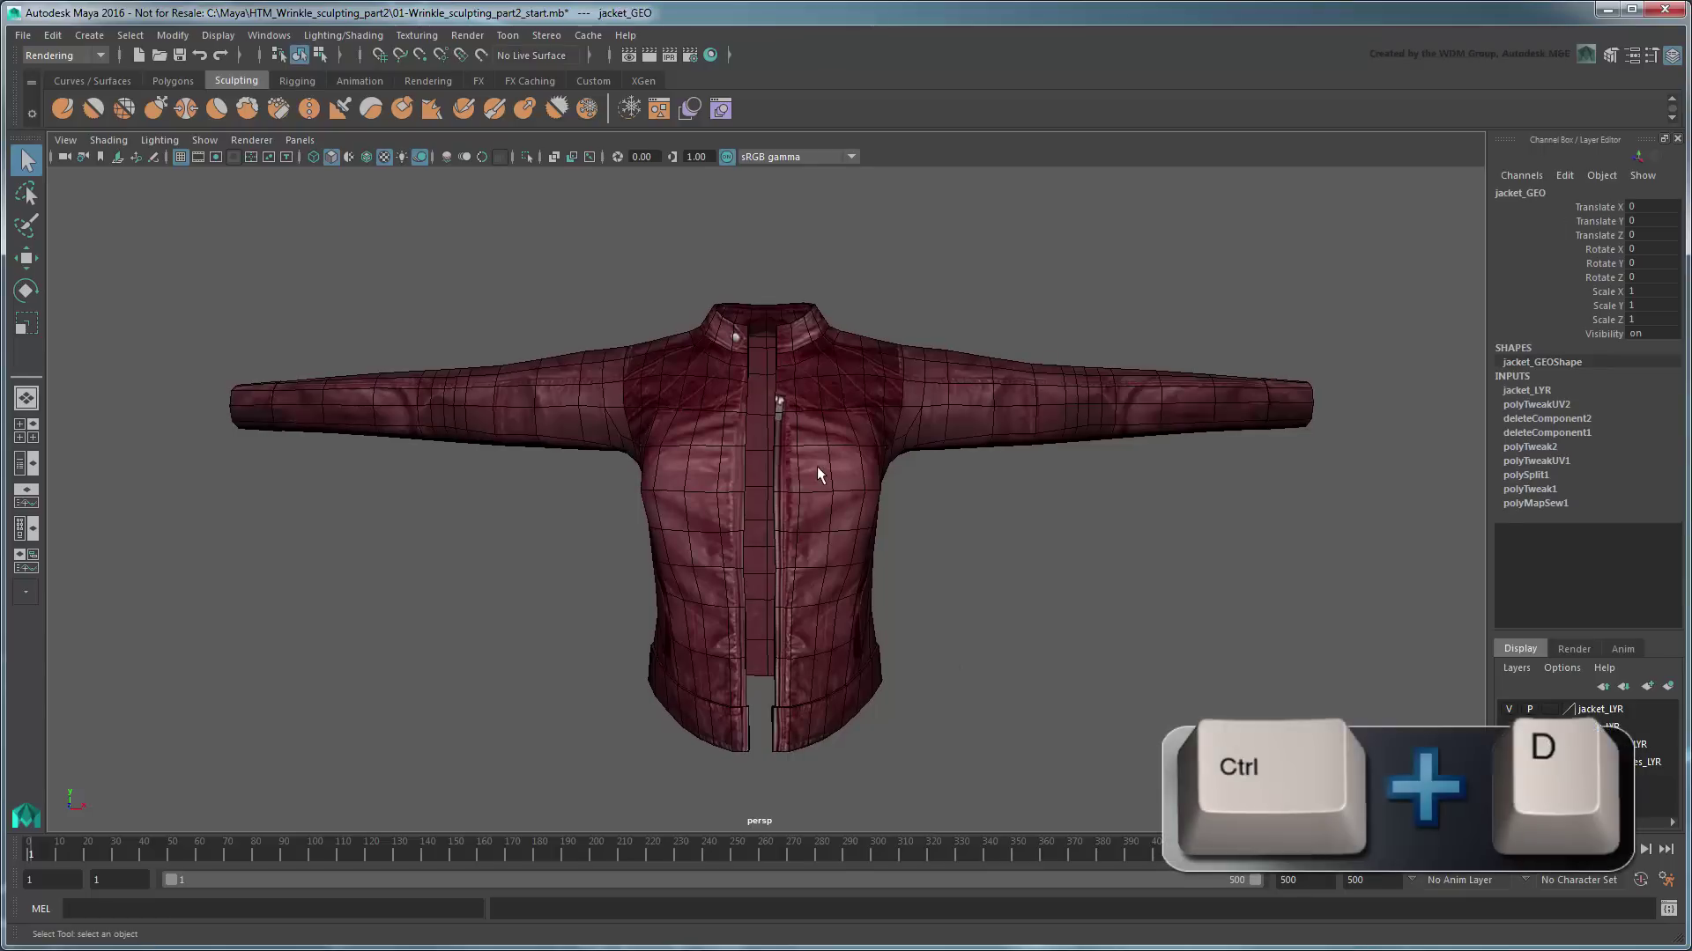
click(24, 463)
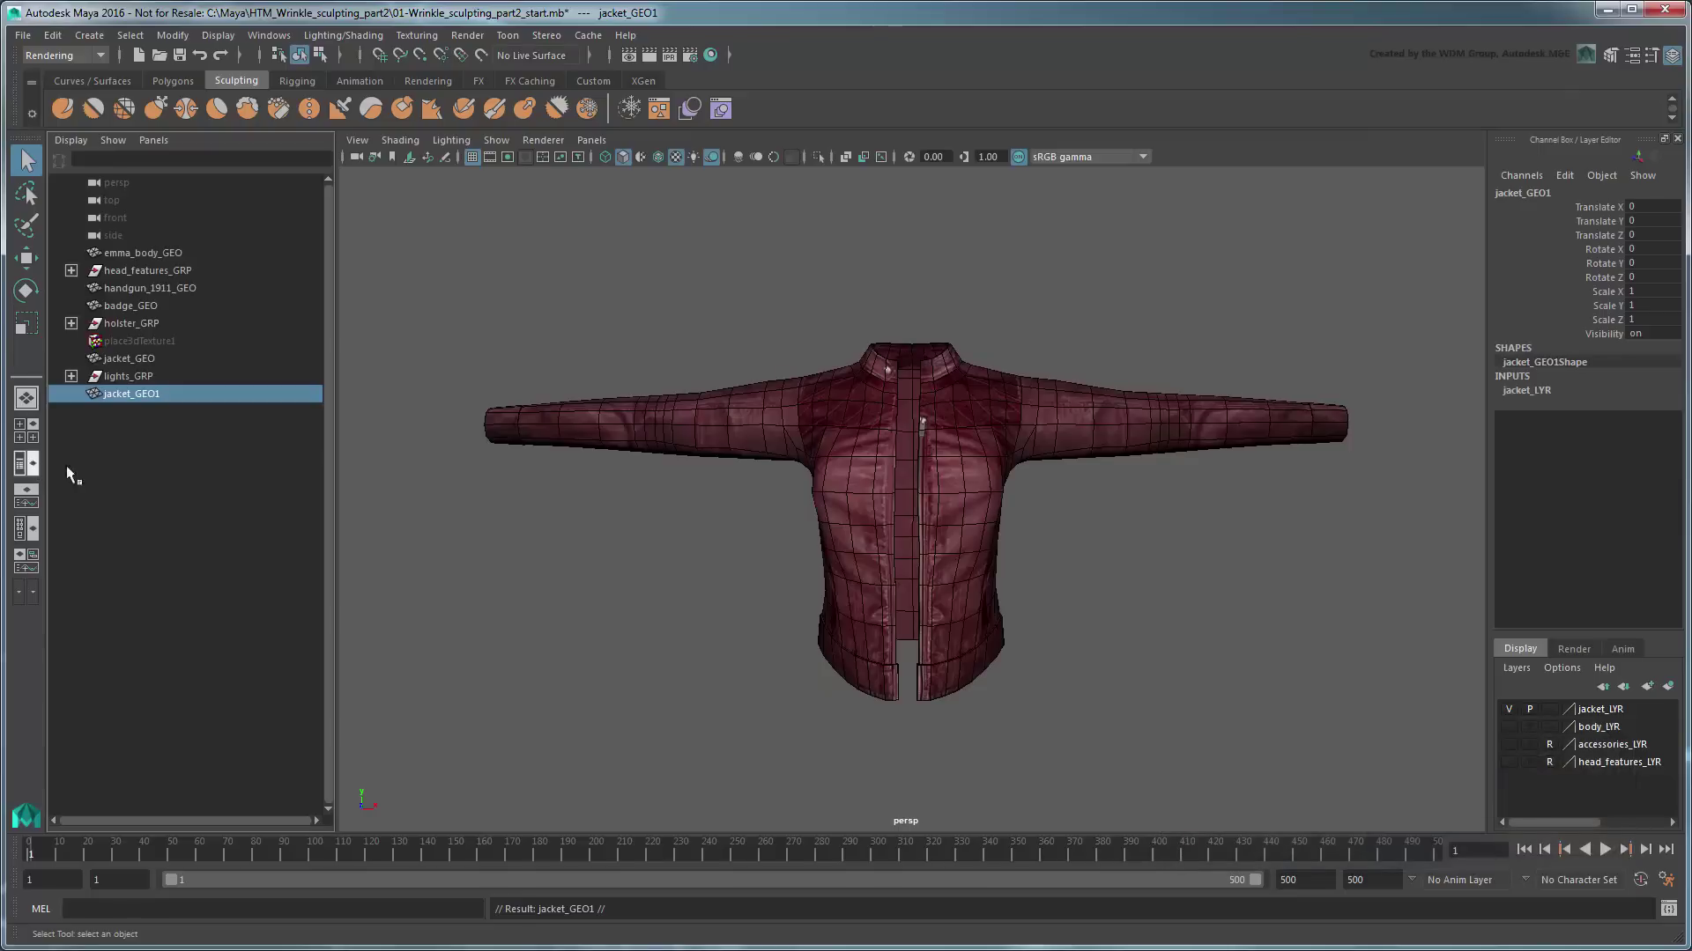
double_click(143, 394)
text(jacket_high_res_GEO)
key(Return)
Step: Hide the original jacket_GEO
click(146, 357)
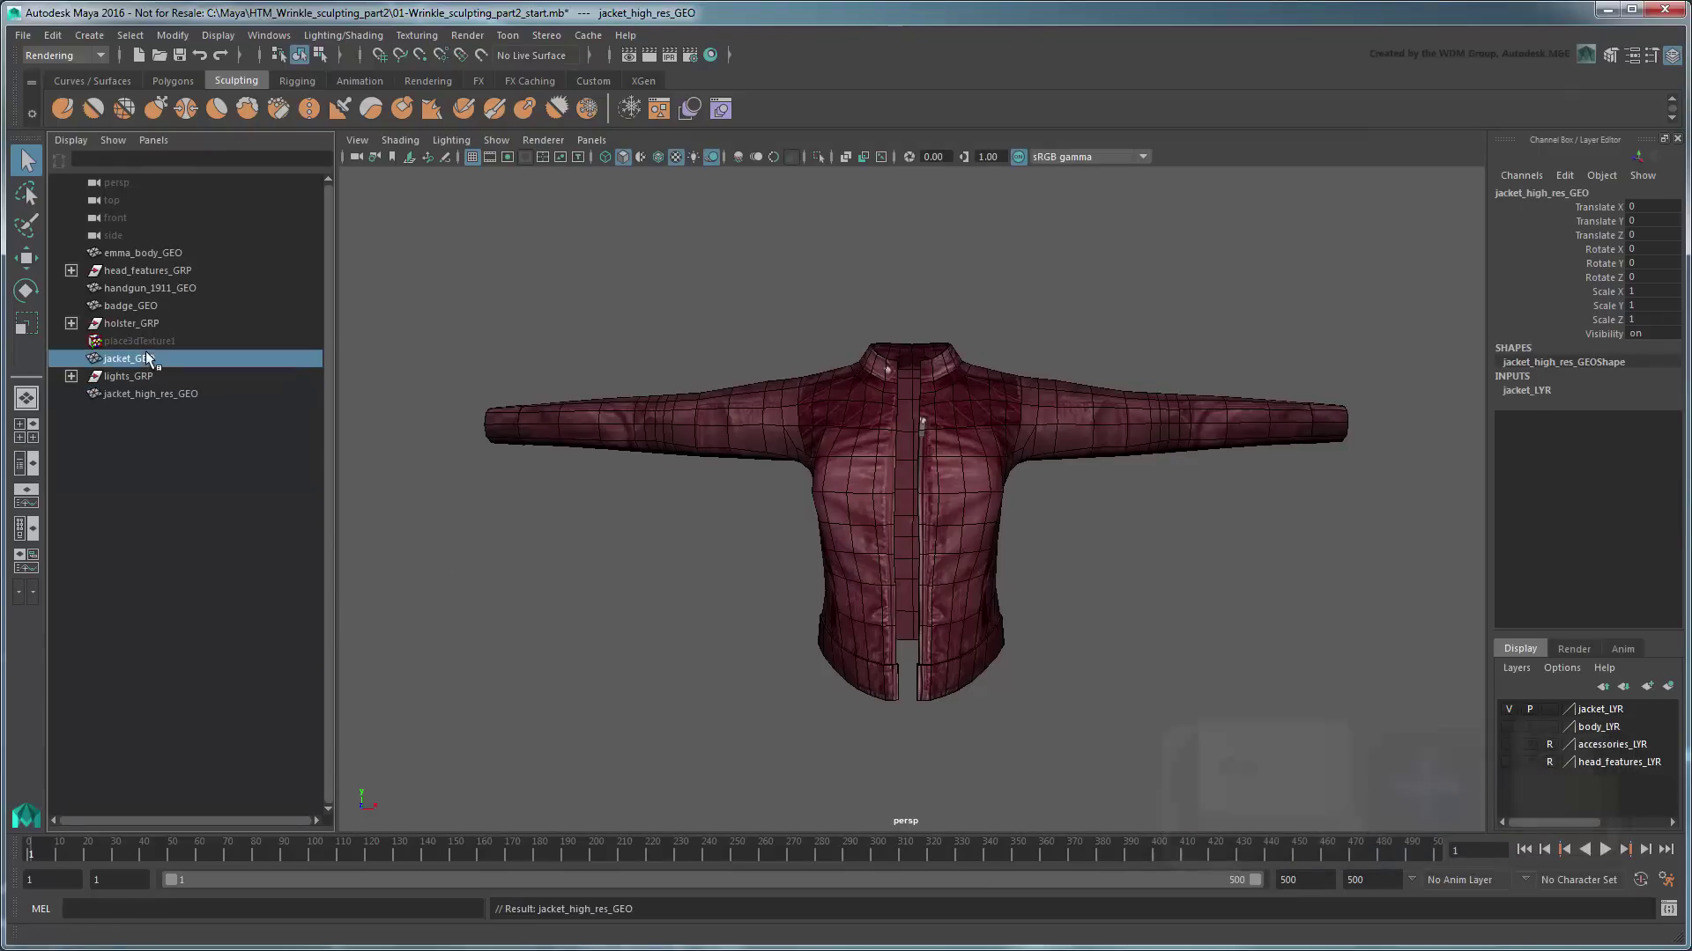
key(ctrl+h)
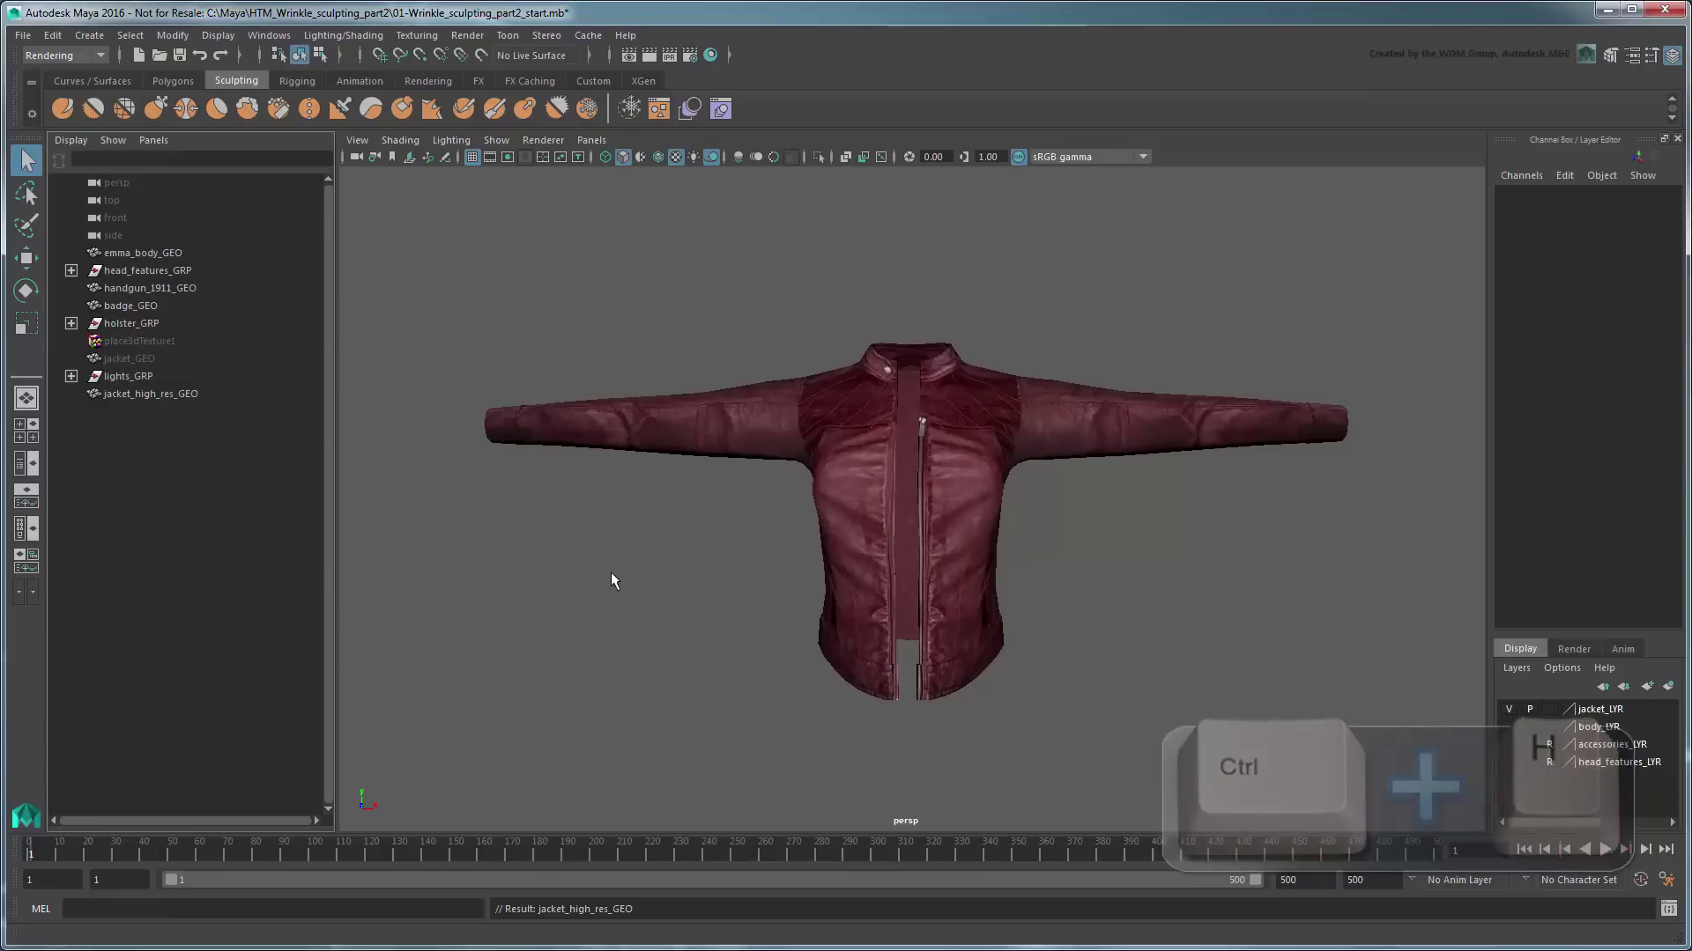
key(space)
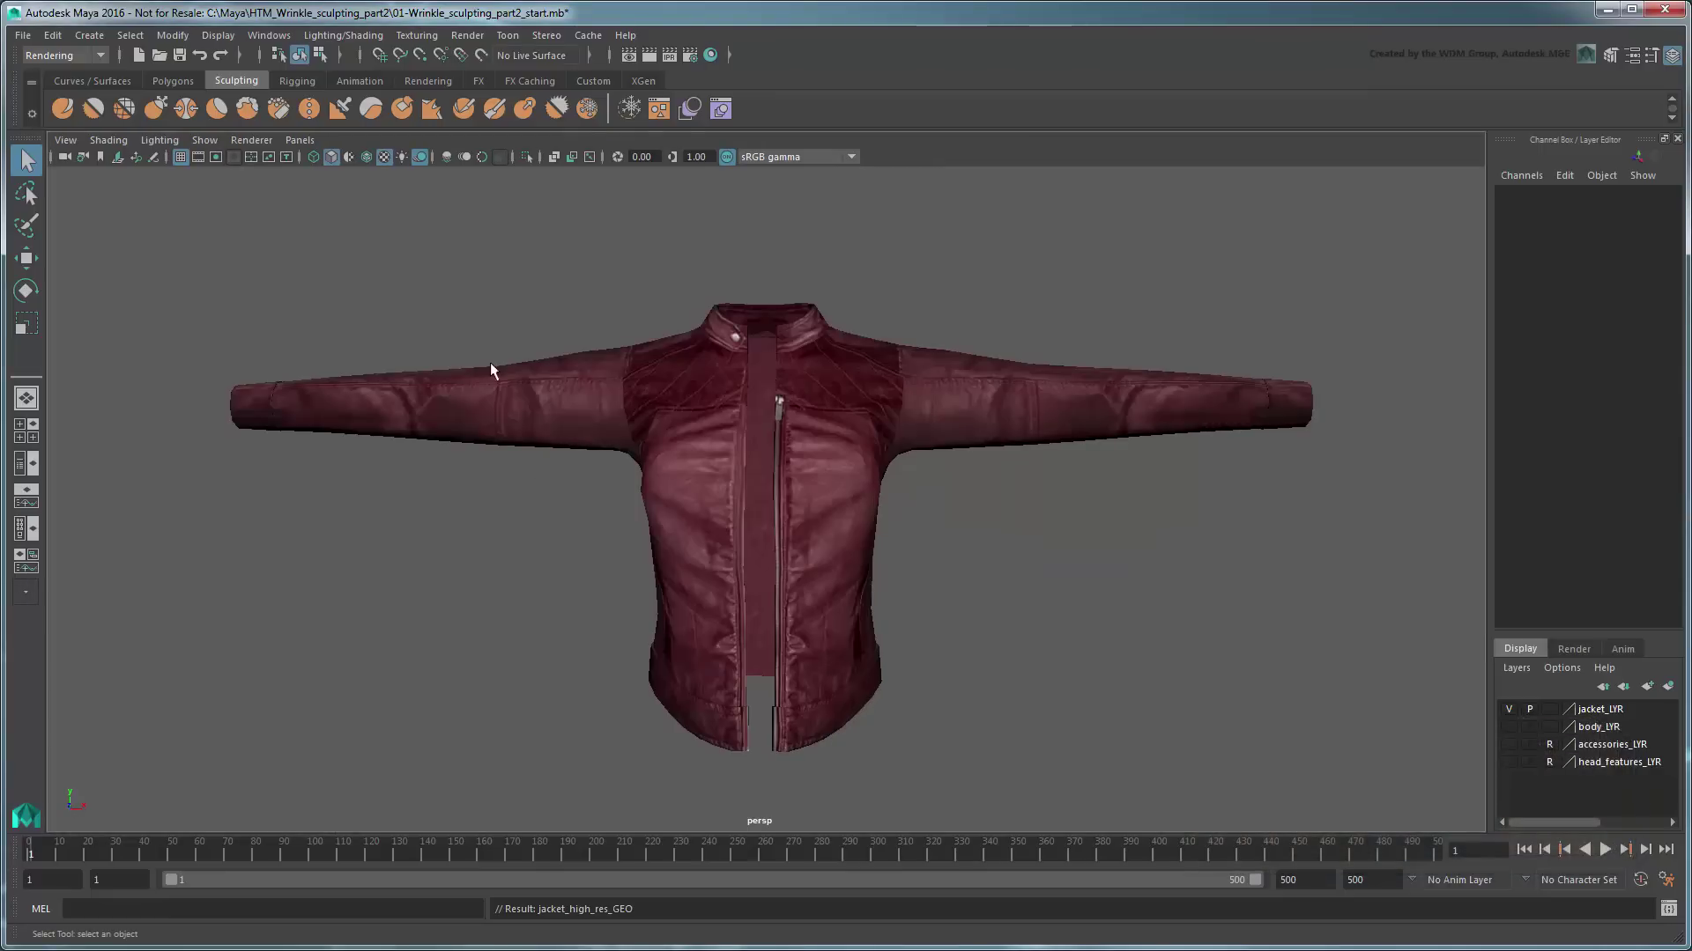
Step: Turn on wireframe-on-shaded and smooth preview for jacket_high_res_GEO, inspecting collar and hem
click(368, 158)
click(685, 399)
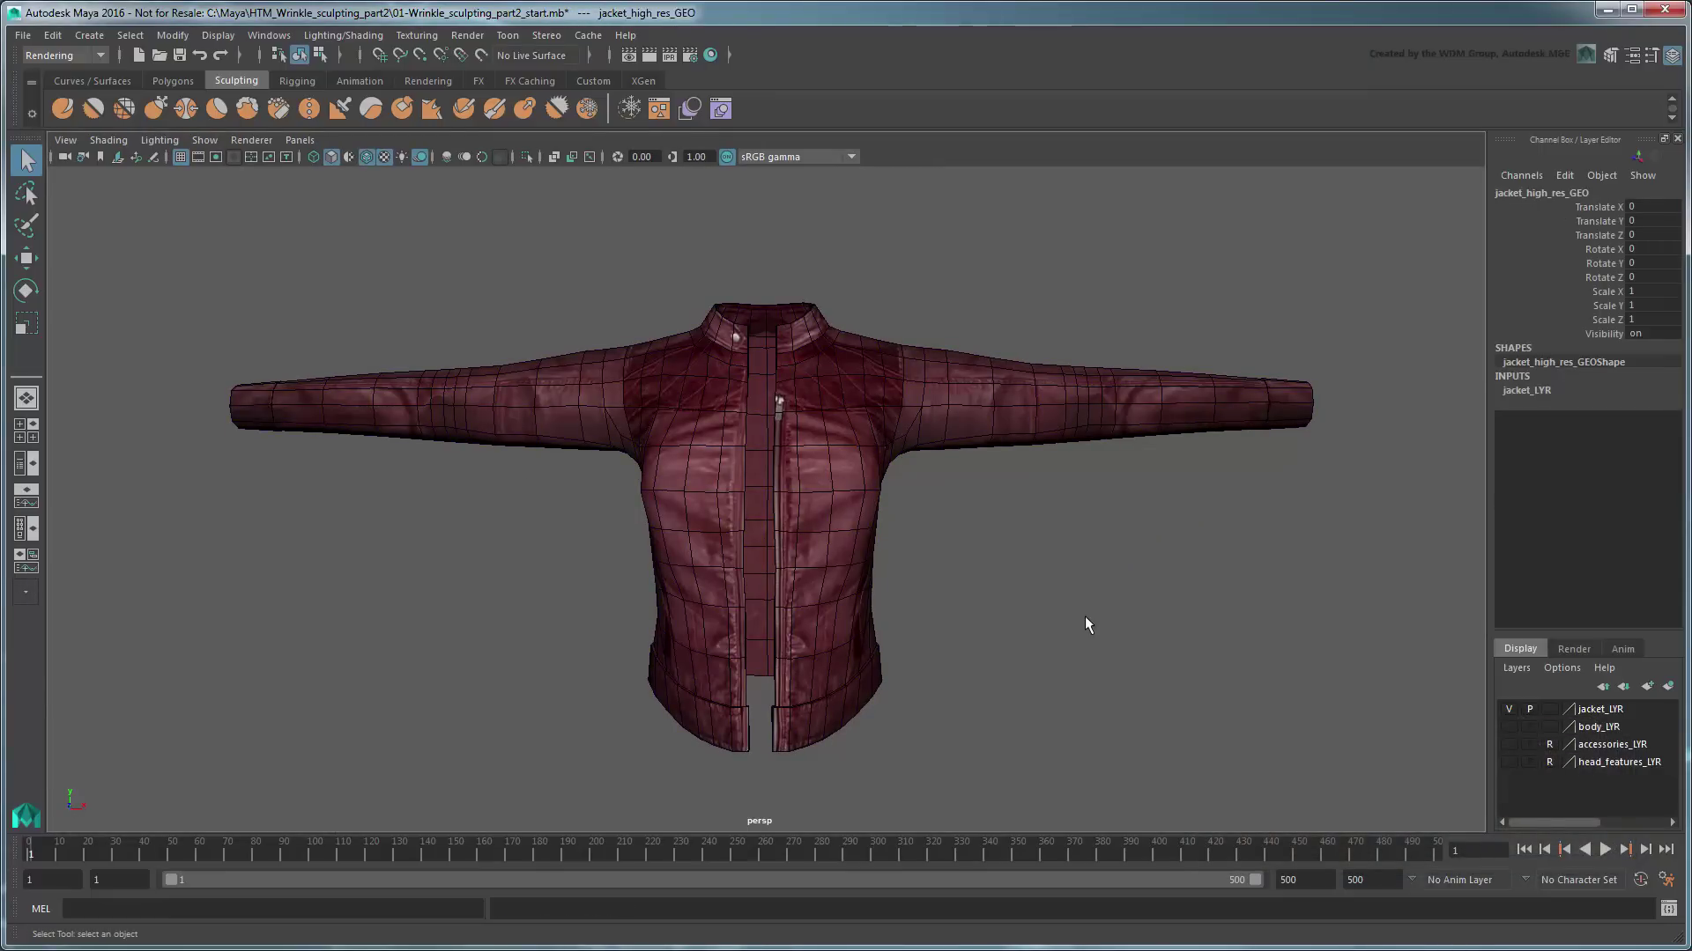
key(3)
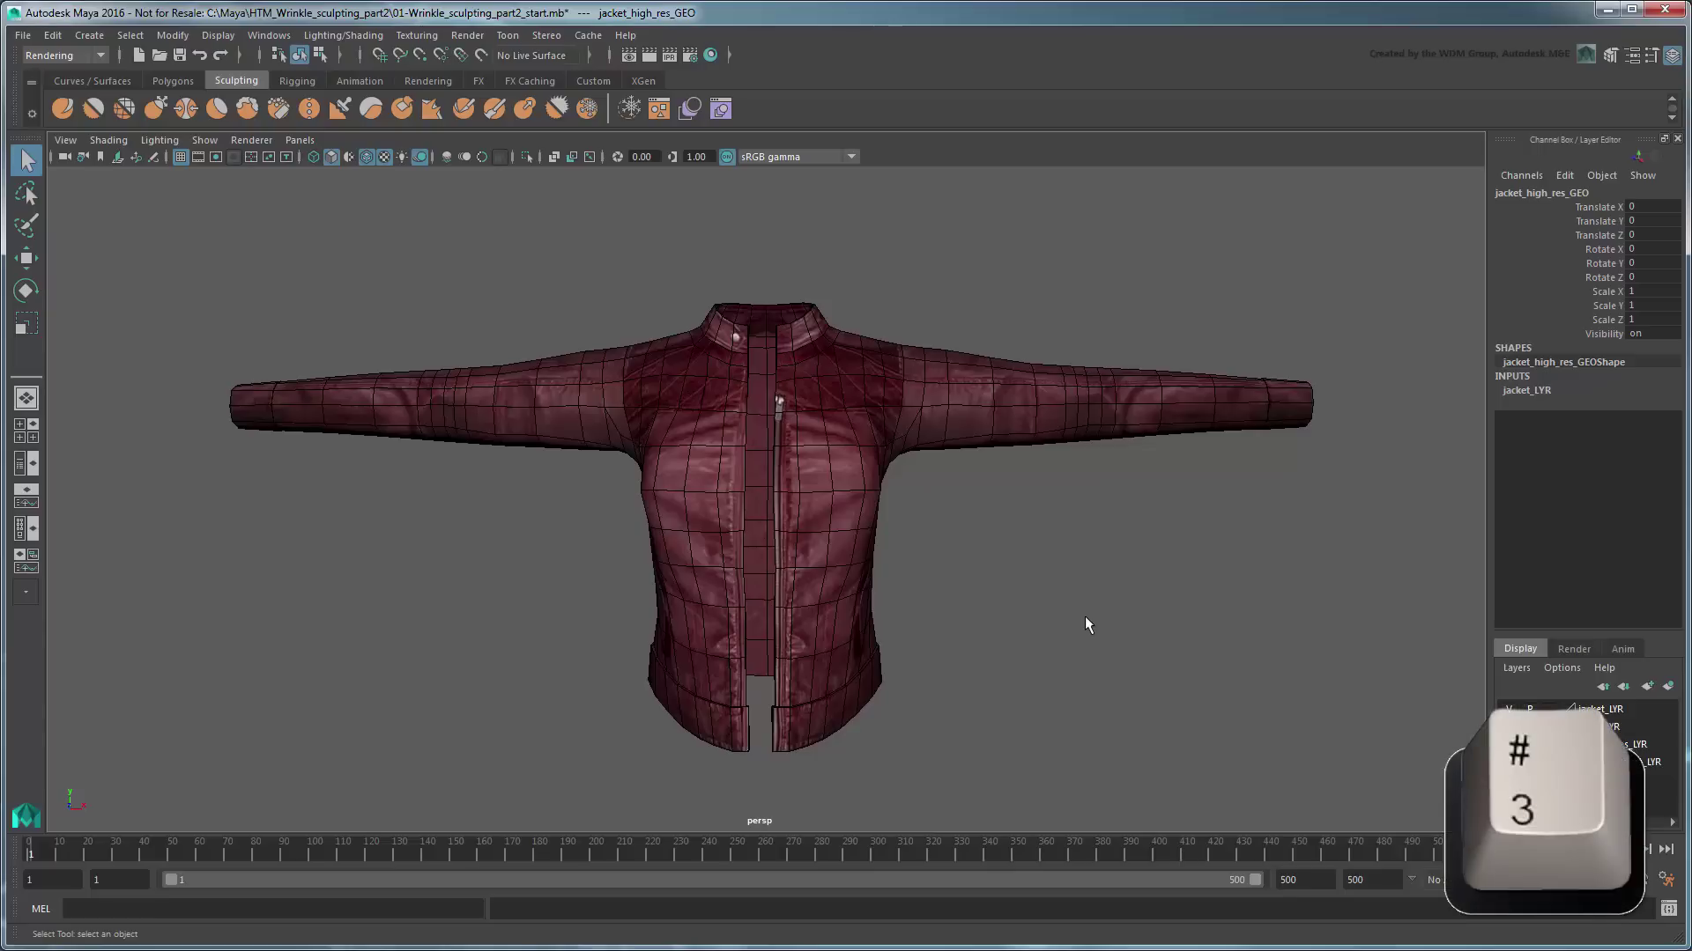
key(3)
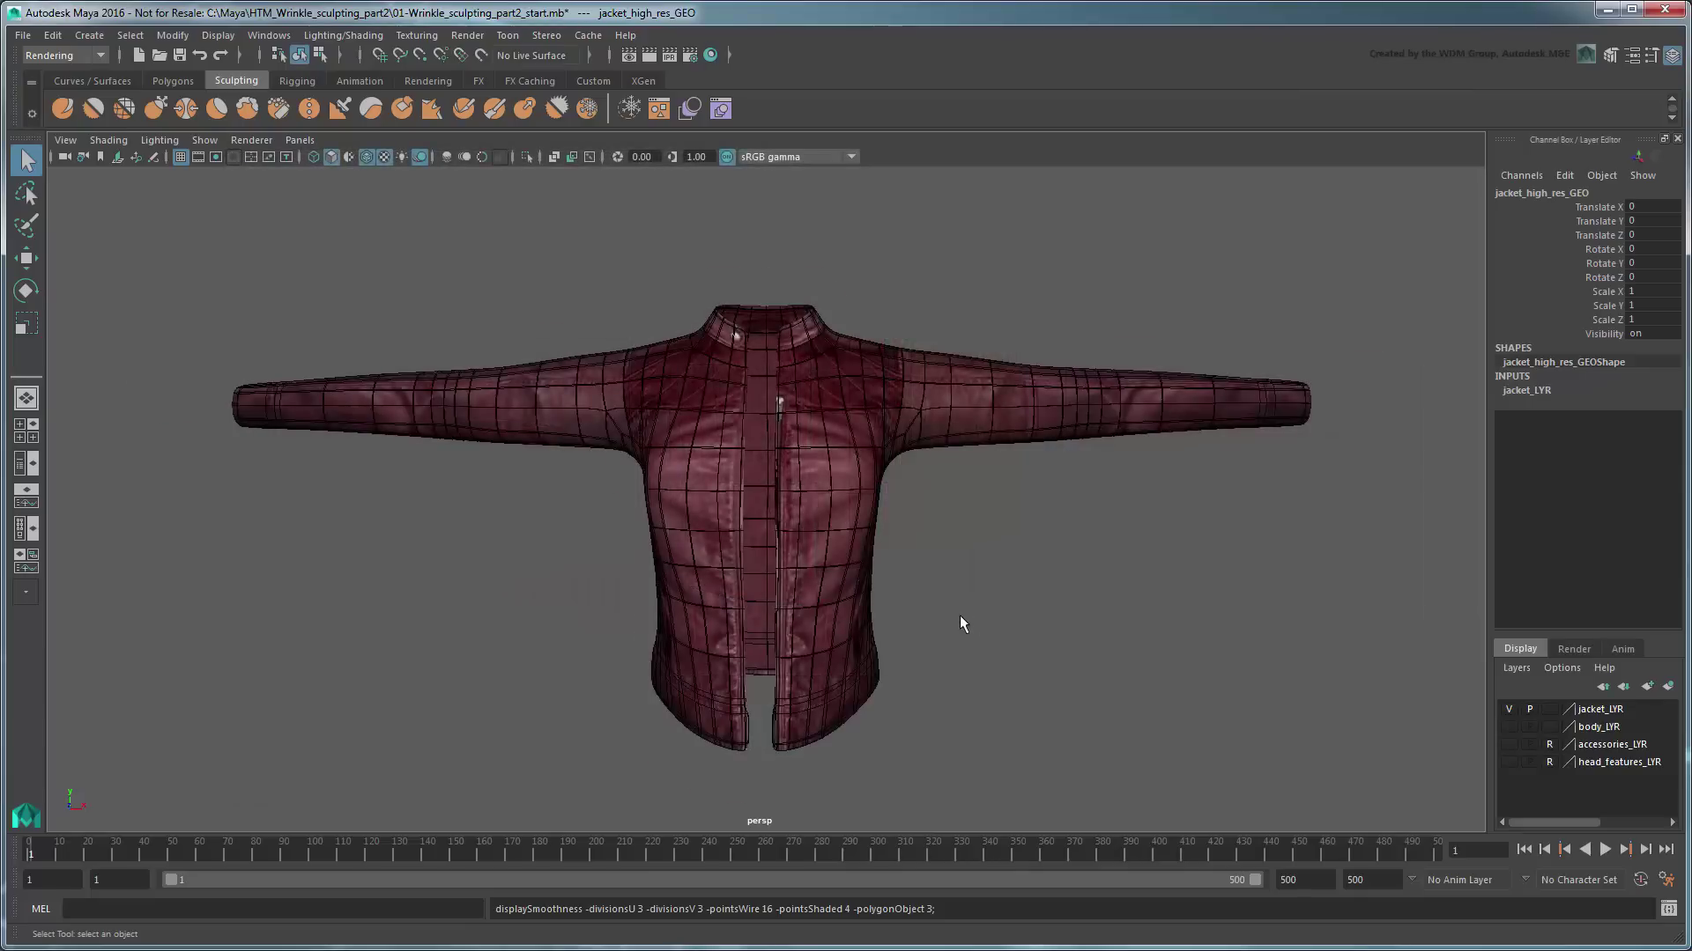
scroll(946, 556, up, 5)
alt+middle_drag(929, 493, 1043, 671)
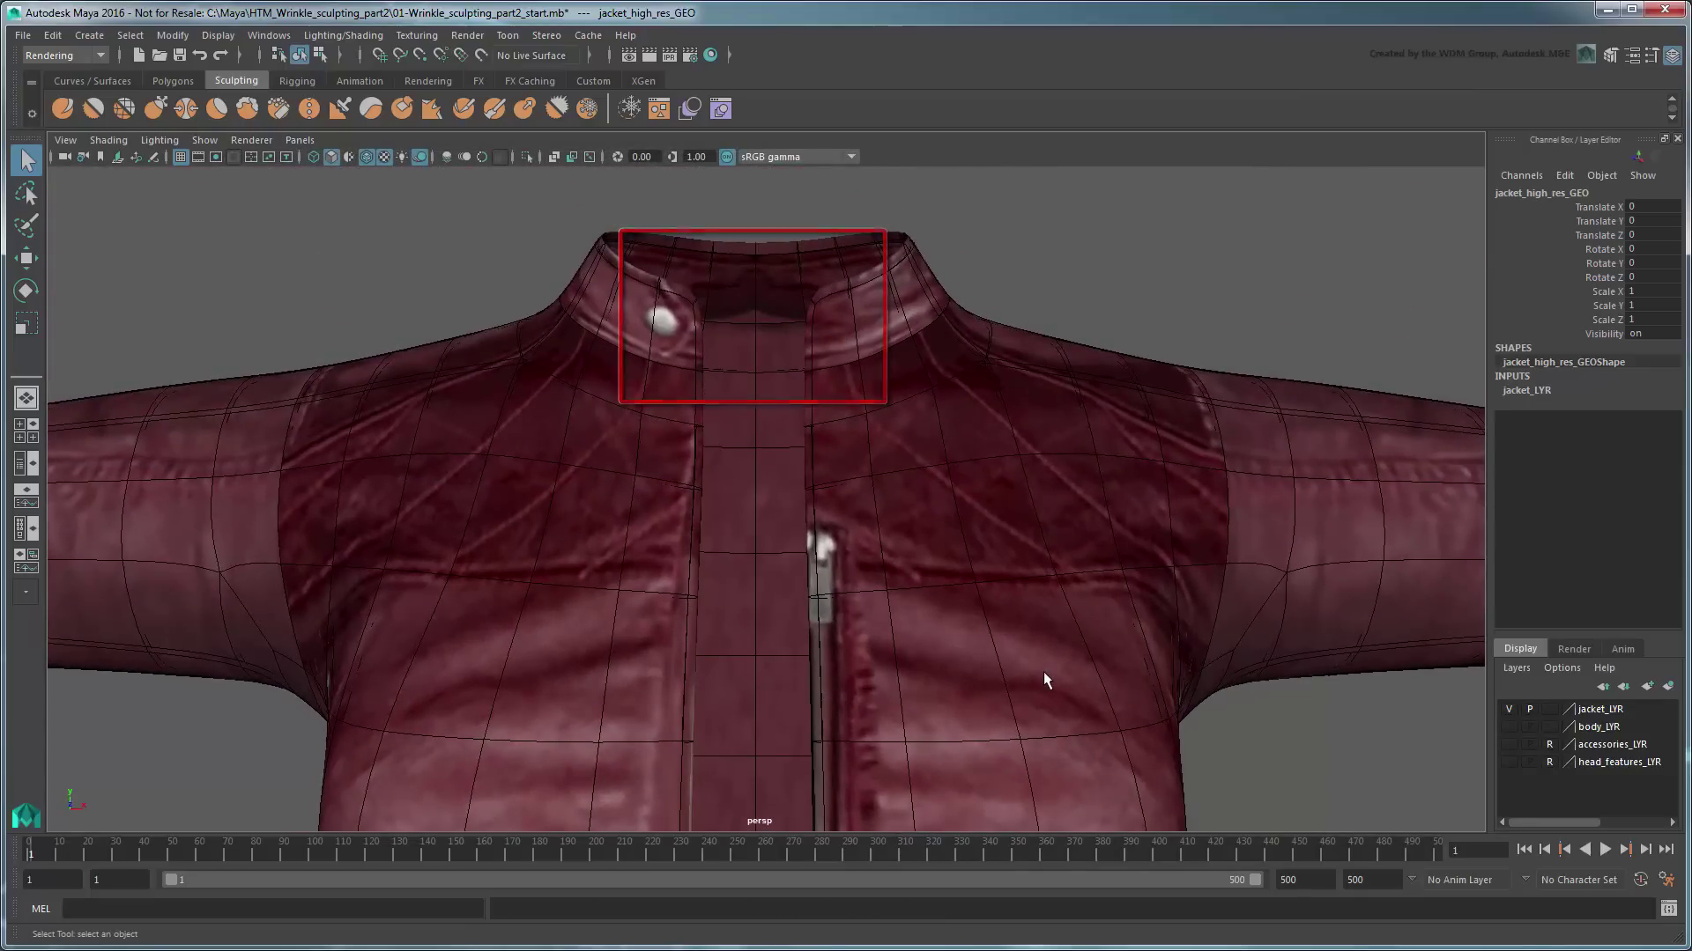
scroll(1042, 673, down, 3)
alt+middle_drag(807, 445, 1039, 283)
scroll(1033, 388, up, 2)
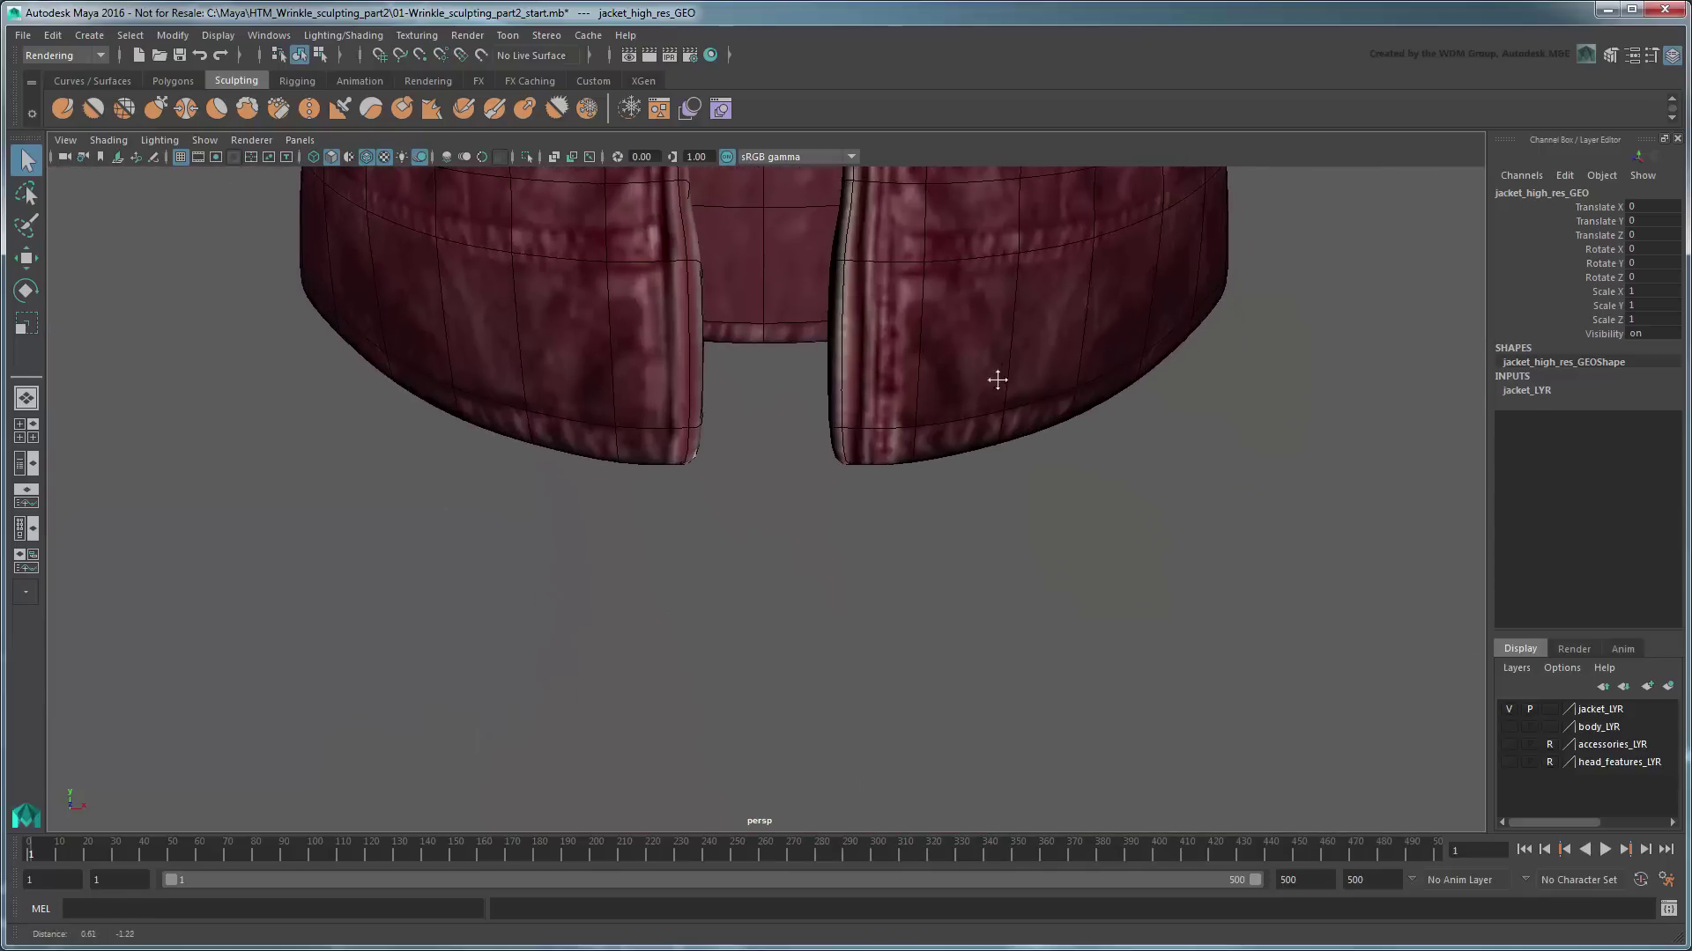
scroll(1035, 463, down, 3)
alt+middle_drag(956, 313, 943, 508)
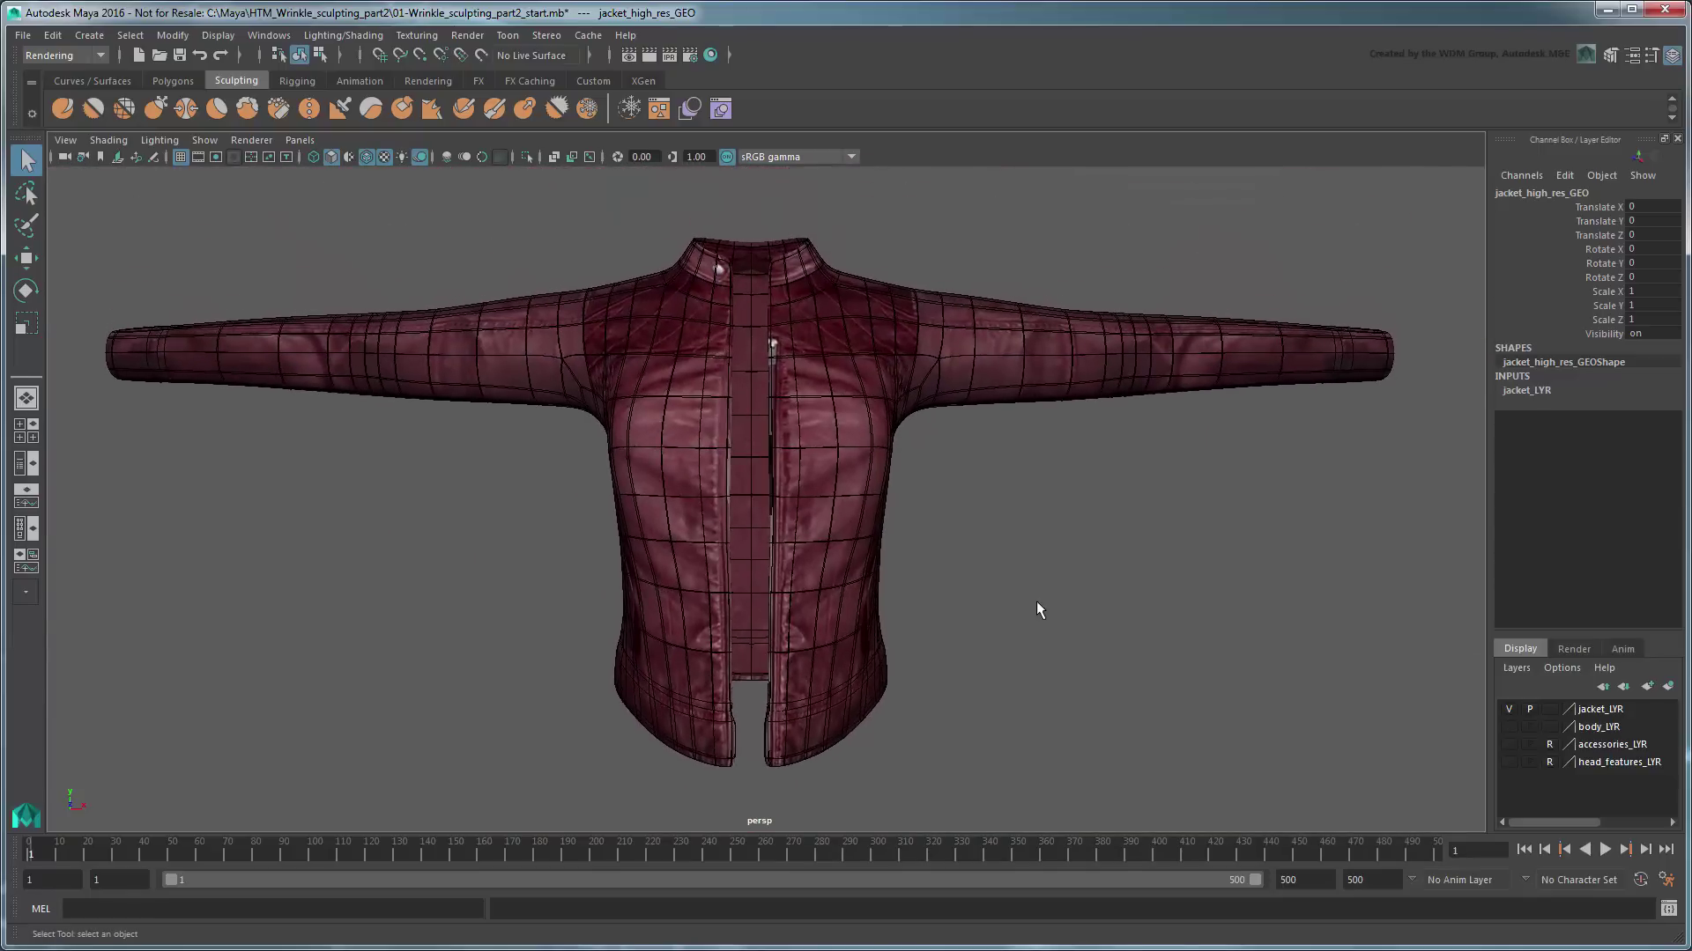
Step: Return the jacket to its unsmoothed cage and save the scene
key(1)
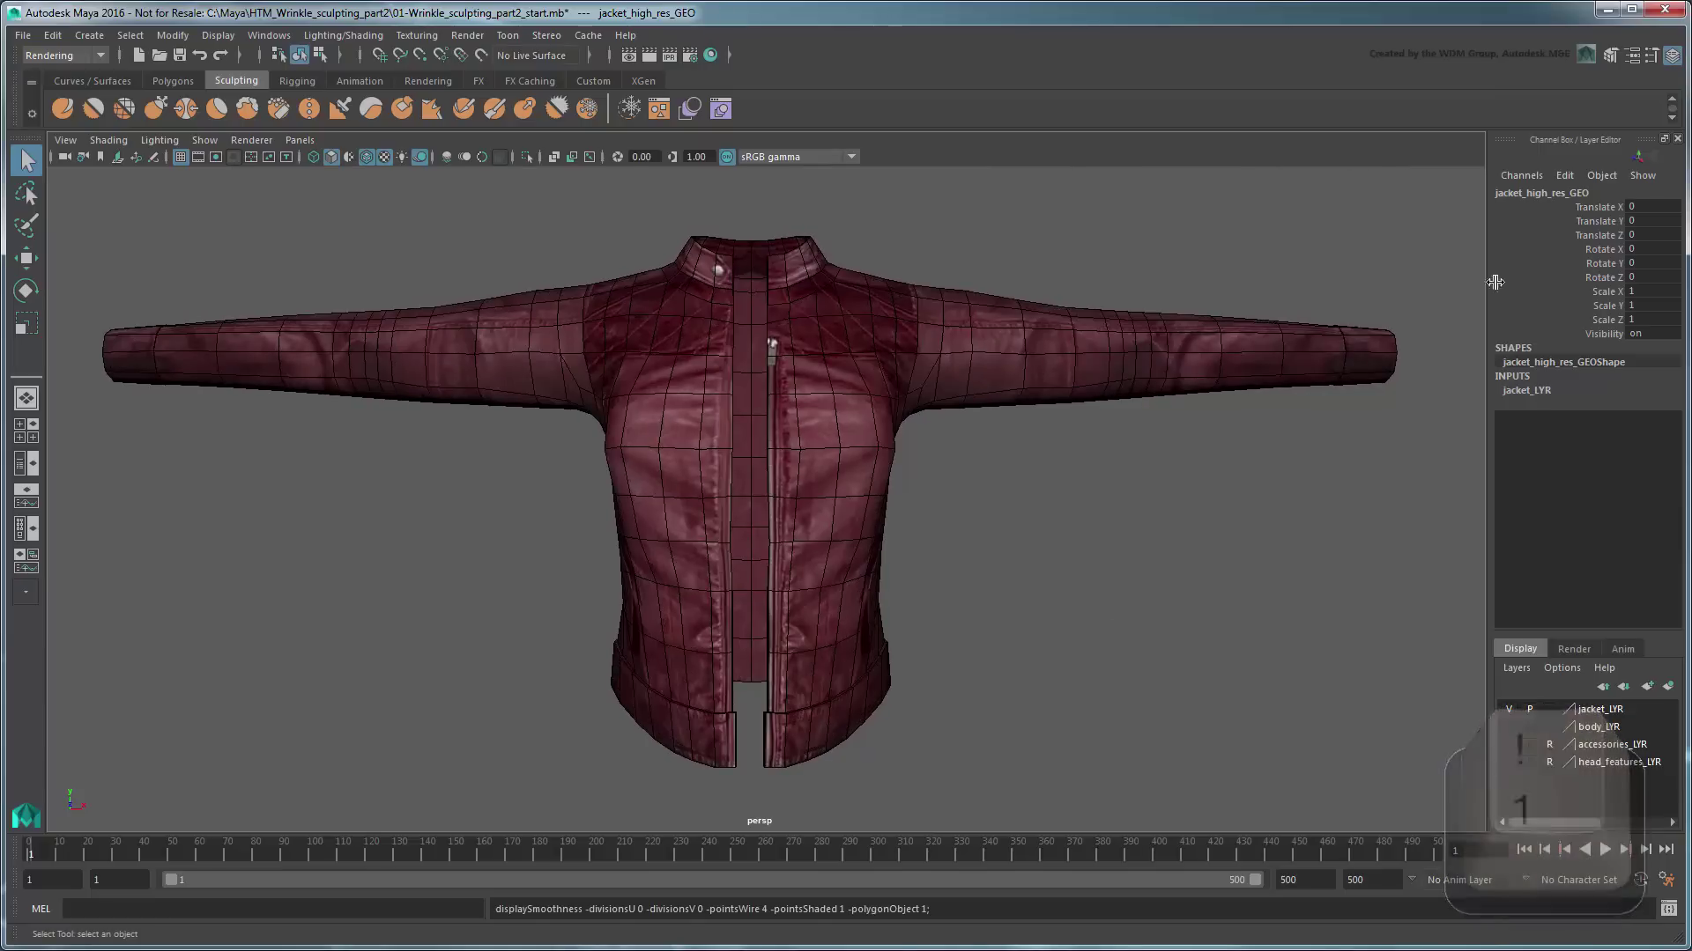
click(1675, 138)
key(ctrl+s)
Step: Set Select tool symmetry to Object X and switch to the Modeling menu set
double_click(23, 164)
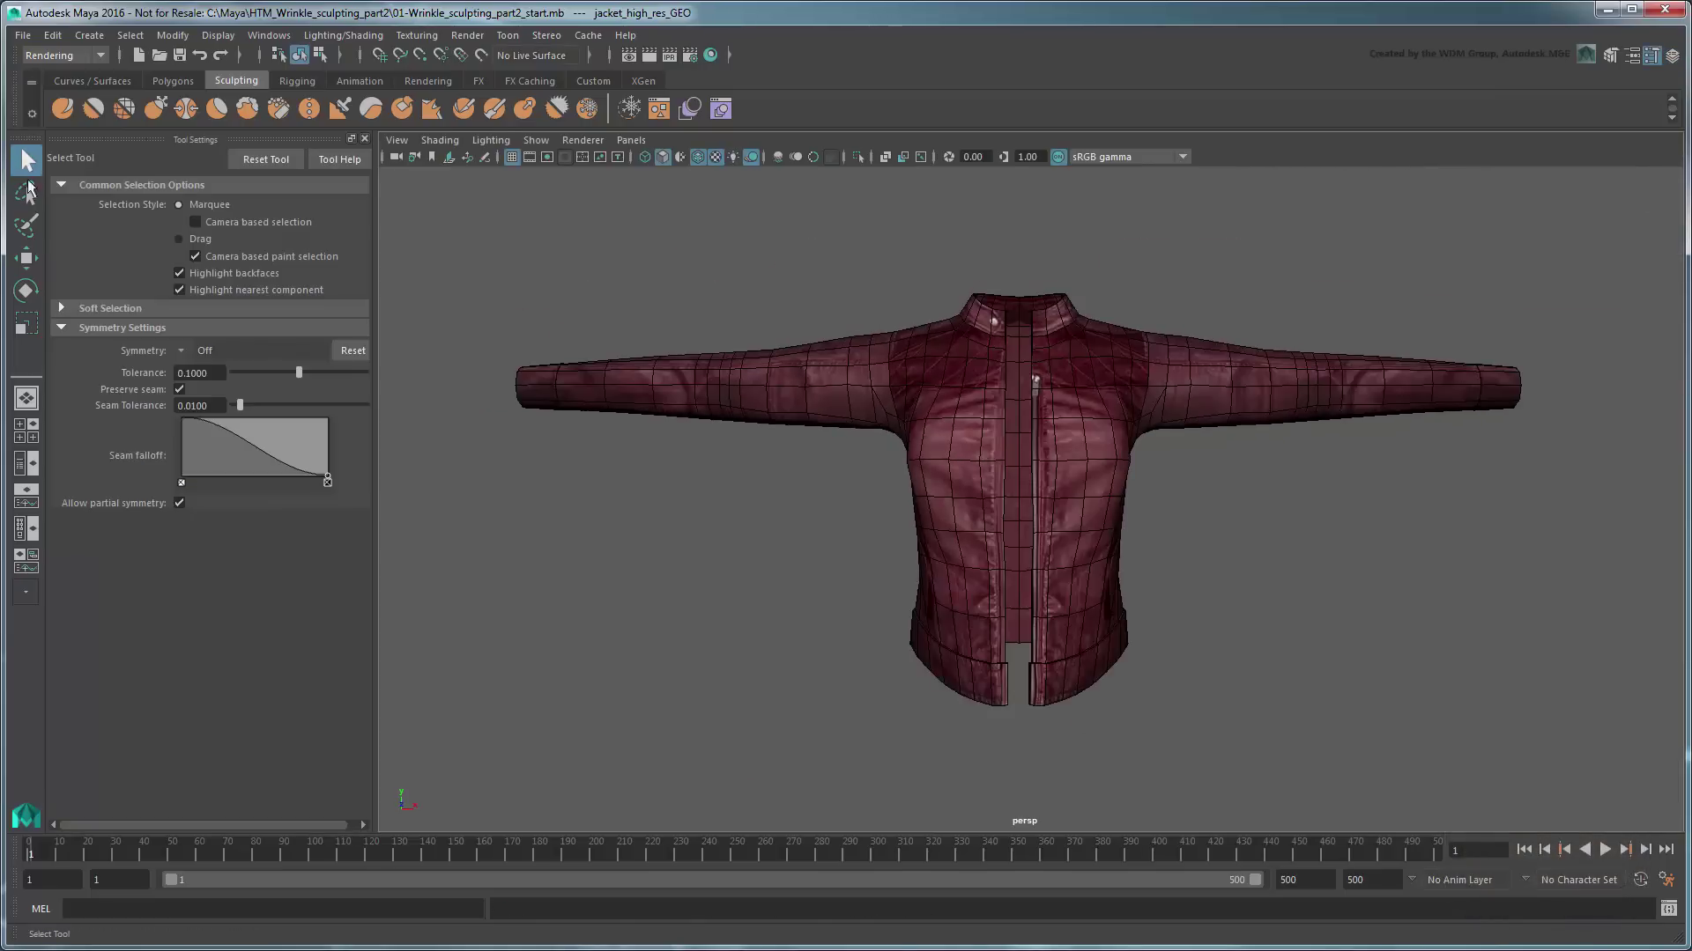
click(186, 350)
click(238, 385)
click(363, 138)
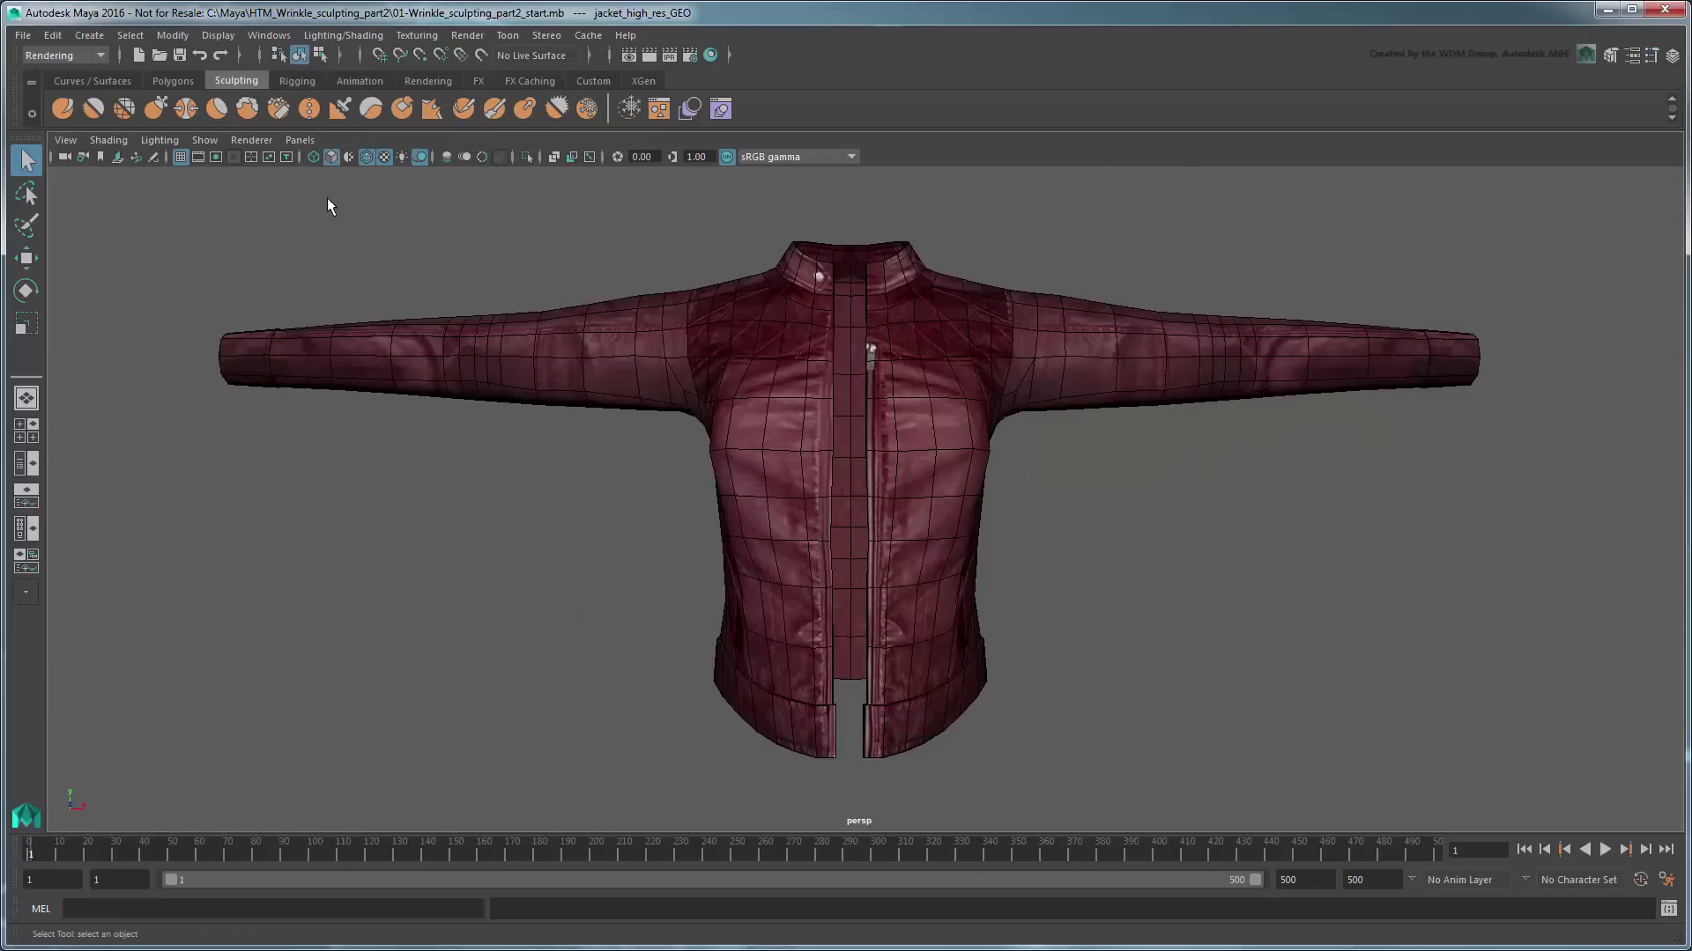
click(77, 55)
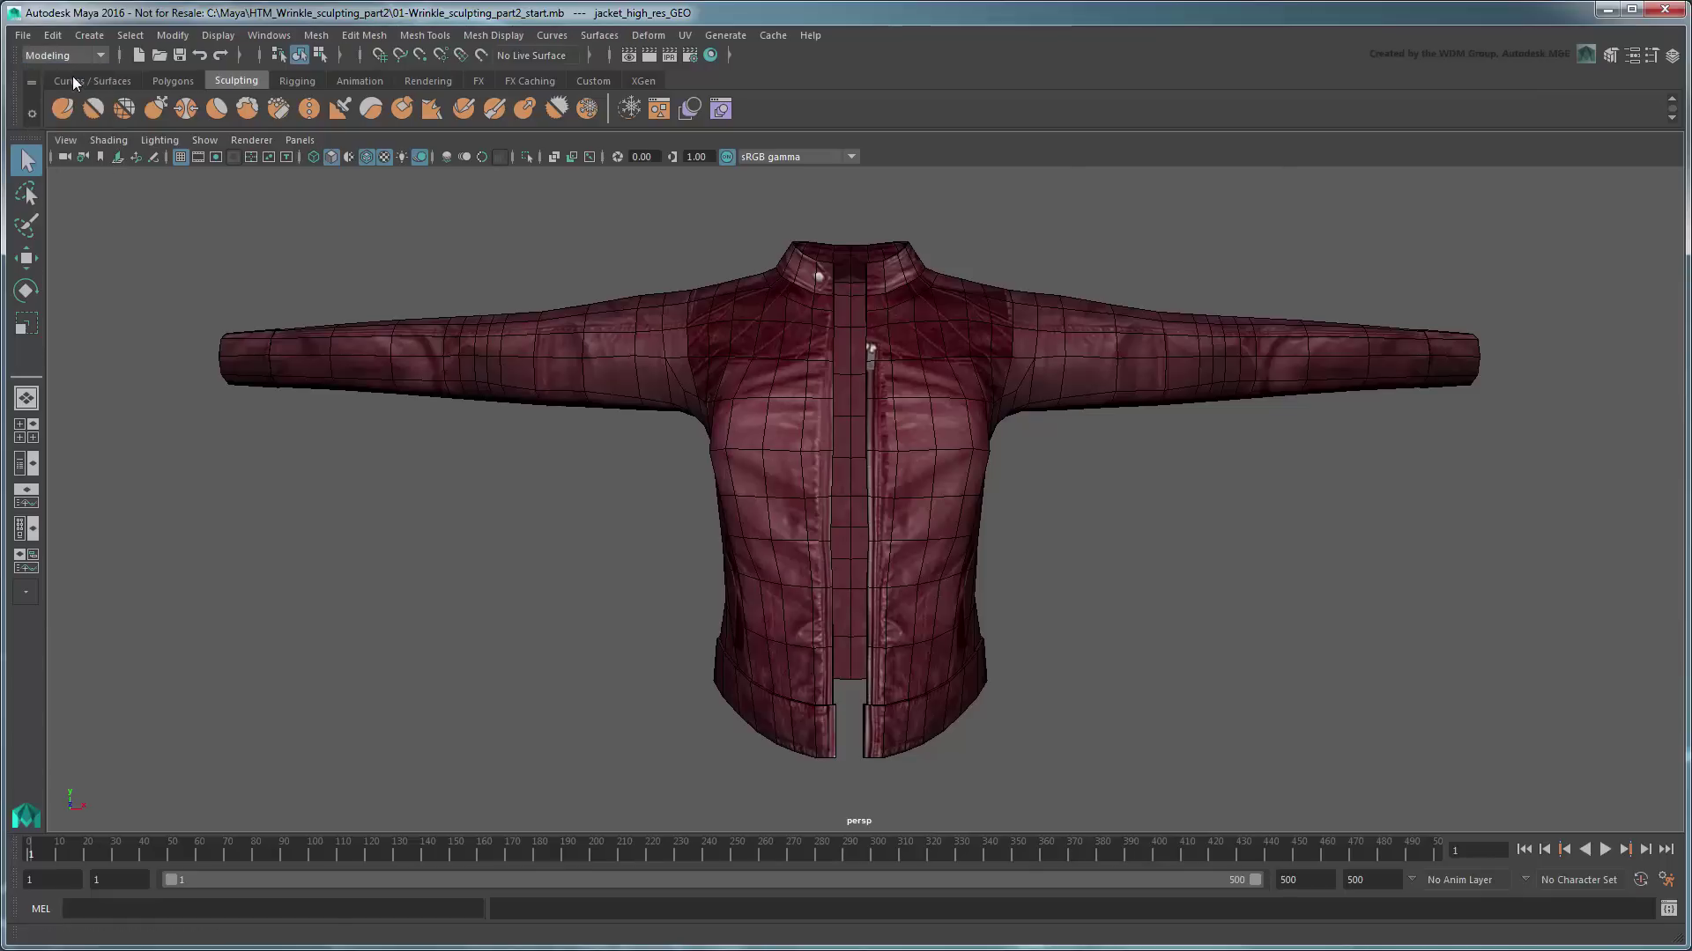
click(424, 34)
mouse_move(441, 132)
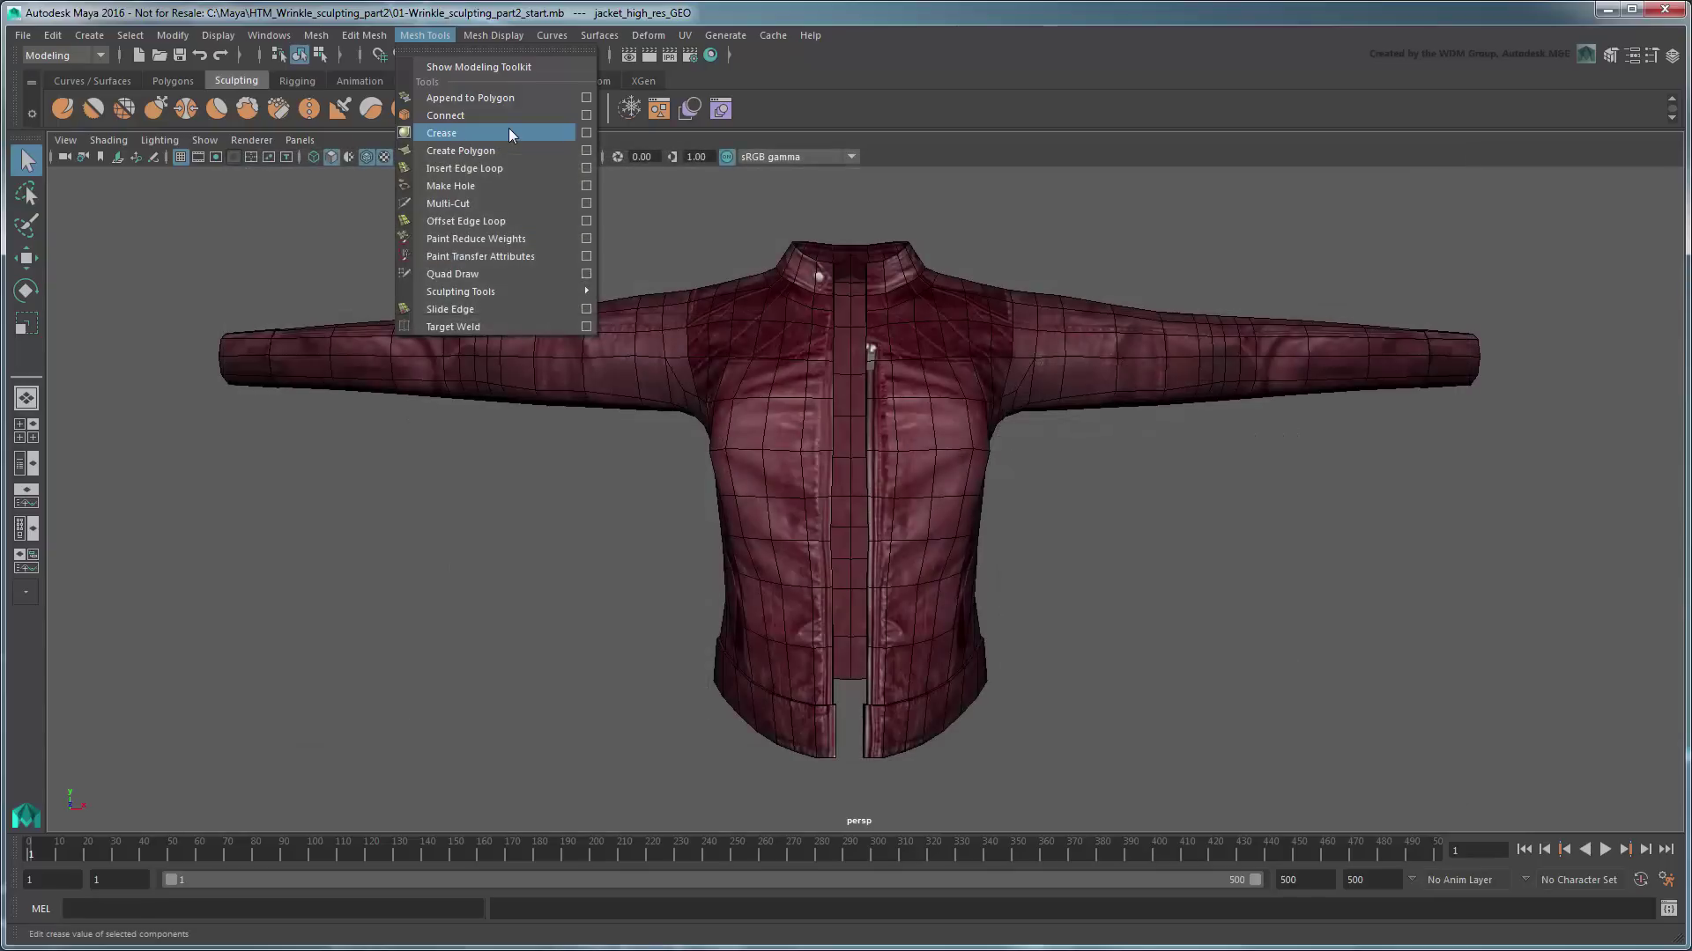
Step: Use the Crease tool to crease the collar rim edge loop to a value of 10
click(508, 133)
scroll(566, 353, up, 2)
scroll(725, 365, up, 2)
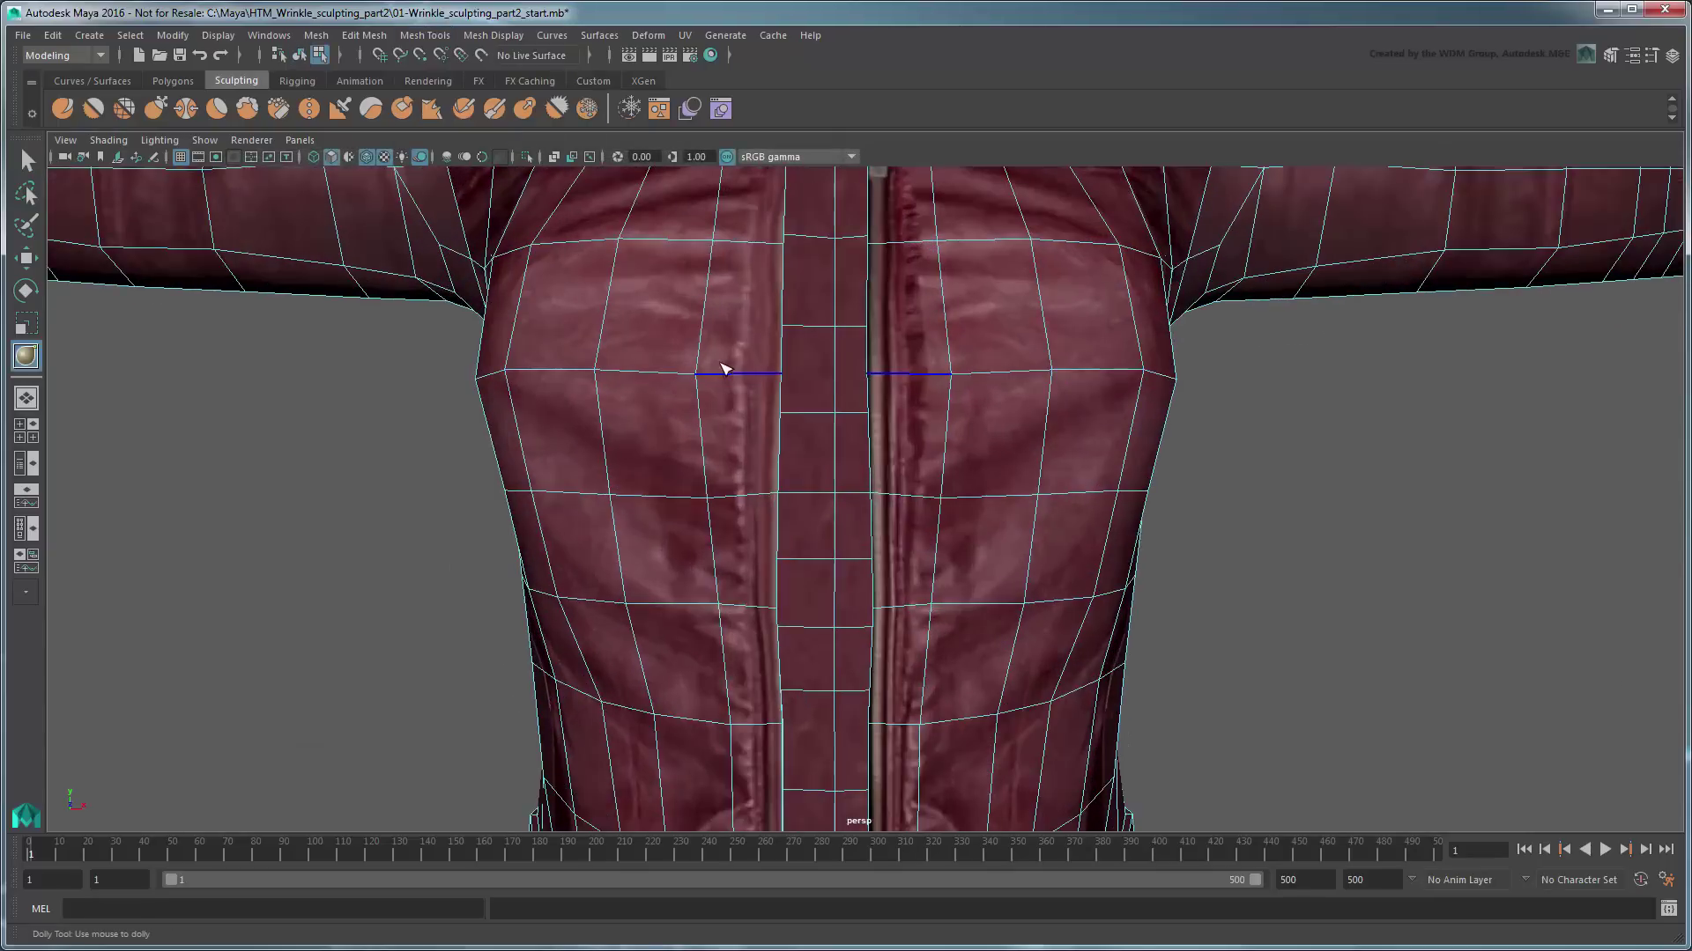
scroll(793, 588, up, 2)
alt+drag(793, 589, 687, 529)
alt+middle_drag(586, 470, 620, 489)
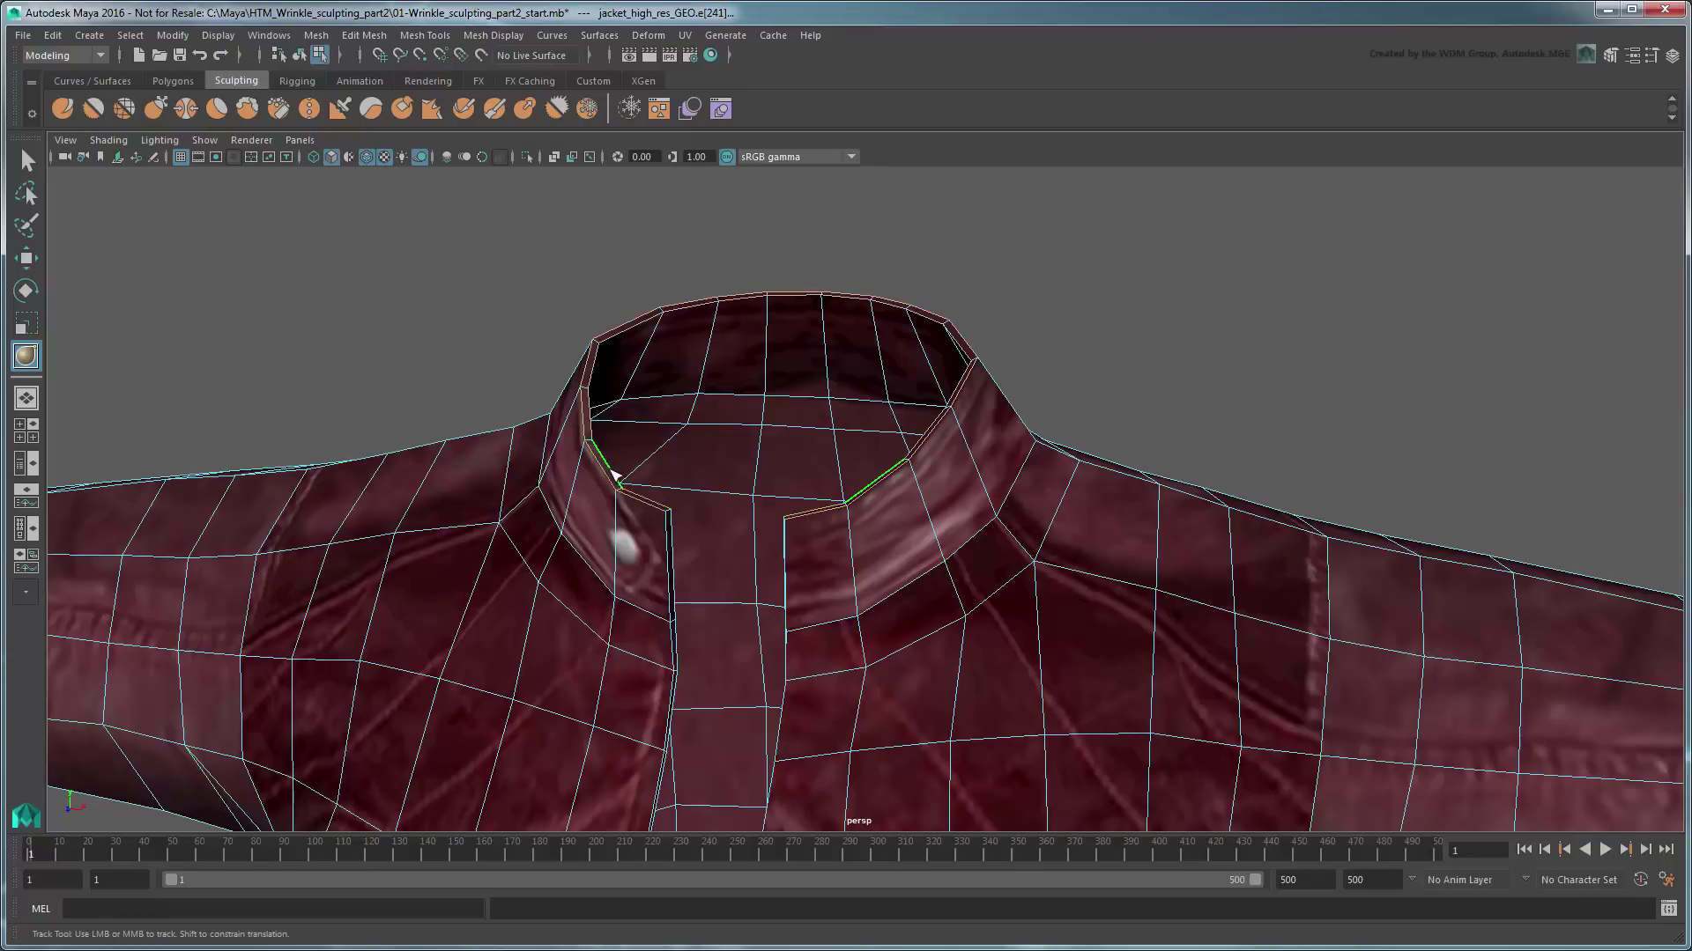
scroll(434, 532, up, 2)
alt+middle_drag(434, 532, 993, 616)
scroll(974, 575, down, 3)
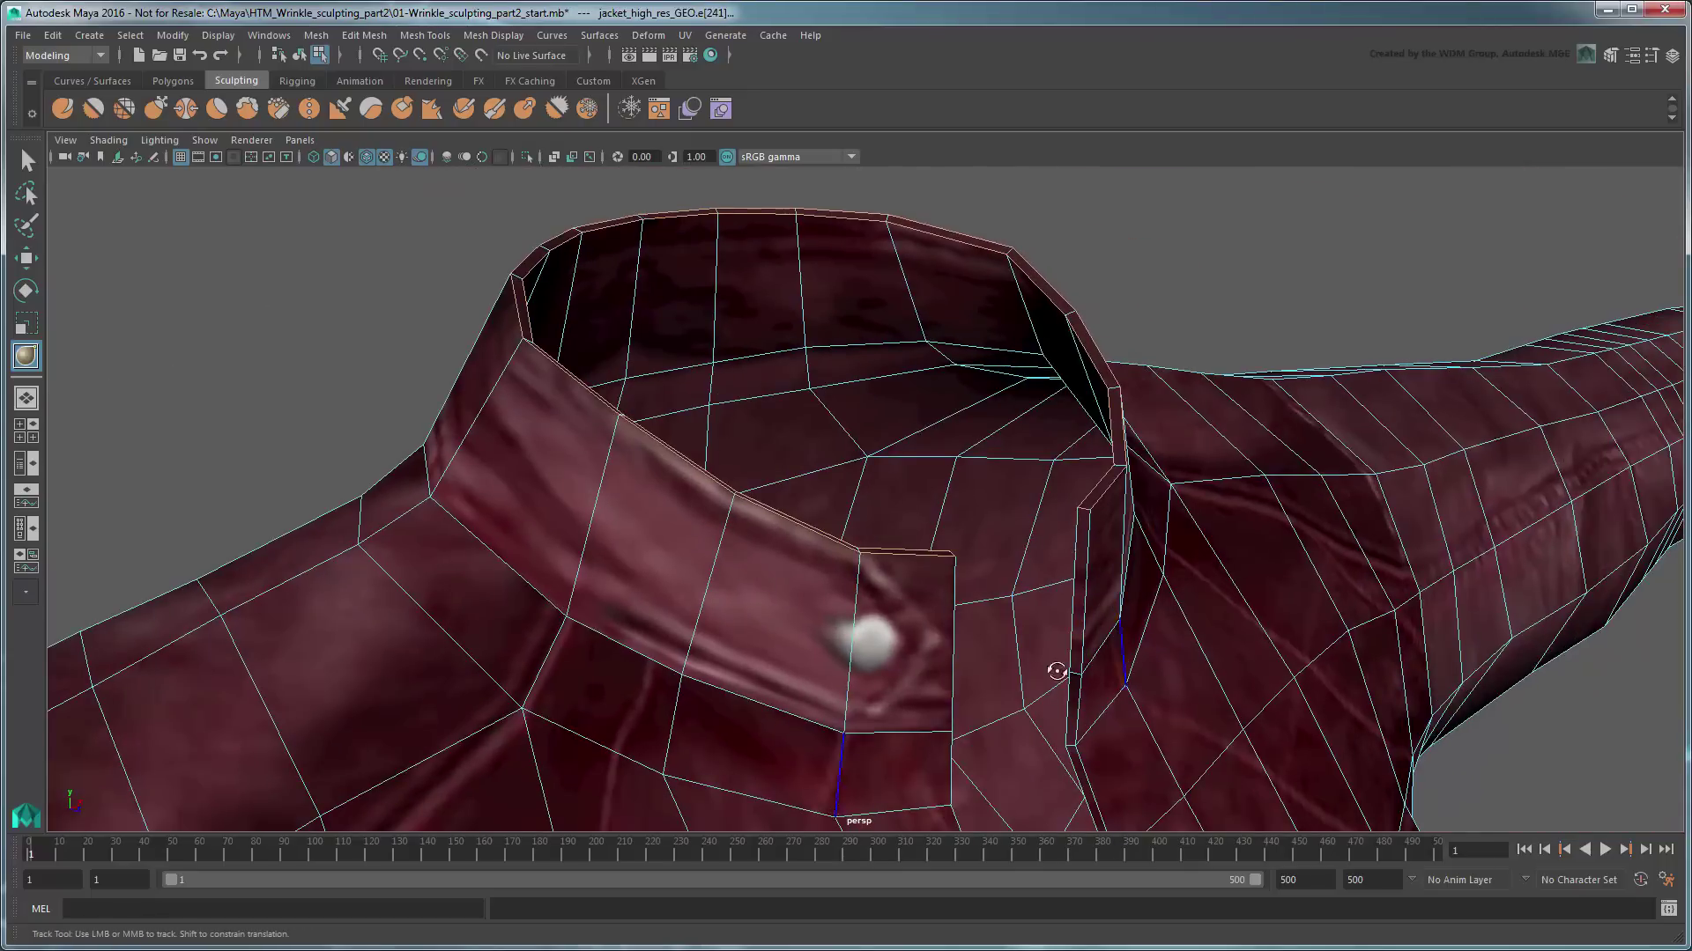
mouse_move(1023, 671)
alt+middle_down()
mouse_move(984, 617)
mouse_move(812, 489)
alt+middle_up()
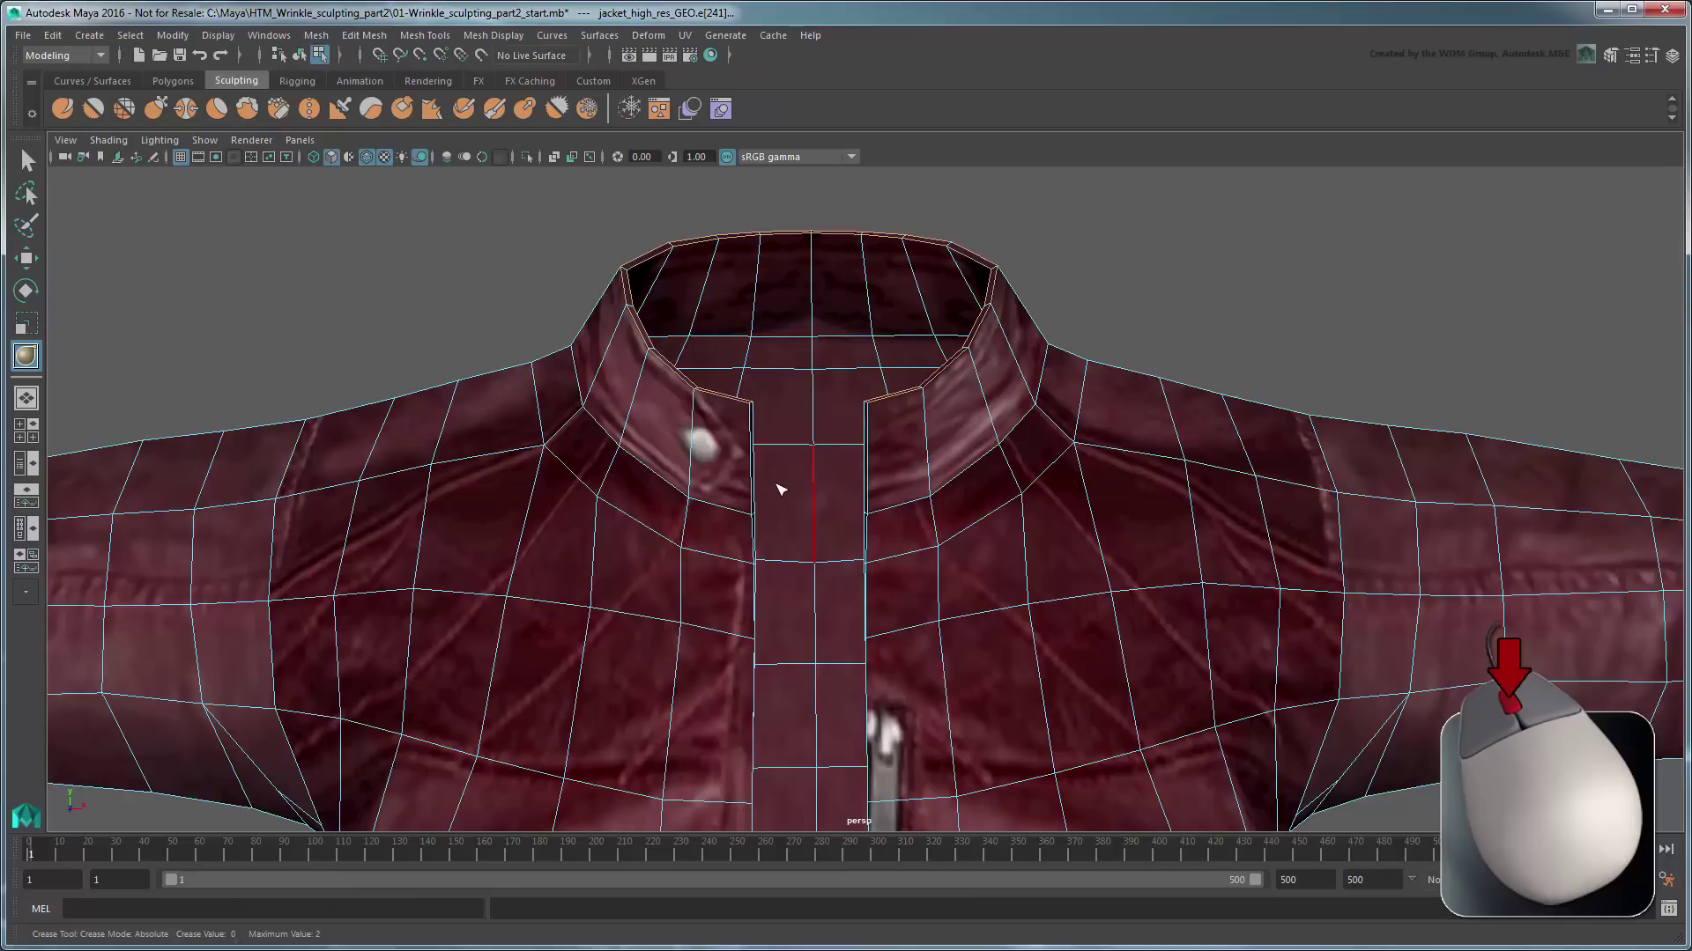
middle_drag(780, 491, 1638, 449)
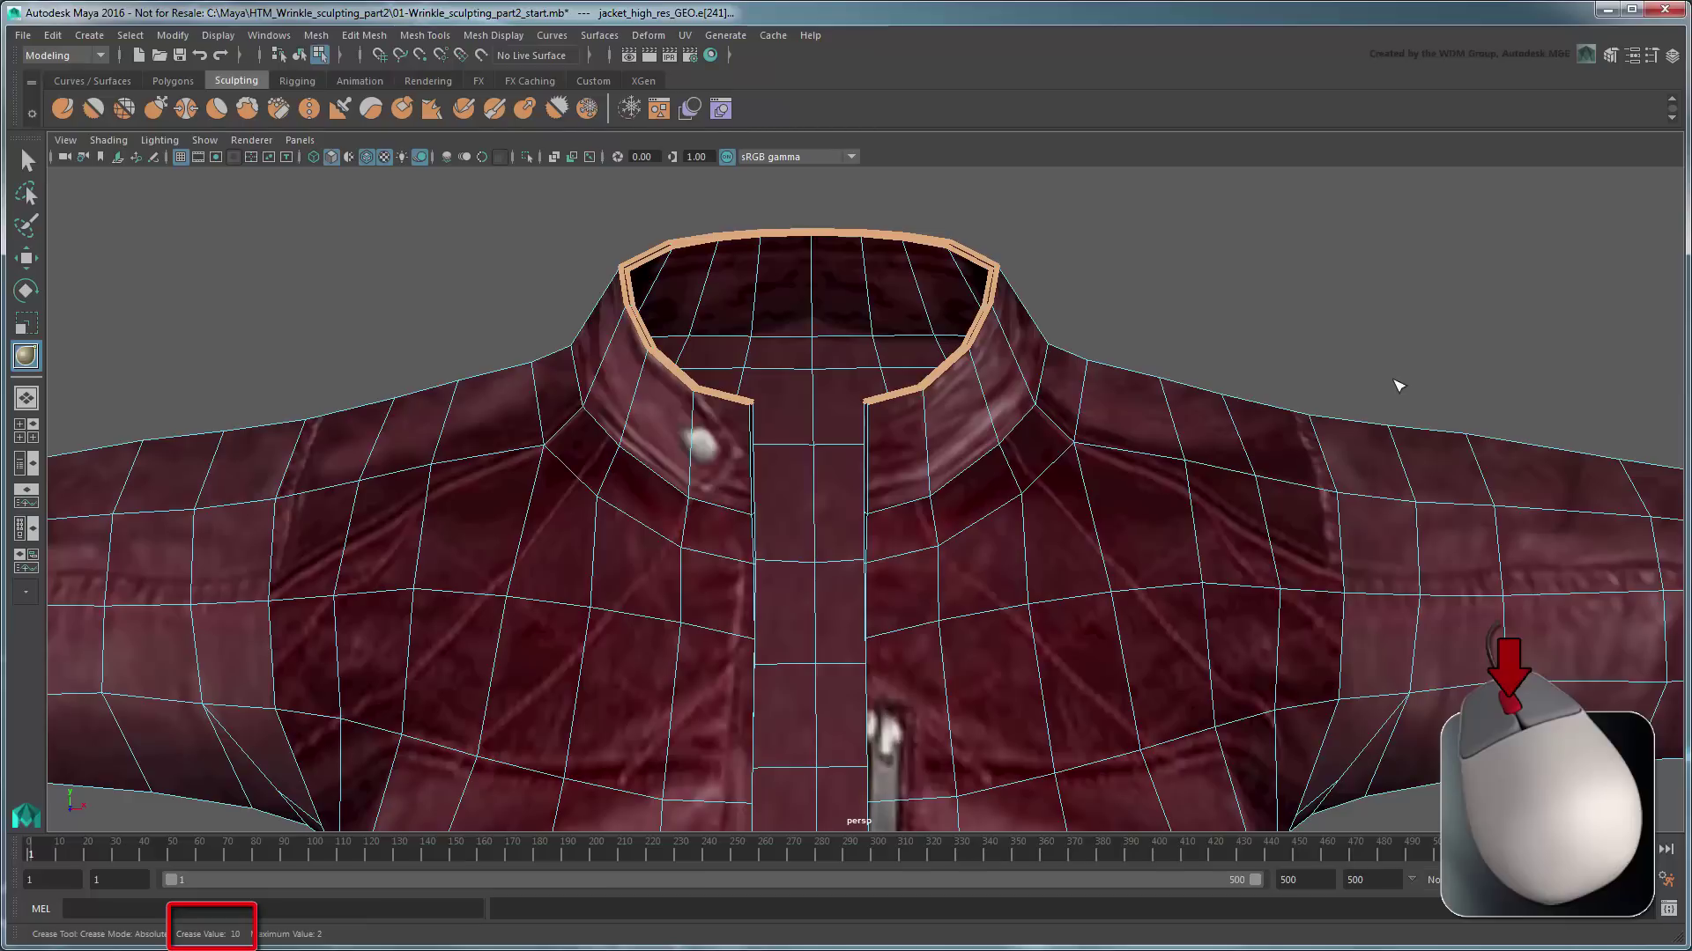
Step: Deselect the collar edges and check the crease in smooth preview, then return to unsmoothed
click(1397, 384)
key(3)
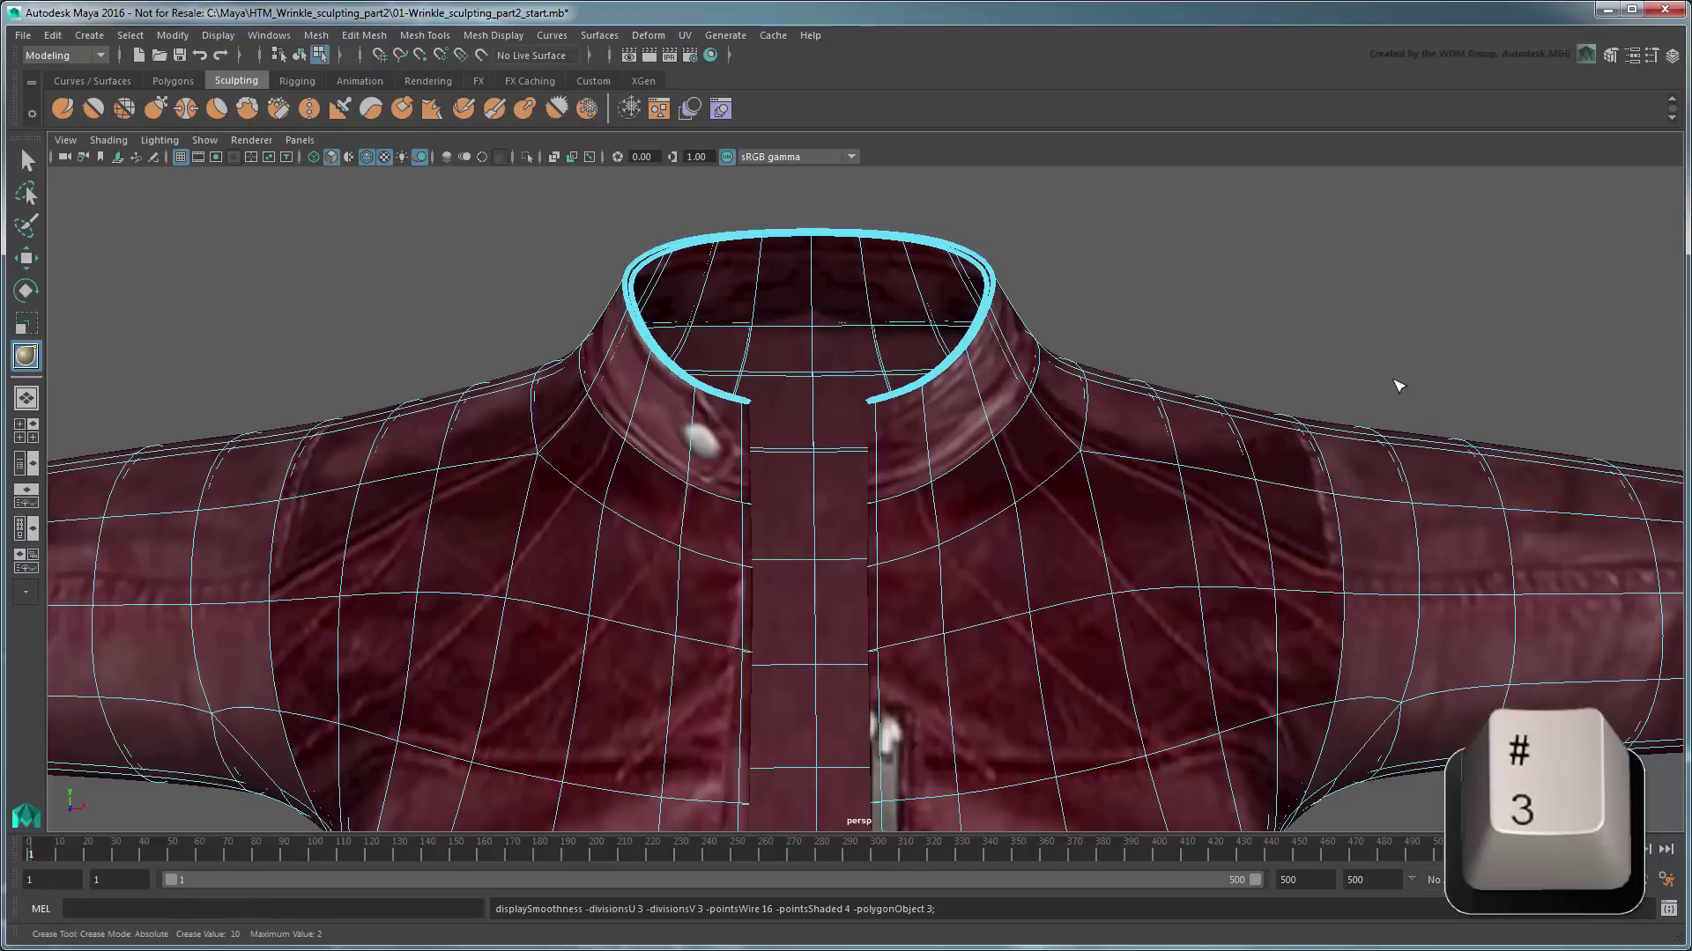
alt+drag(1303, 404, 1136, 459)
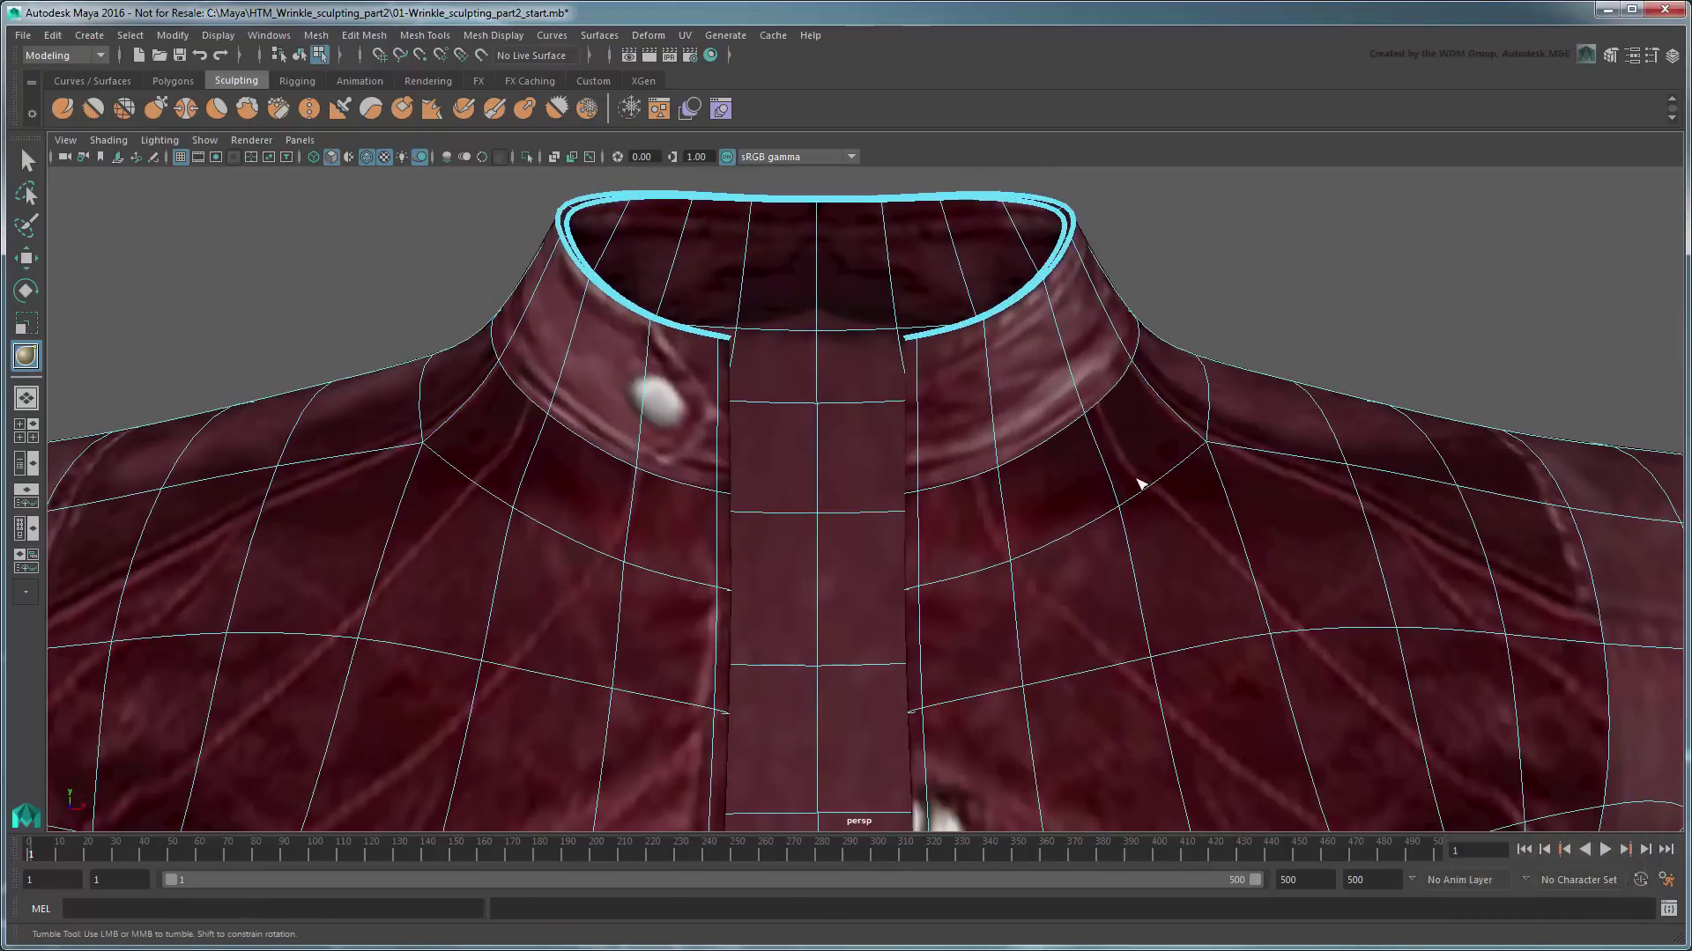
key(Page_Up)
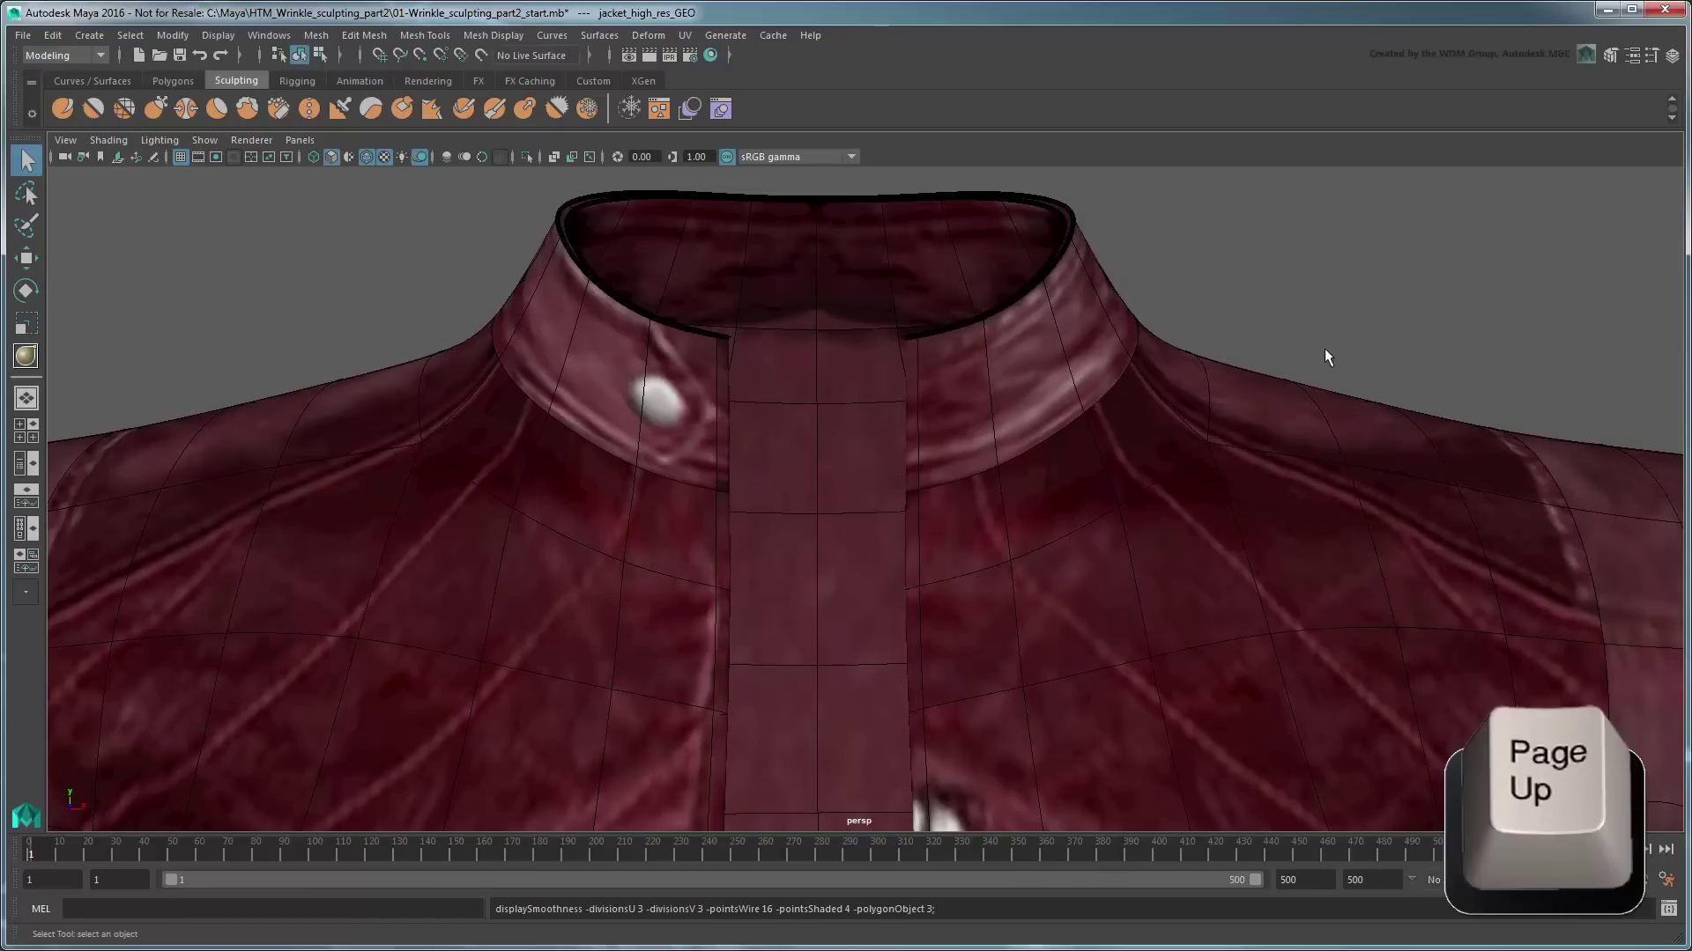
key(Page_Down)
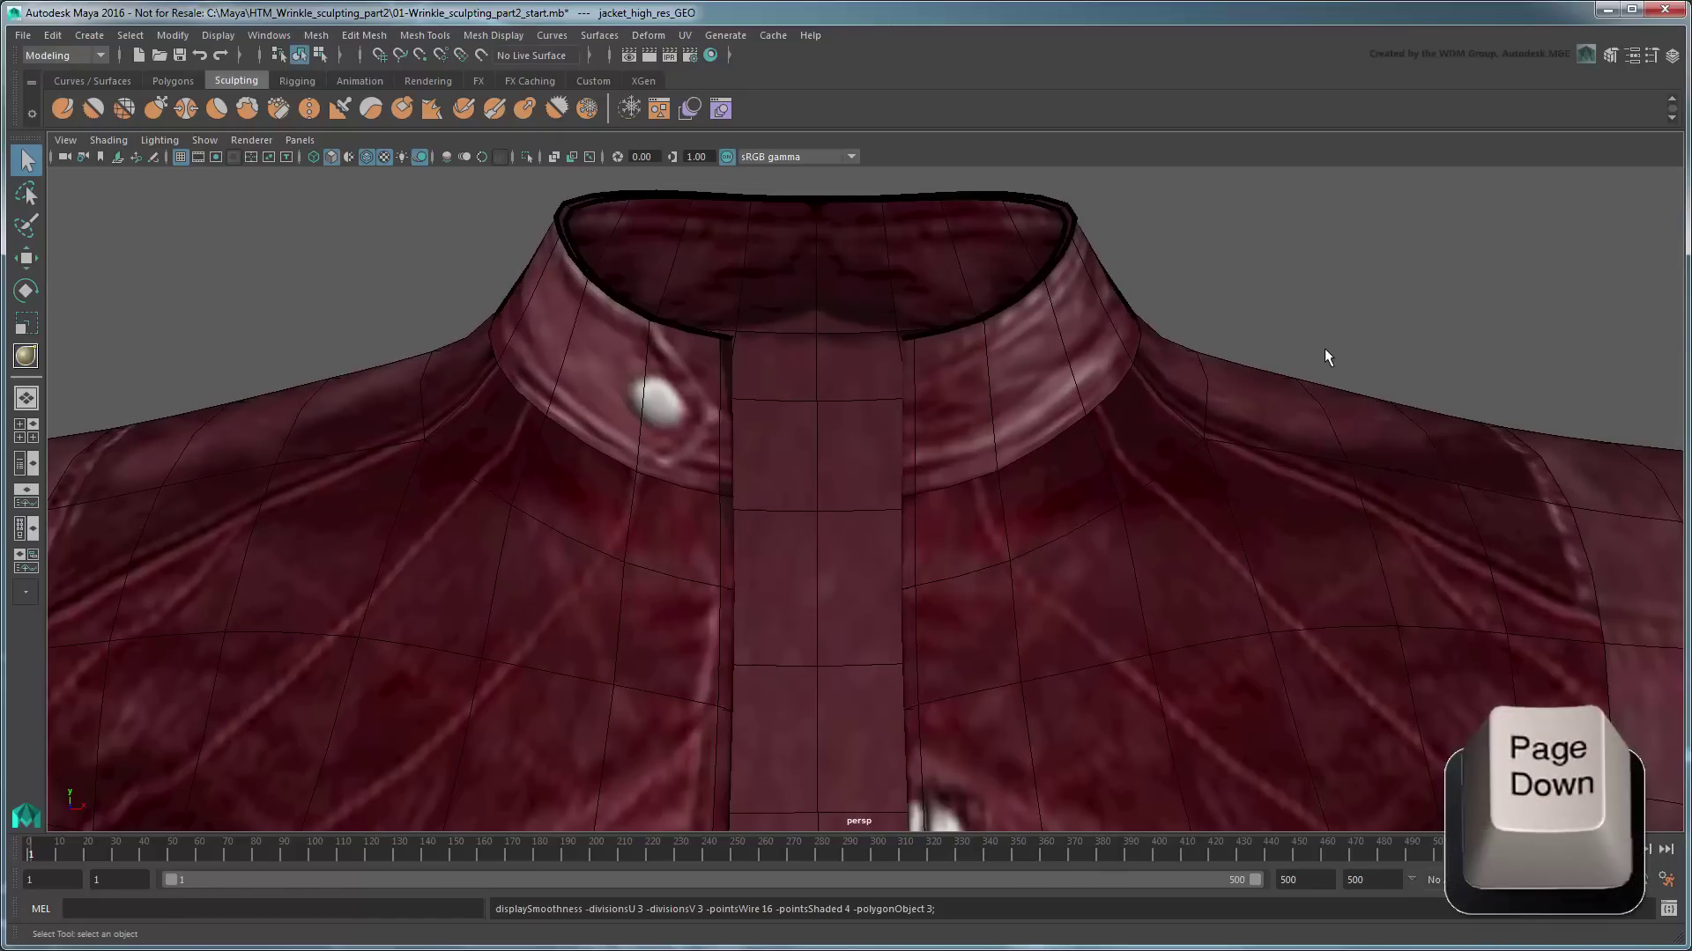
key(1)
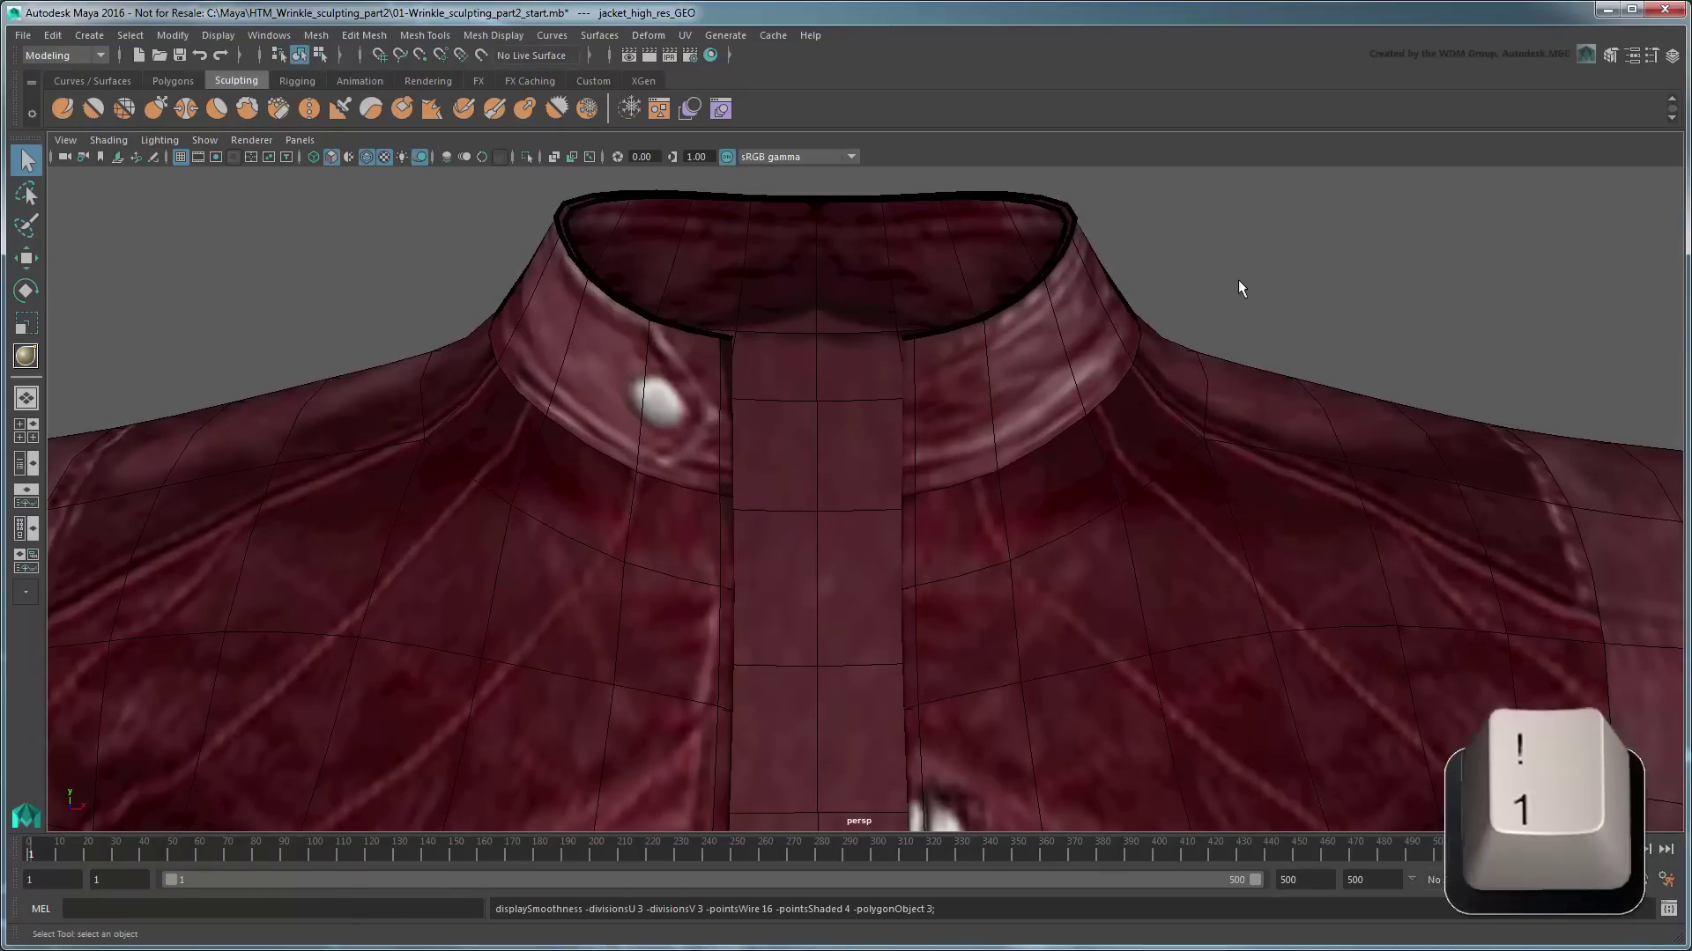
scroll(1236, 330, down, 1)
scroll(1203, 423, down, 4)
scroll(1158, 451, down, 2)
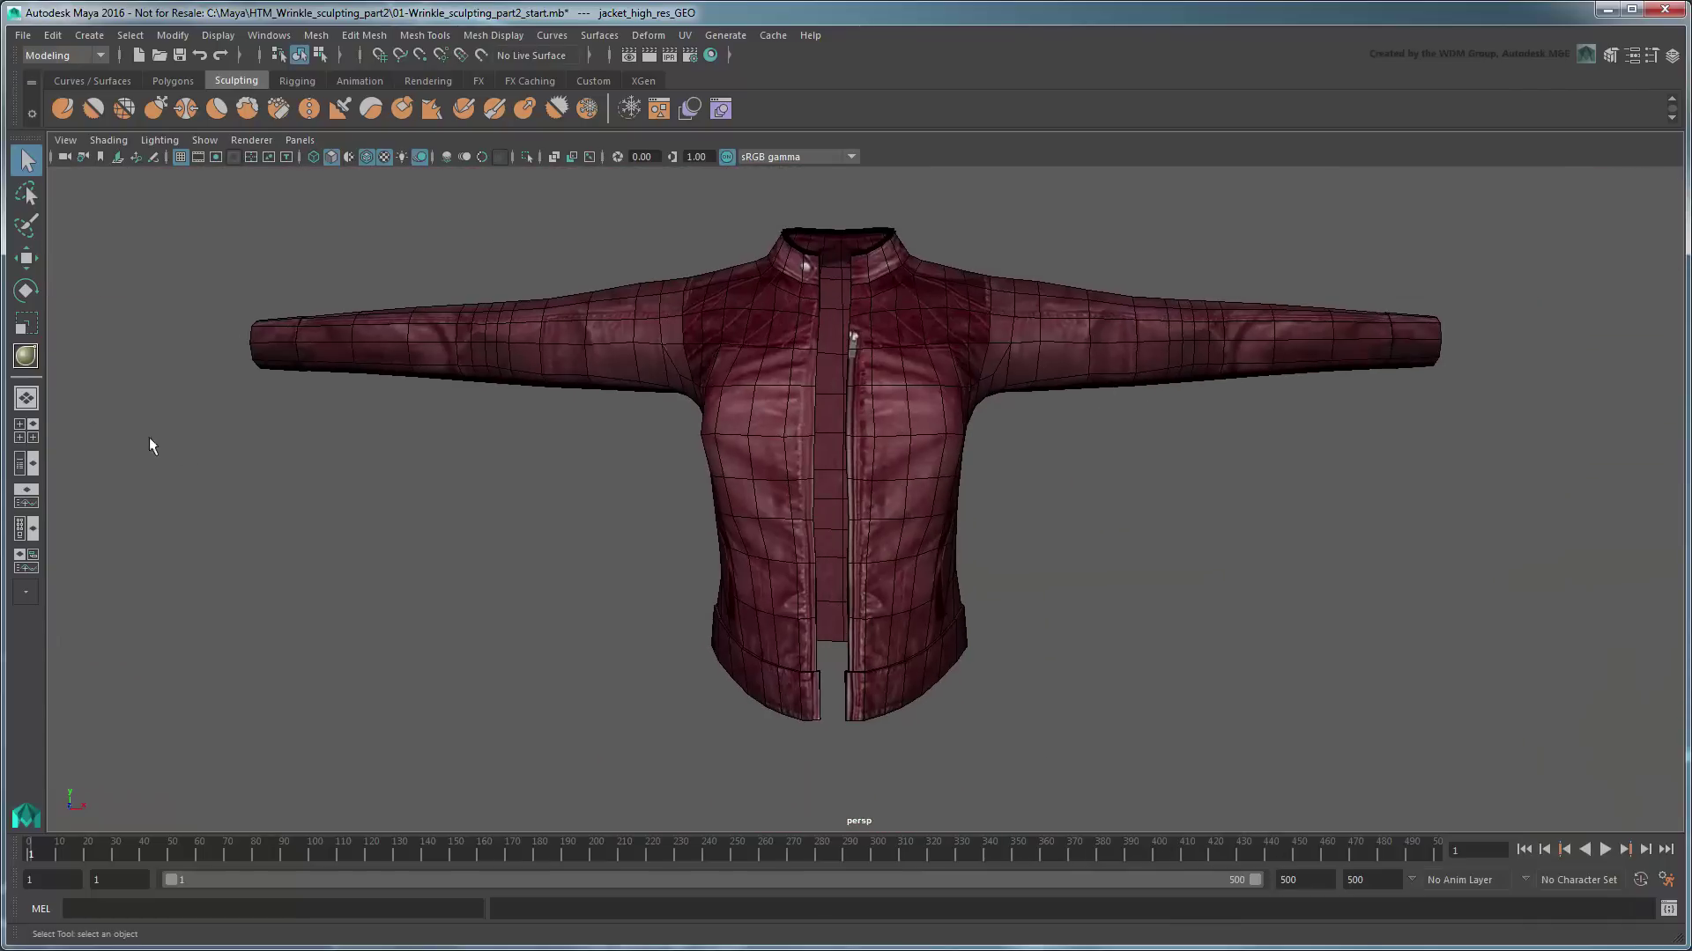
Step: Review the crease edges on cuffs, front opening and hem, then deselect and return to Object Mode
click(24, 355)
scroll(755, 533, up, 3)
scroll(755, 533, up, 3)
scroll(771, 523, up, 1)
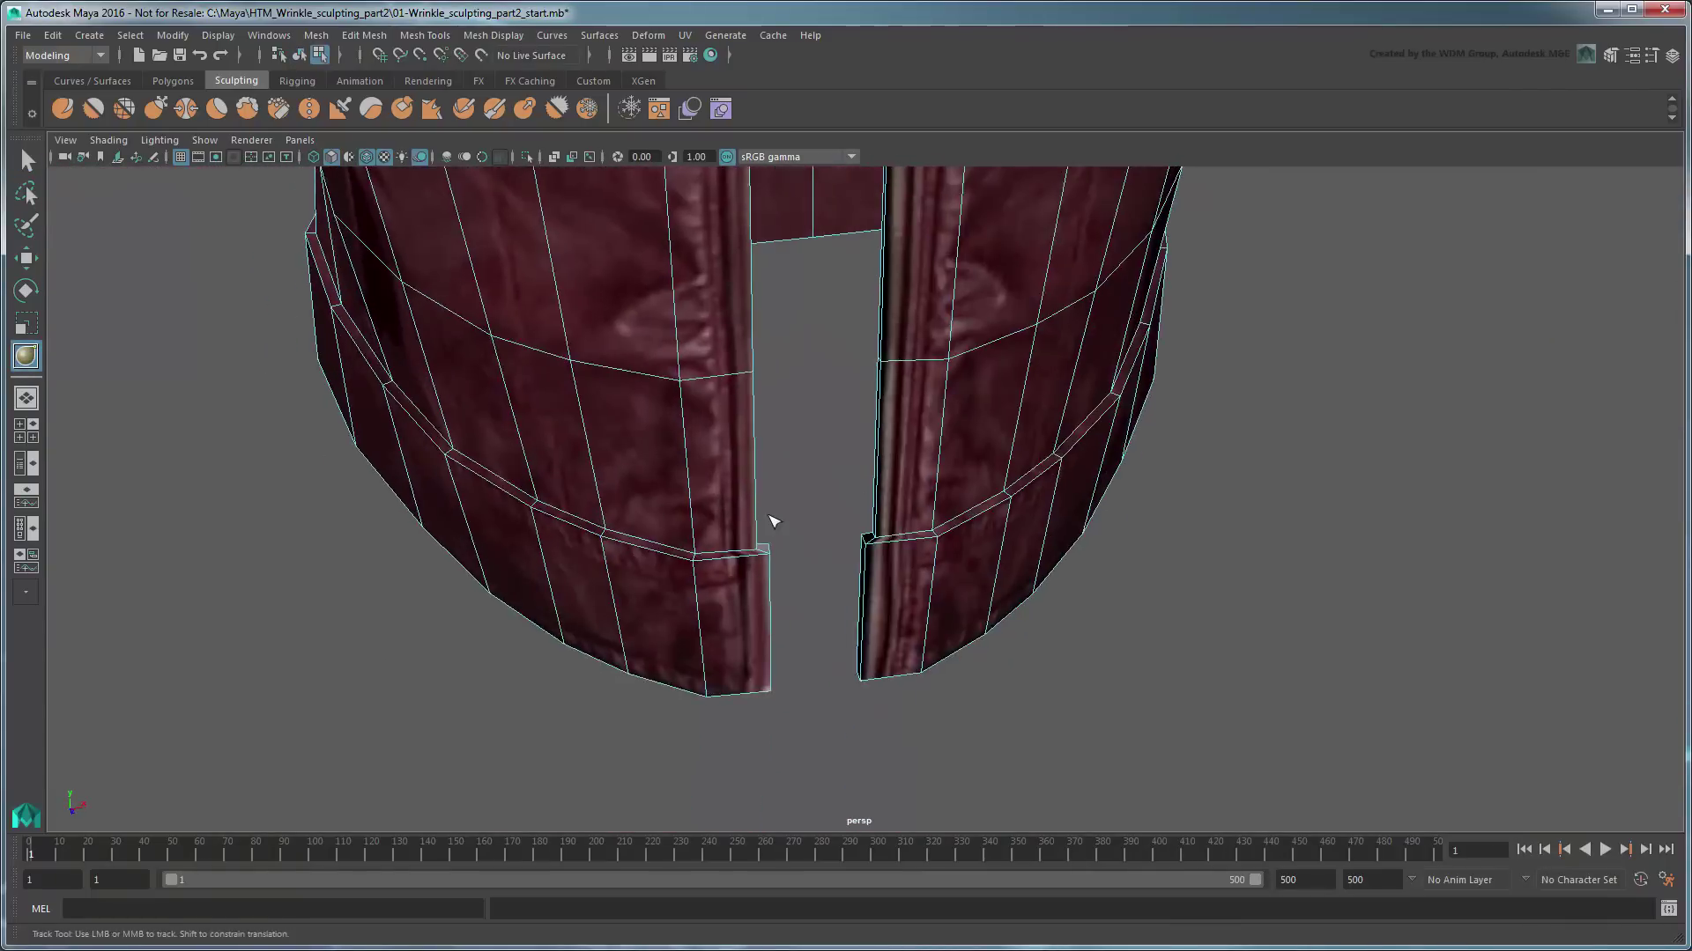
scroll(771, 523, up, 2)
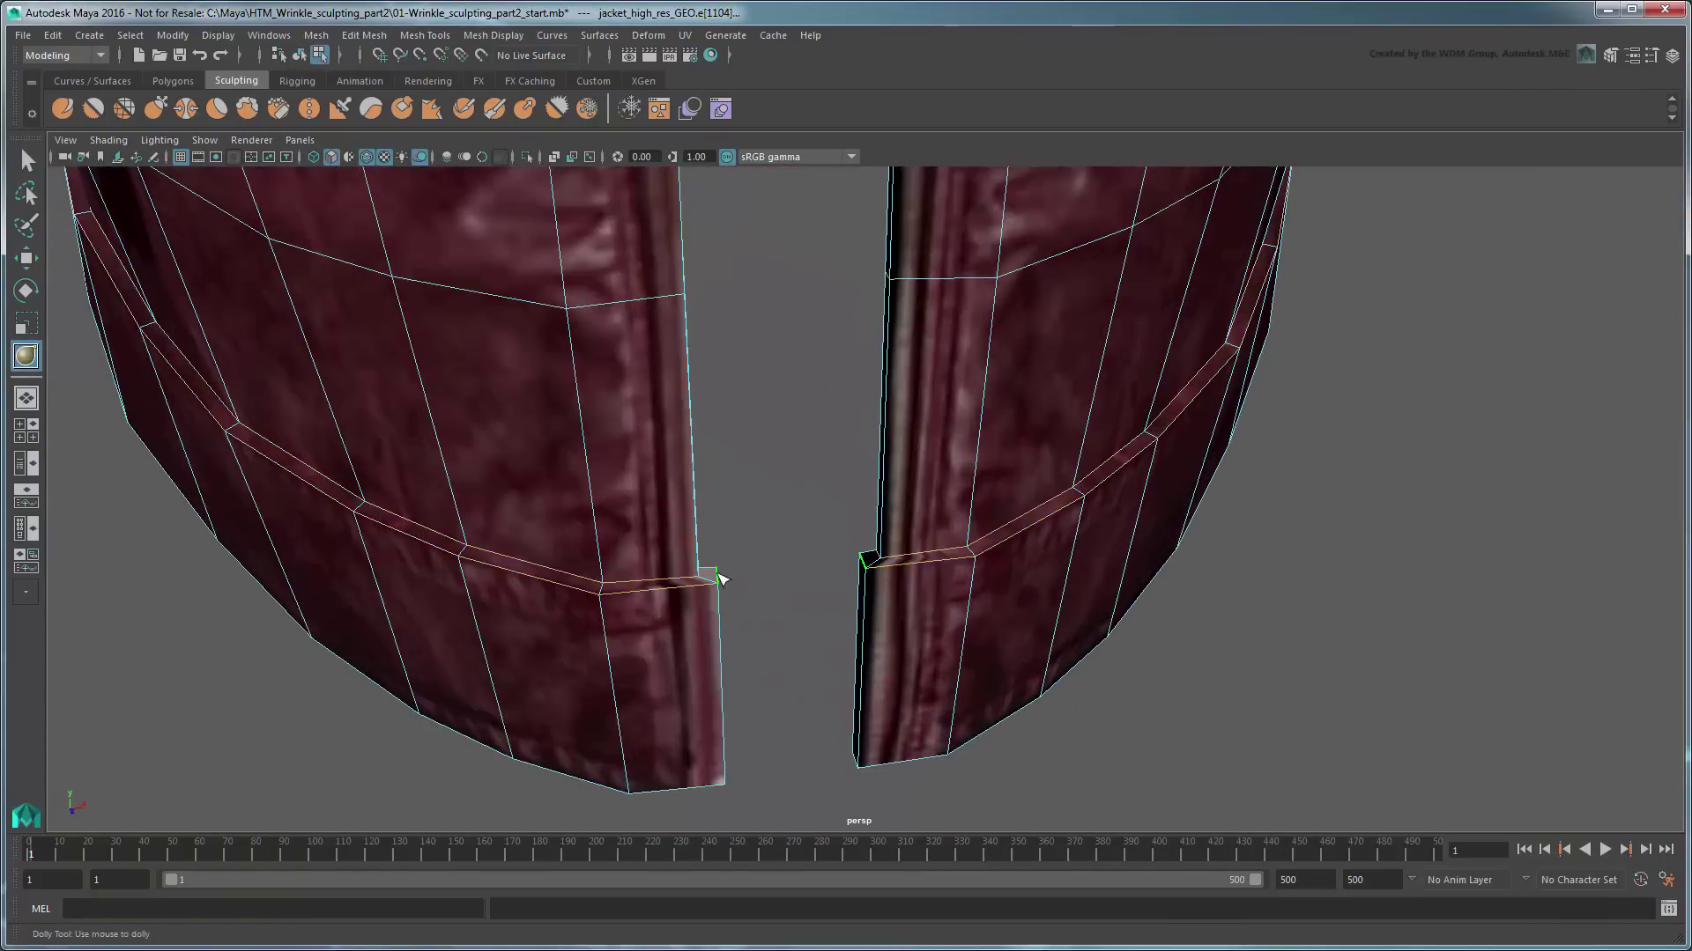
scroll(925, 635, down, 2)
alt+middle_drag(974, 661, 508, 471)
mouse_move(573, 702)
alt+mouse_down()
mouse_move(630, 701)
mouse_move(461, 313)
mouse_move(834, 551)
alt+mouse_up()
scroll(862, 566, down, 5)
alt+middle_drag(862, 566, 1028, 598)
key(f)
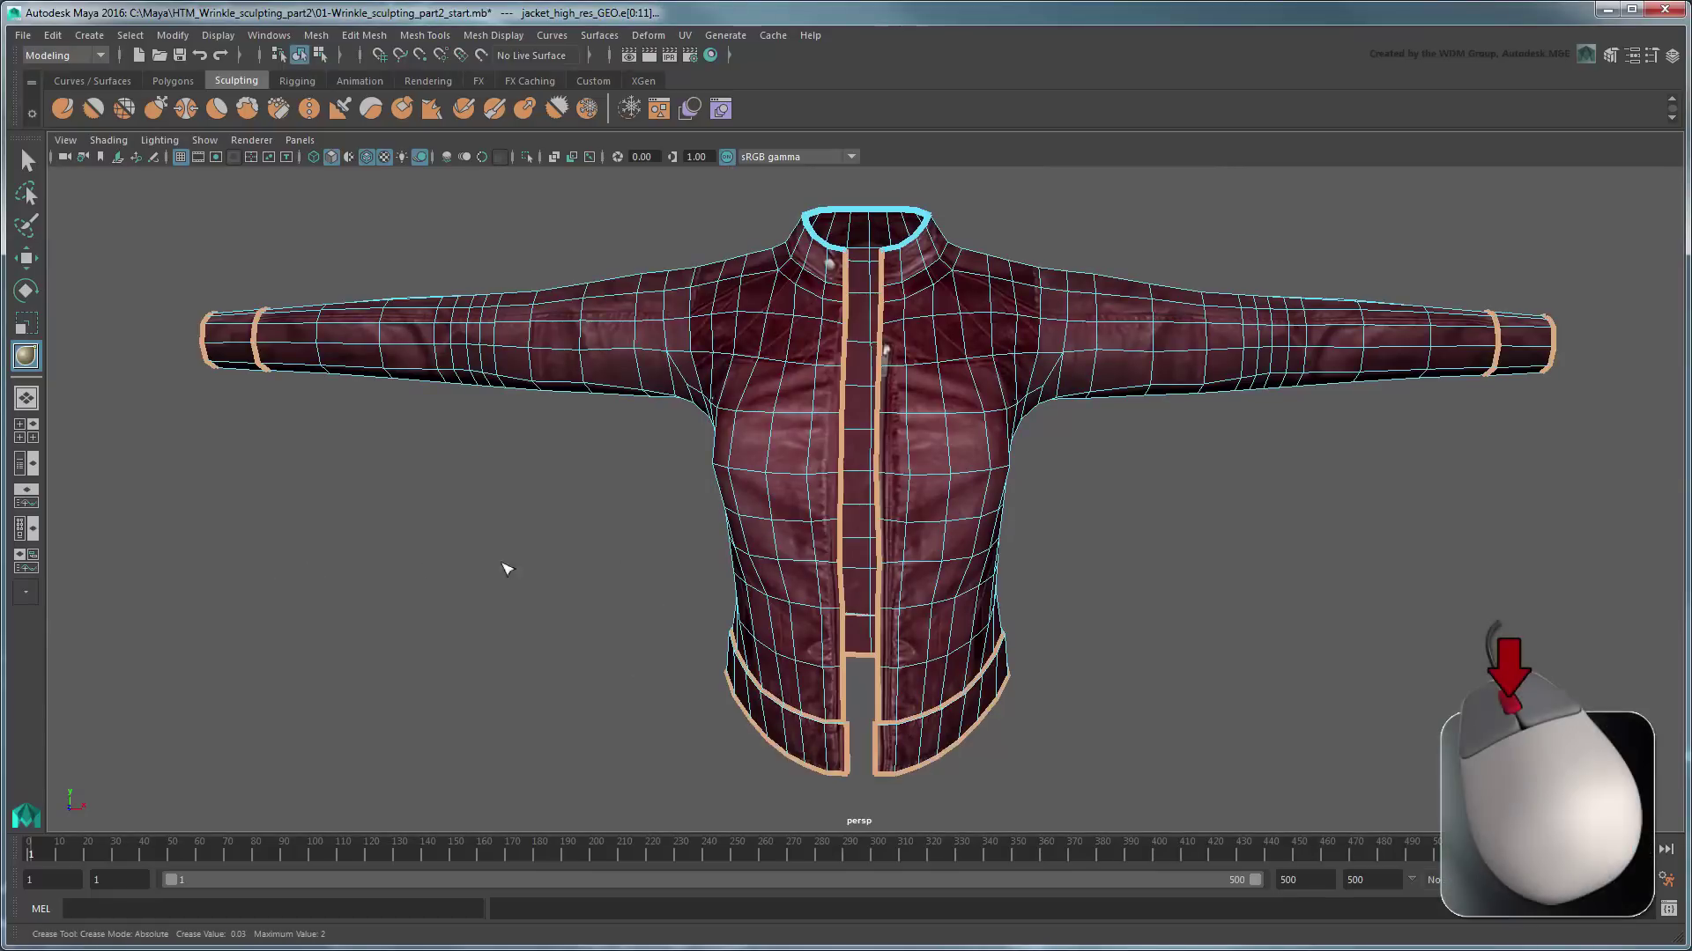
click(1075, 556)
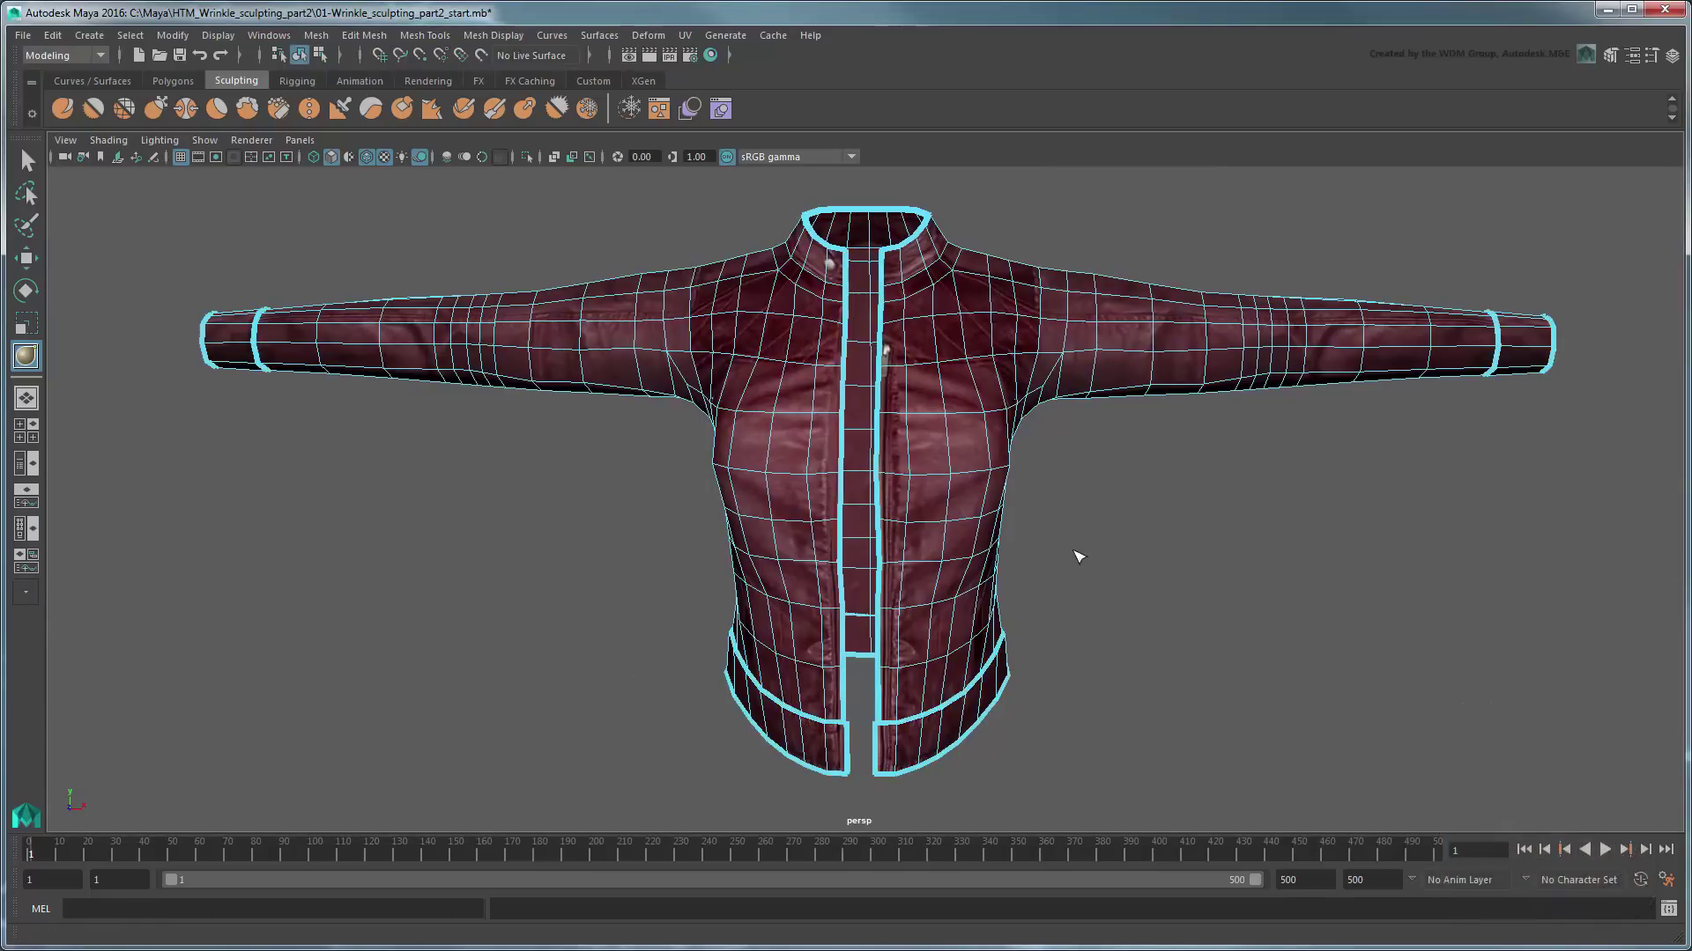
right_drag(1075, 557, 1249, 645)
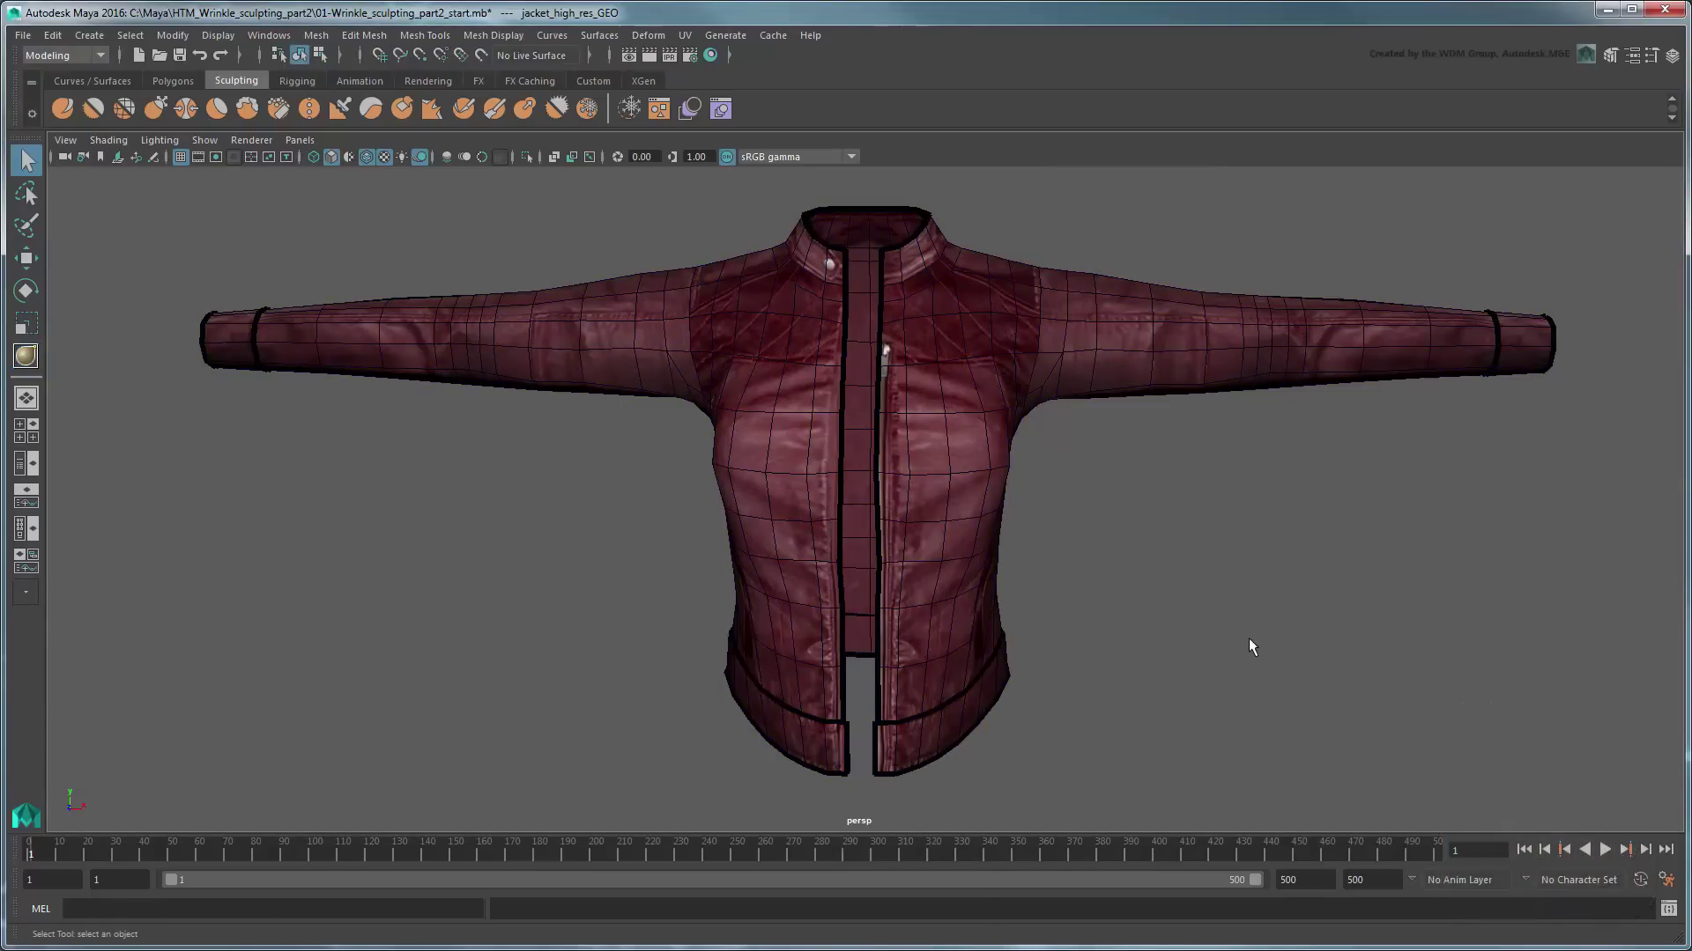
Step: Convert the jacket's smooth mesh preview into real polygons
key(3)
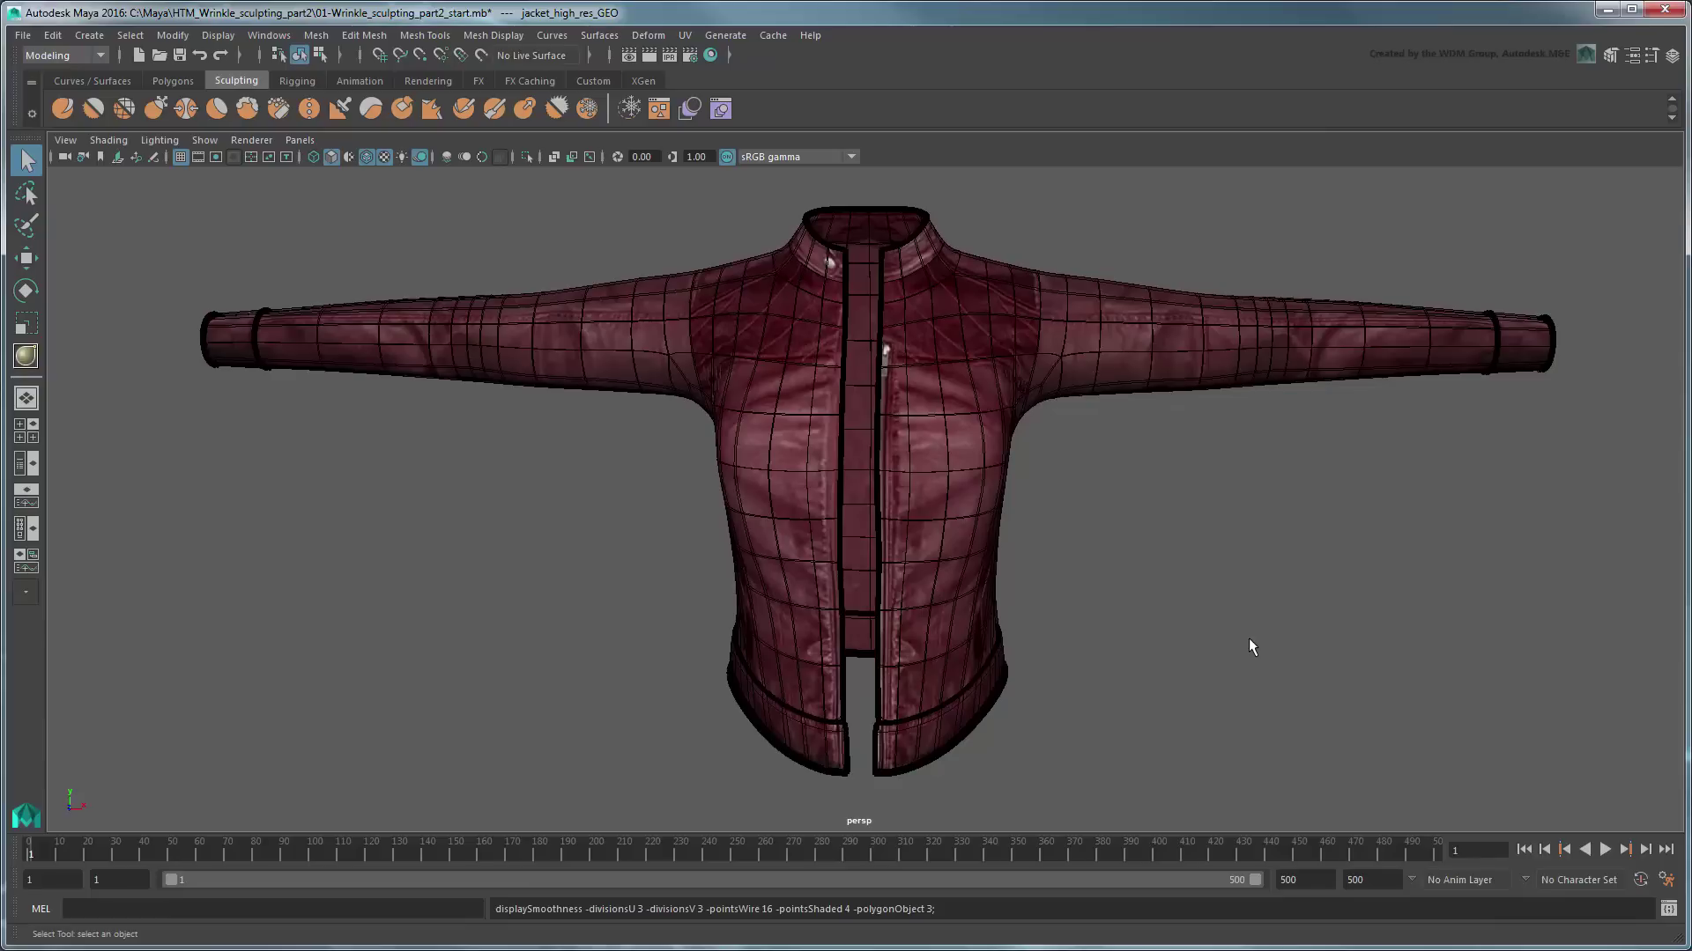
click(182, 37)
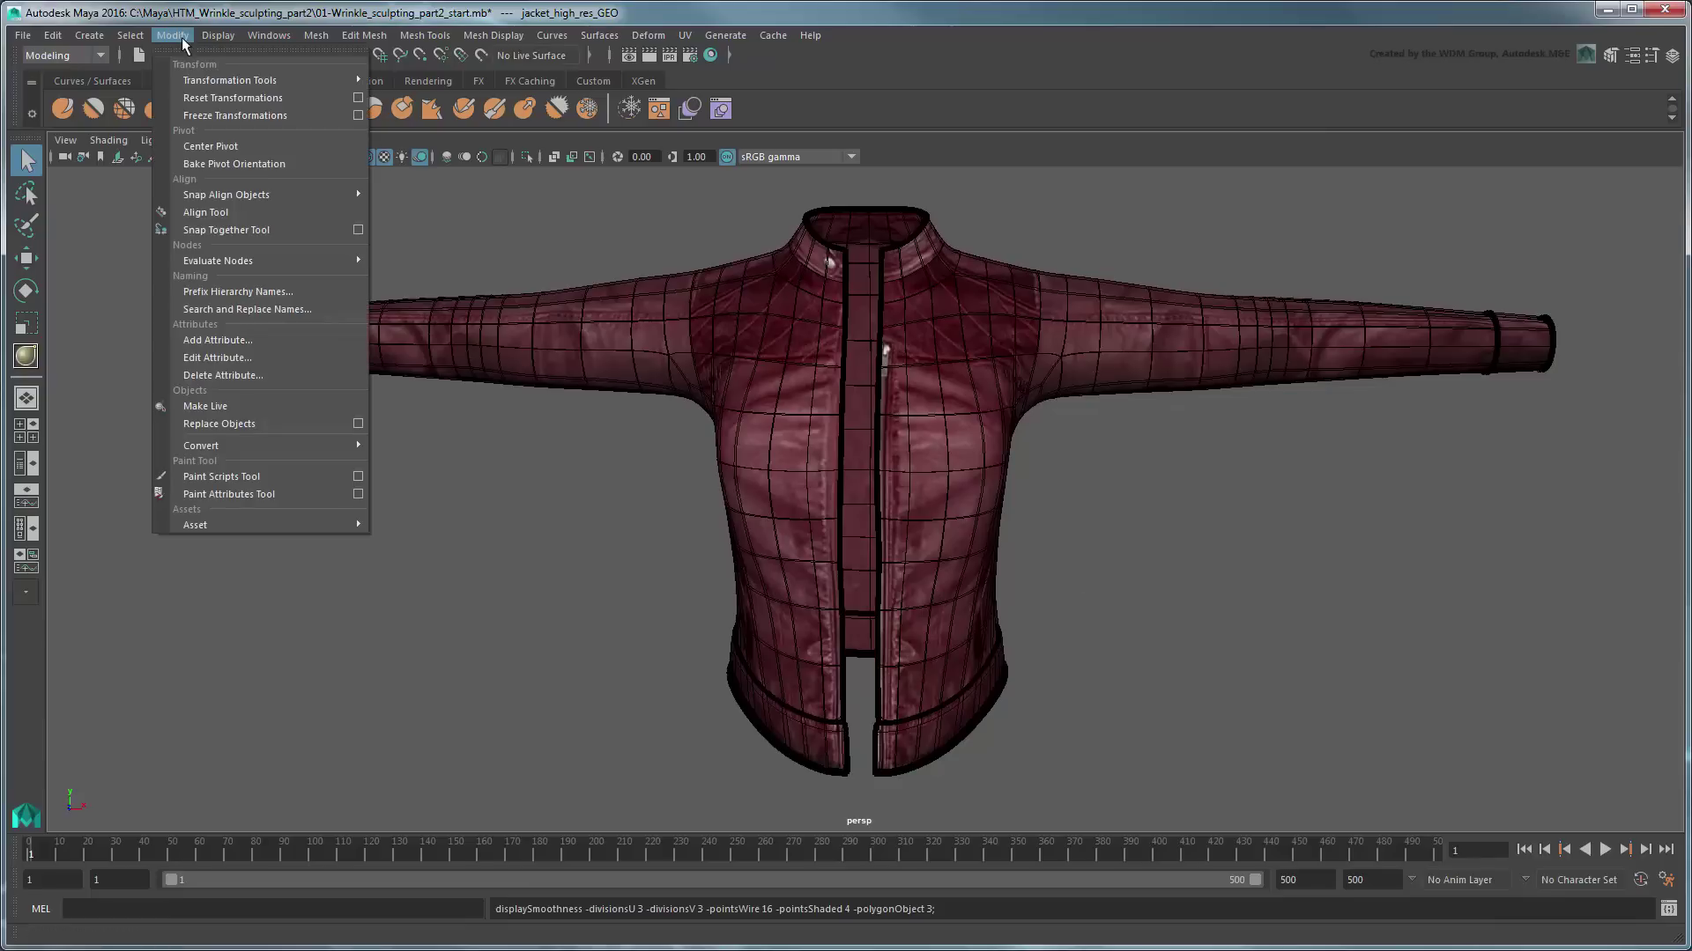
mouse_move(202, 446)
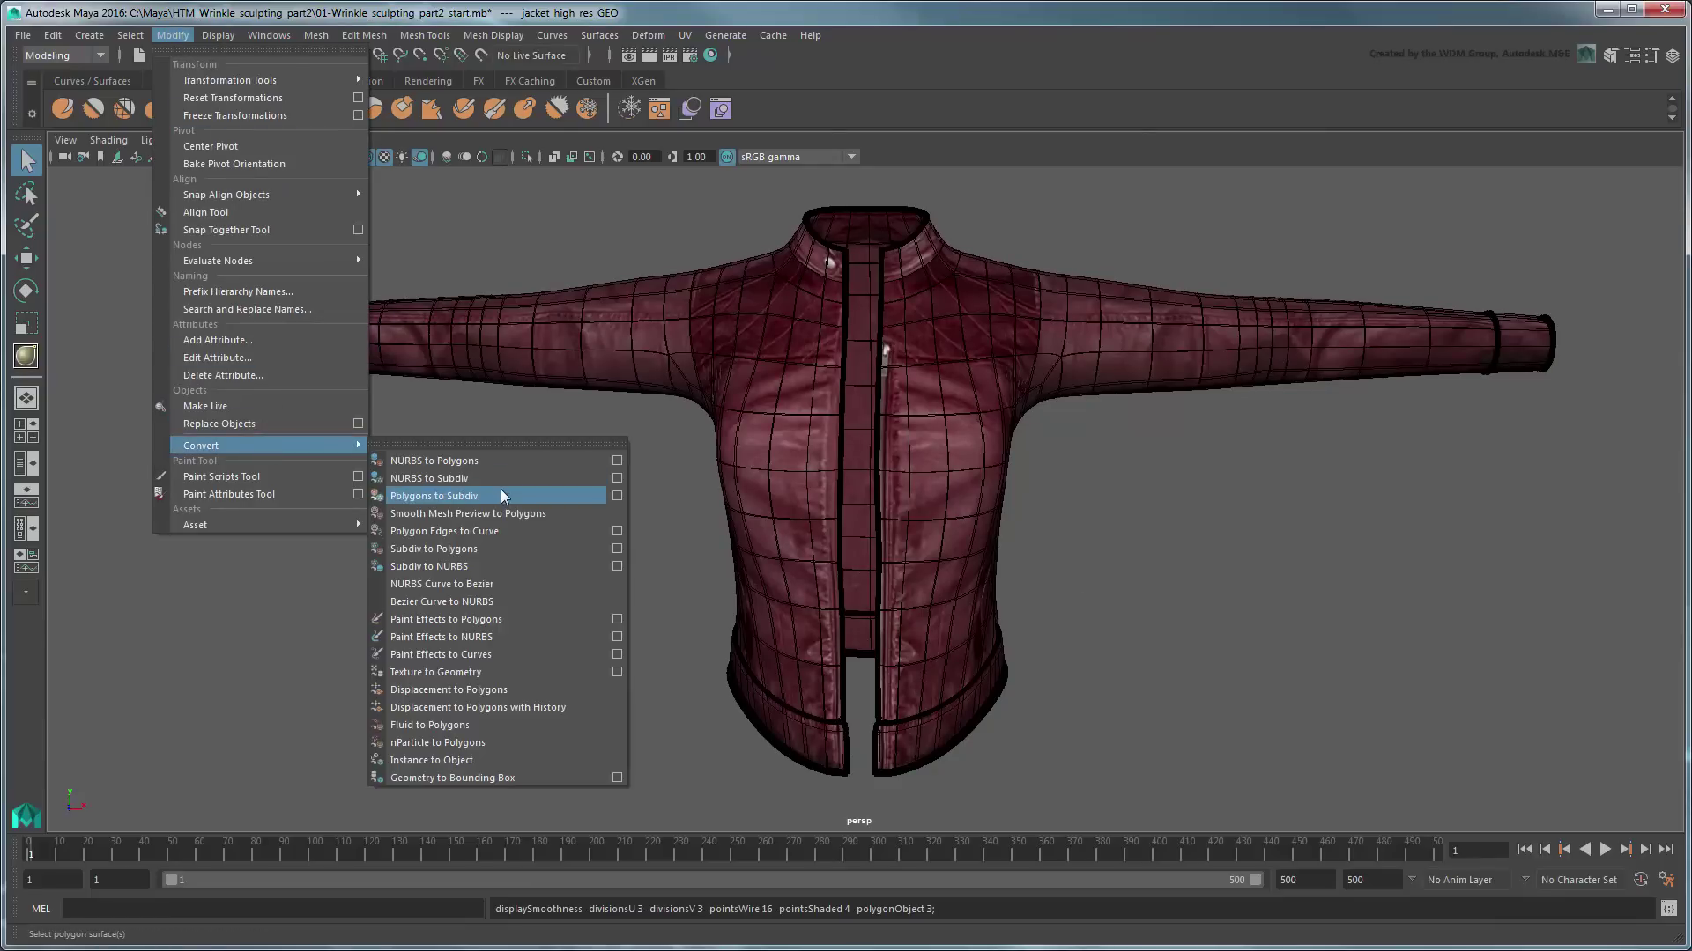
click(565, 512)
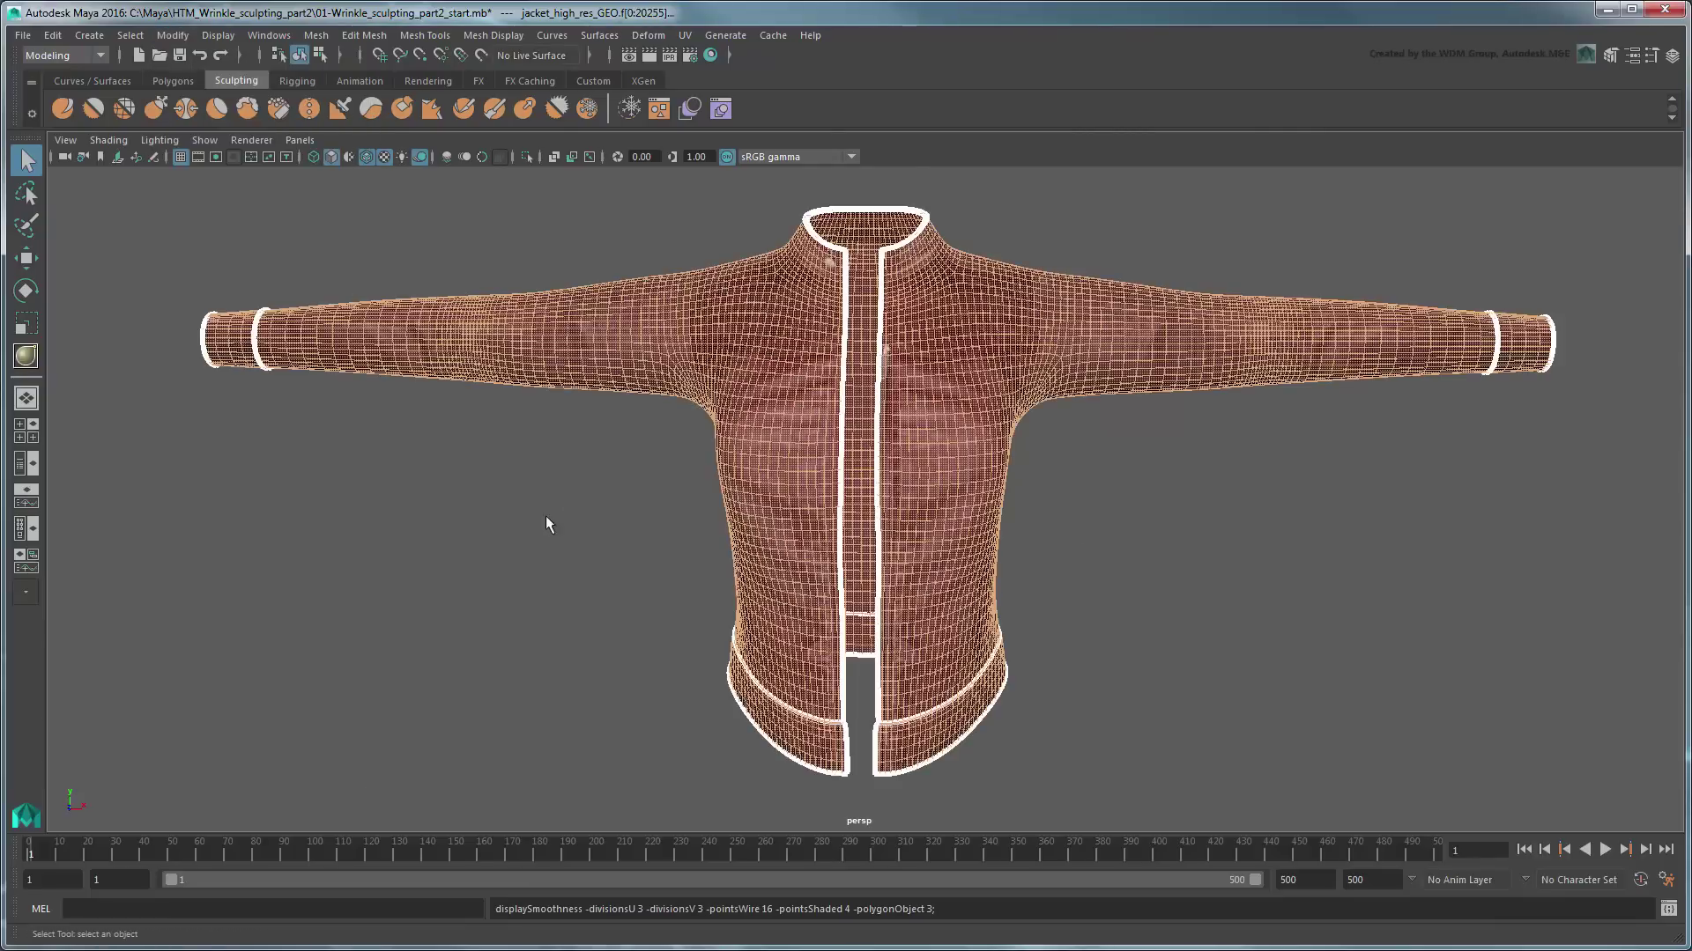
Step: Set polySmoothFace1 Divisions to 6 and show the jacket textured again
click(1671, 54)
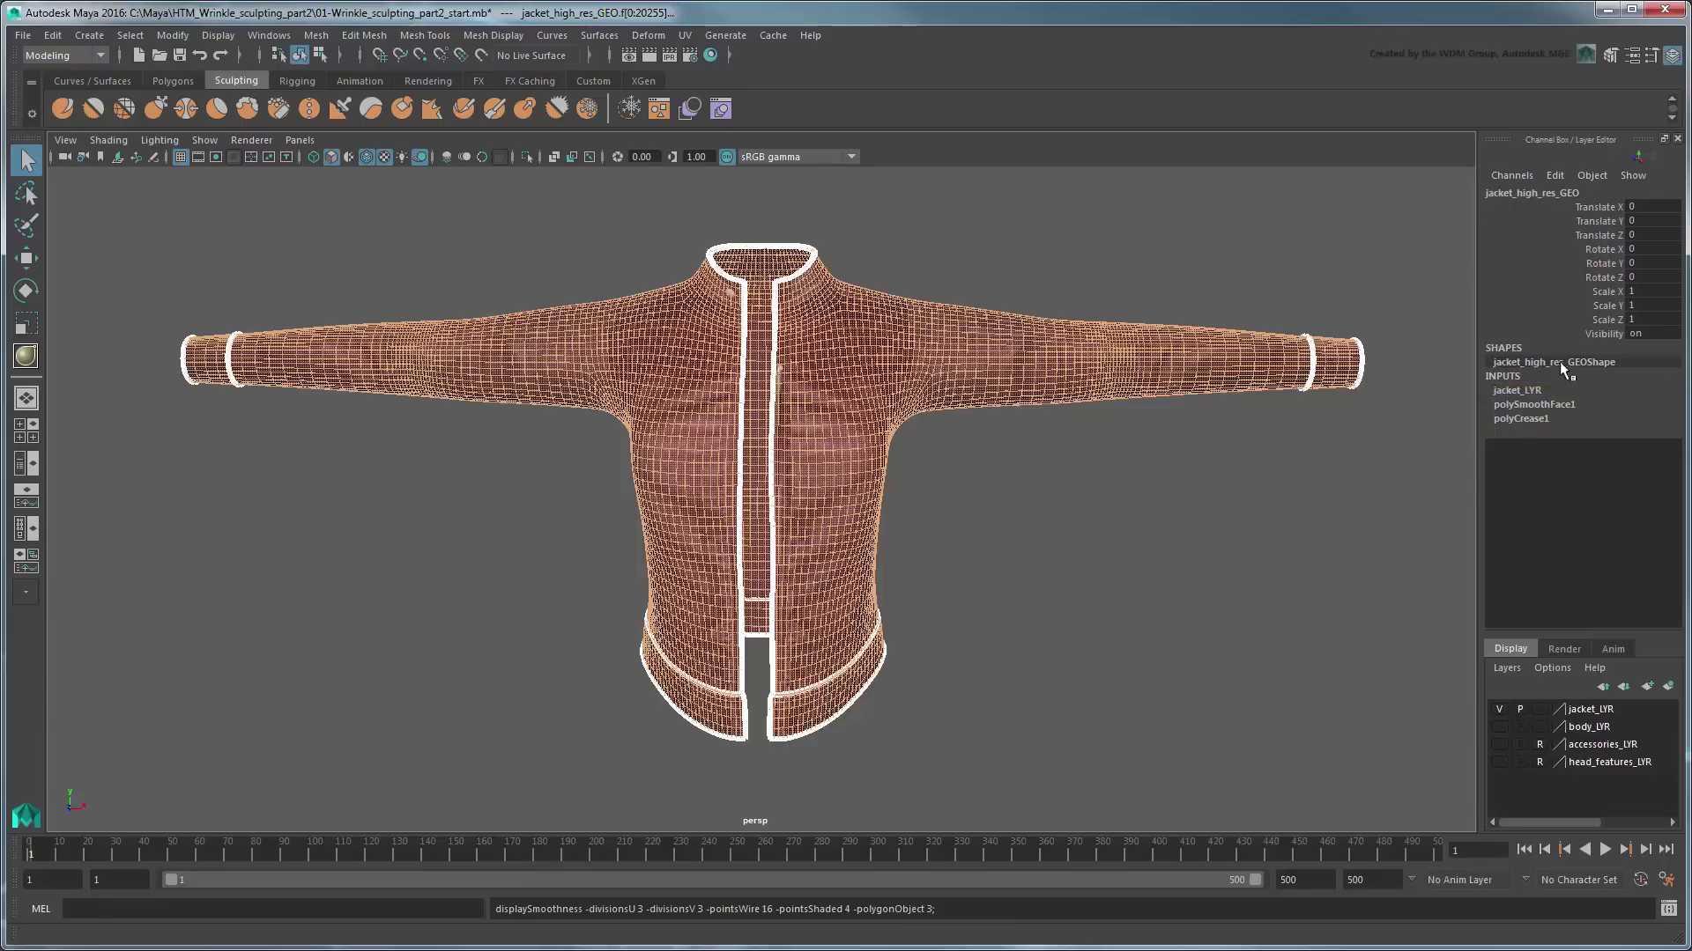
click(1571, 407)
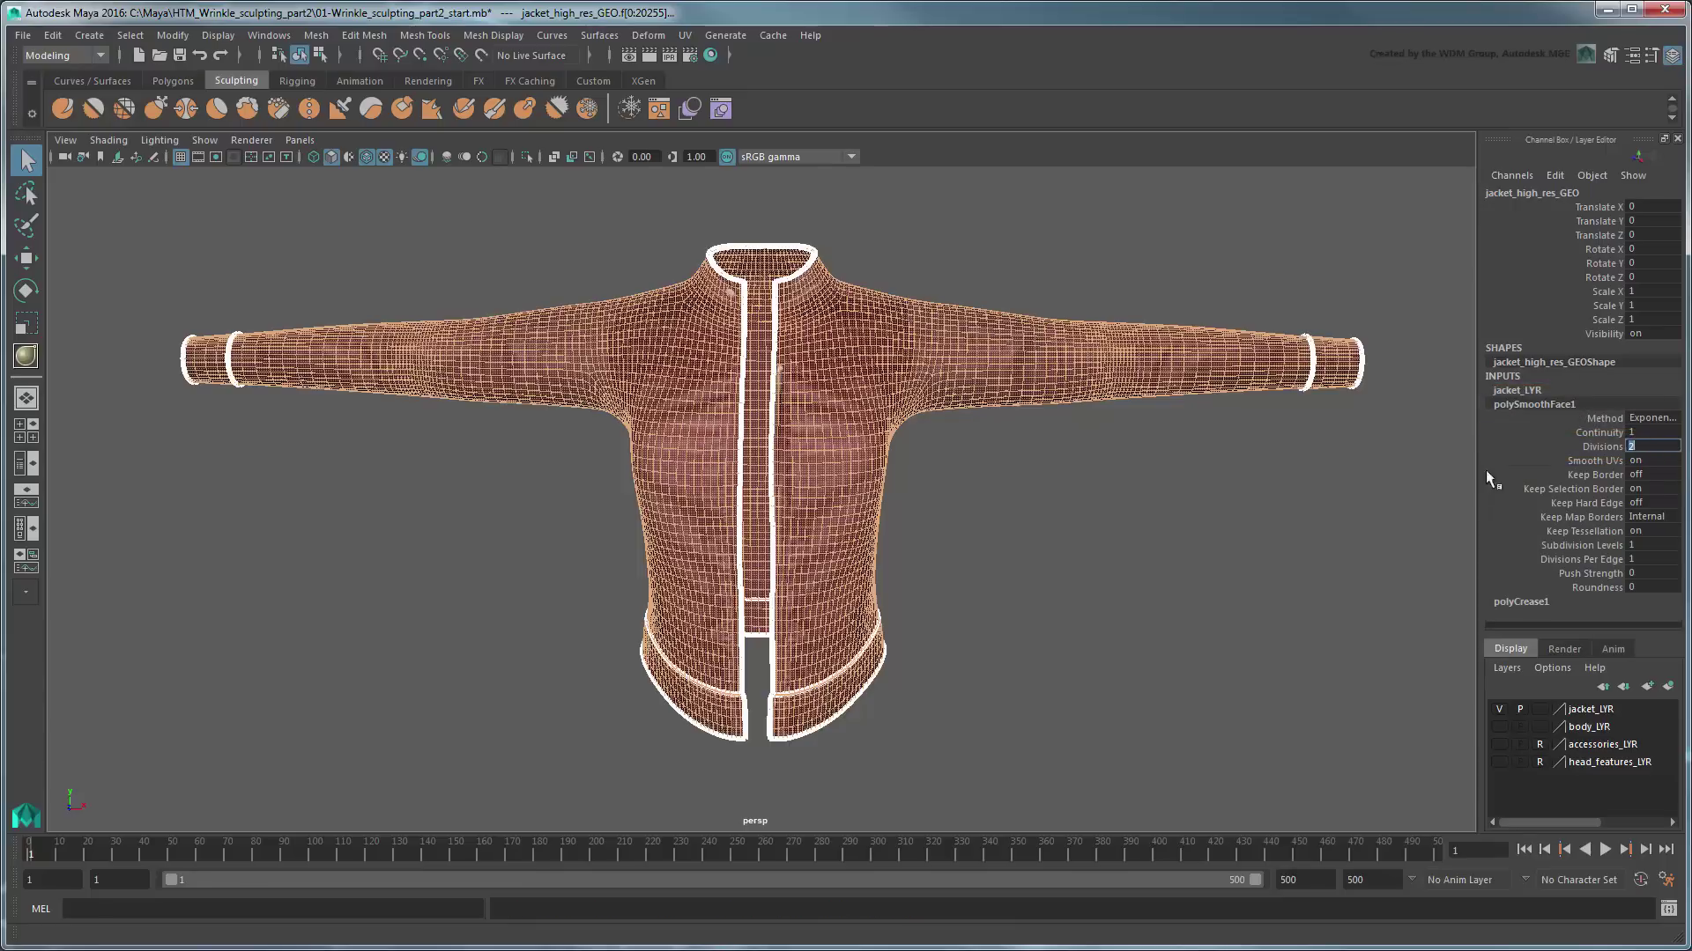
text(6)
key(Return)
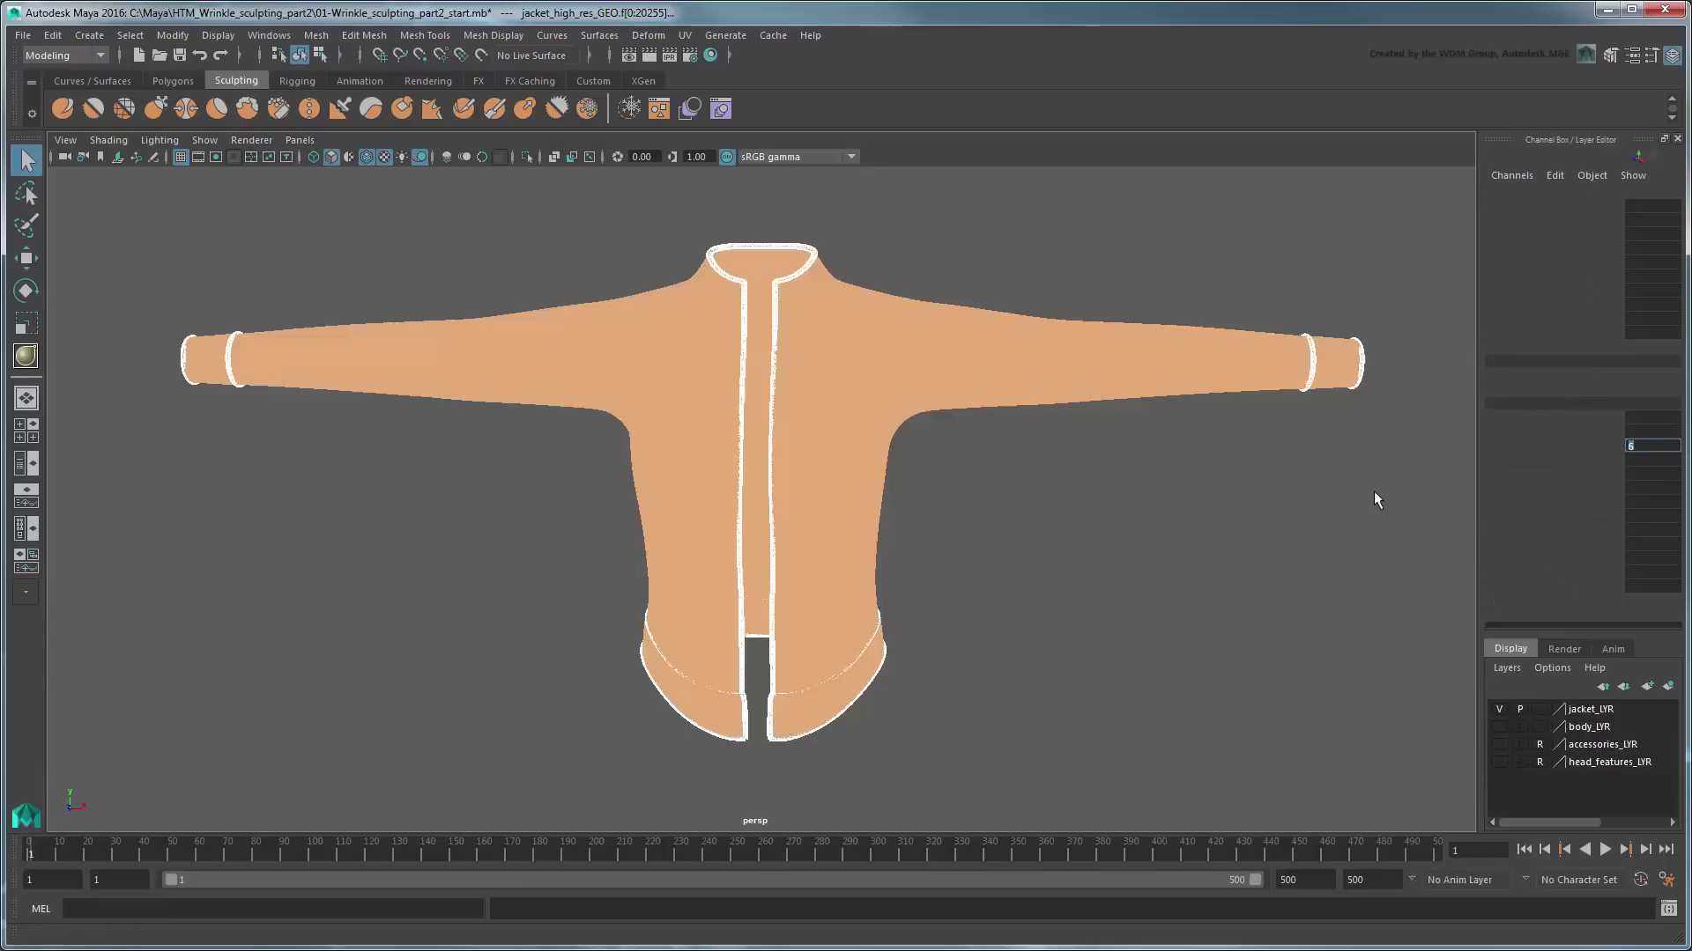
click(1676, 139)
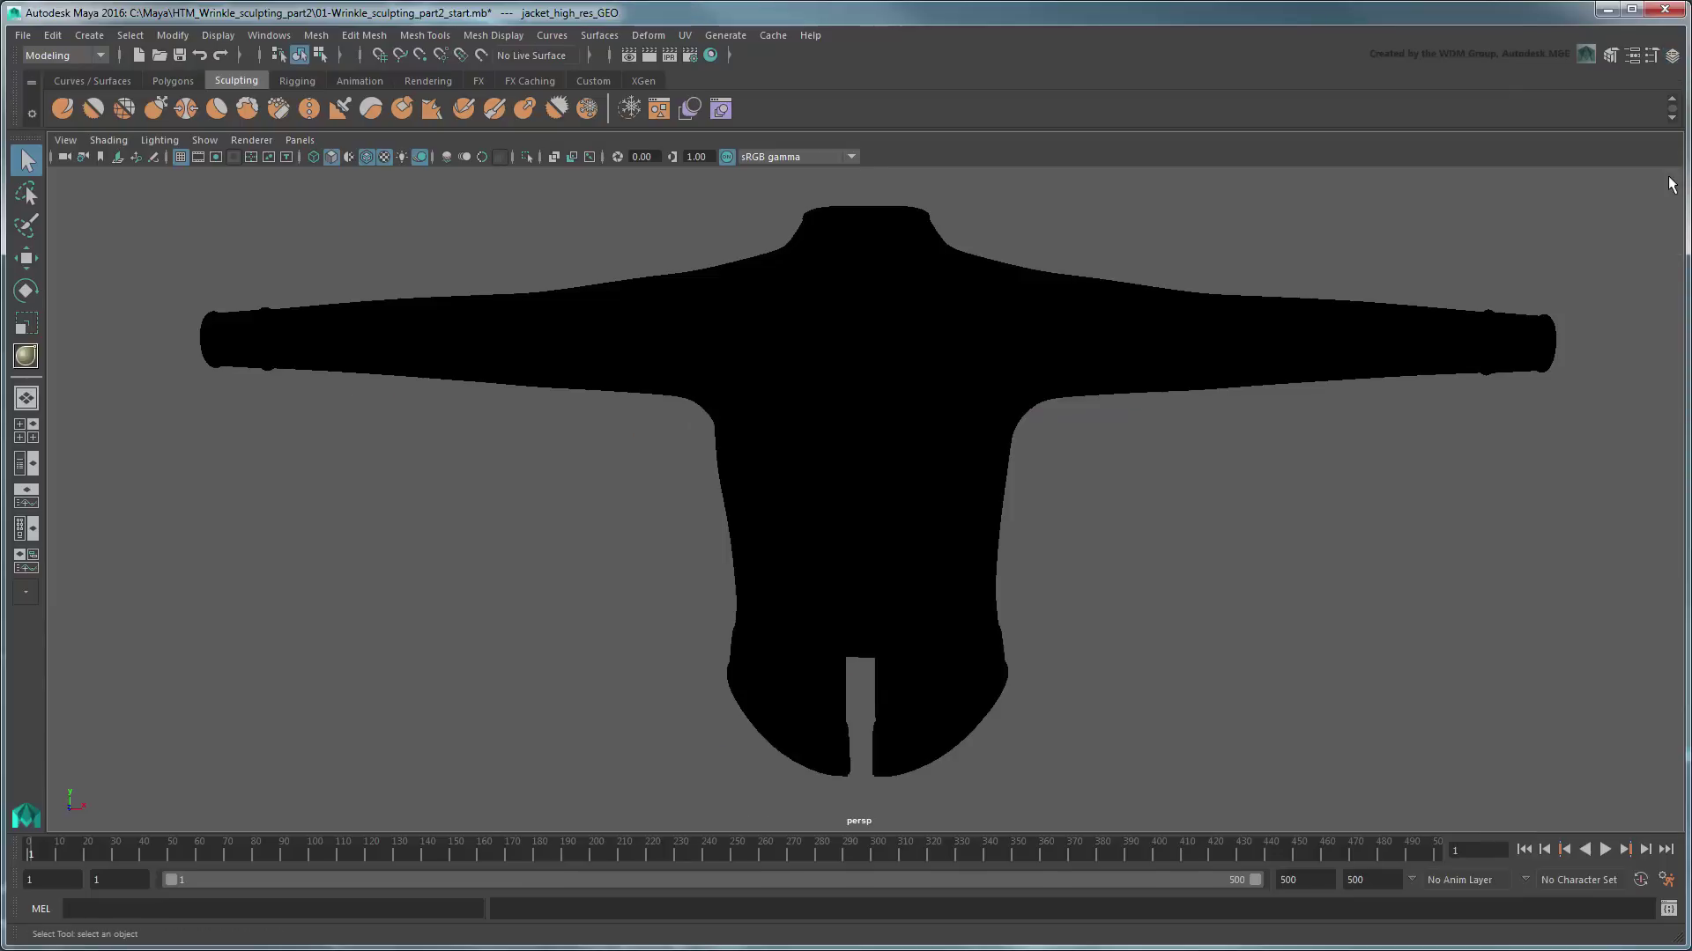
click(371, 157)
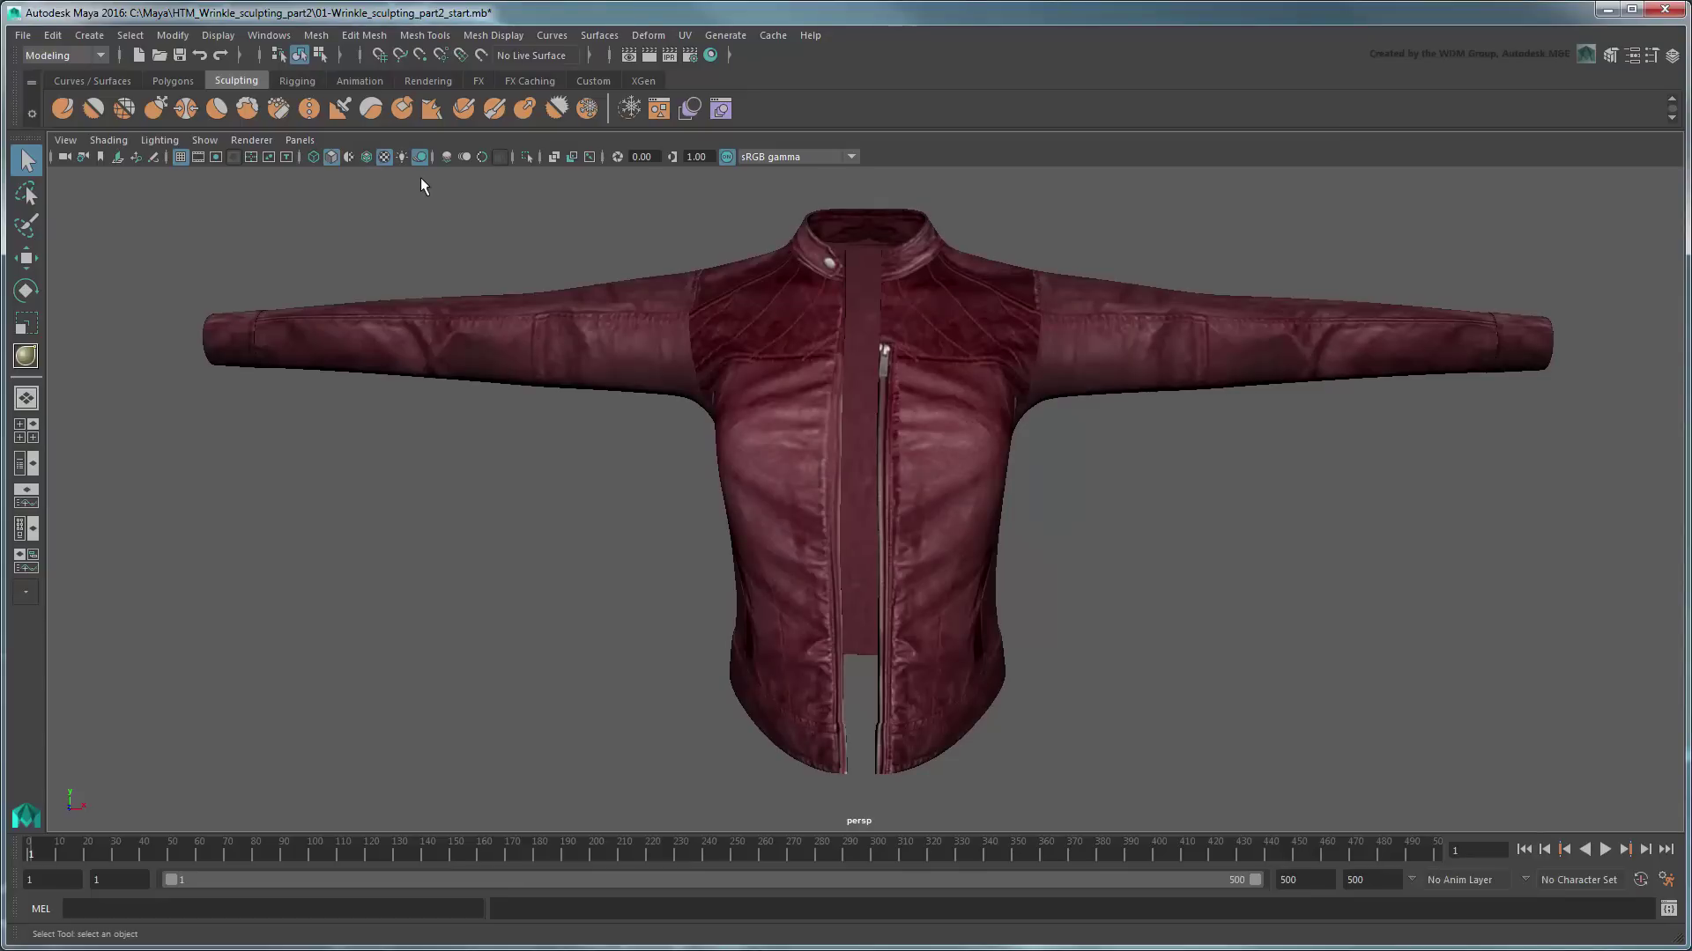
alt+drag(1128, 532, 864, 743)
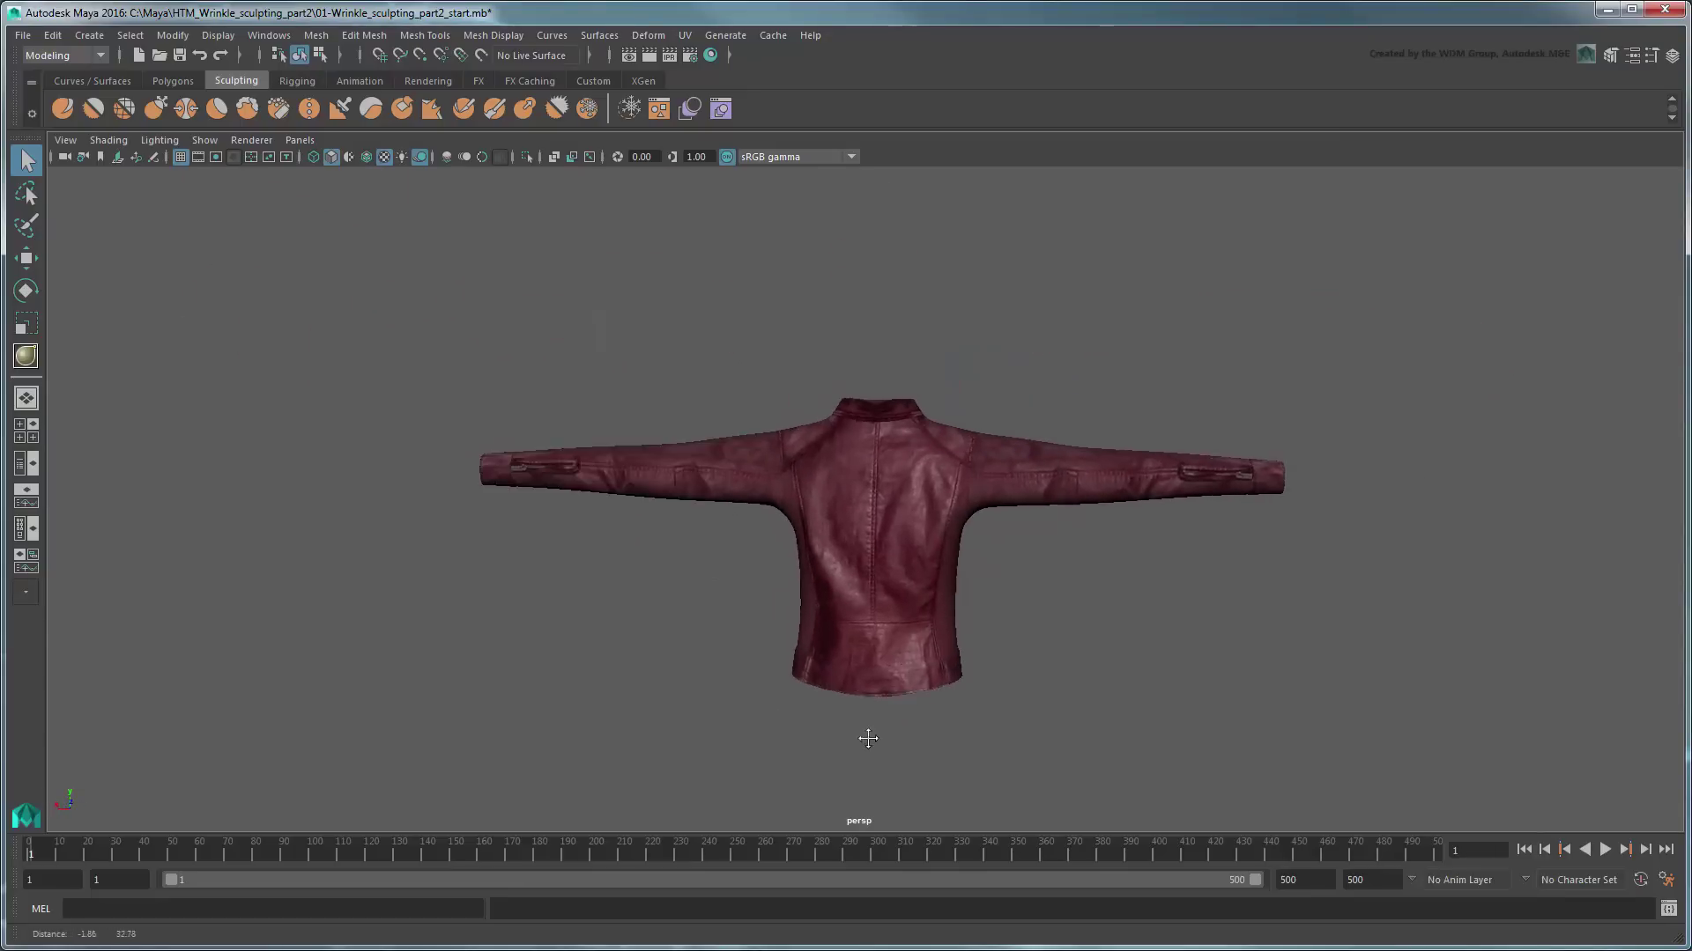
mouse_move(864, 742)
alt+right_down()
mouse_move(944, 706)
mouse_move(1042, 576)
alt+right_up()
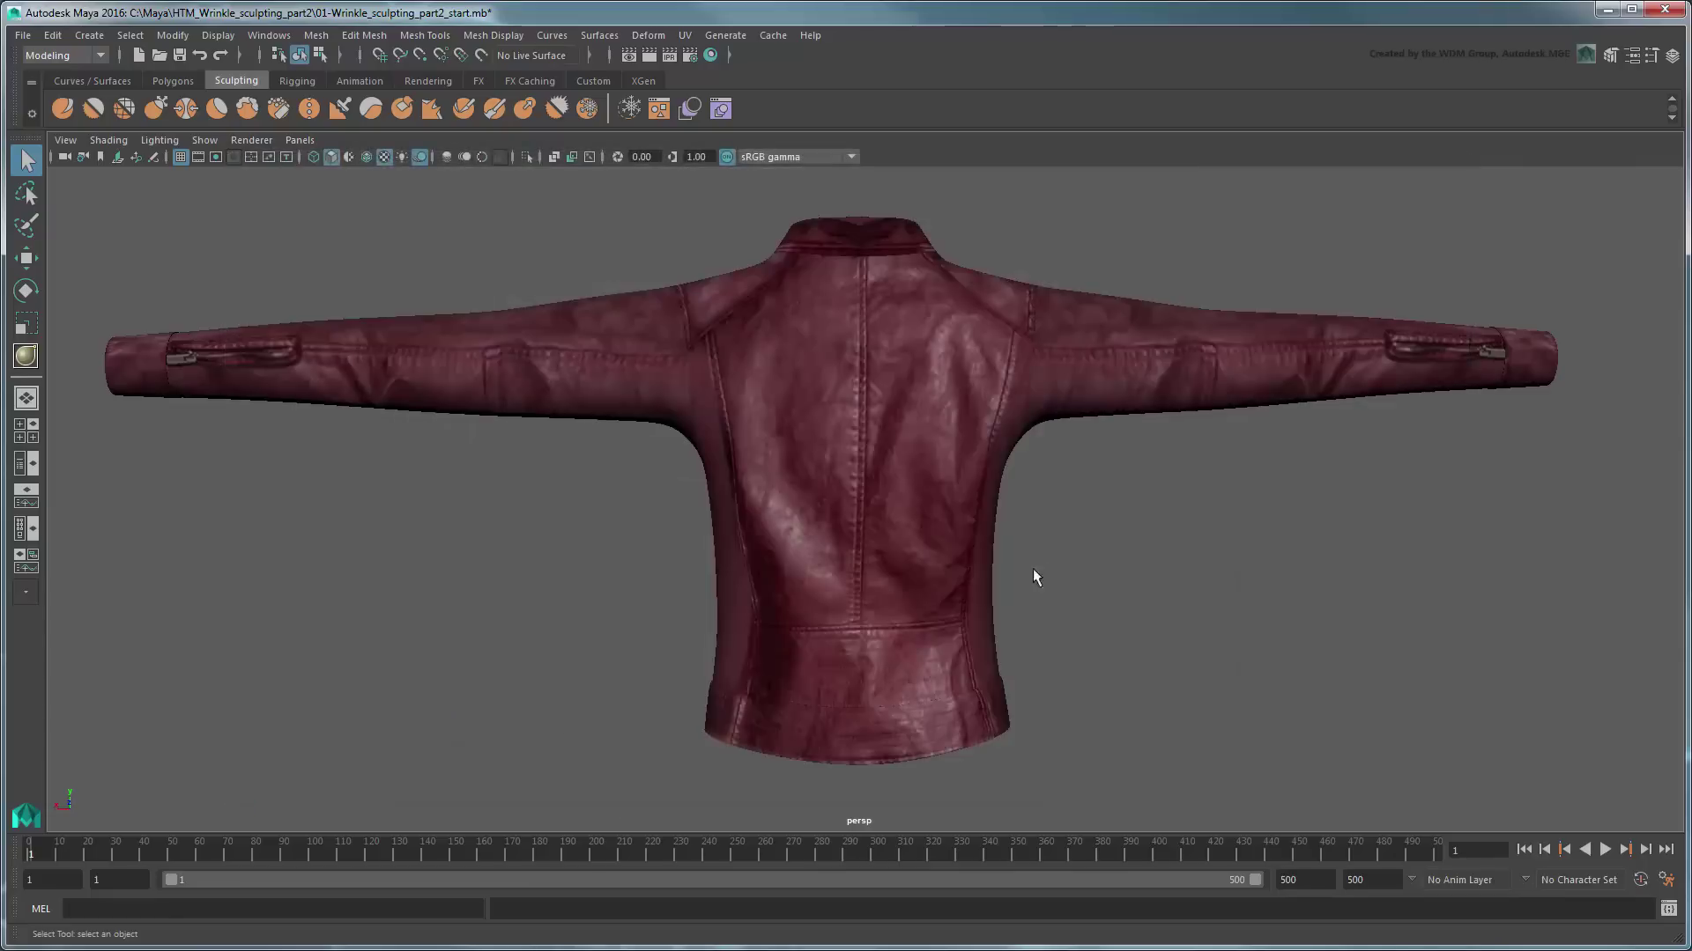
mouse_move(1035, 578)
alt+mouse_down()
mouse_move(740, 578)
mouse_move(908, 566)
alt+mouse_up()
scroll(755, 585, down, 5)
scroll(1019, 567, up, 5)
alt+middle_drag(1019, 568, 1046, 542)
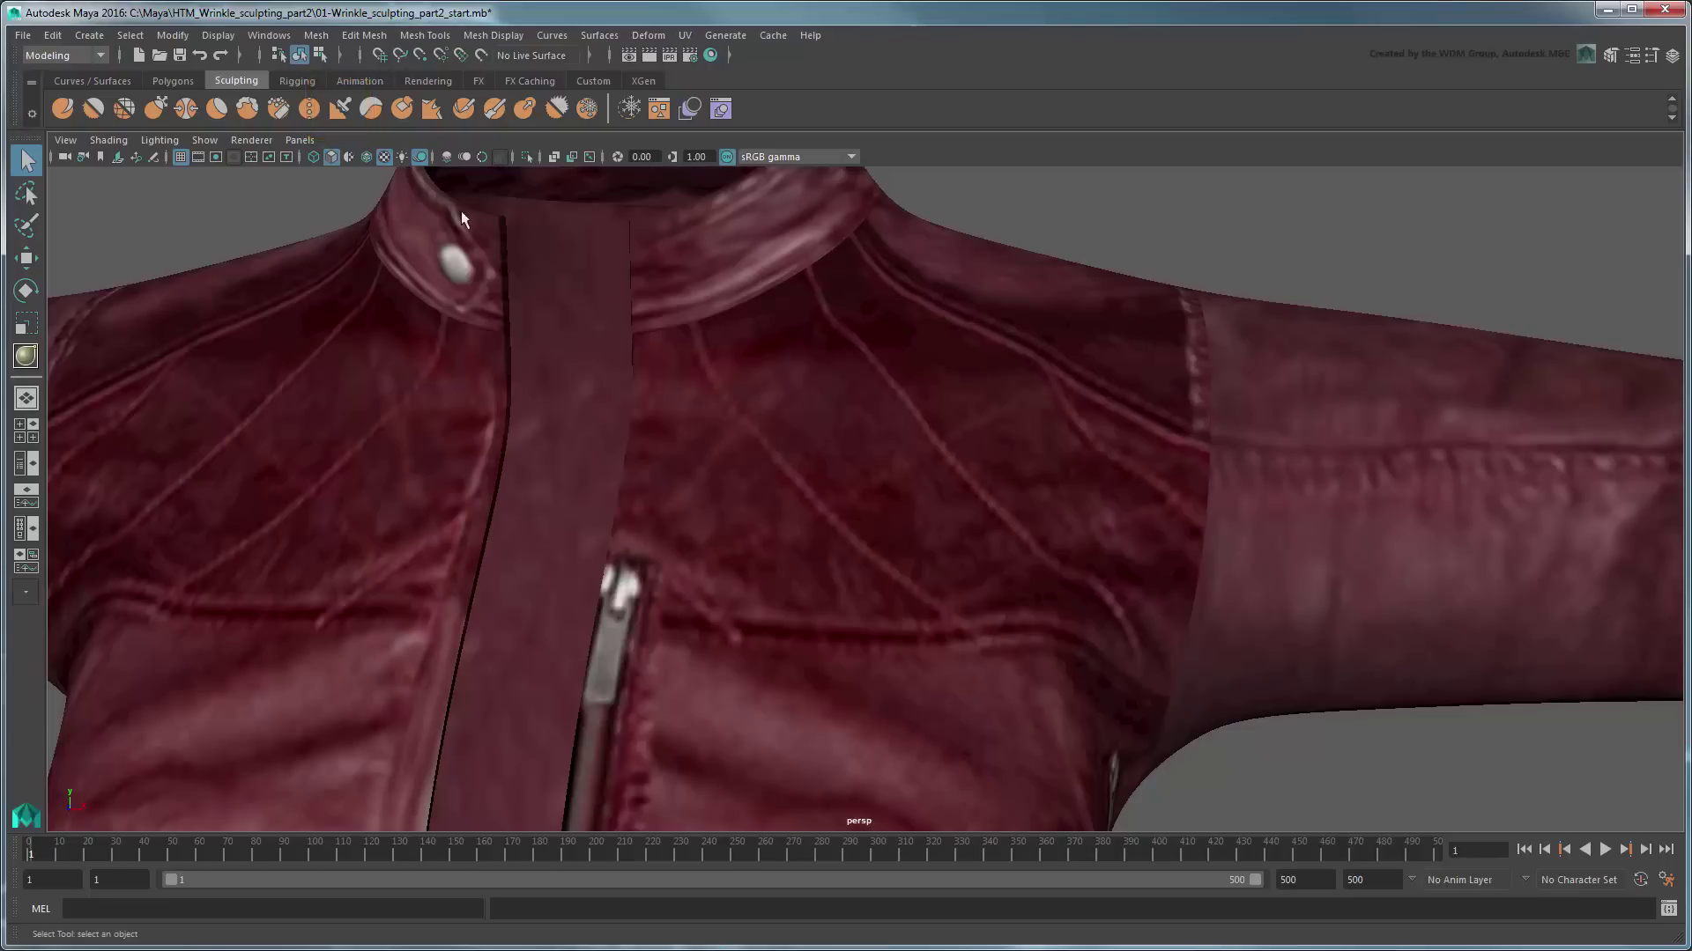
Step: Give the Imprint brush strength 0.1, invert, Vertex Normal direction and Object X mirror, then import a stamp
double_click(336, 109)
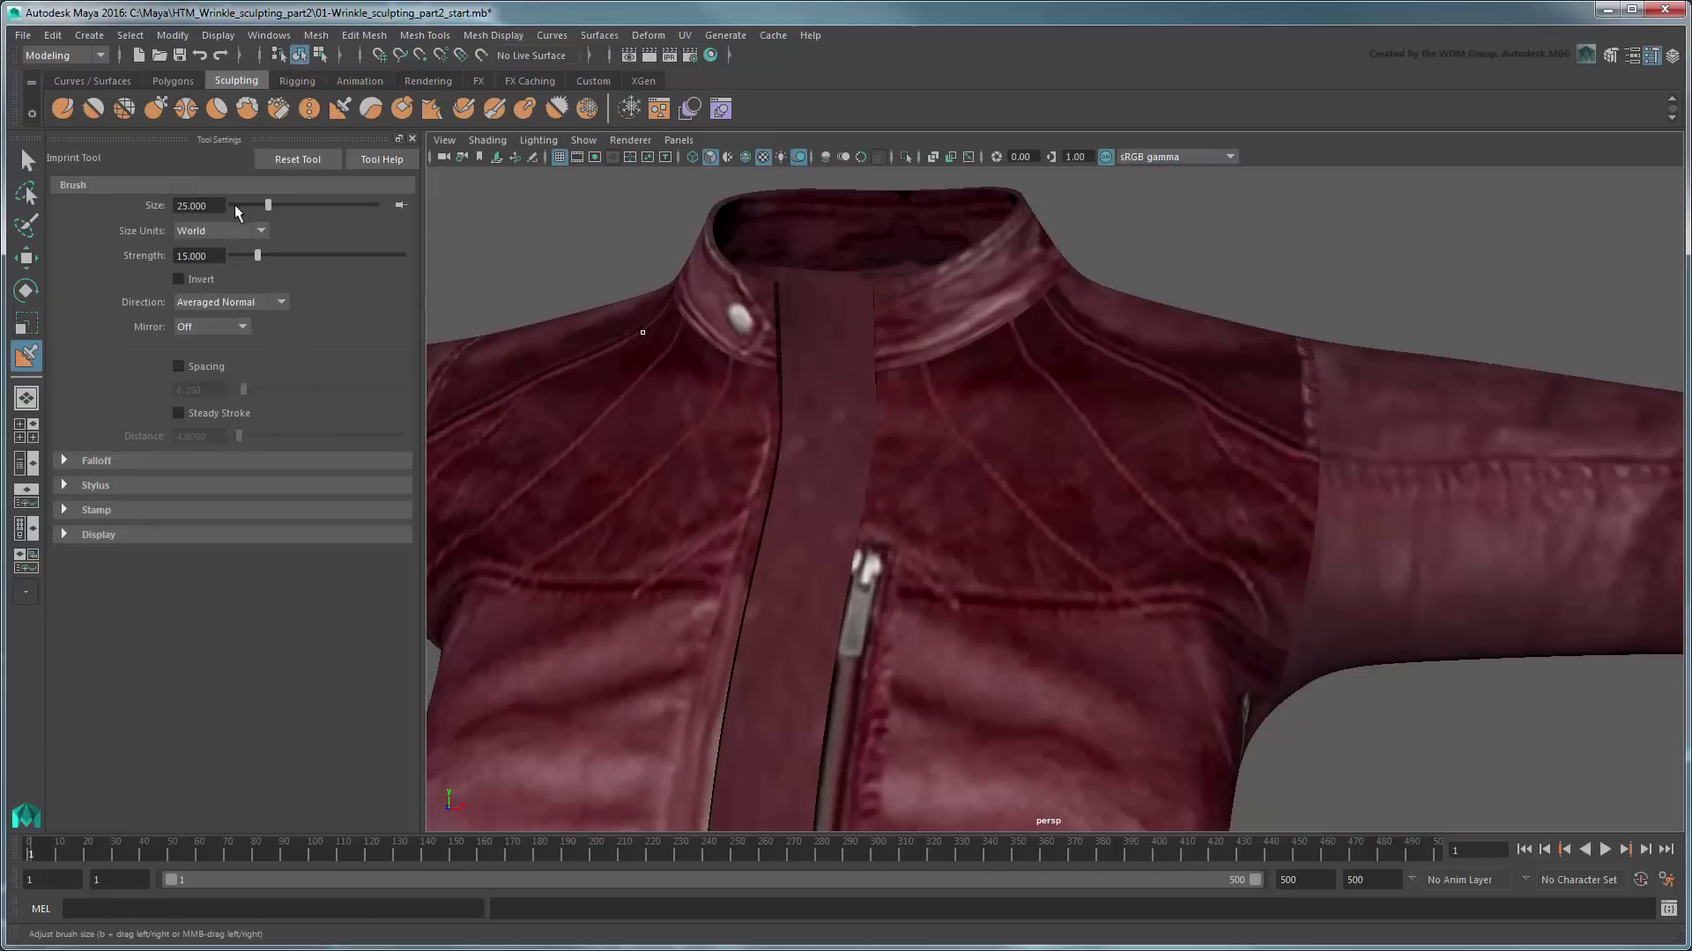
text(0.1)
key(Return)
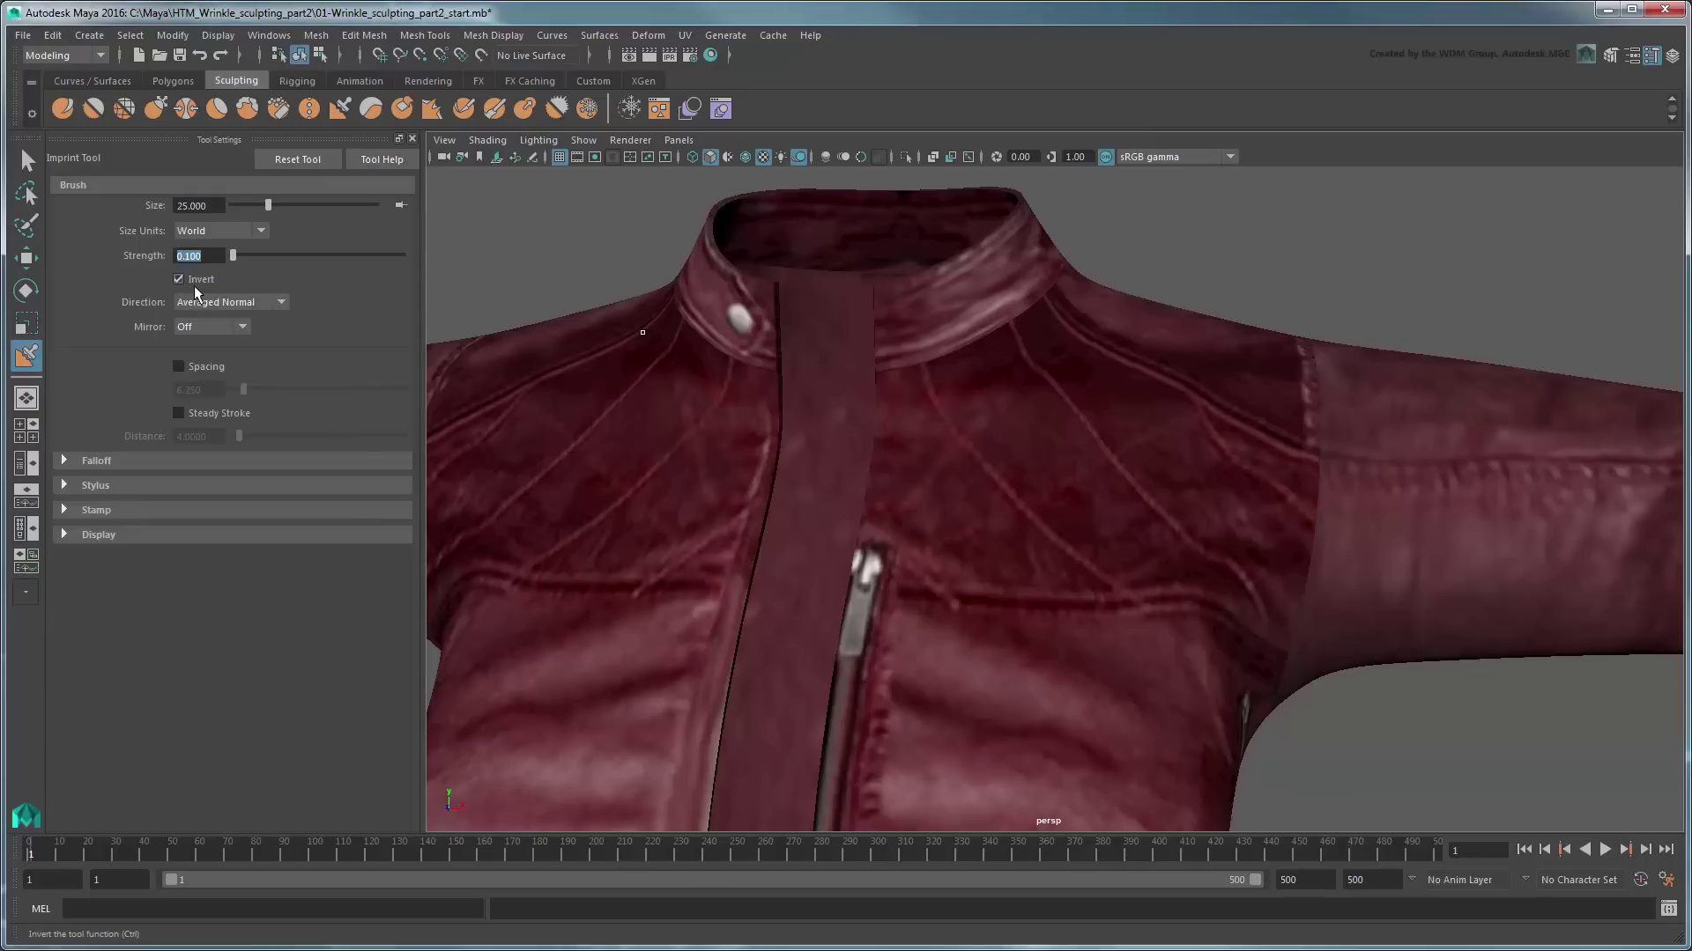
click(213, 305)
click(225, 358)
click(227, 330)
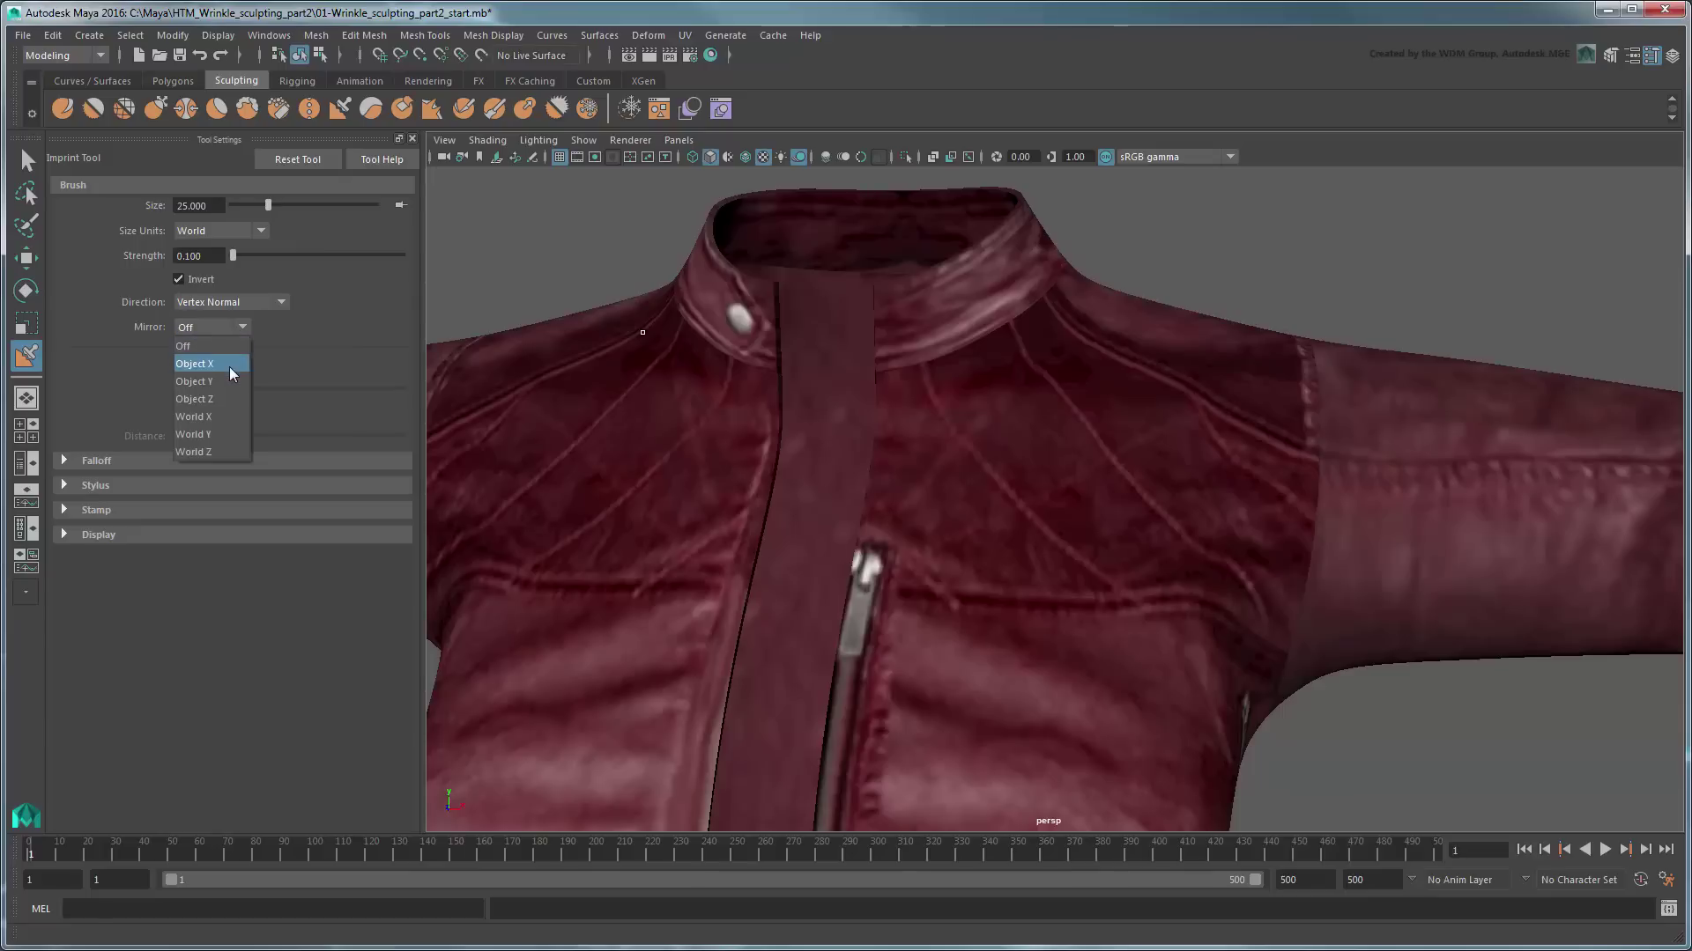
click(229, 367)
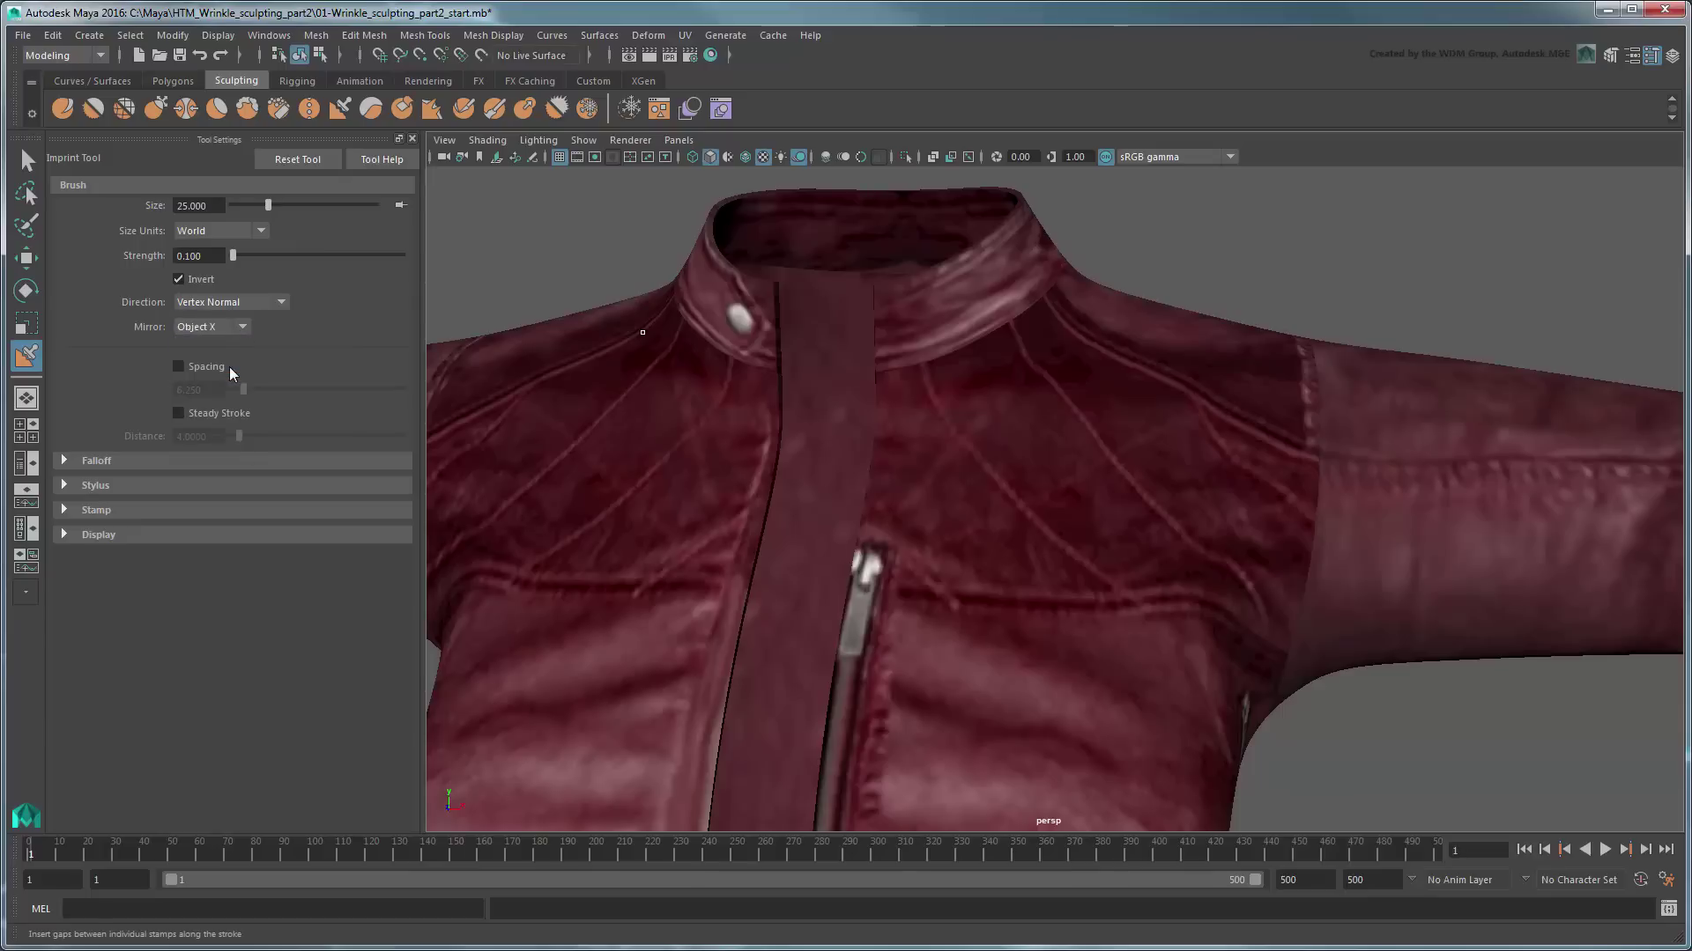
click(188, 510)
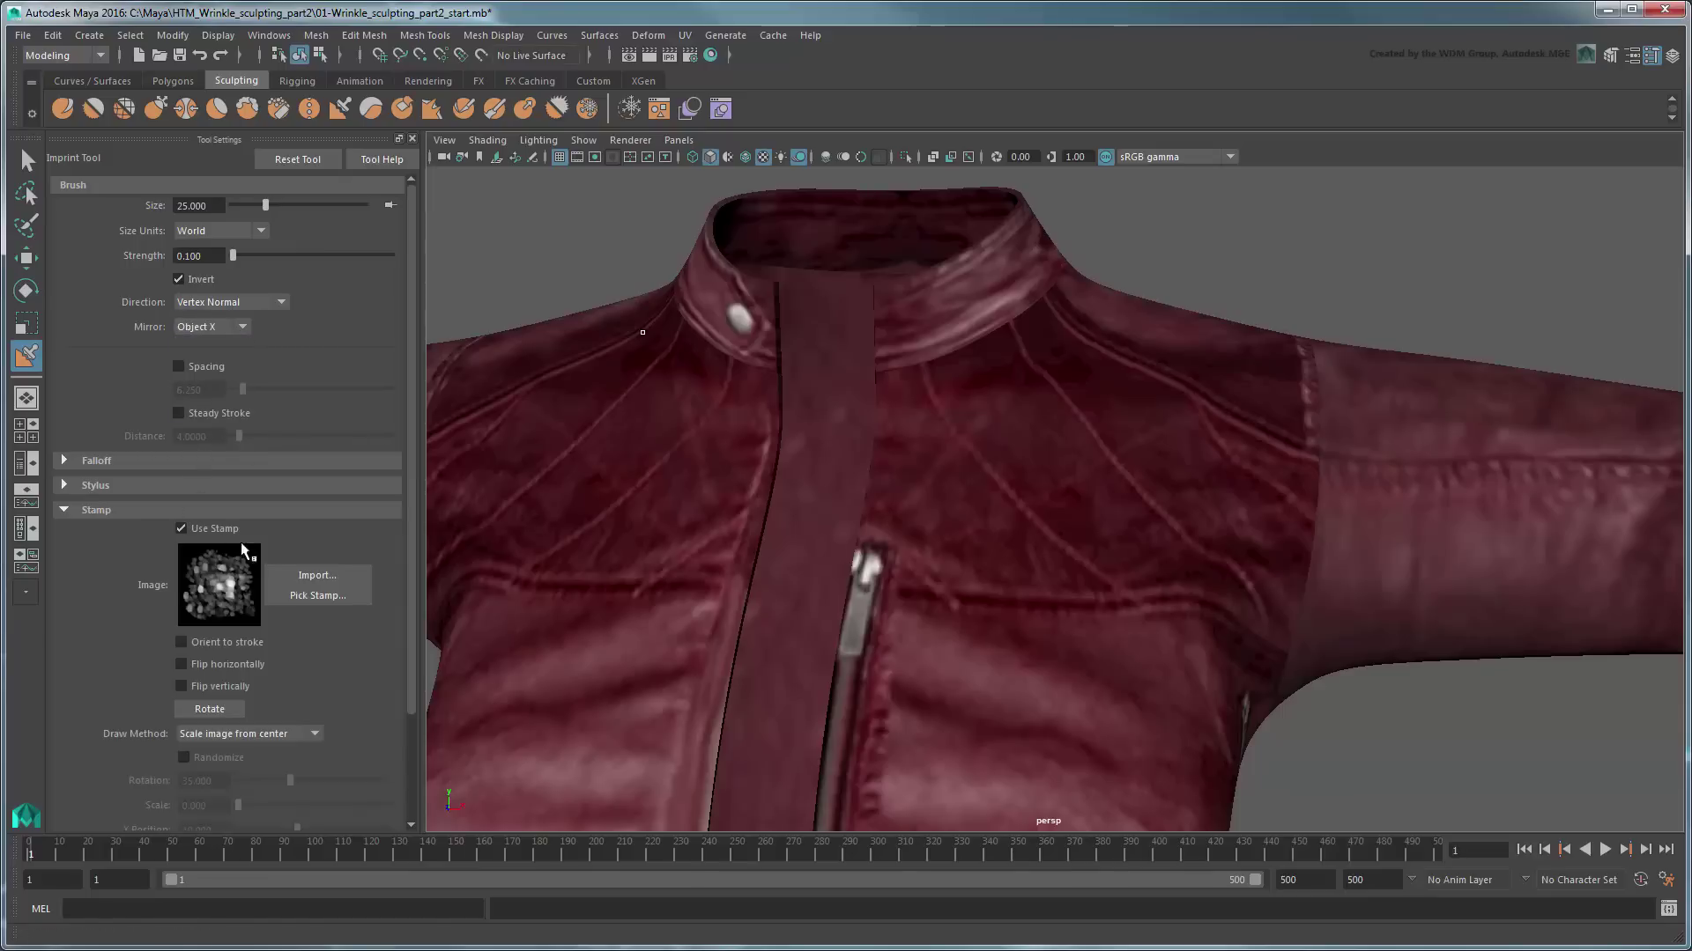
click(297, 575)
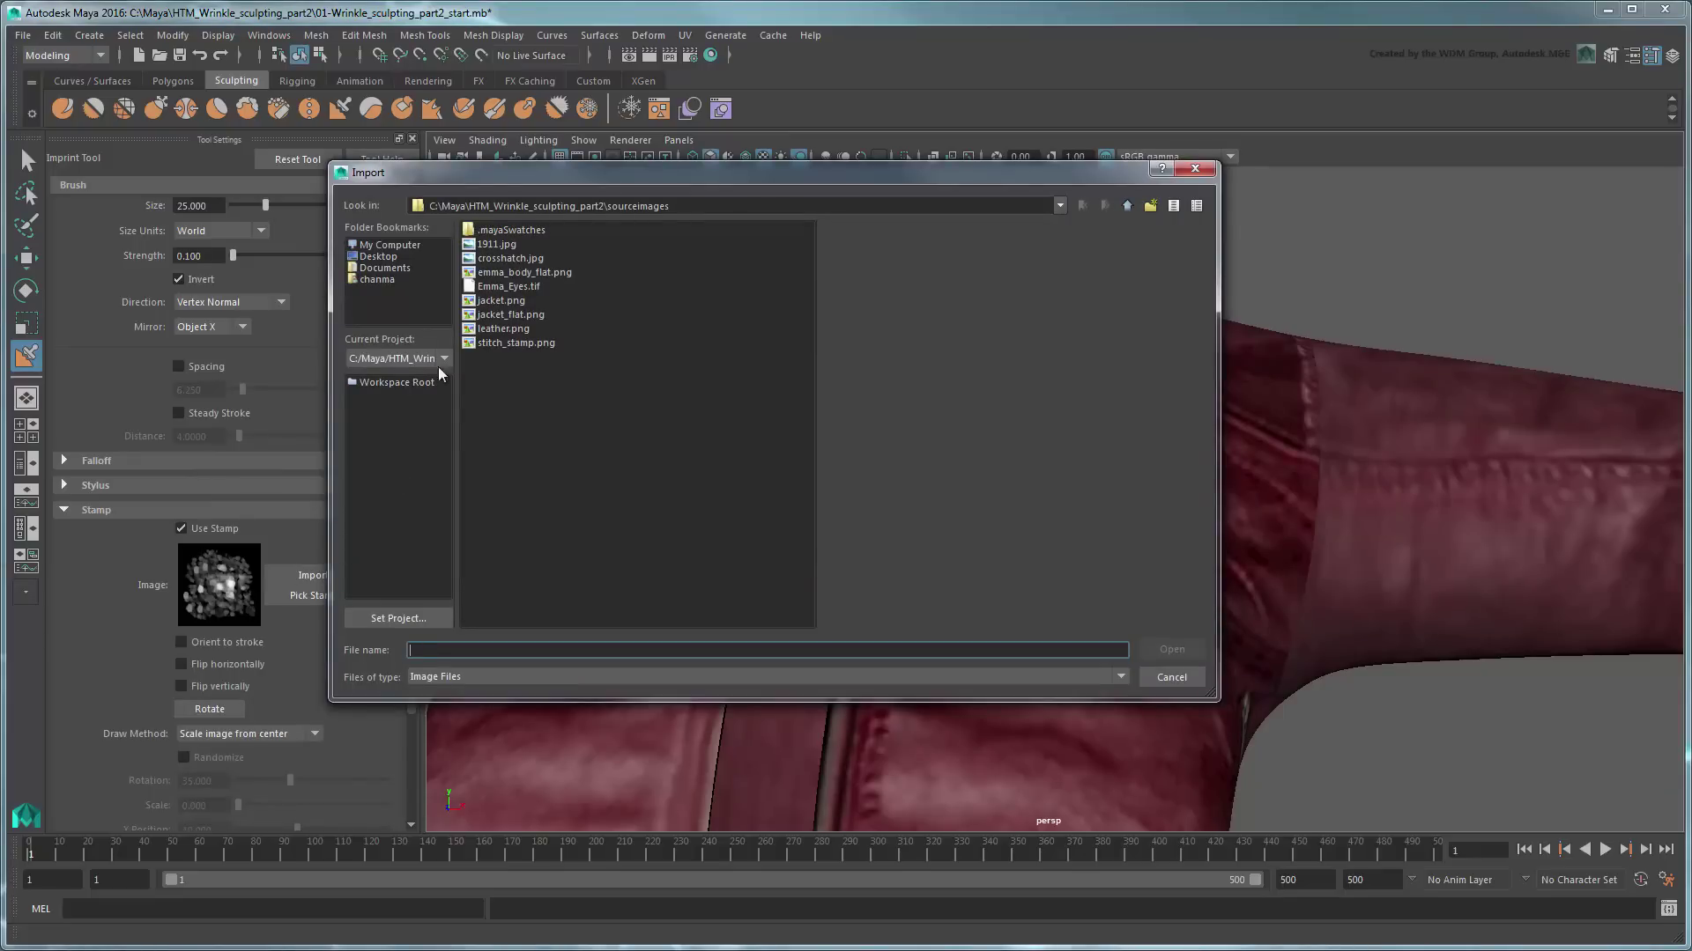
Step: Load crosshatch.jpg as the stamp and imprint mirrored diamond quilting across the upper chest
click(507, 258)
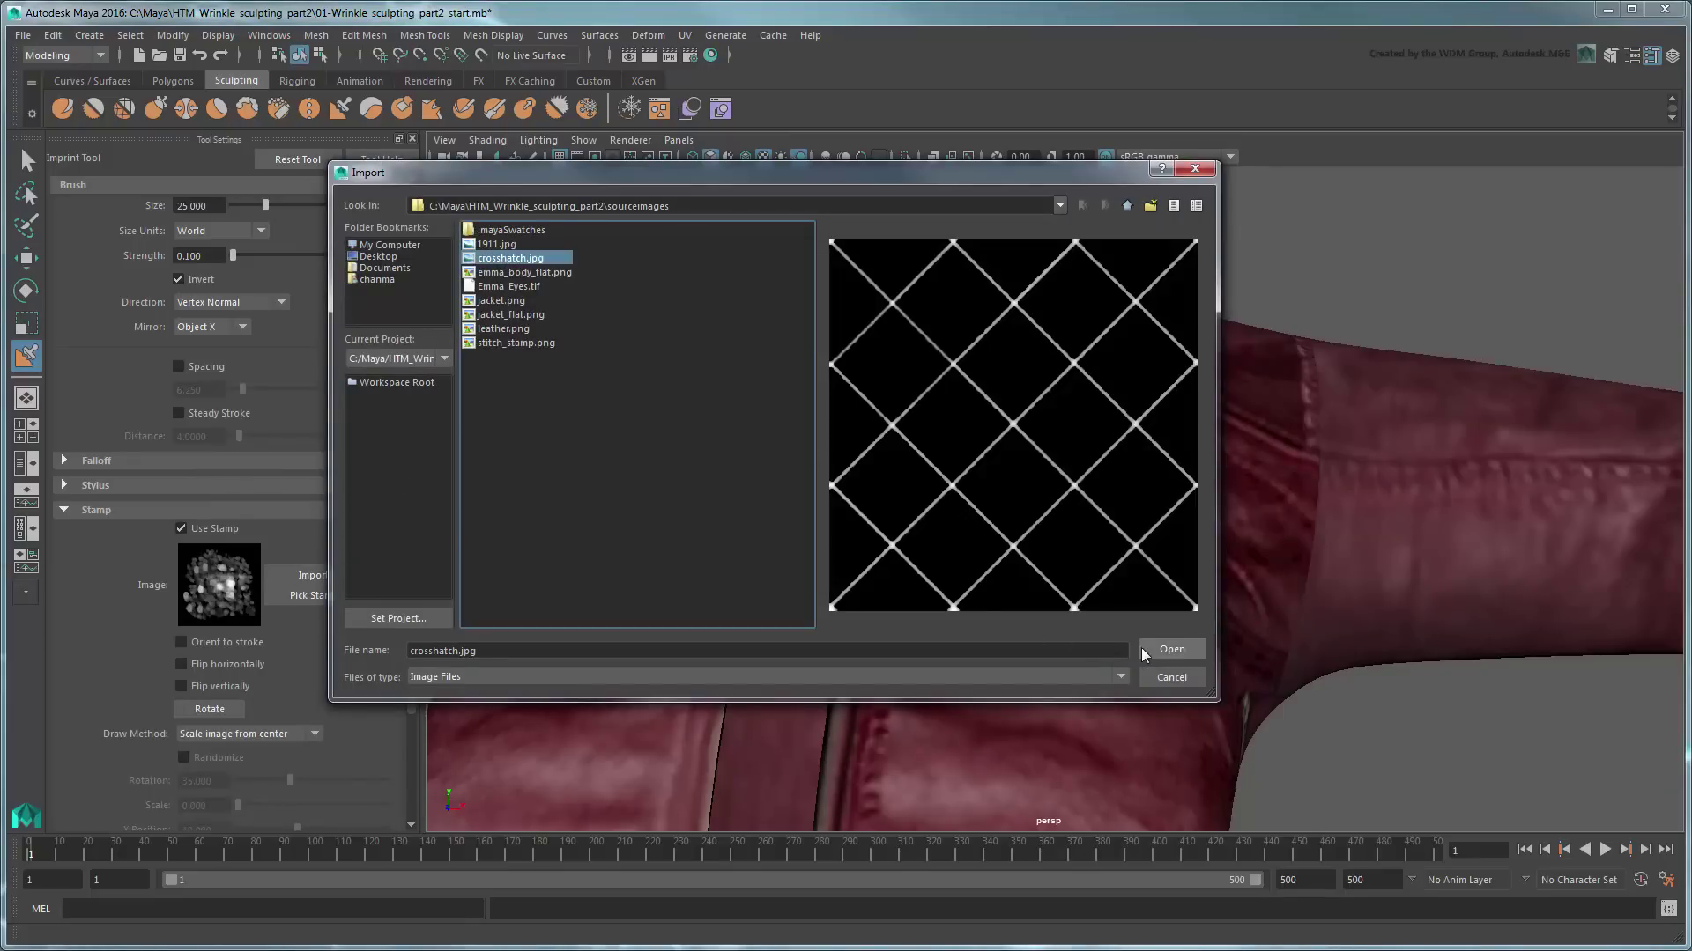
click(1171, 649)
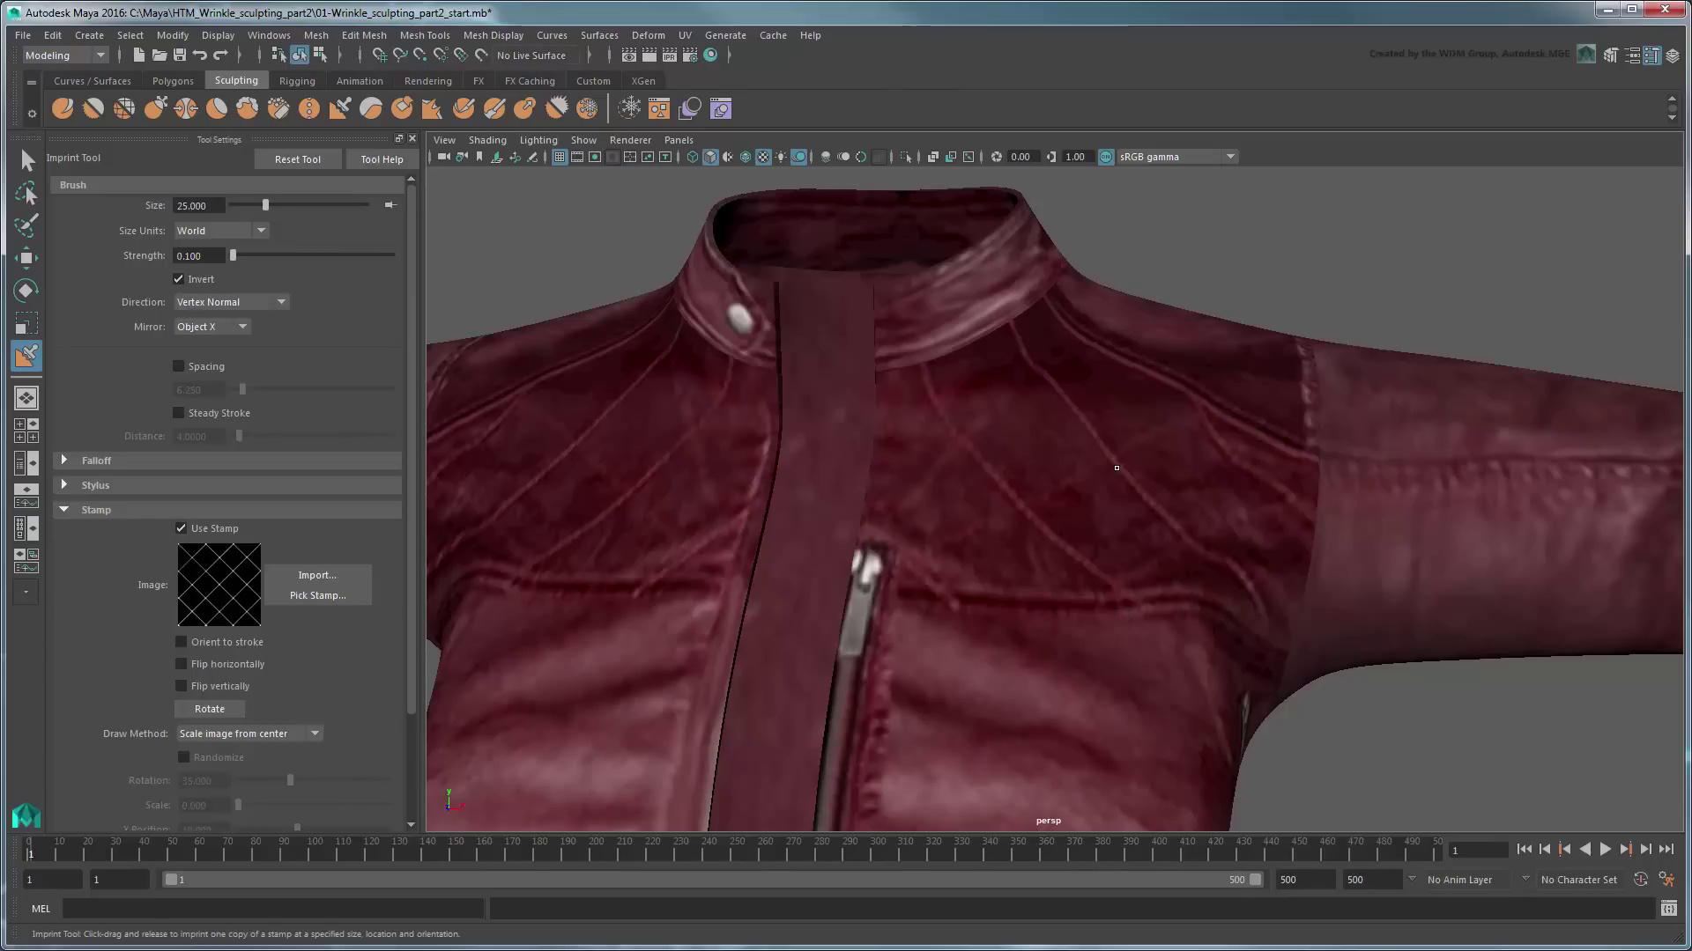
drag(1116, 467, 1237, 583)
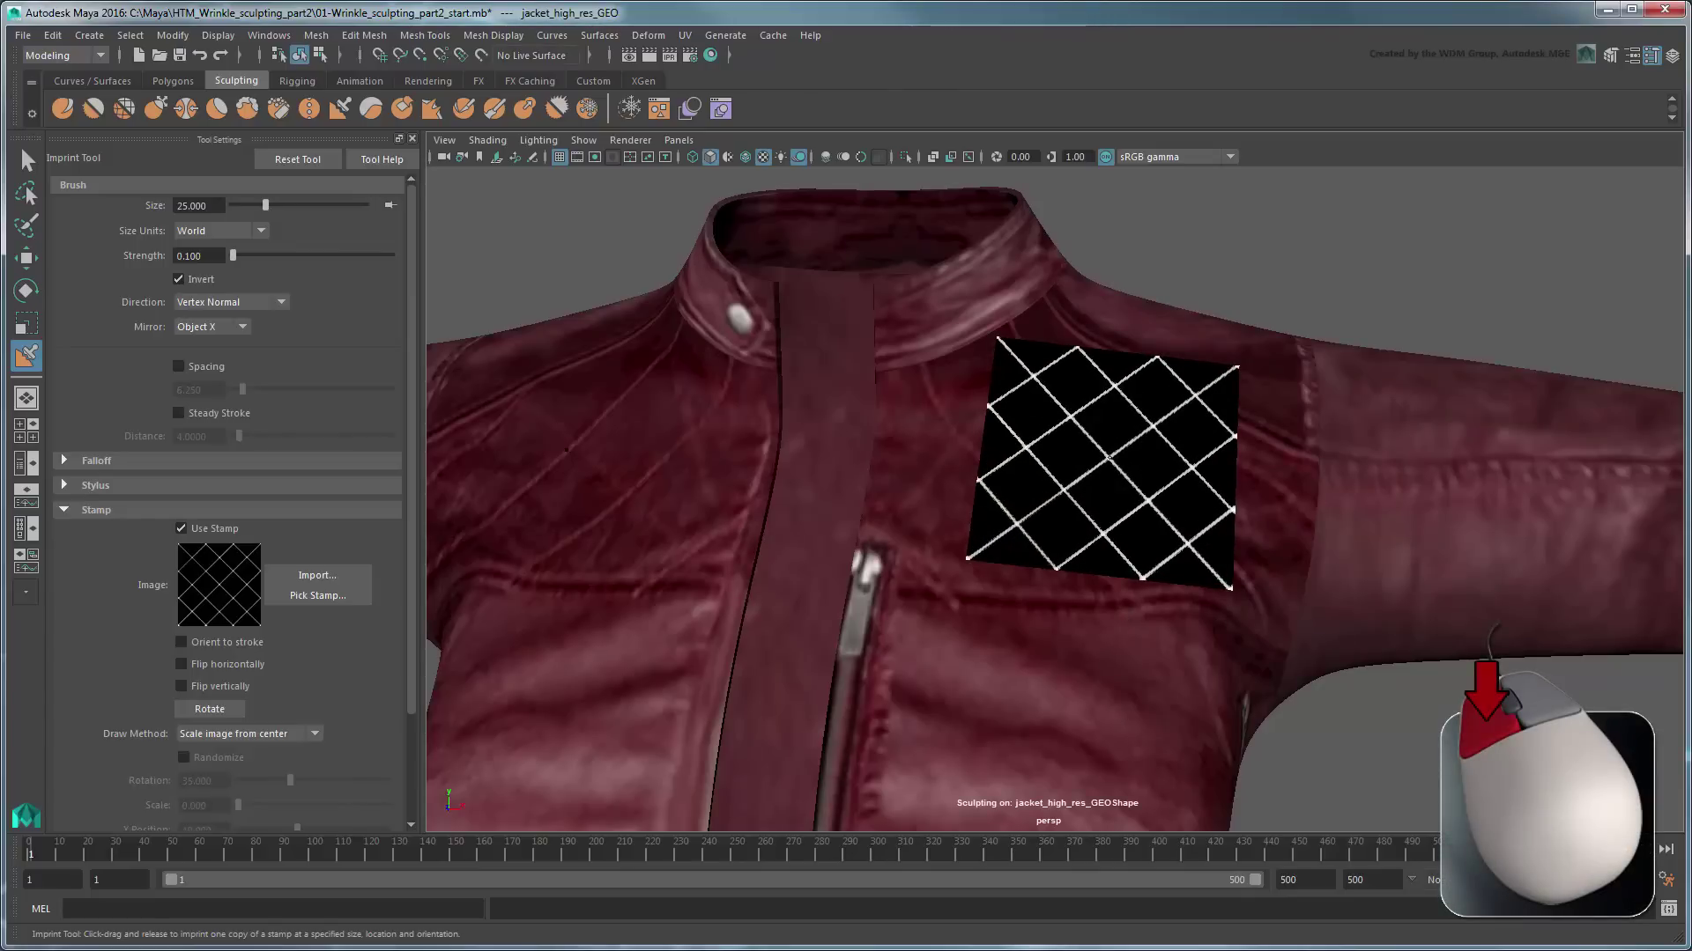
drag(1234, 588, 1355, 701)
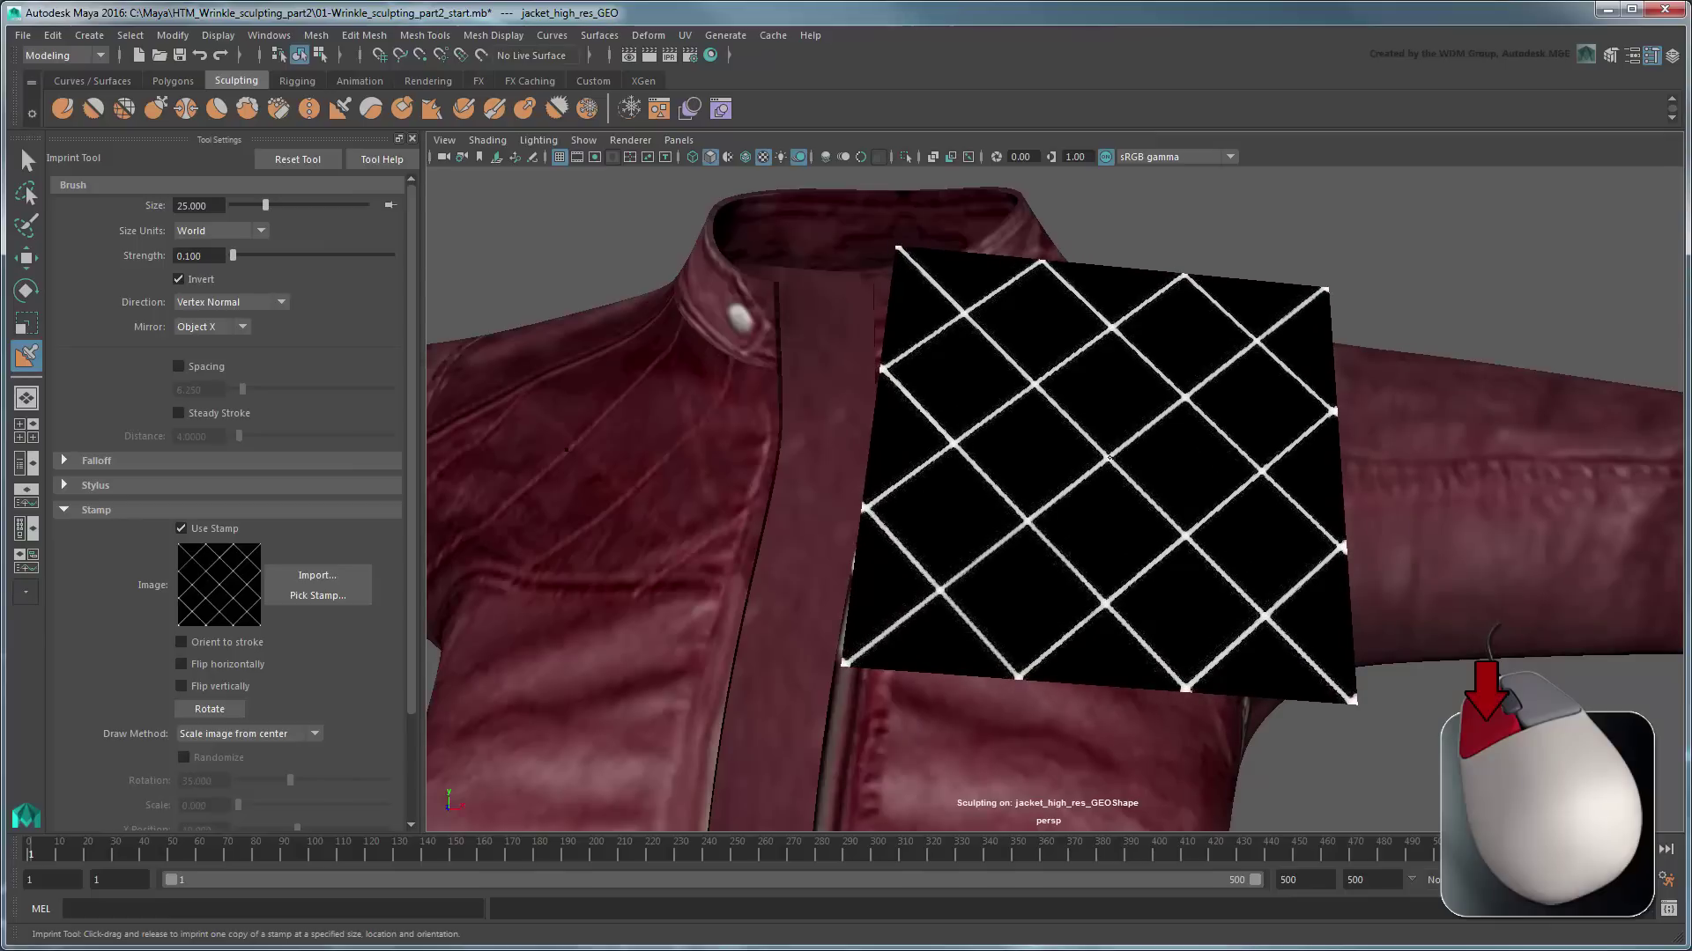
drag(1355, 701, 1354, 701)
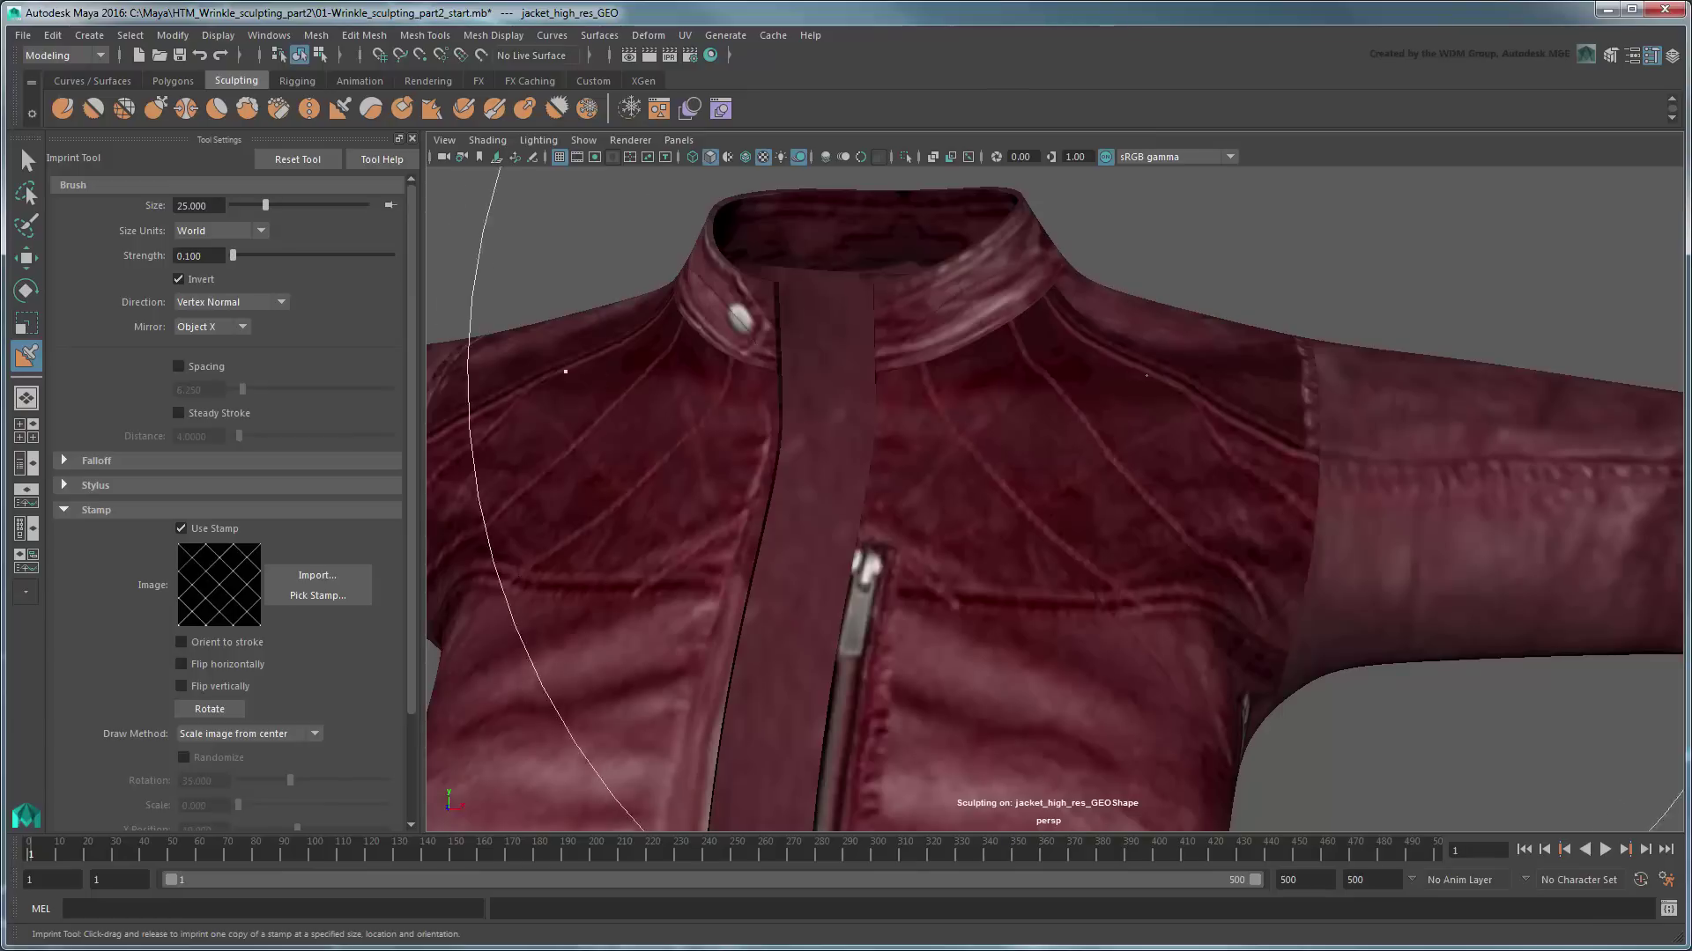
Step: View the jacket untextured, undo the quilting imprint, then restore the leather texture
click(764, 155)
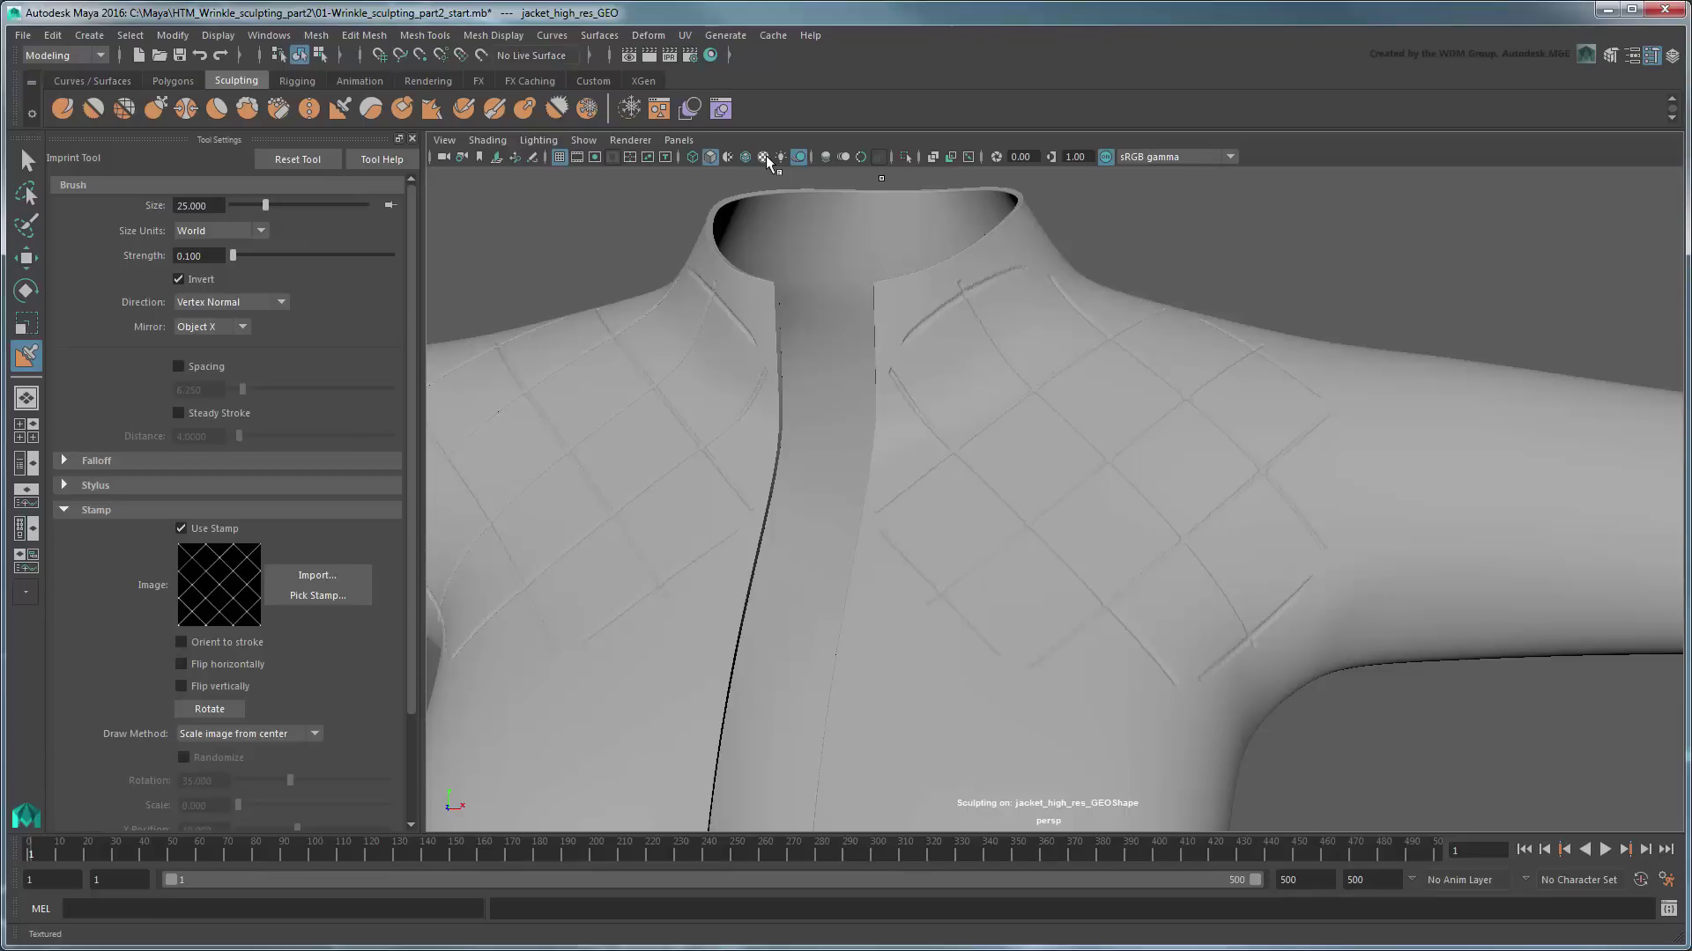
key(ctrl+z)
click(766, 154)
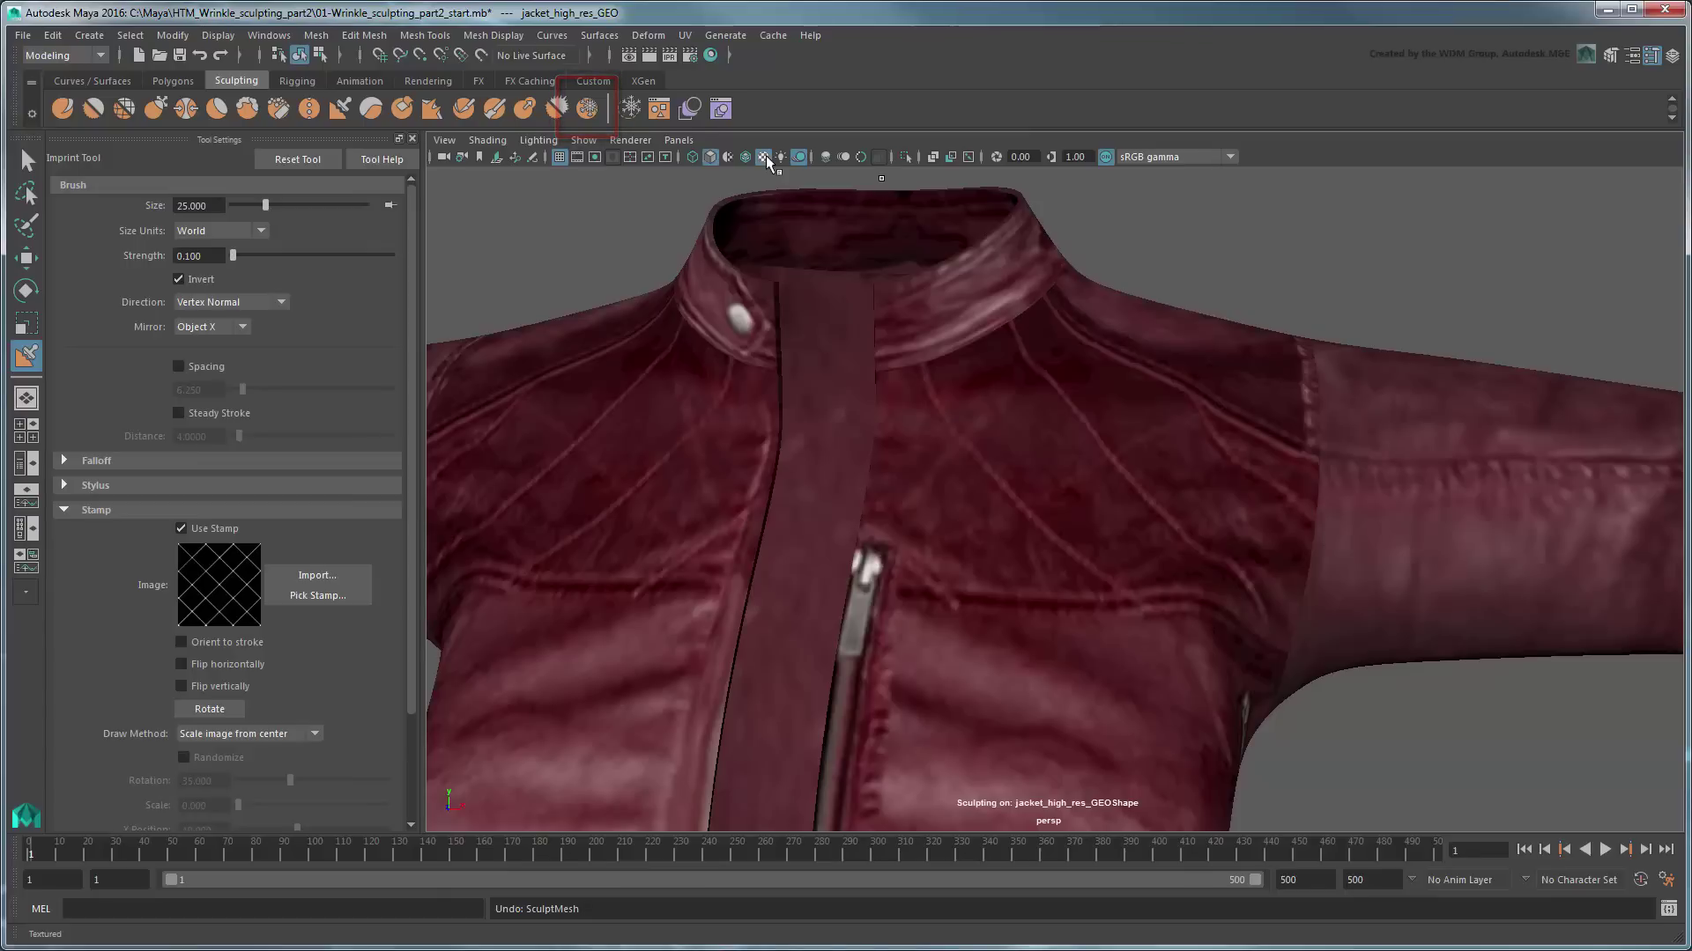
Step: Paint a freeze mask over both upper chest yoke panels with the Freeze tool
click(587, 109)
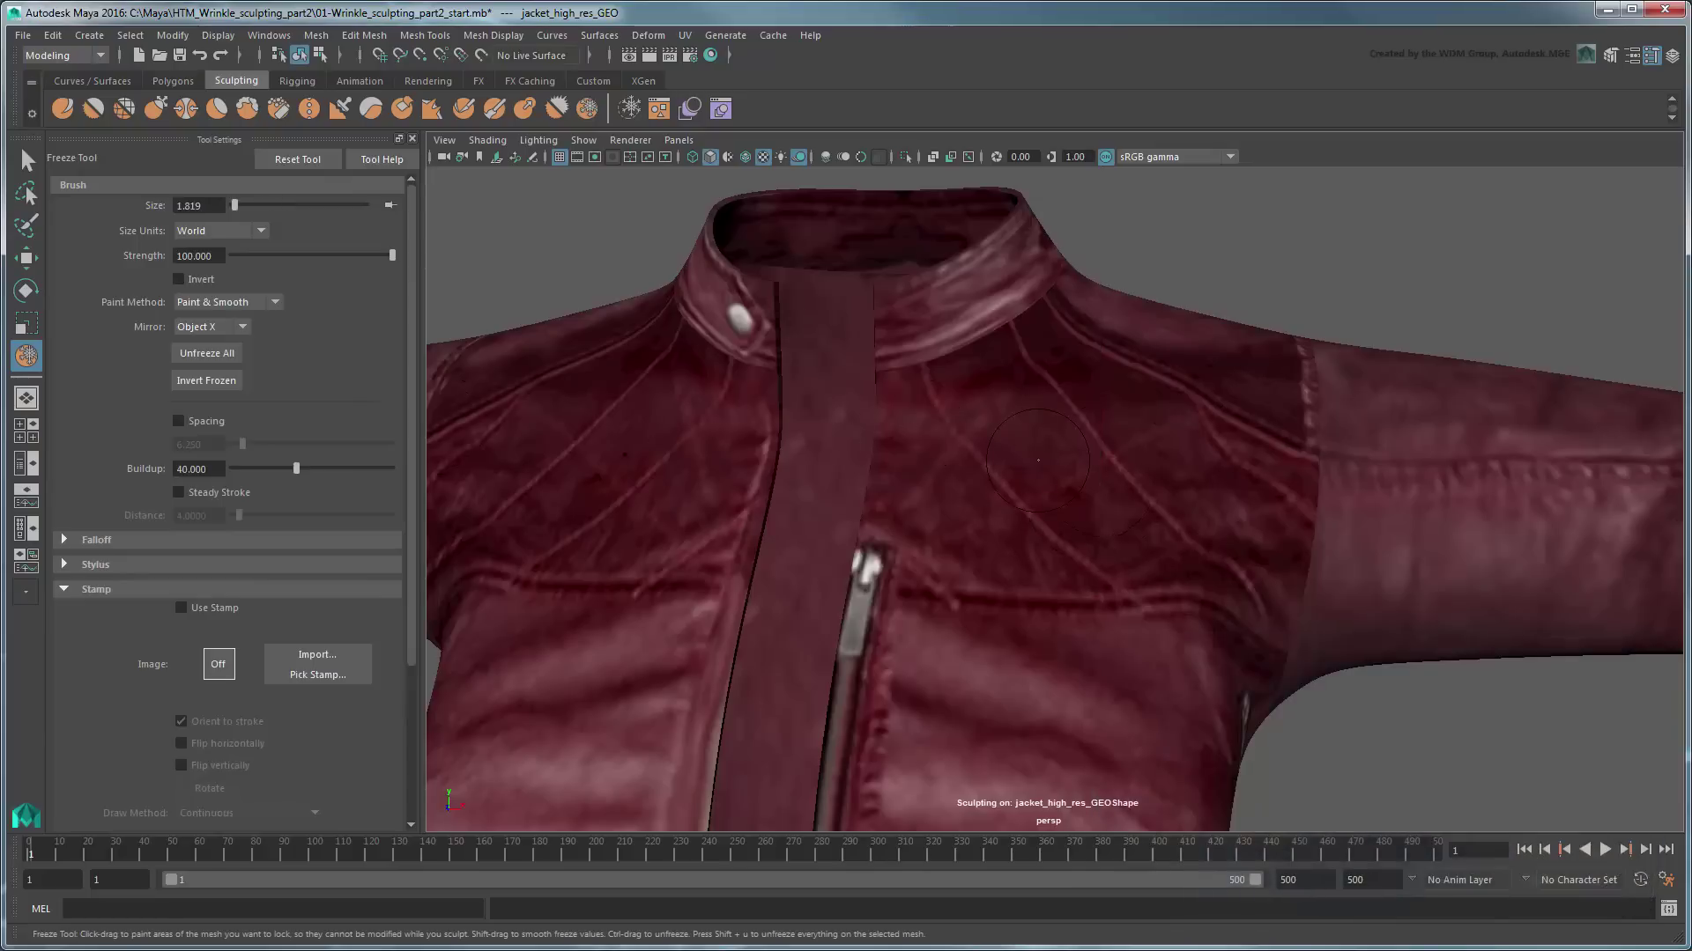
mouse_move(621, 456)
mouse_down()
mouse_move(639, 399)
mouse_move(717, 379)
mouse_move(469, 503)
mouse_move(601, 413)
mouse_up()
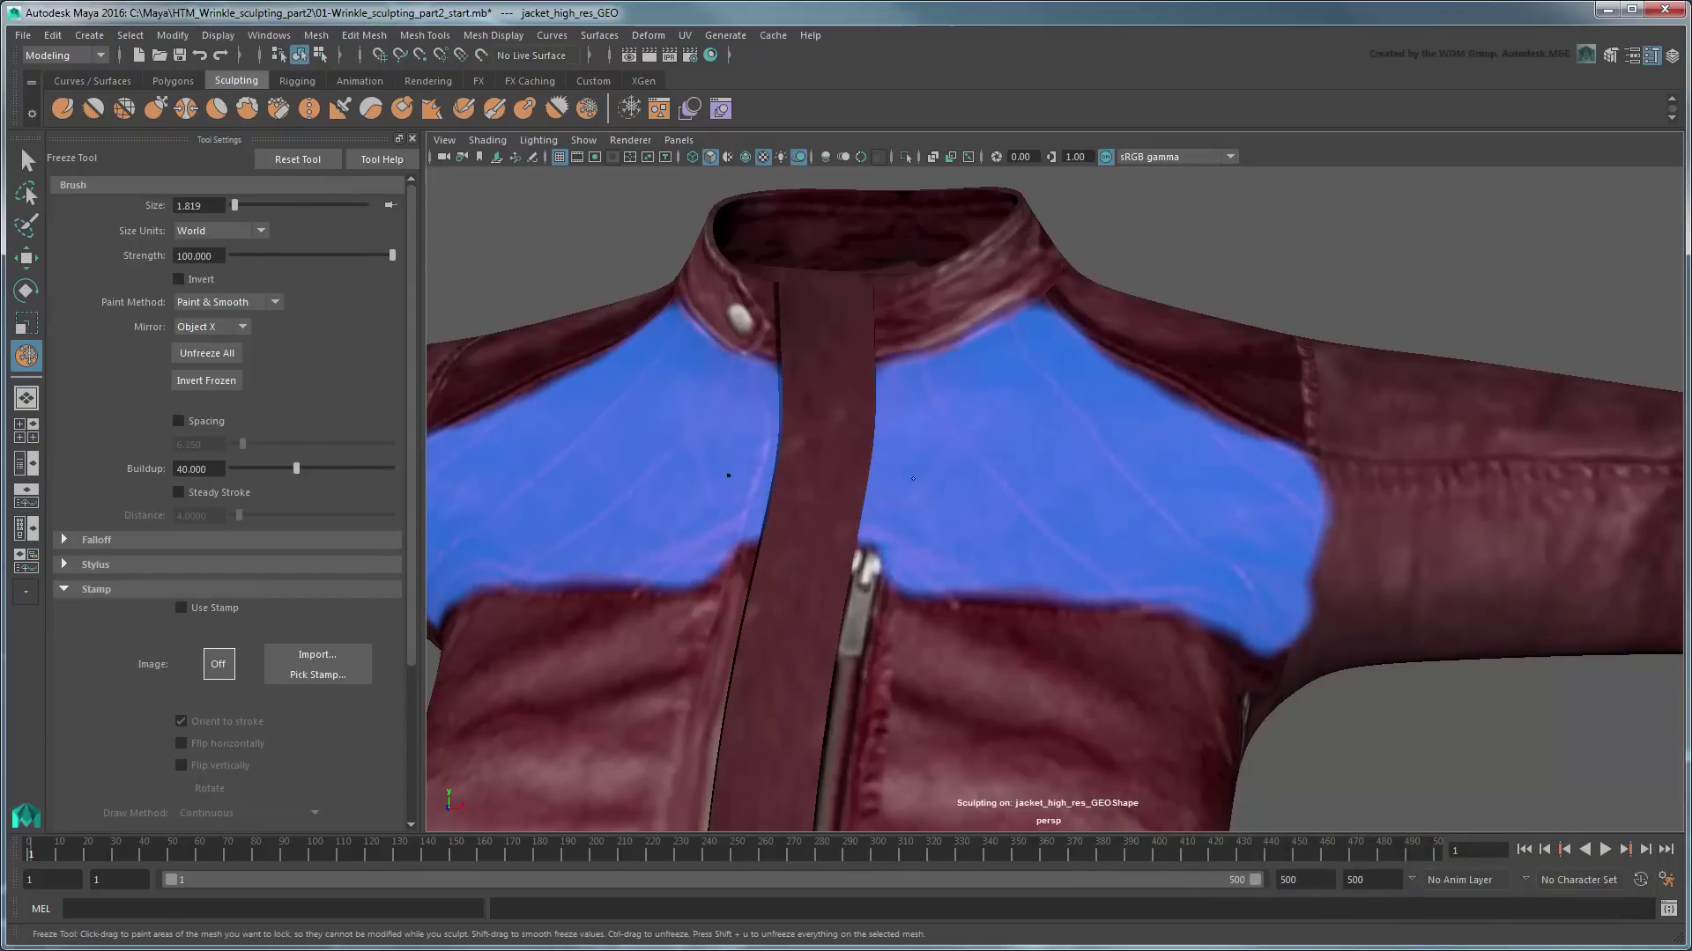
alt+drag(925, 472, 1004, 436)
scroll(1375, 520, up, 5)
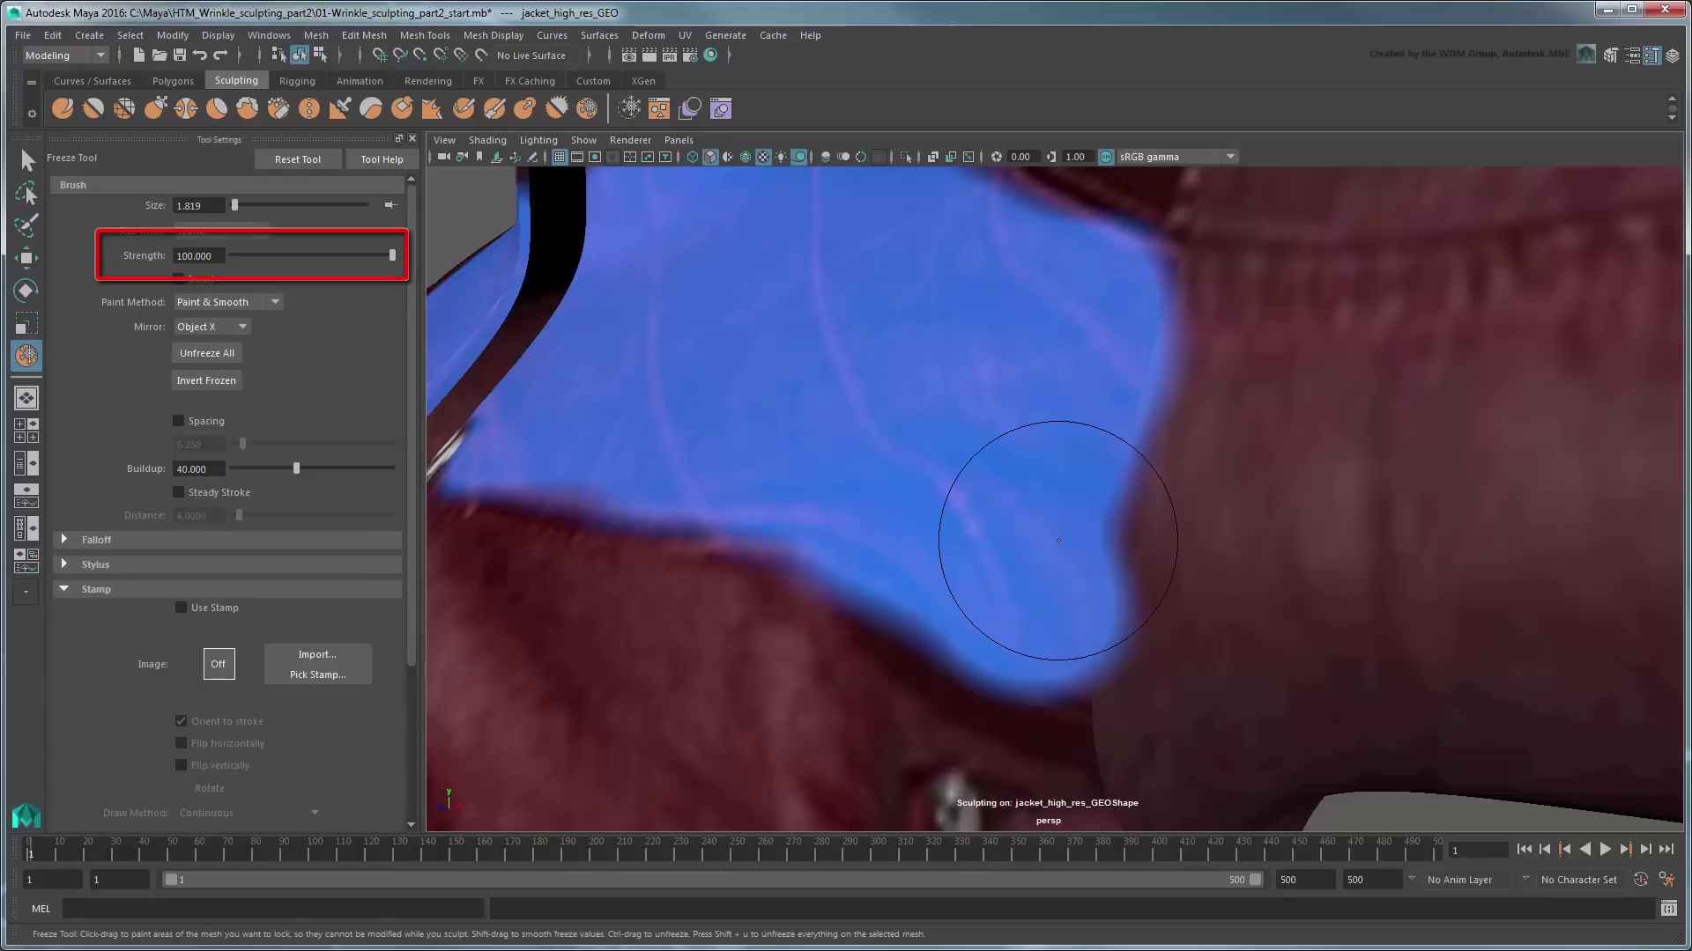
Step: Remove freeze spill near the collar with a smaller brush, then set brush mirroring to Off
drag(1058, 539, 978, 540)
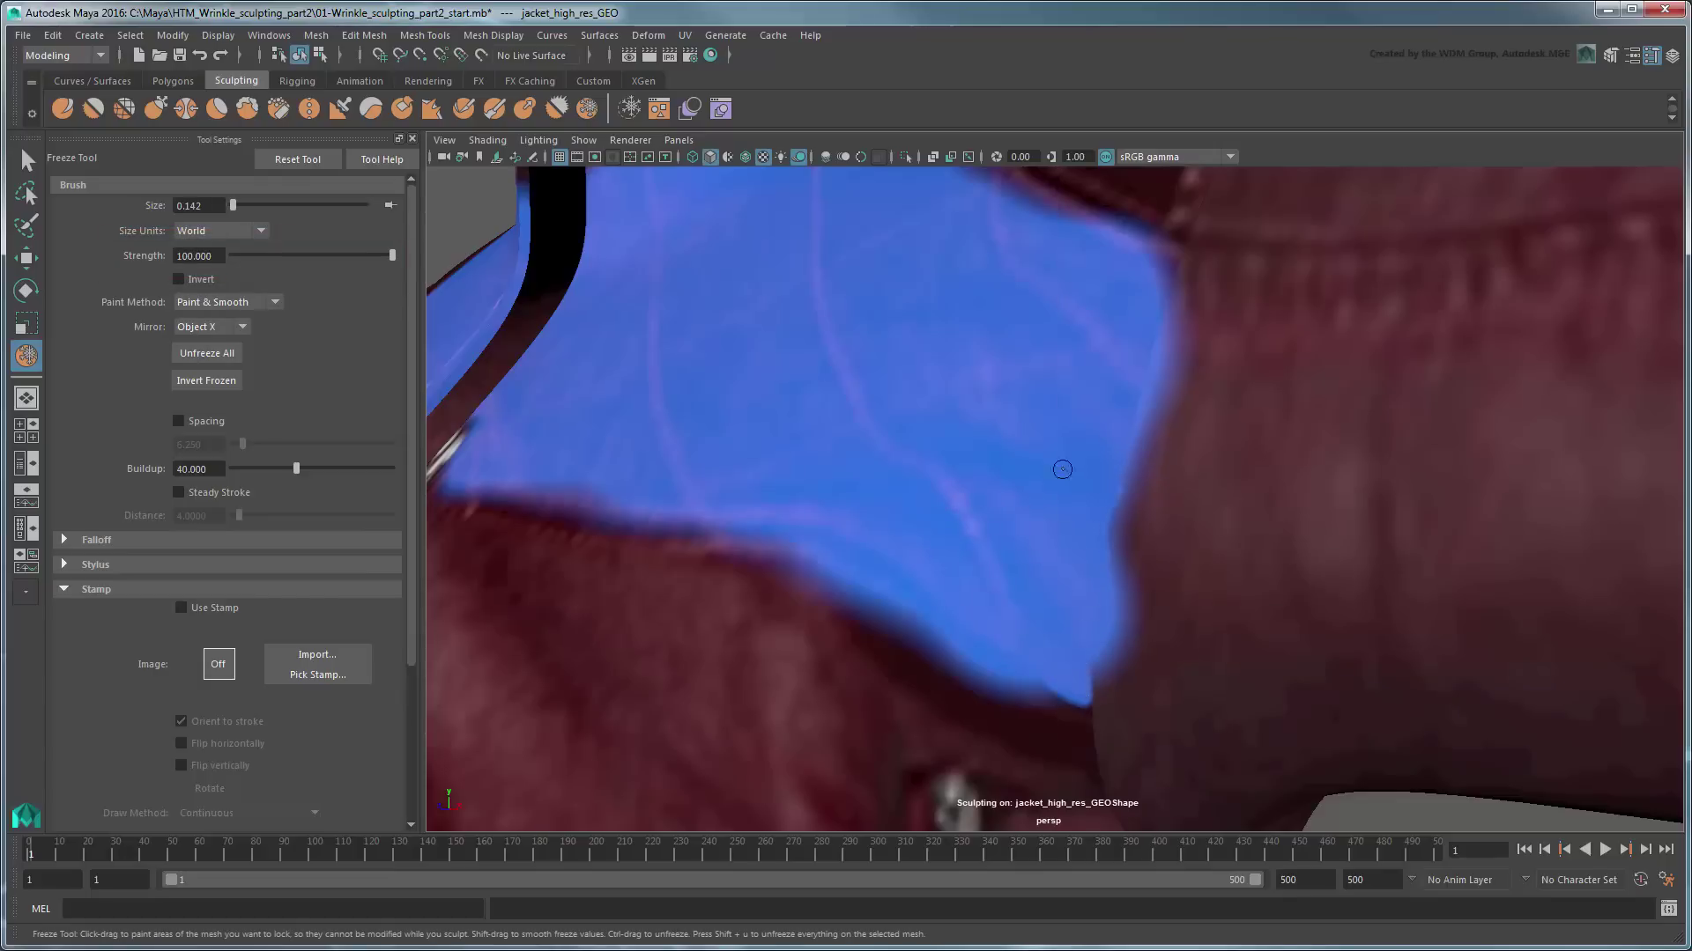
mouse_move(1057, 459)
alt+mouse_down()
mouse_move(1005, 431)
mouse_move(933, 314)
alt+mouse_up()
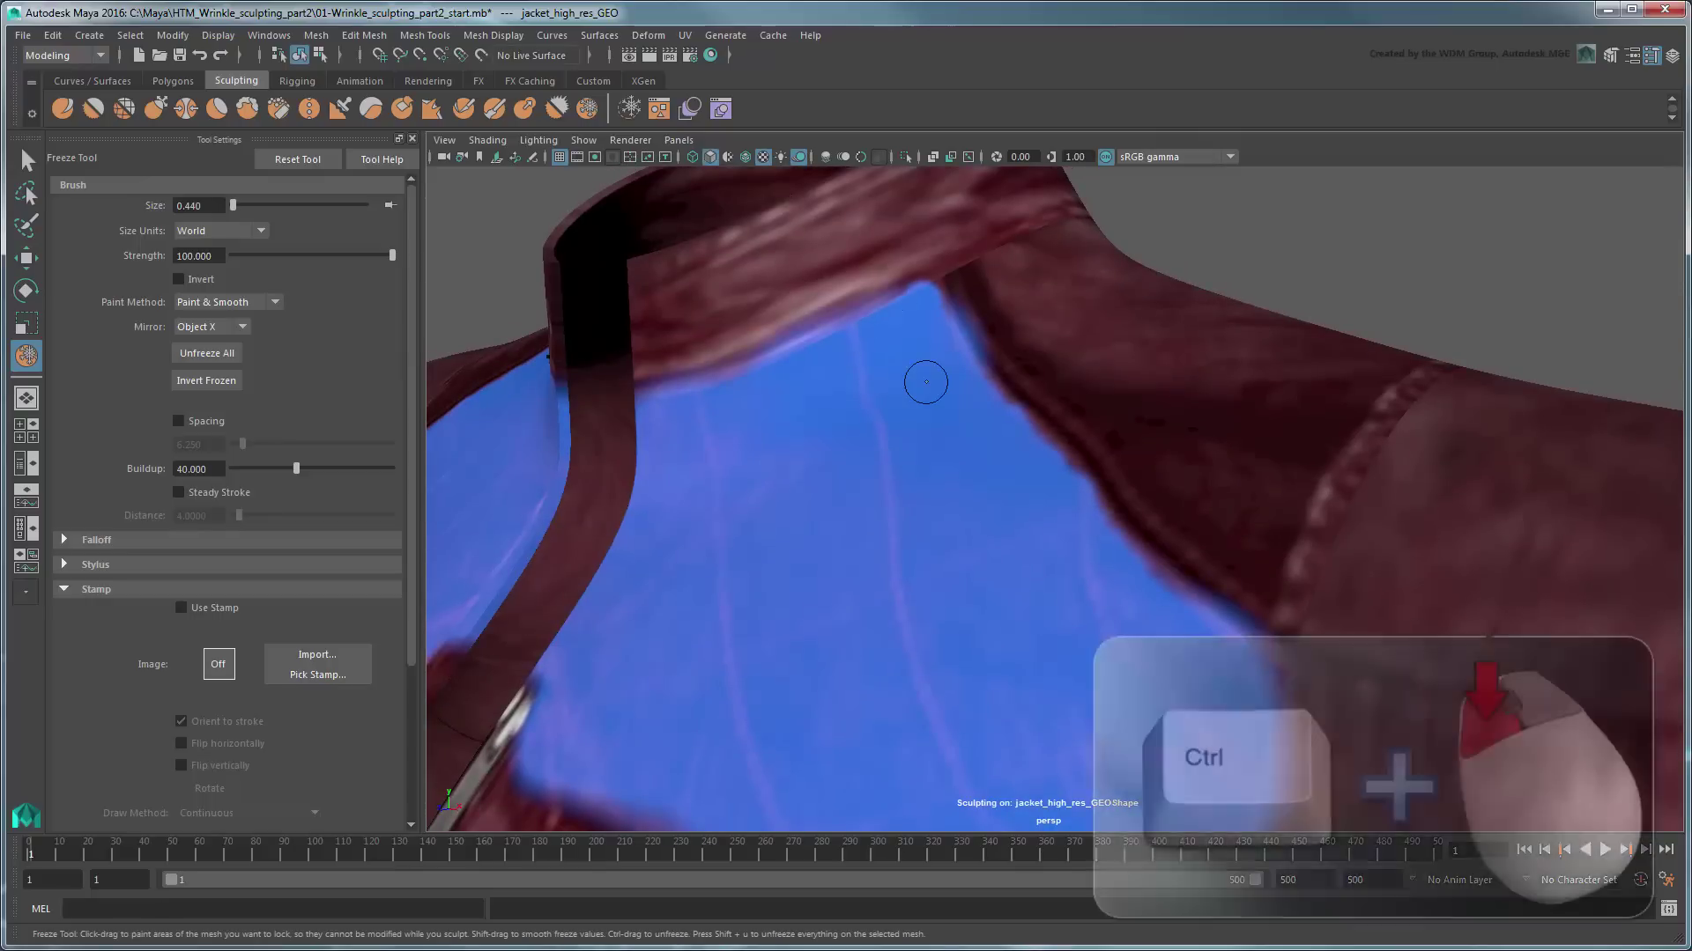
ctrl+drag(950, 231, 768, 354)
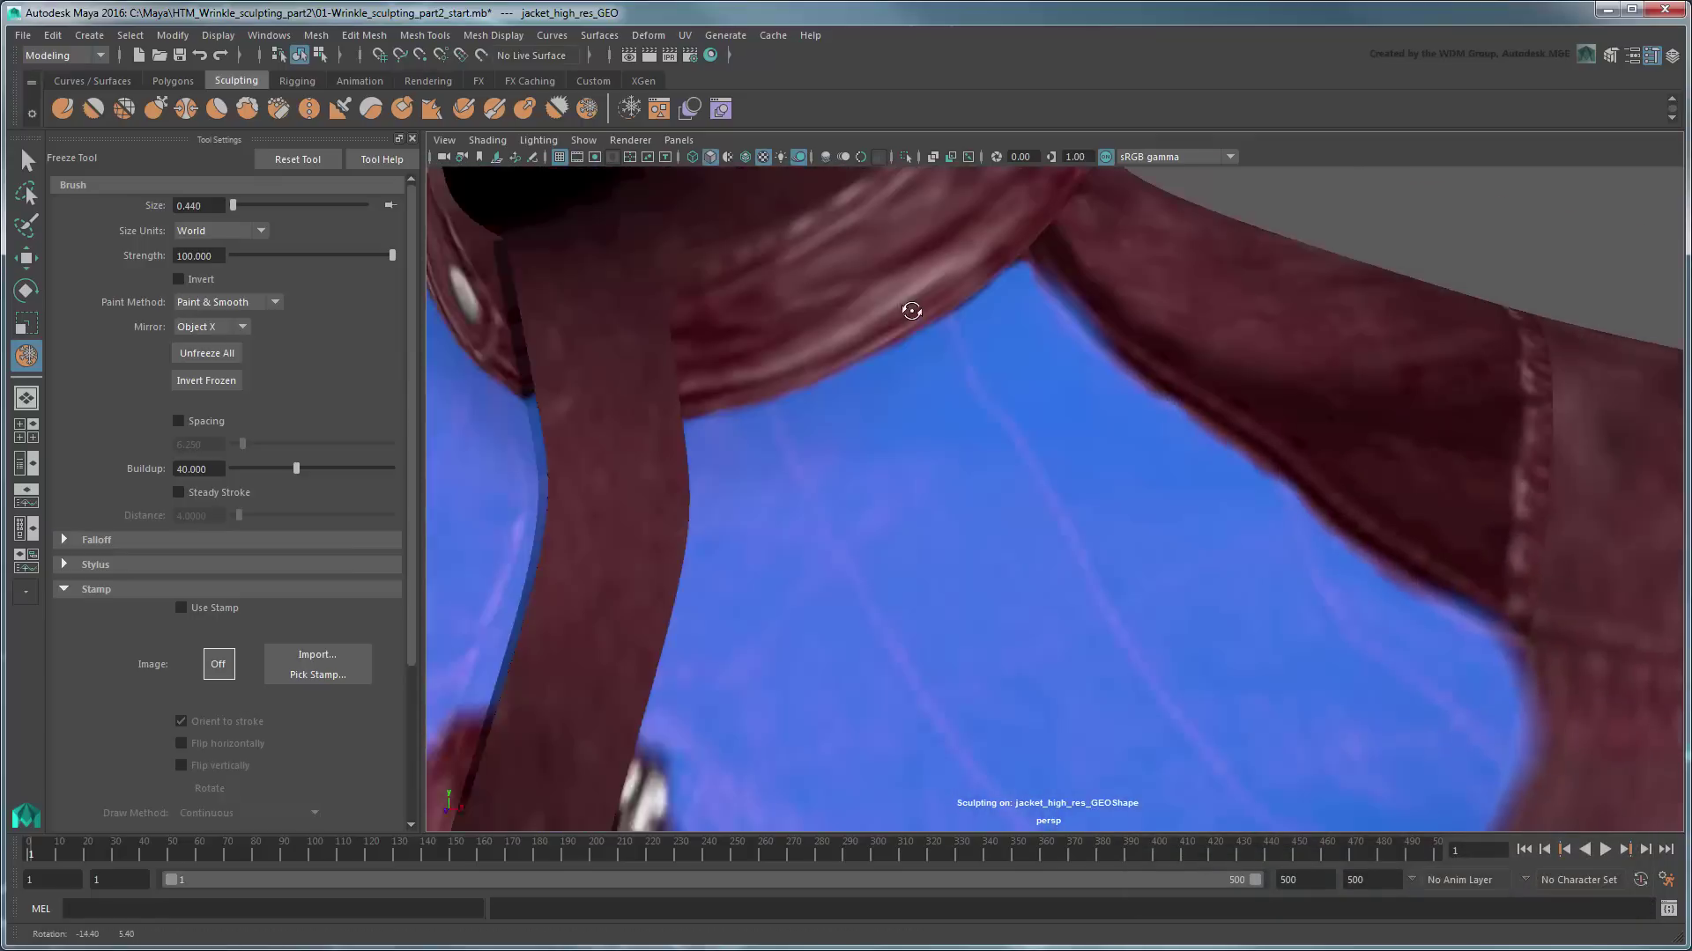
alt+drag(780, 371, 850, 332)
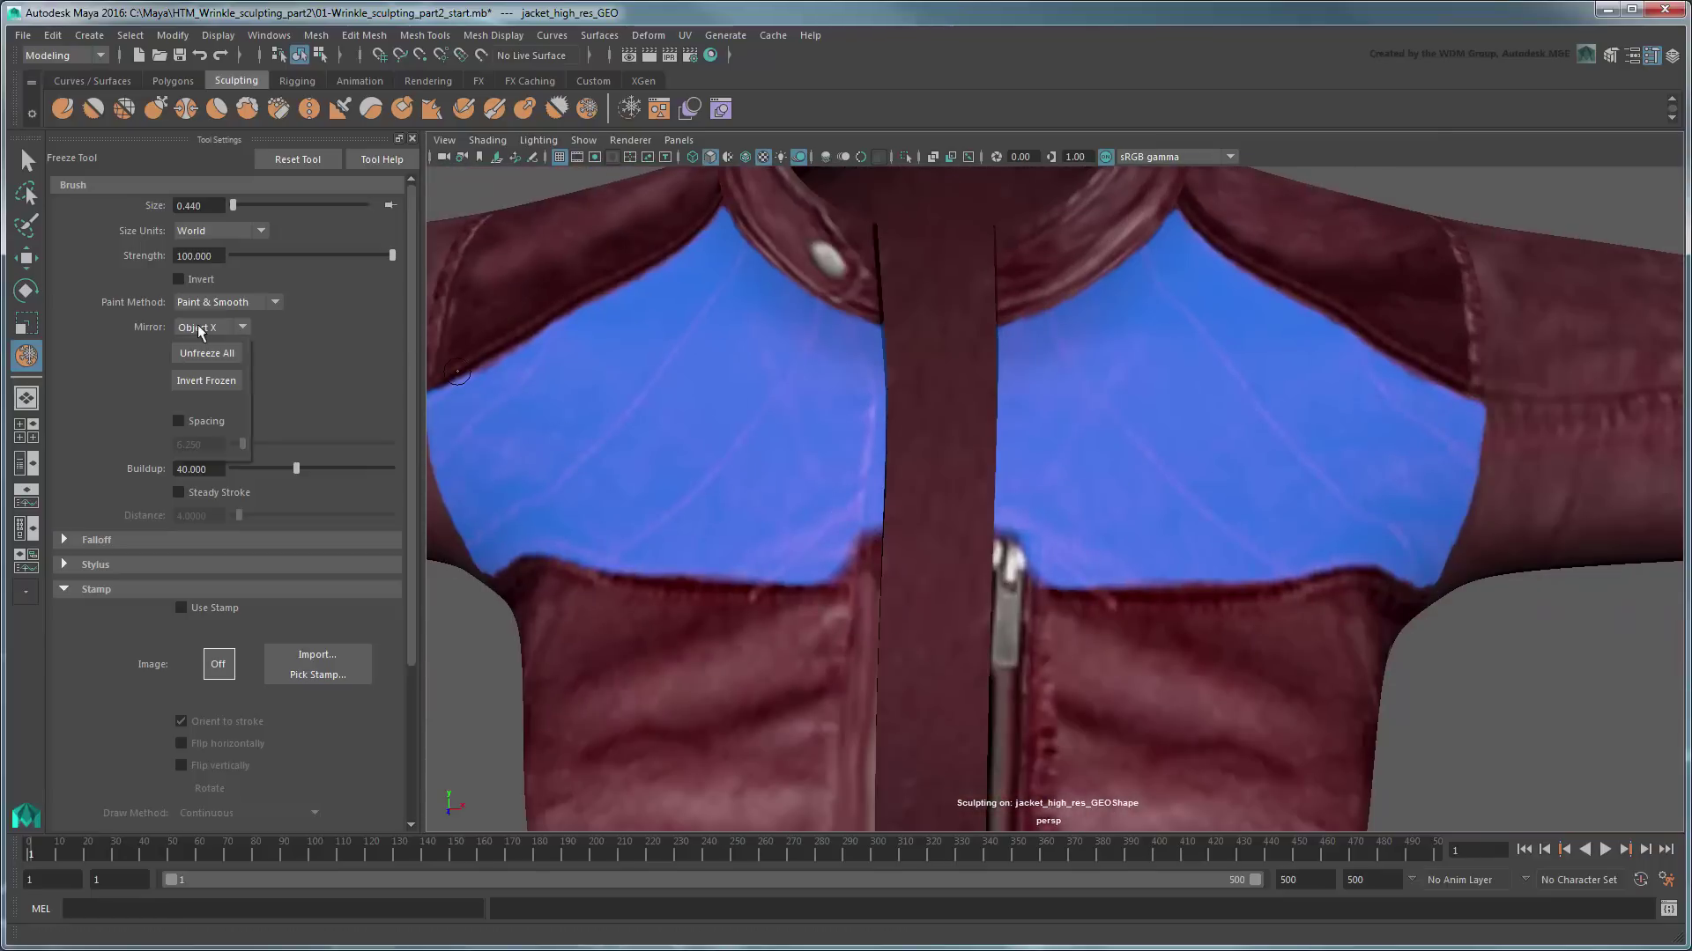
click(199, 328)
click(203, 348)
scroll(800, 554, up, 2)
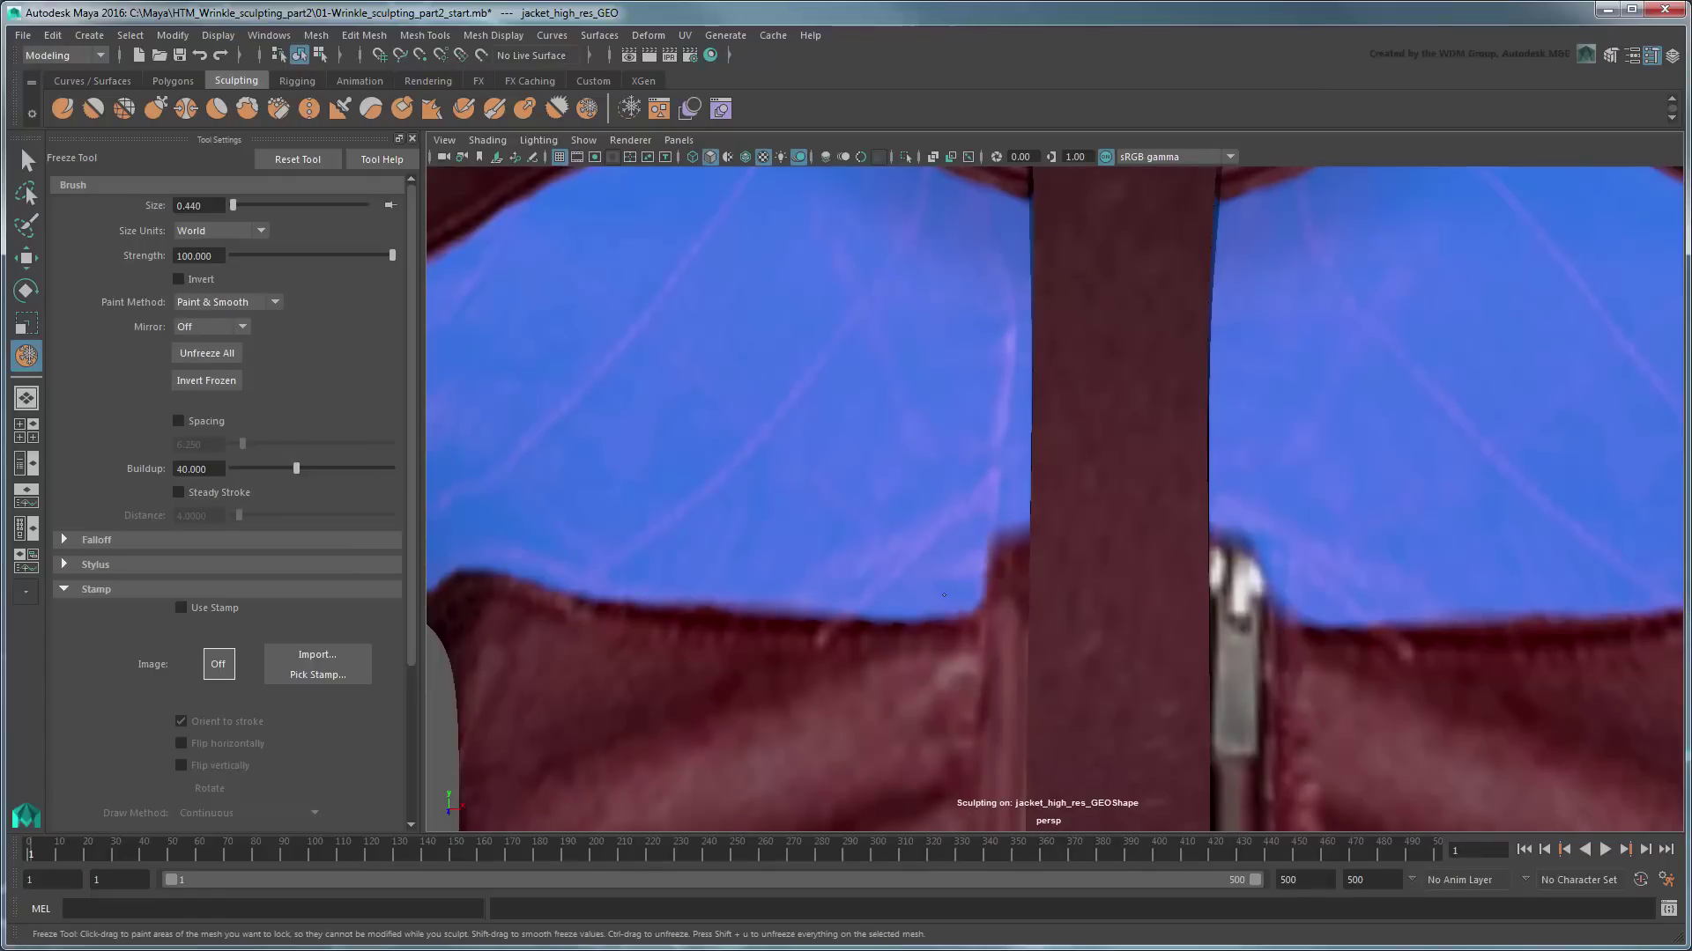
scroll(1257, 558, down, 5)
scroll(1204, 612, down, 1)
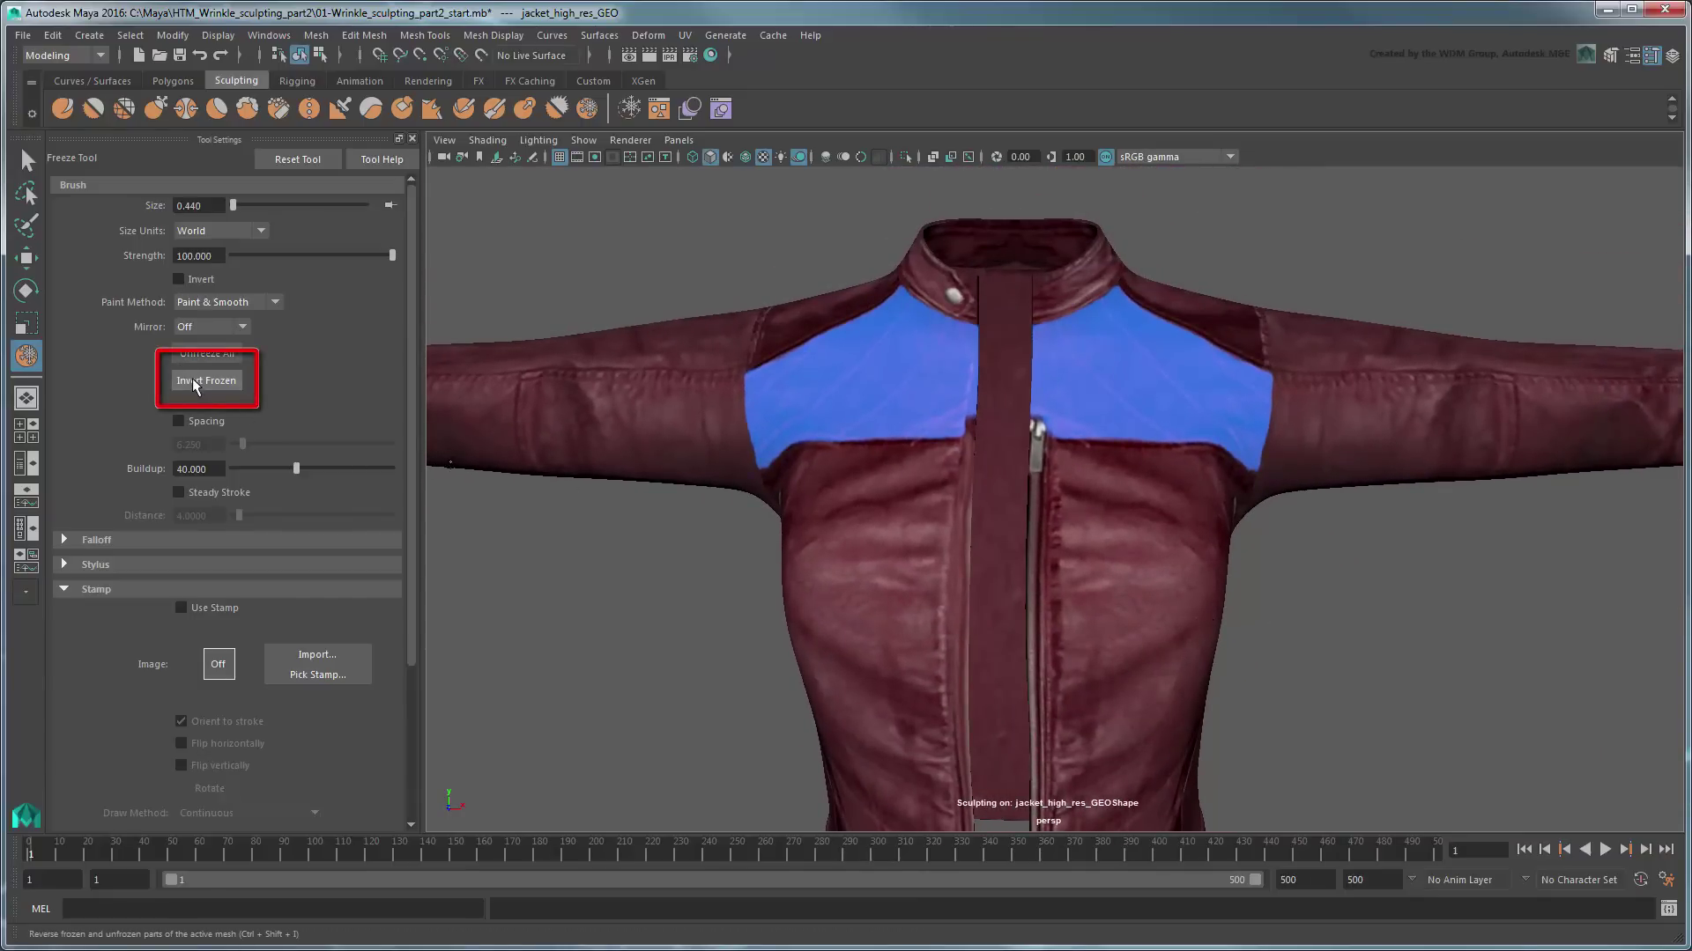
Step: Invert the freeze mask and imprint diamond quilting onto the right shoulder yoke patch
click(195, 384)
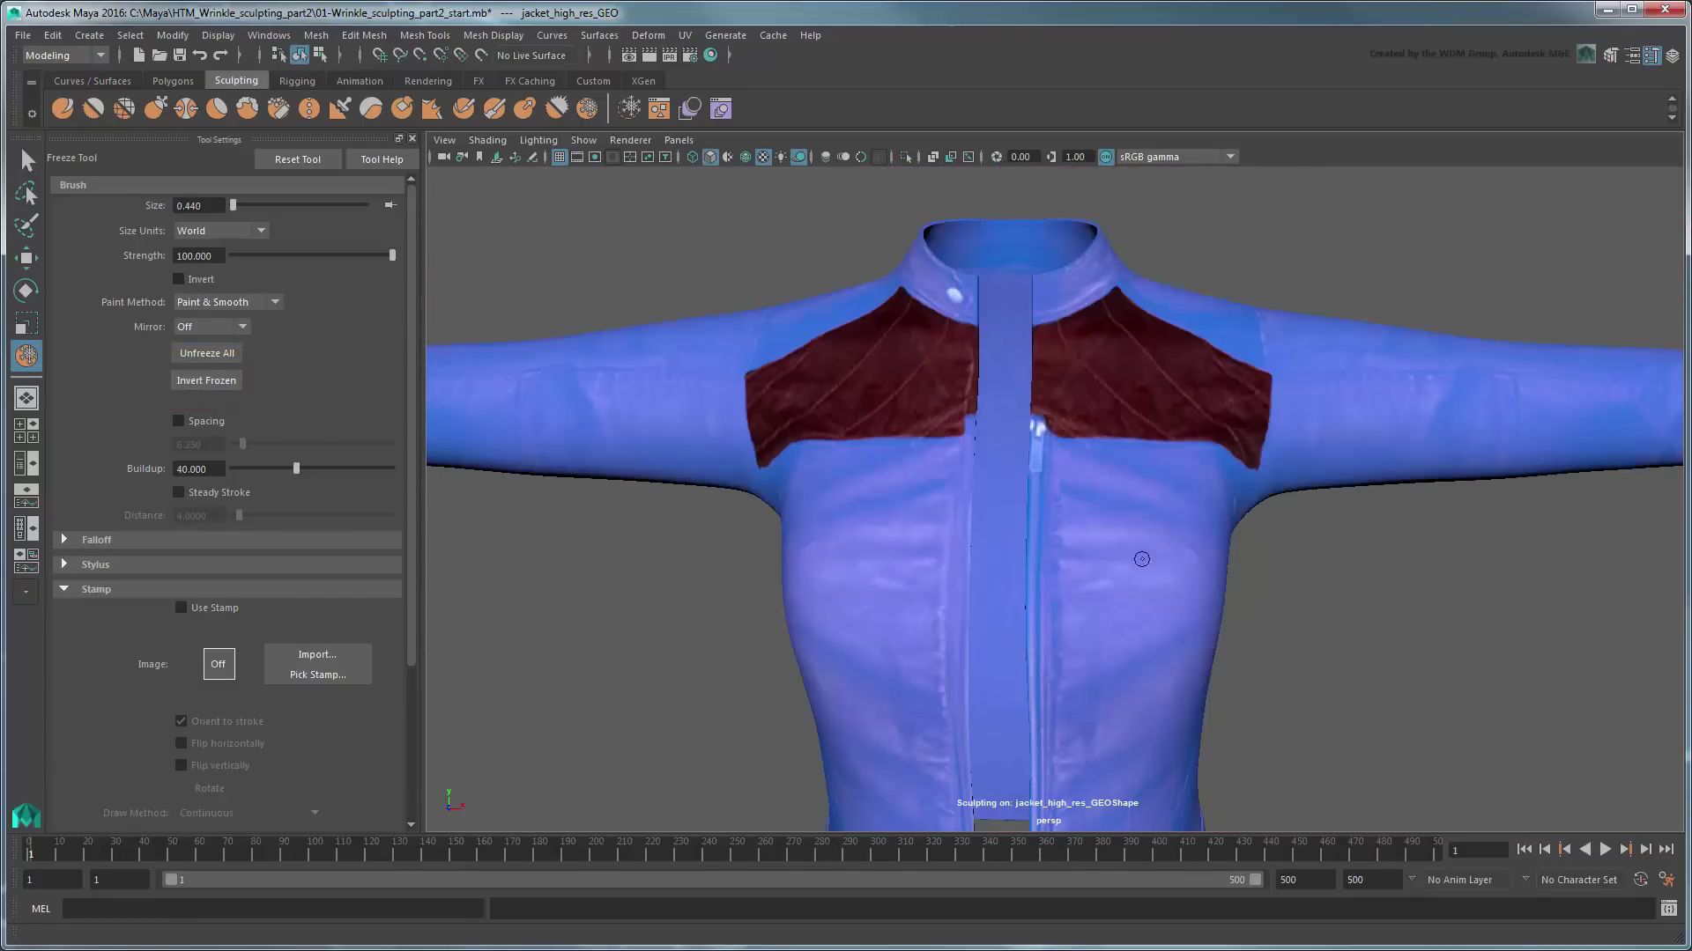
scroll(1380, 620, up, 3)
alt+drag(1379, 620, 1227, 526)
scroll(1247, 613, up, 5)
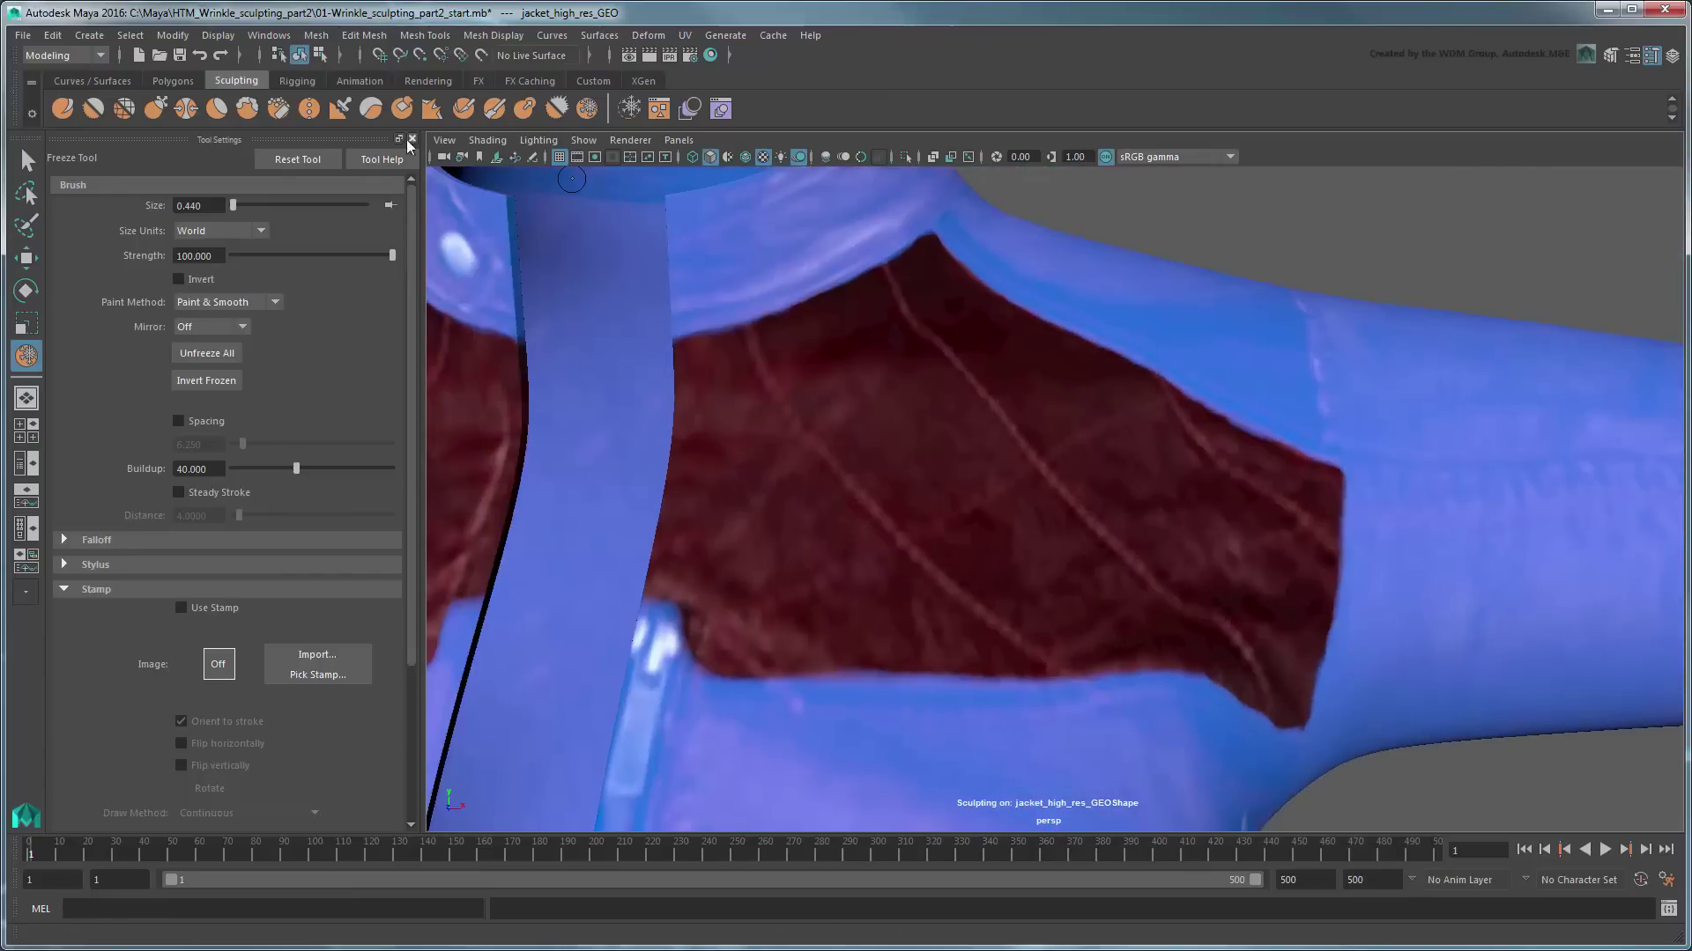
click(340, 108)
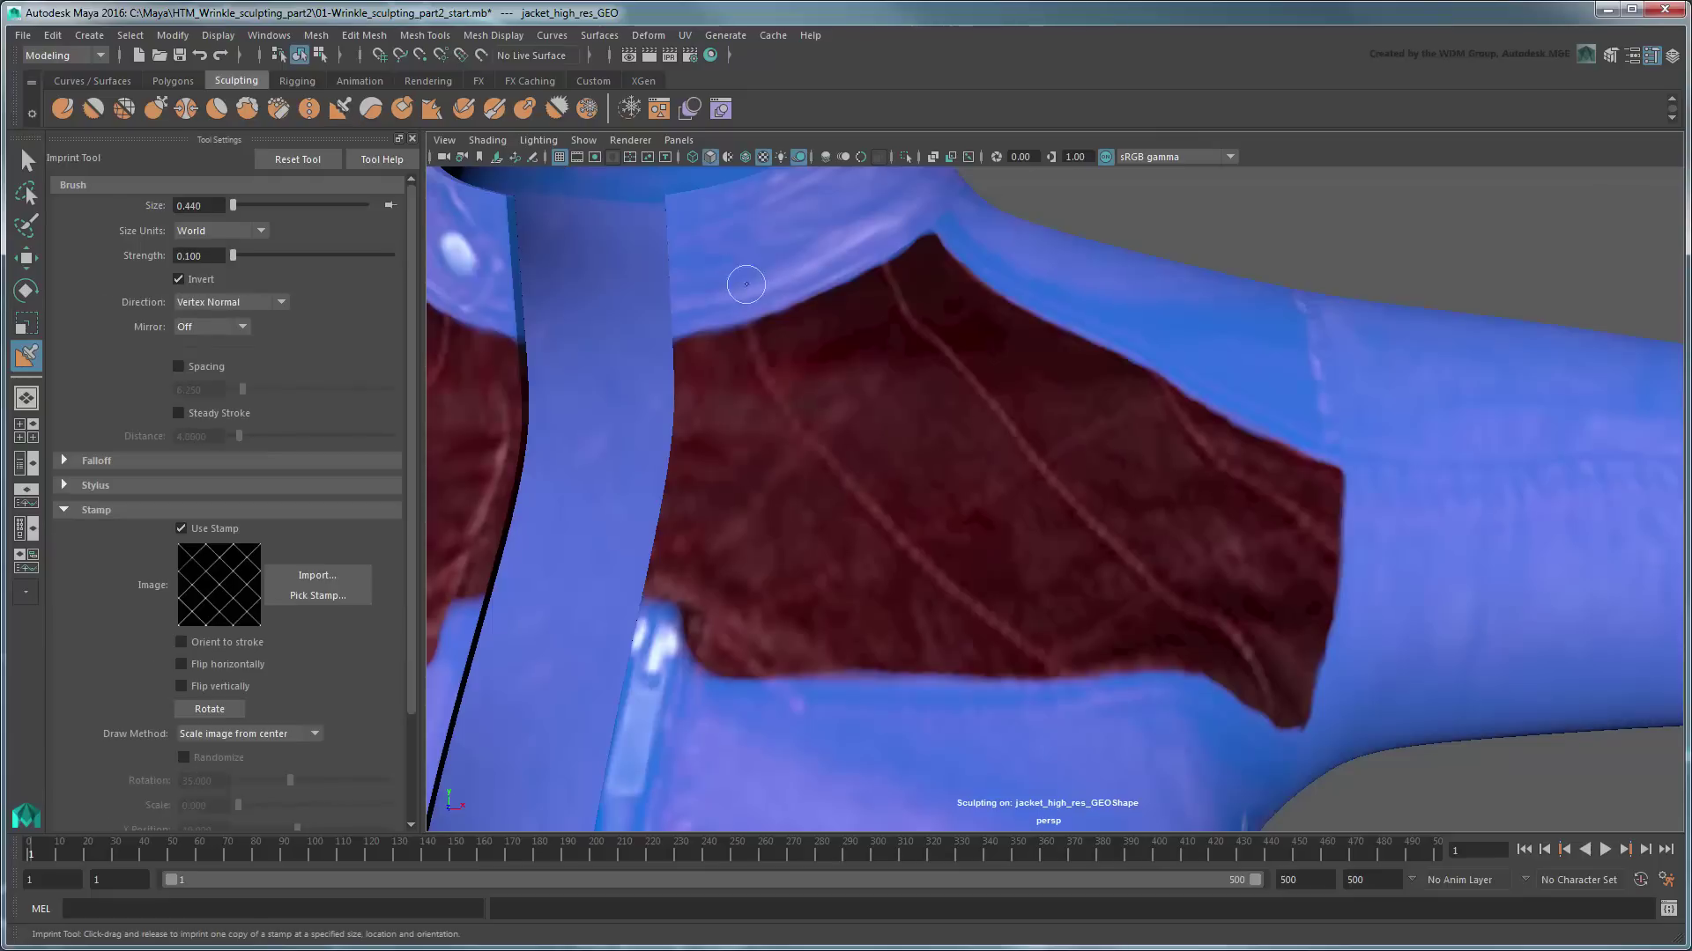
drag(1029, 462, 1334, 733)
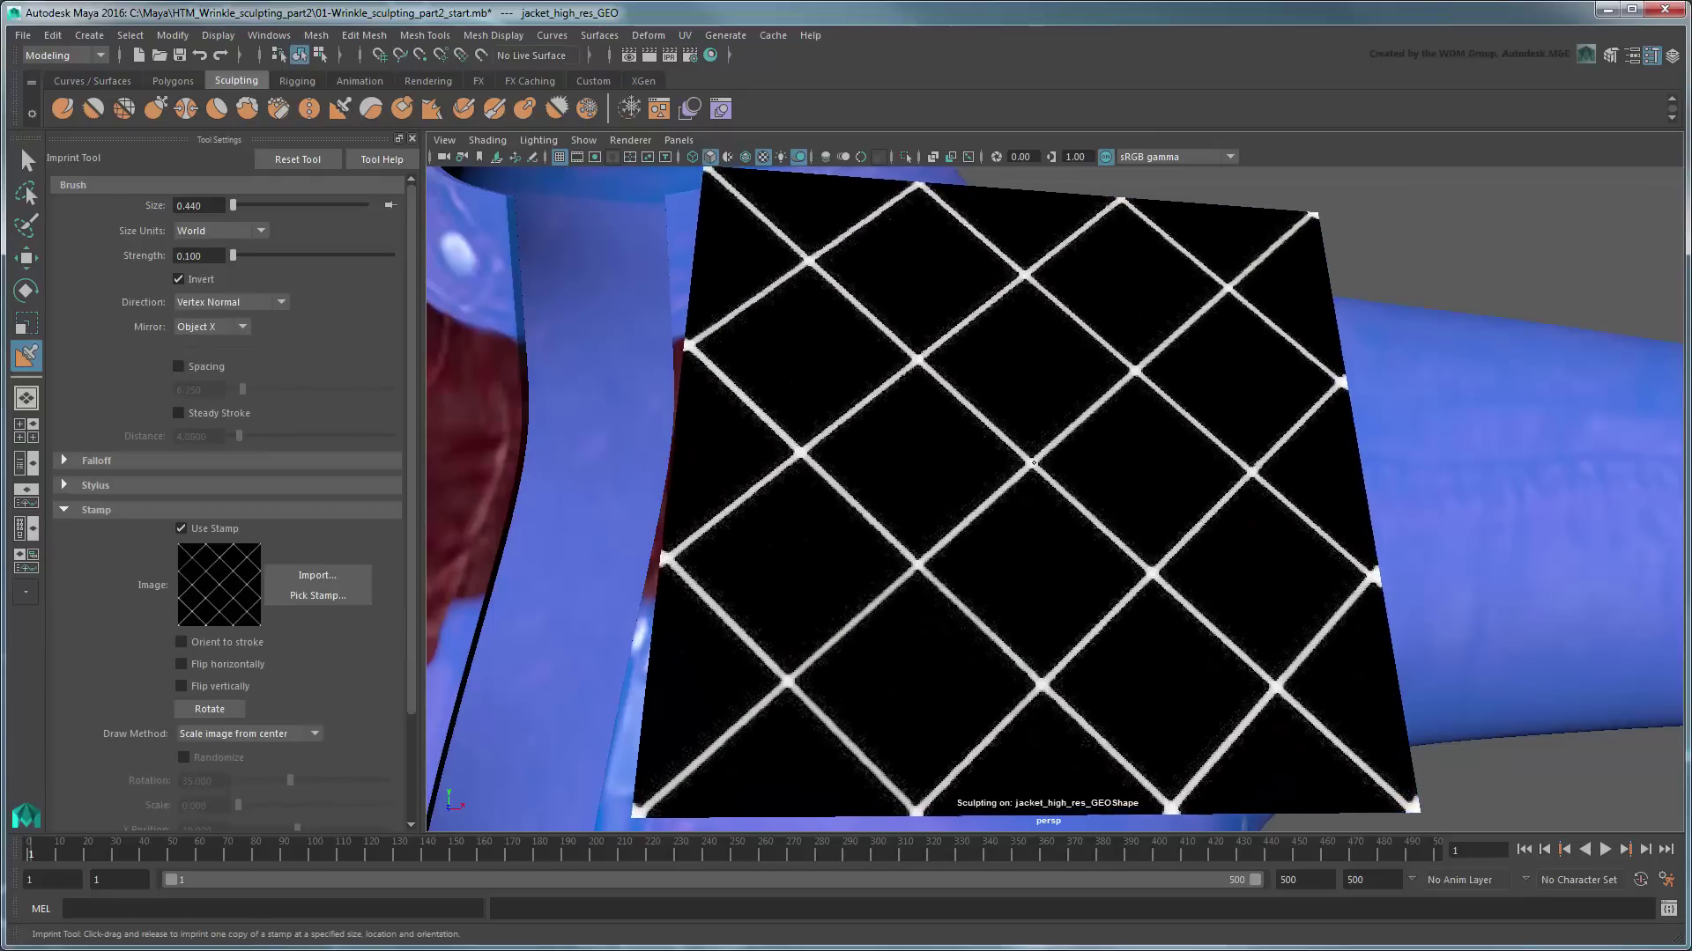
drag(1033, 463, 1372, 478)
Step: Unfreeze the whole jacket and view it untextured to check the quilting
alt+right_drag(1372, 477, 1293, 551)
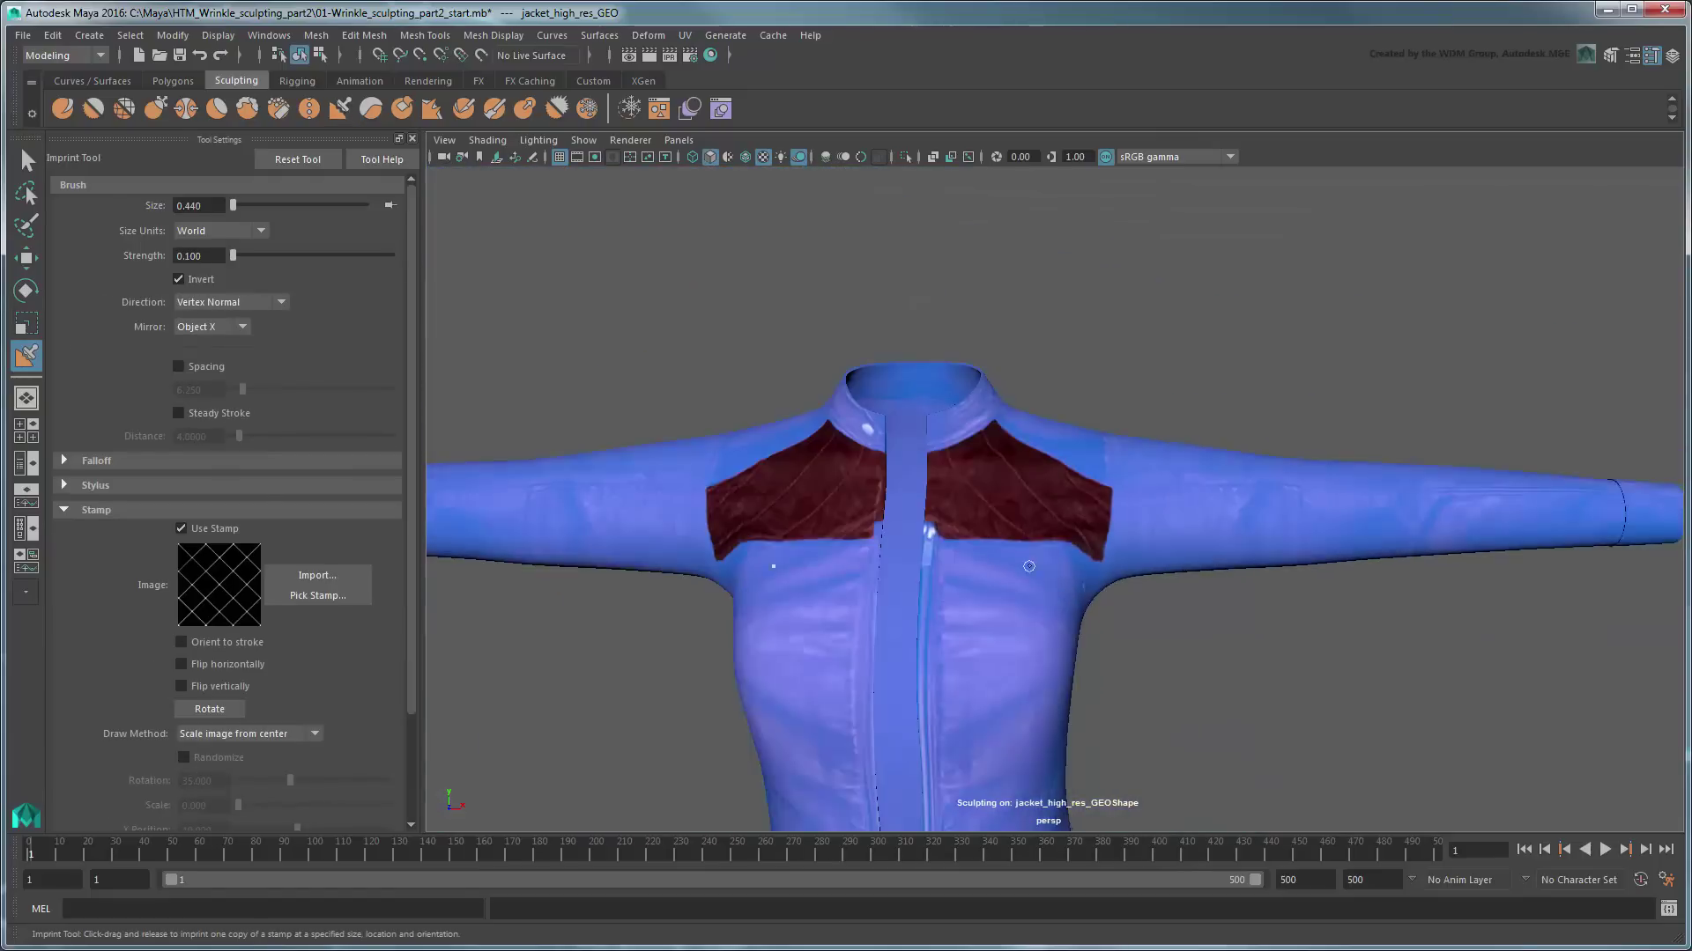
key(shift+u)
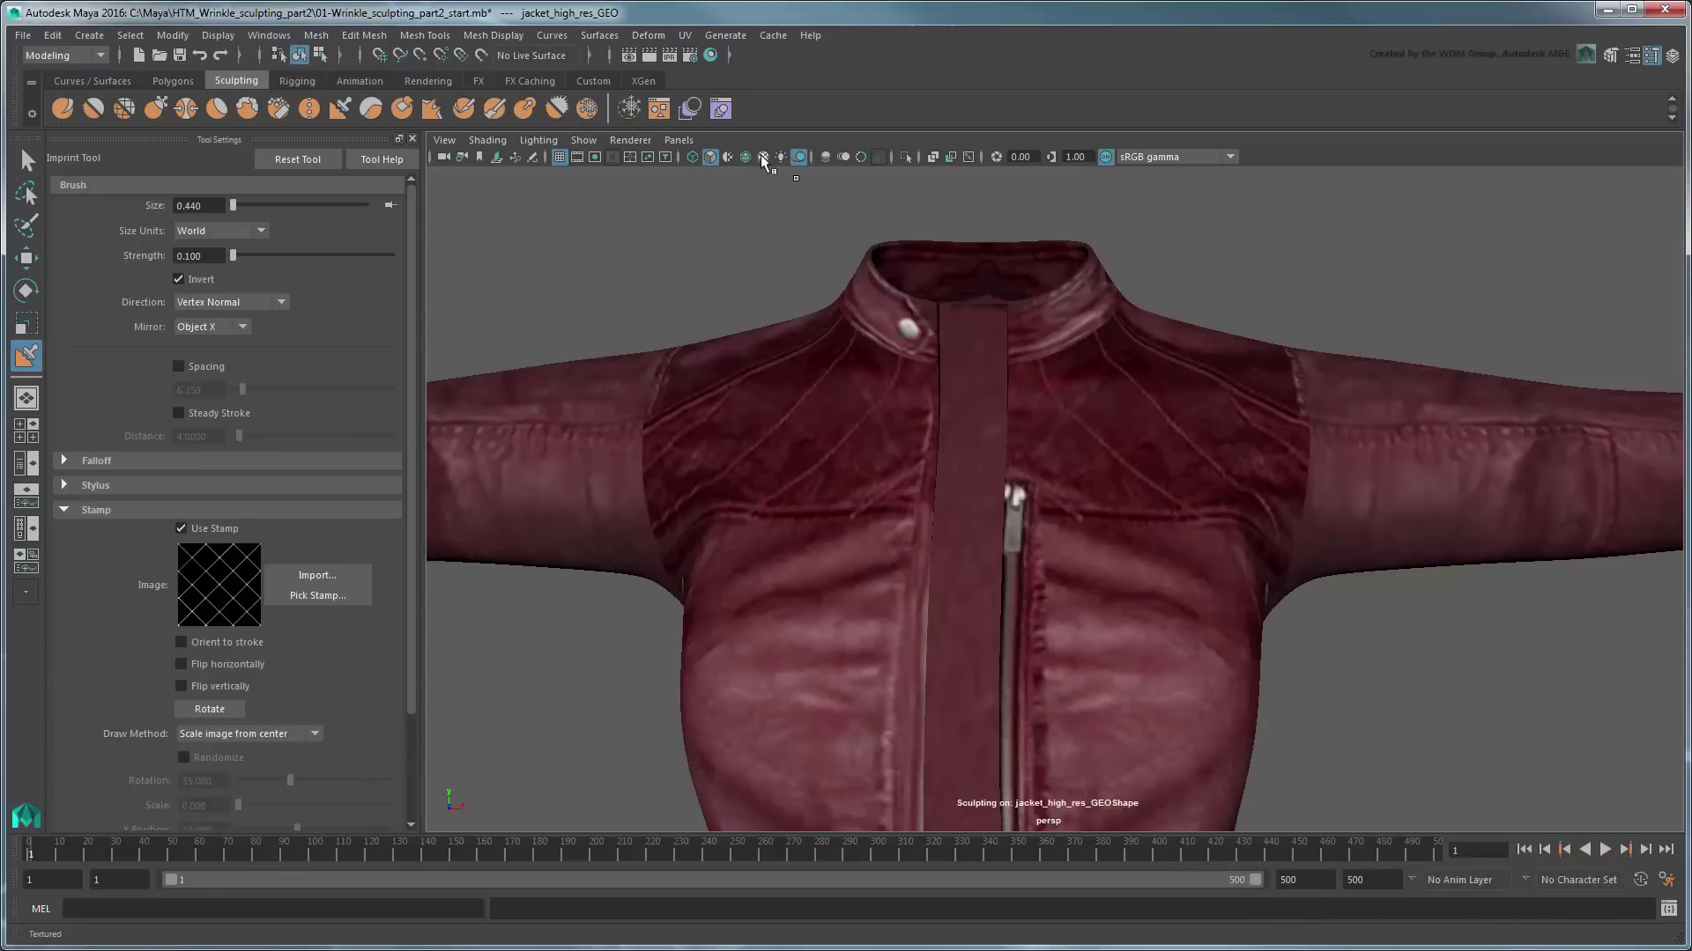
key(5)
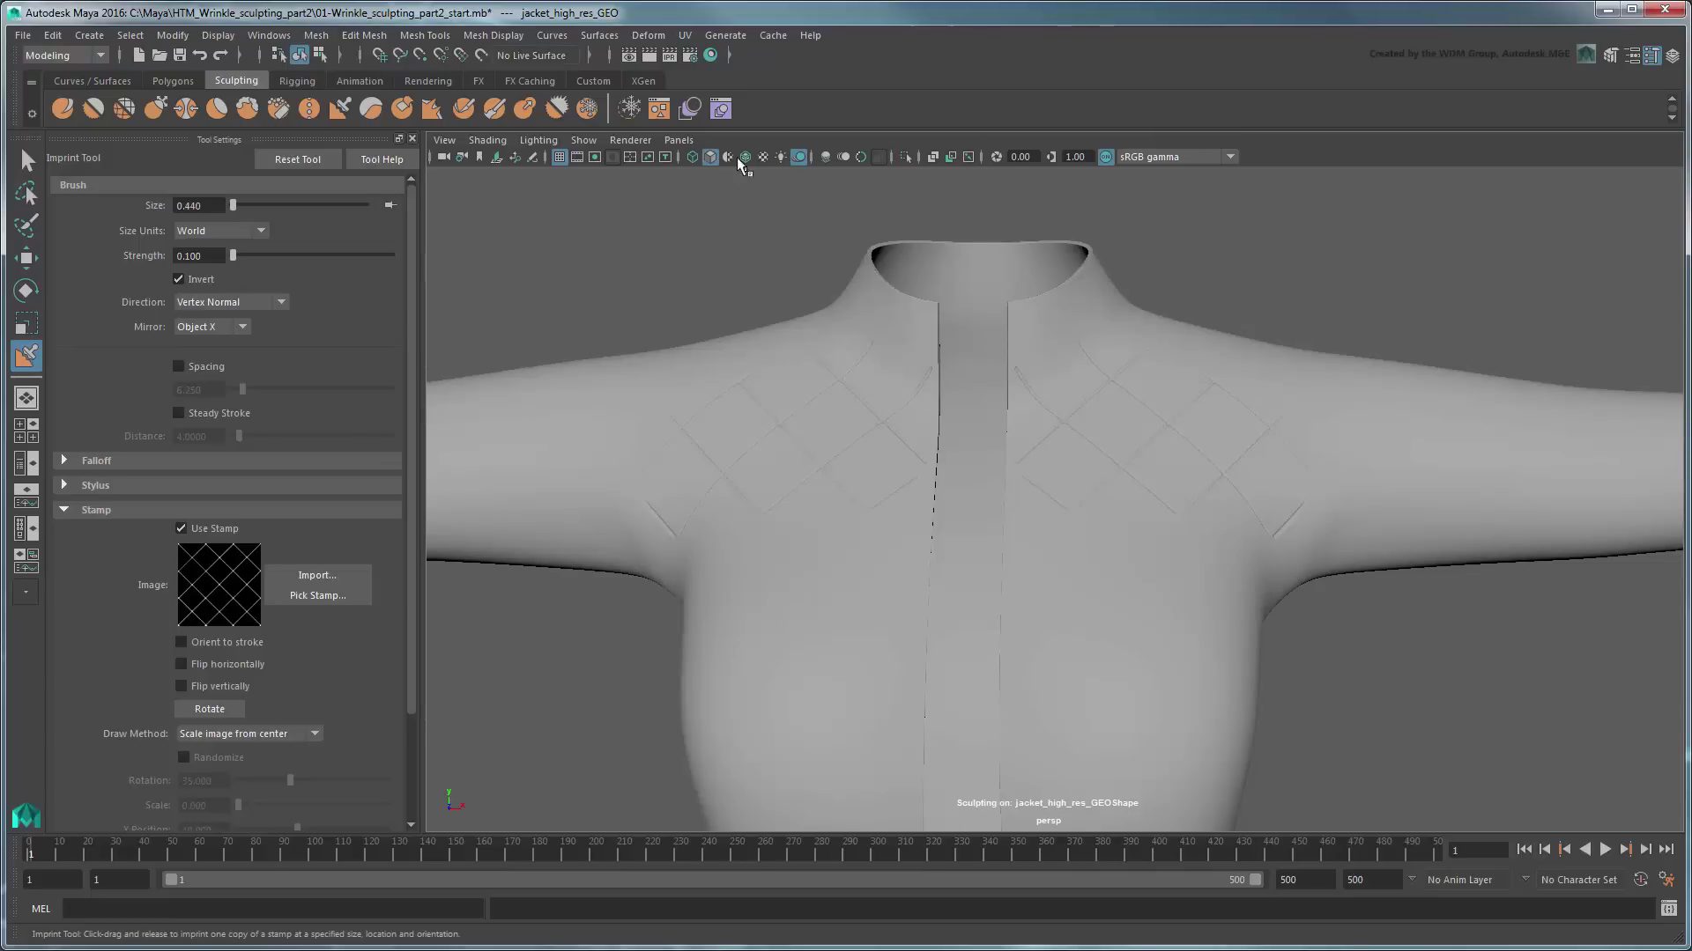
click(743, 161)
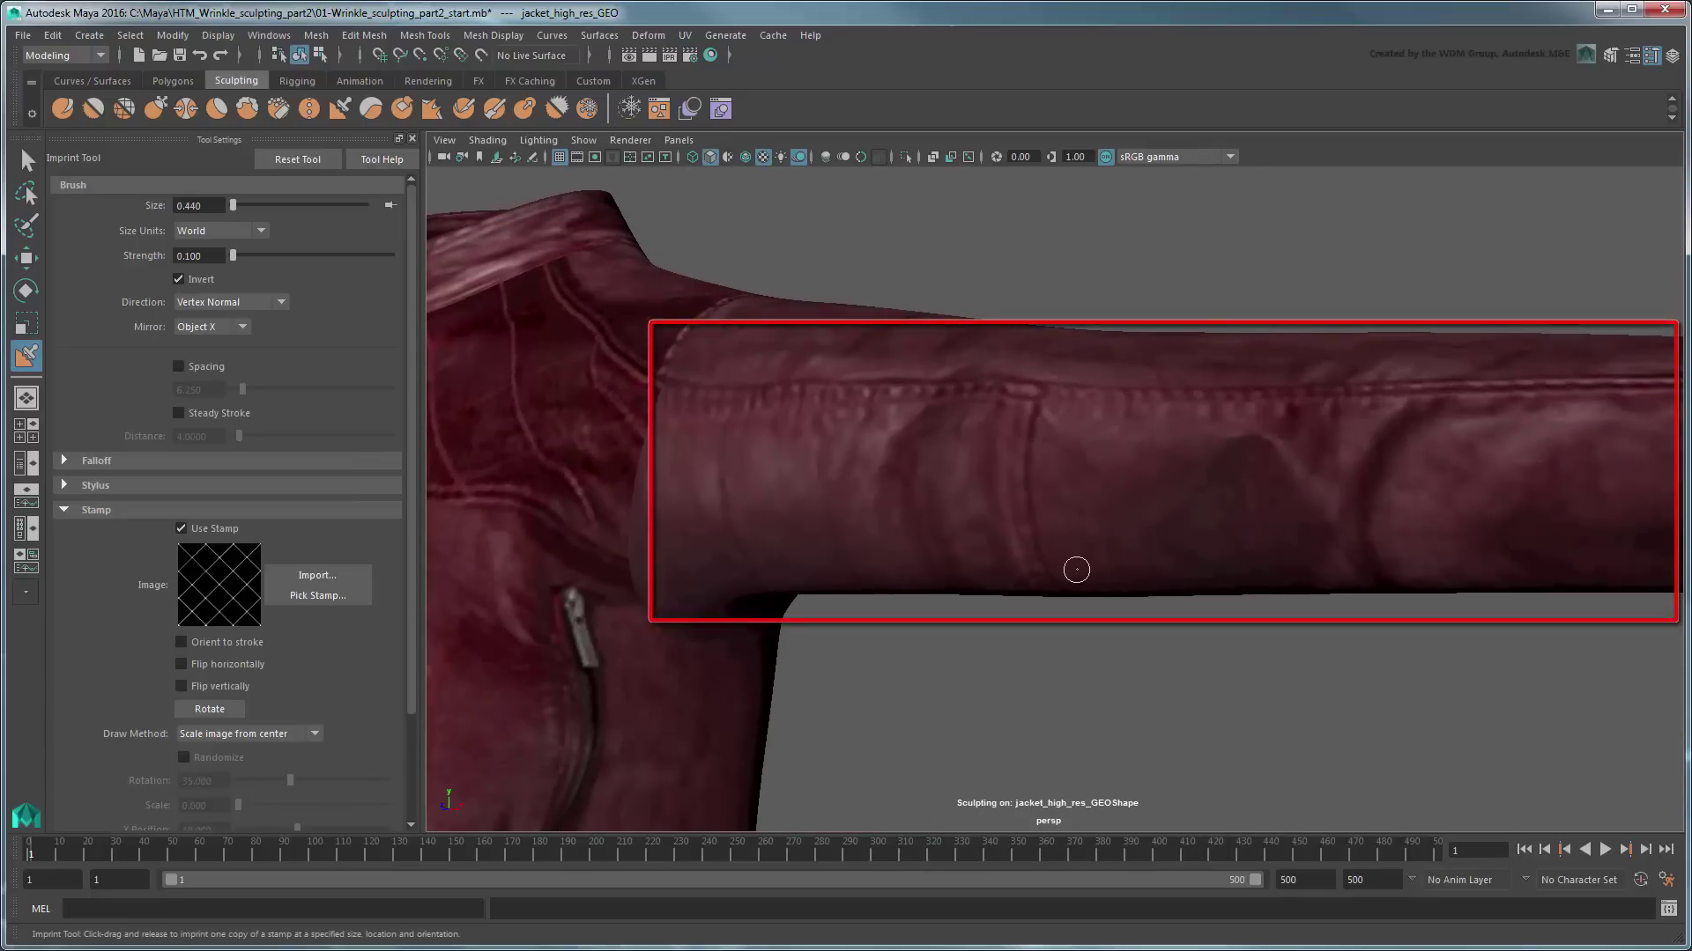
alt+drag(1076, 570, 1136, 569)
mouse_move(1137, 569)
alt+right_down()
mouse_move(1168, 562)
mouse_move(1023, 619)
alt+right_up()
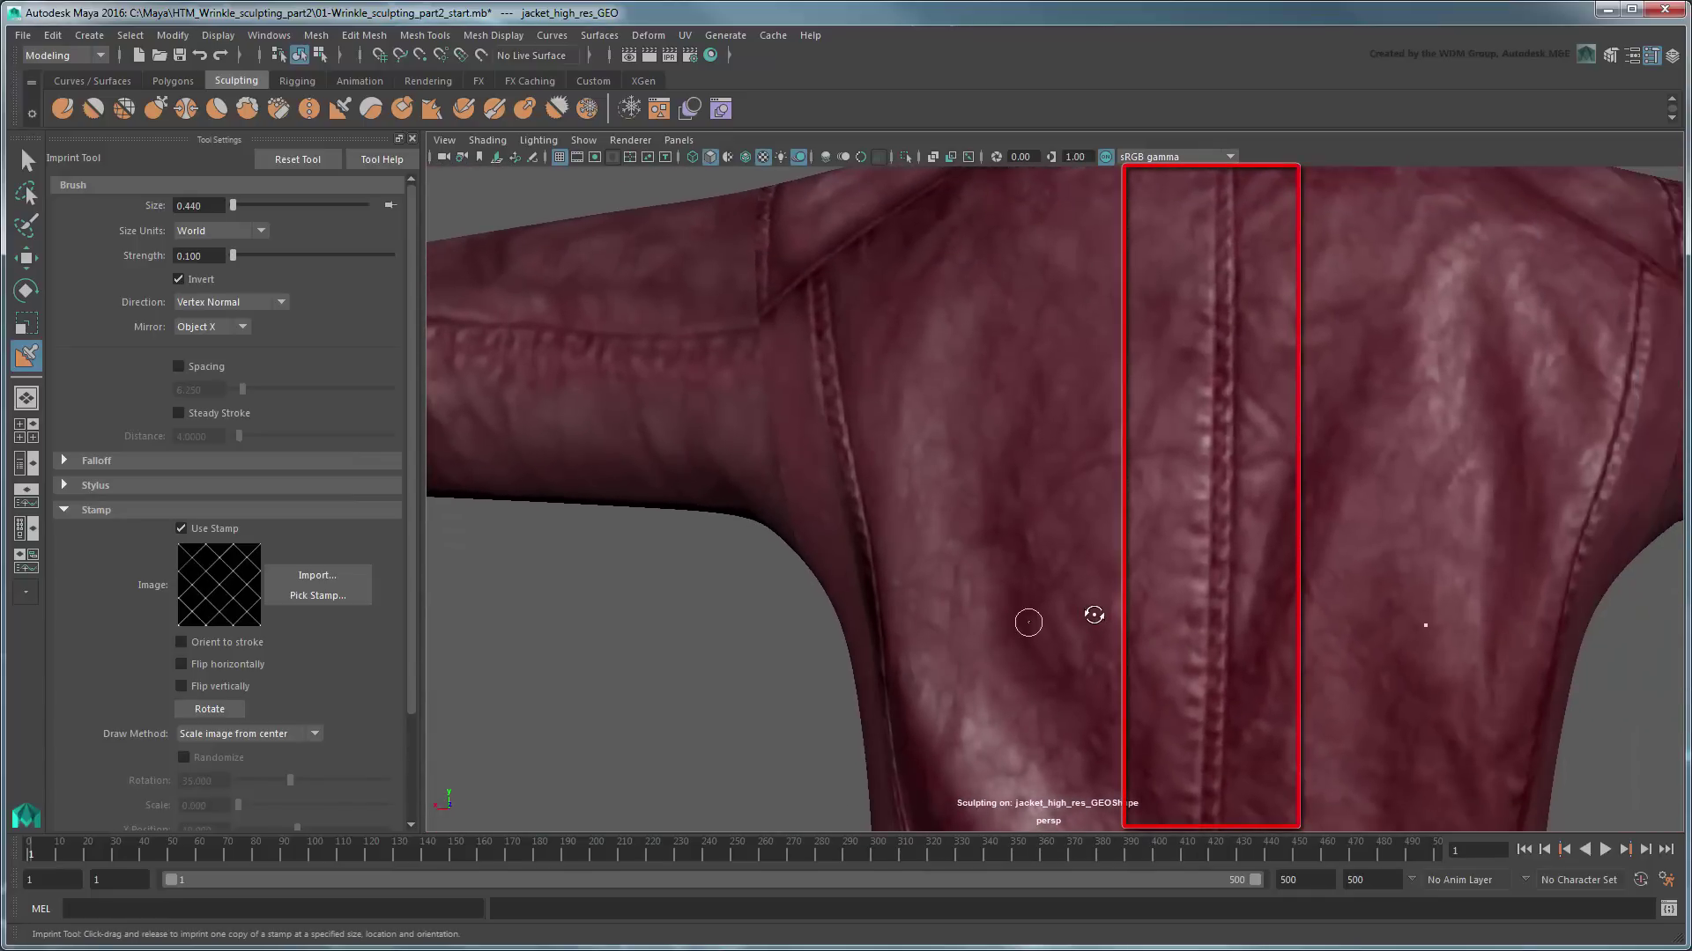
alt+drag(1028, 622, 1071, 533)
mouse_move(1072, 532)
alt+right_down()
mouse_move(1229, 638)
mouse_move(1235, 548)
alt+right_up()
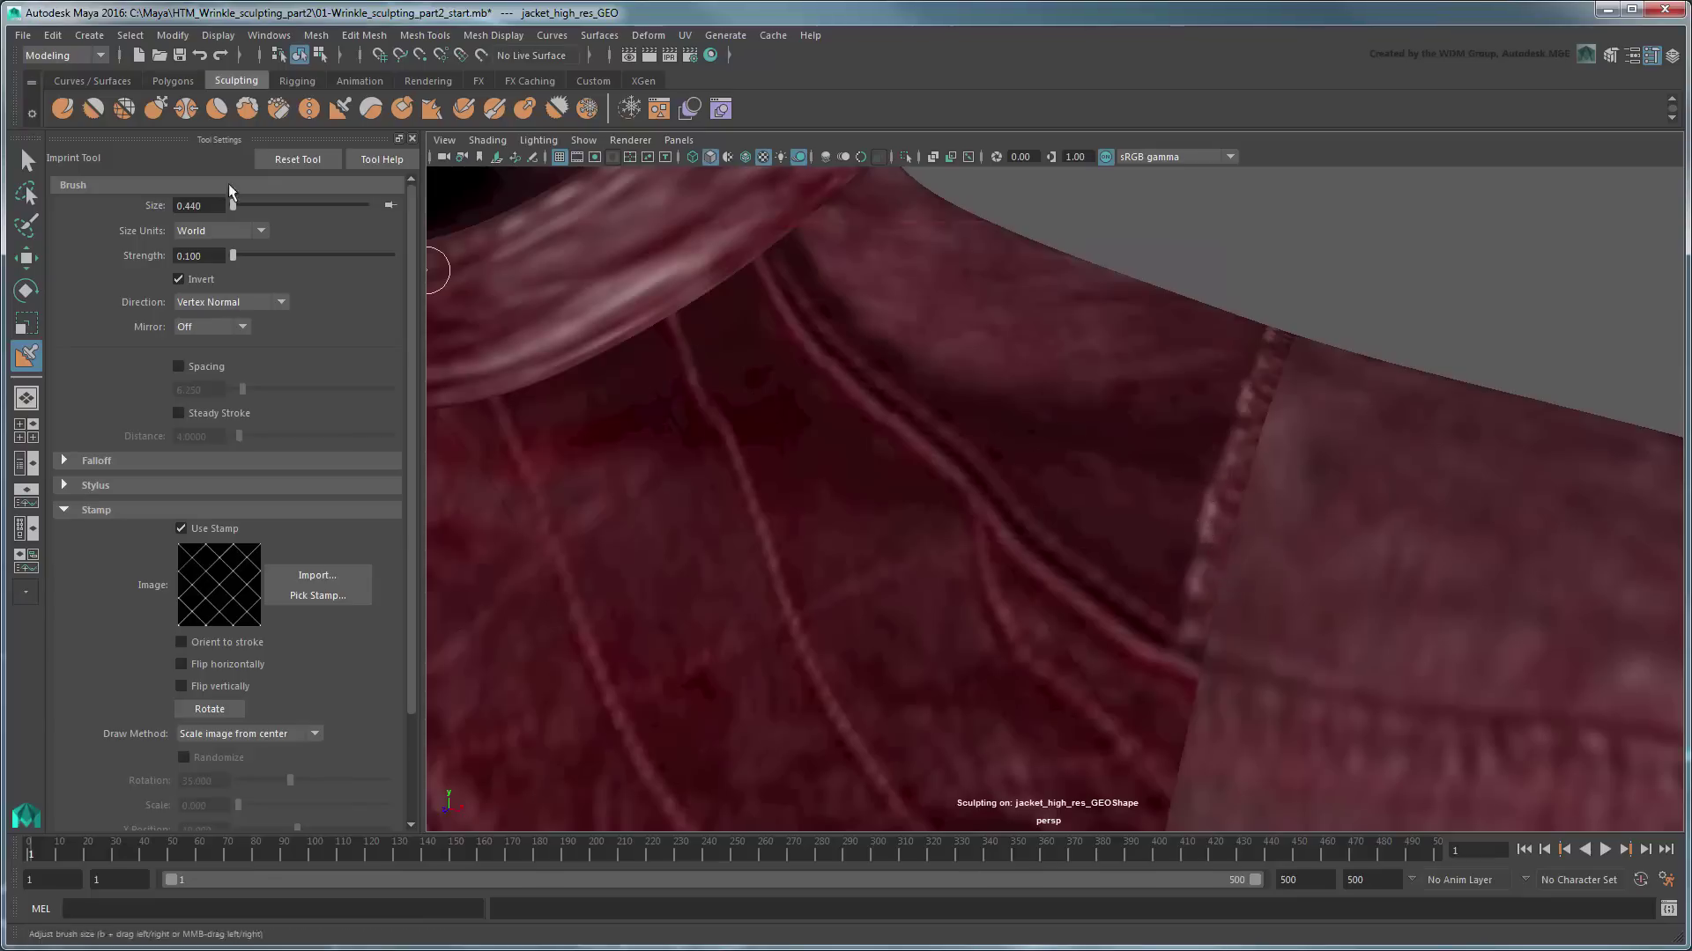
Step: Set the Sculpt brush strength, Object X mirroring and stroke smoothing distance
click(62, 108)
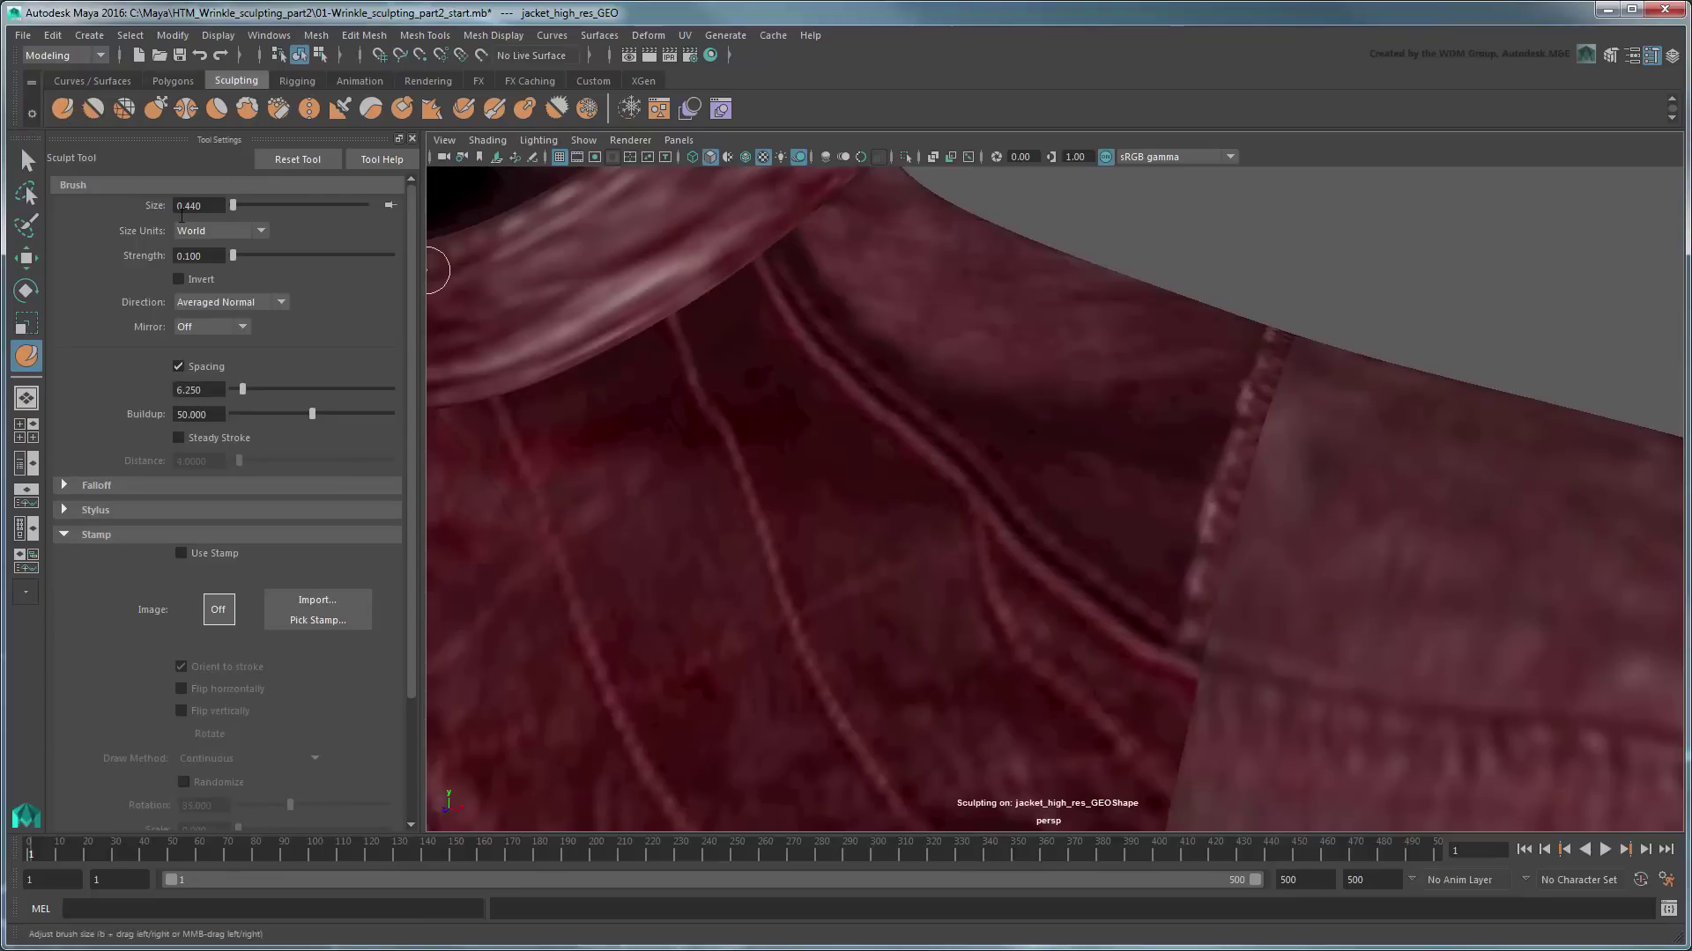
double_click(207, 255)
text(0.2)
key(Return)
click(212, 326)
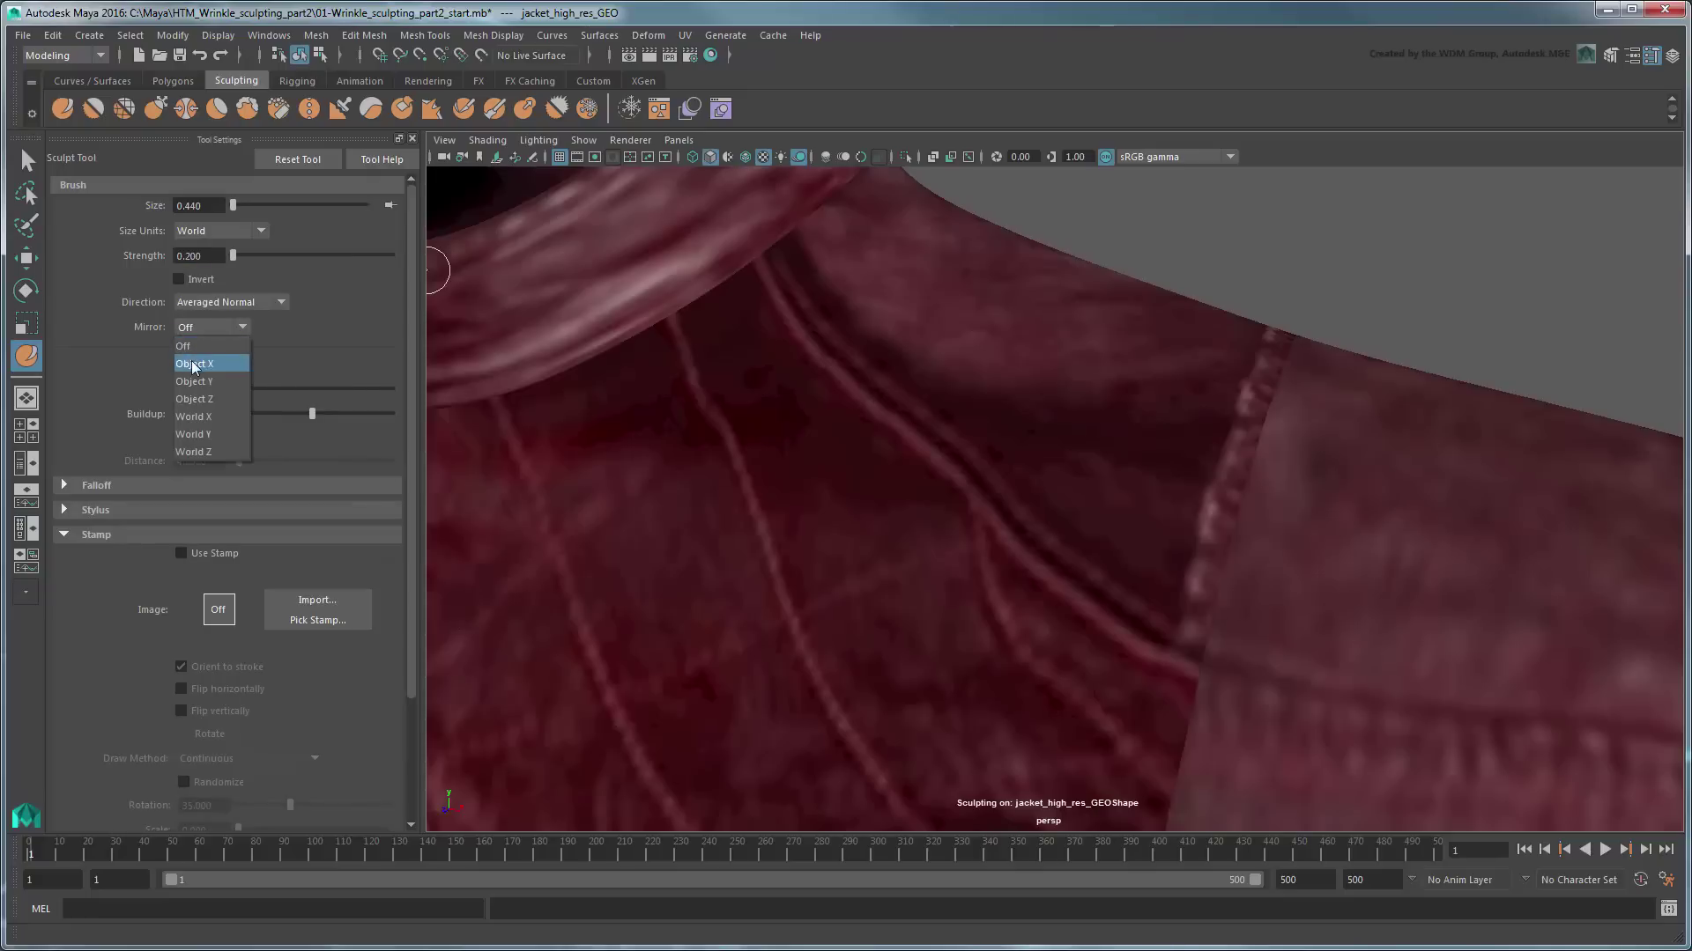
click(196, 348)
click(198, 435)
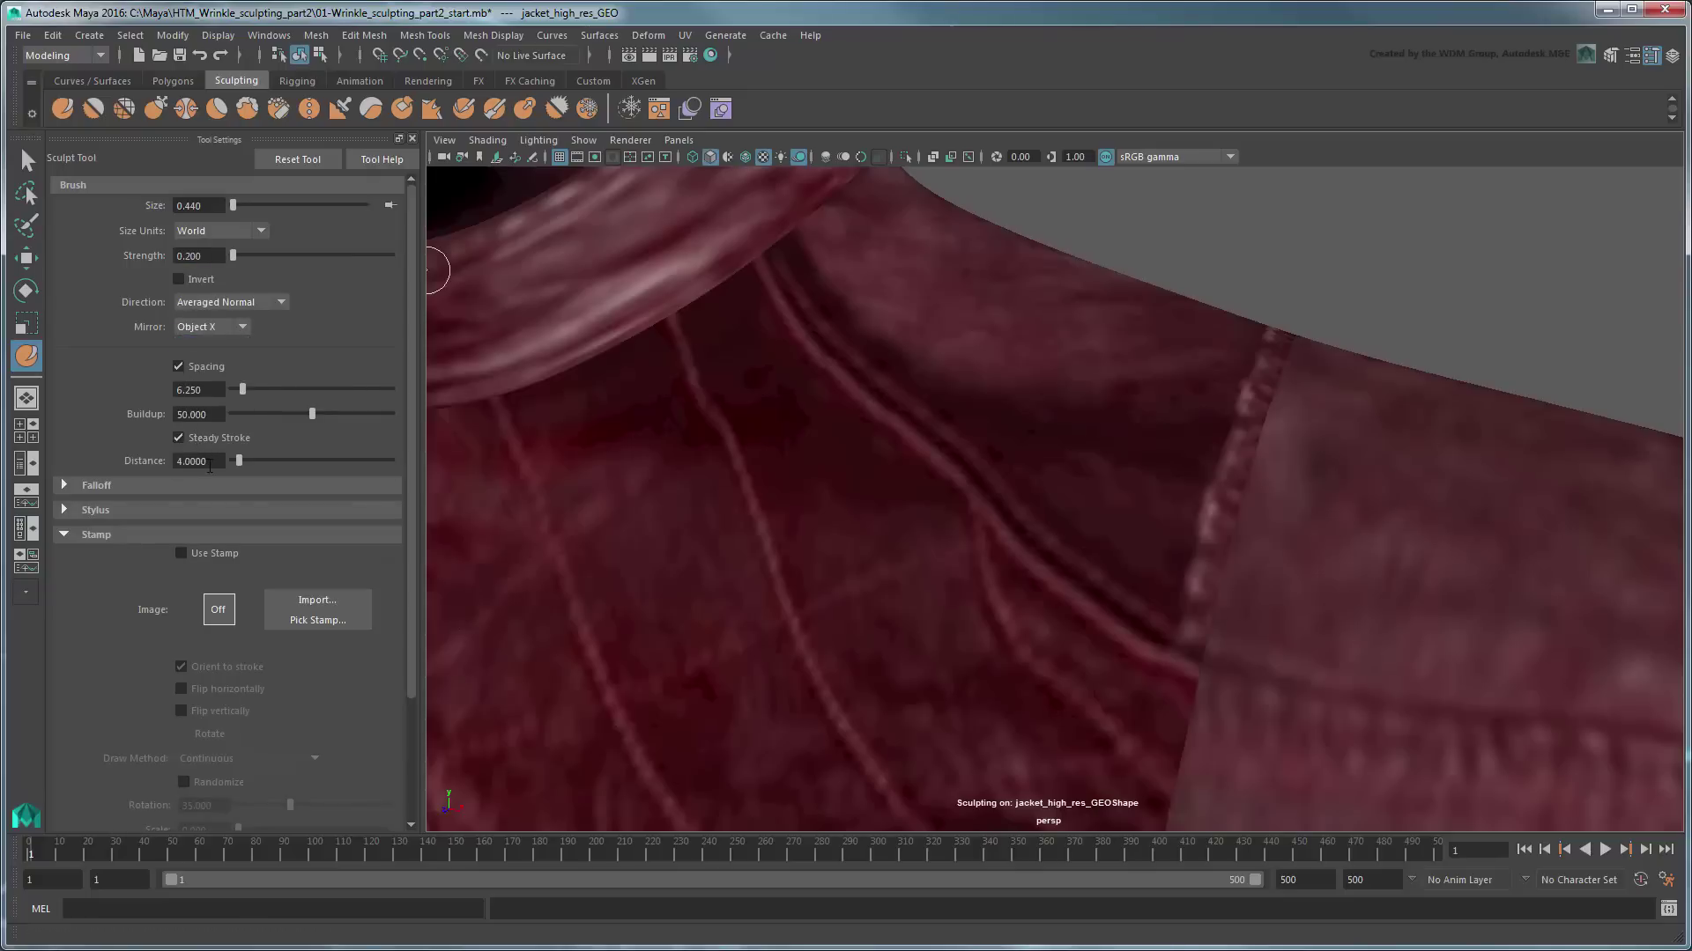
drag(206, 459, 142, 455)
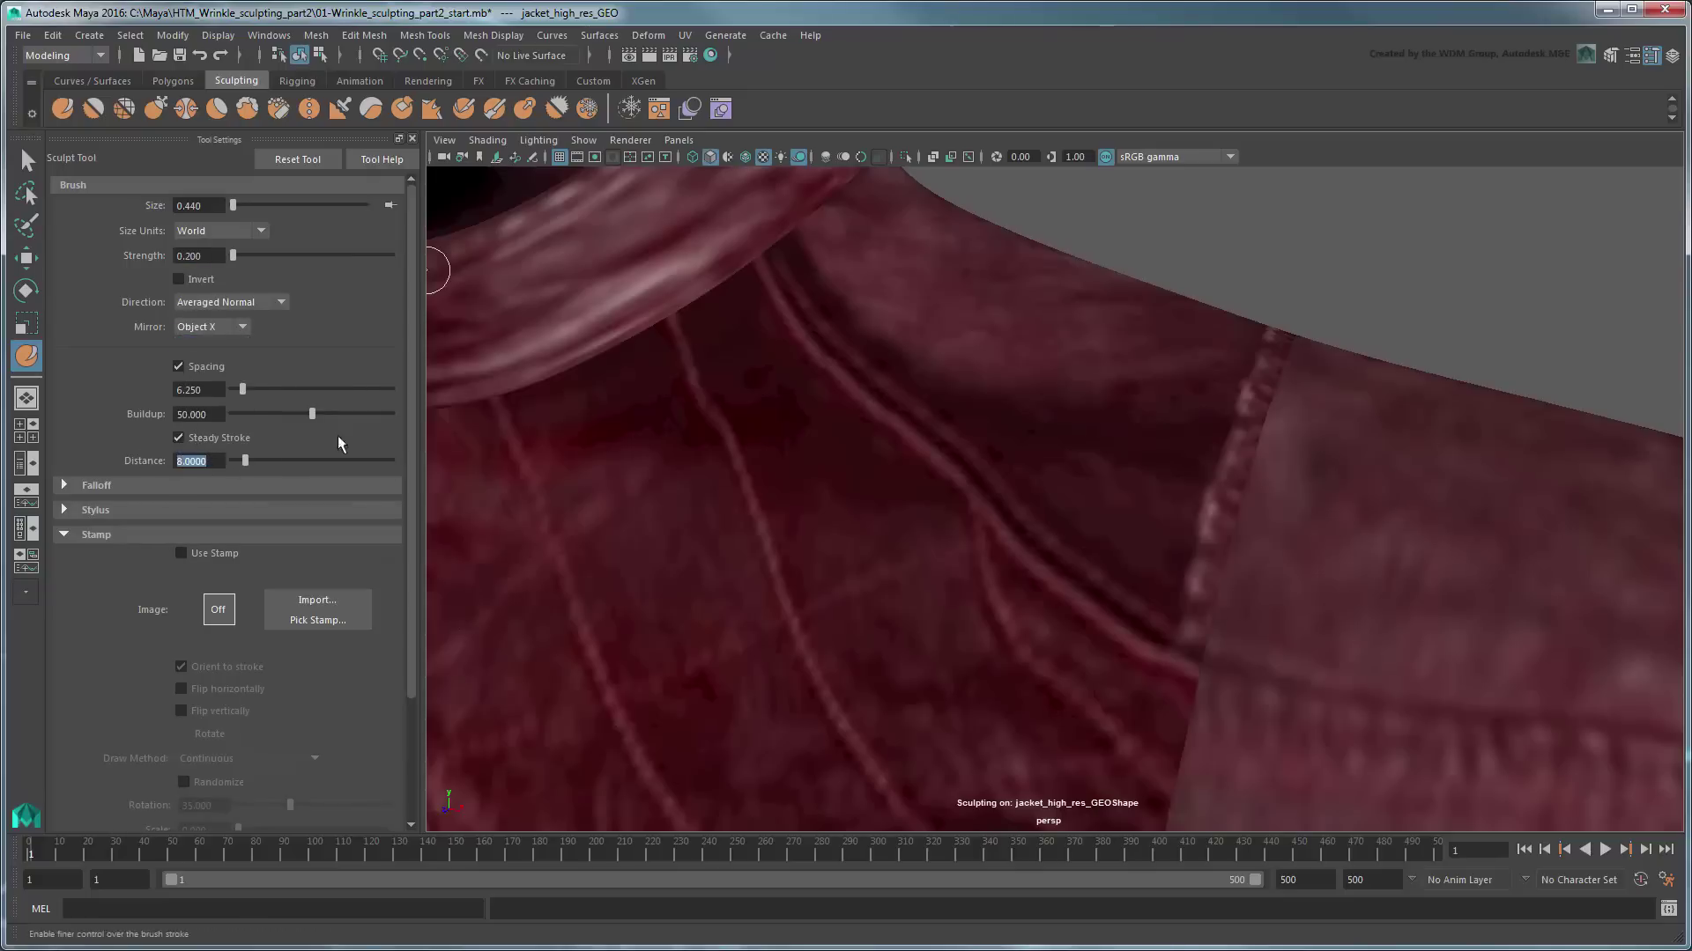
Step: Sculpt a crease from the chest seam to the shoulder seam, checking it without texture
mouse_move(787, 285)
mouse_down()
mouse_move(841, 360)
mouse_move(1103, 610)
mouse_up()
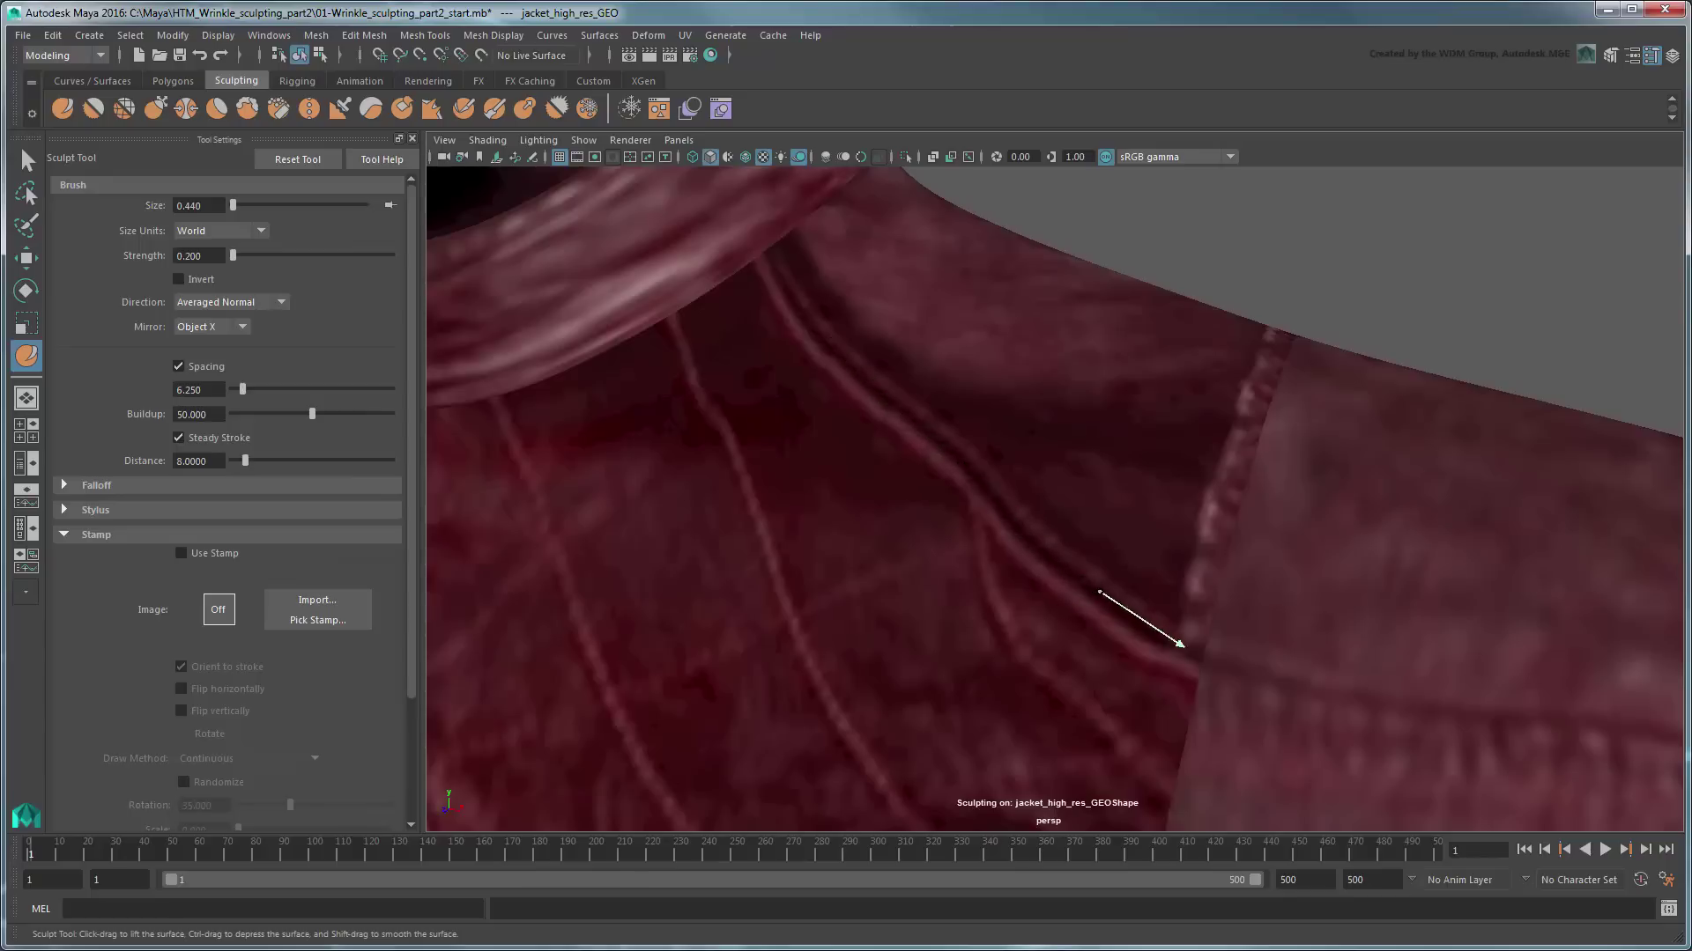
drag(1104, 610, 1250, 687)
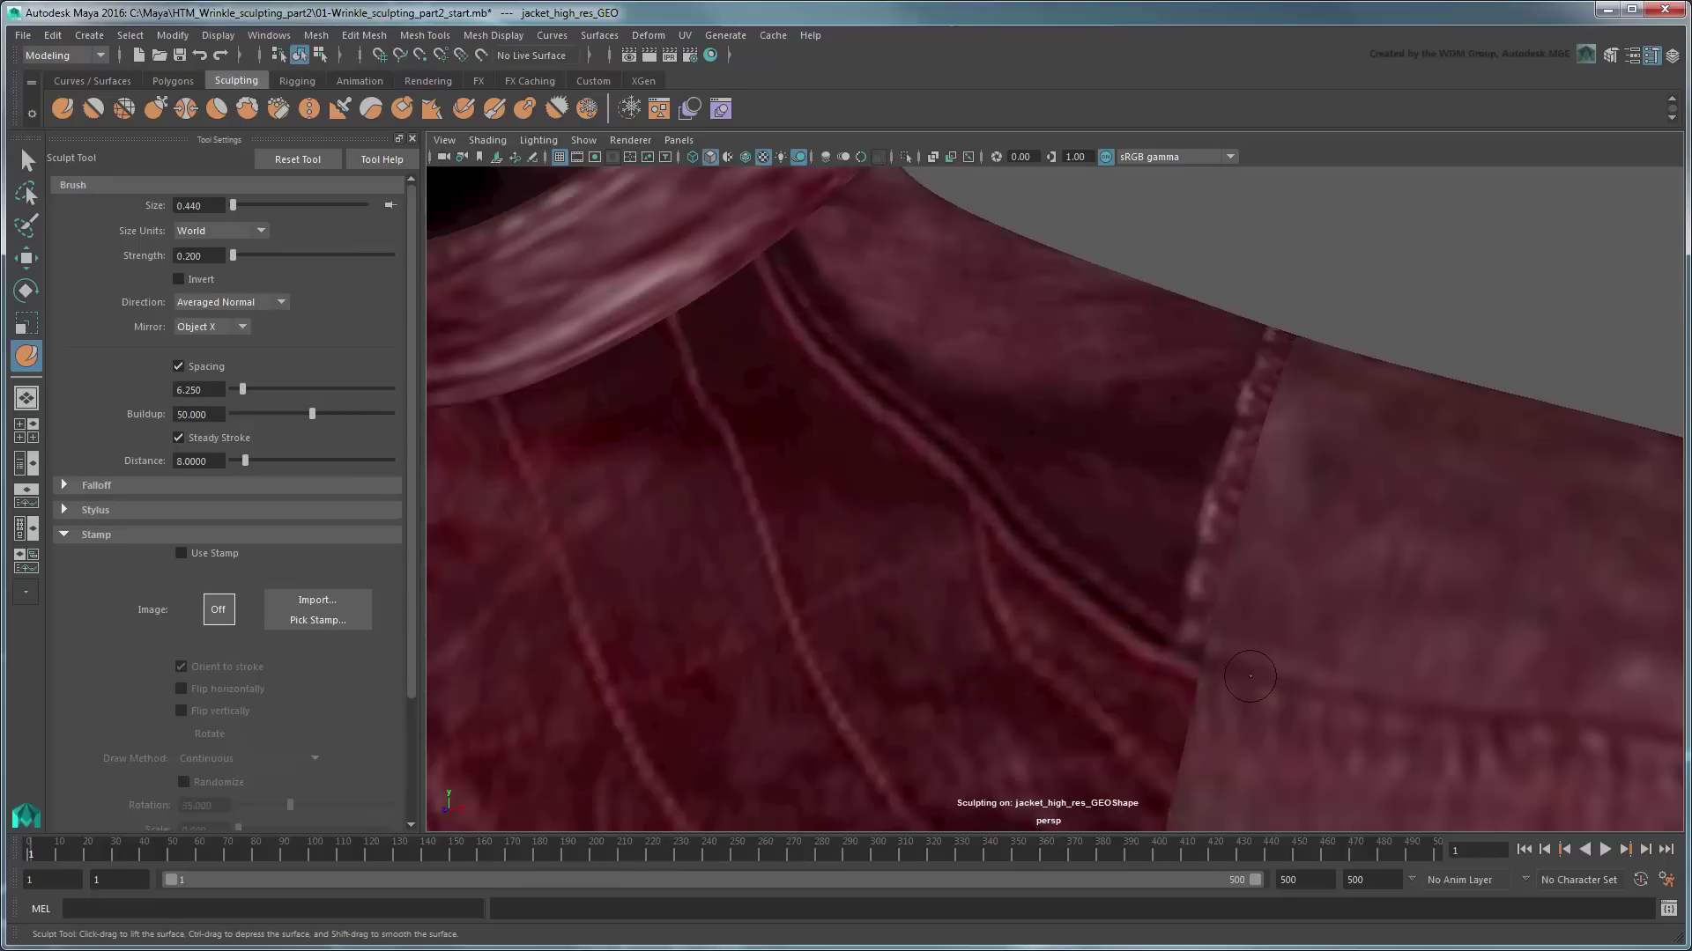
click(764, 158)
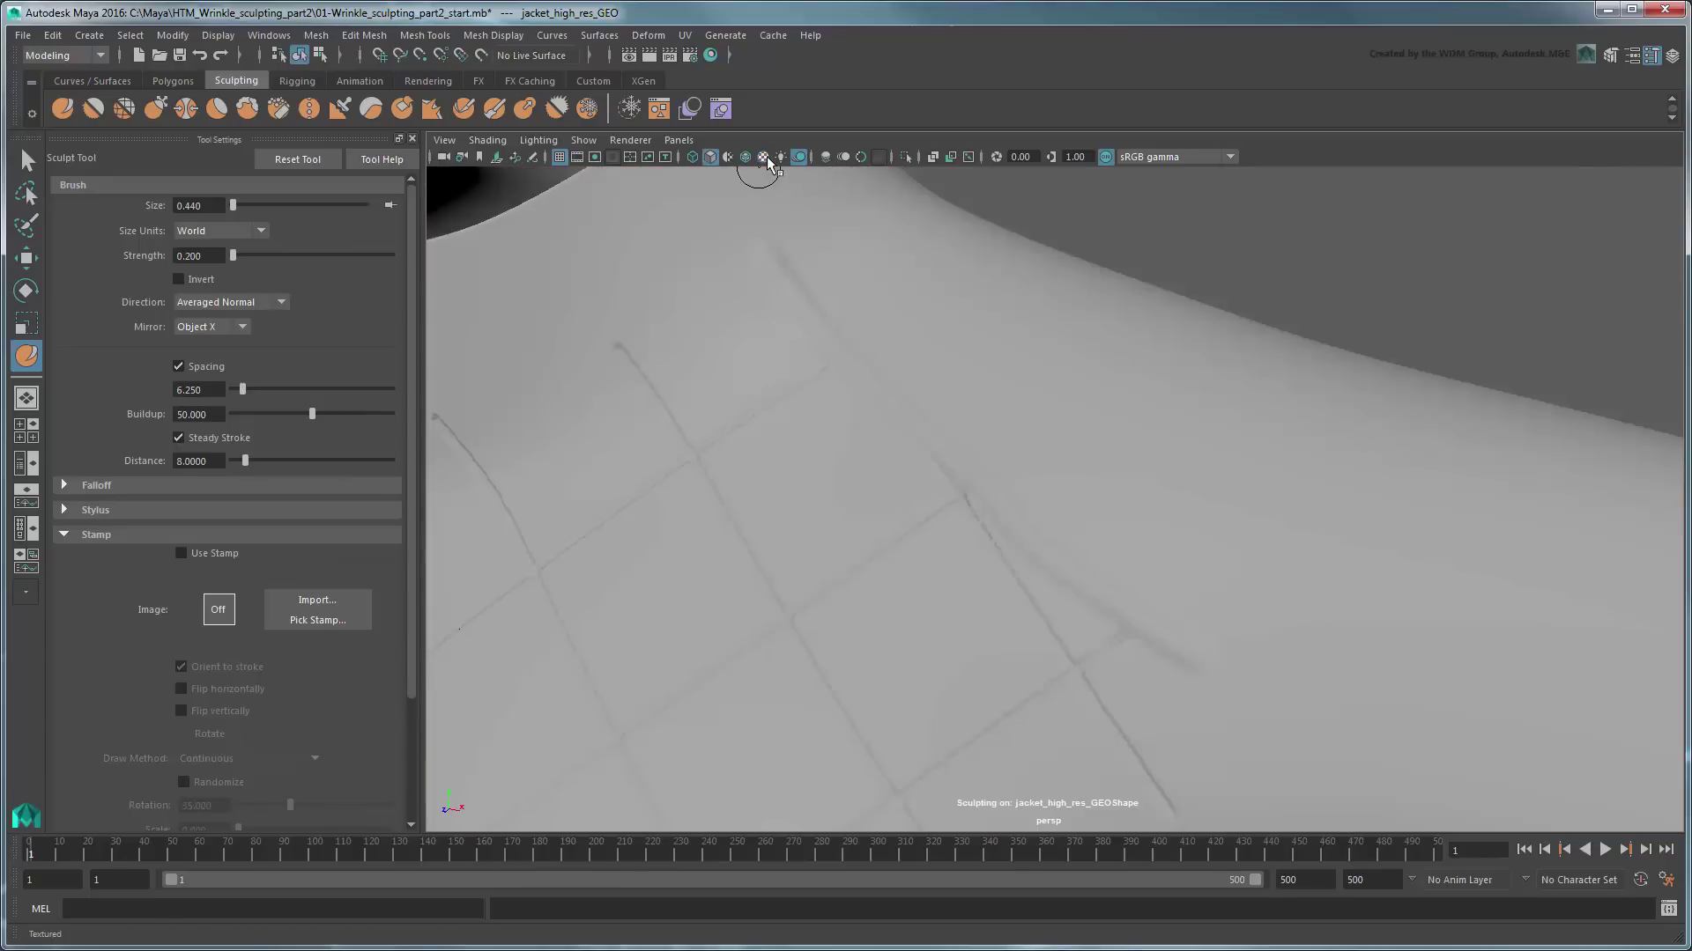
click(764, 158)
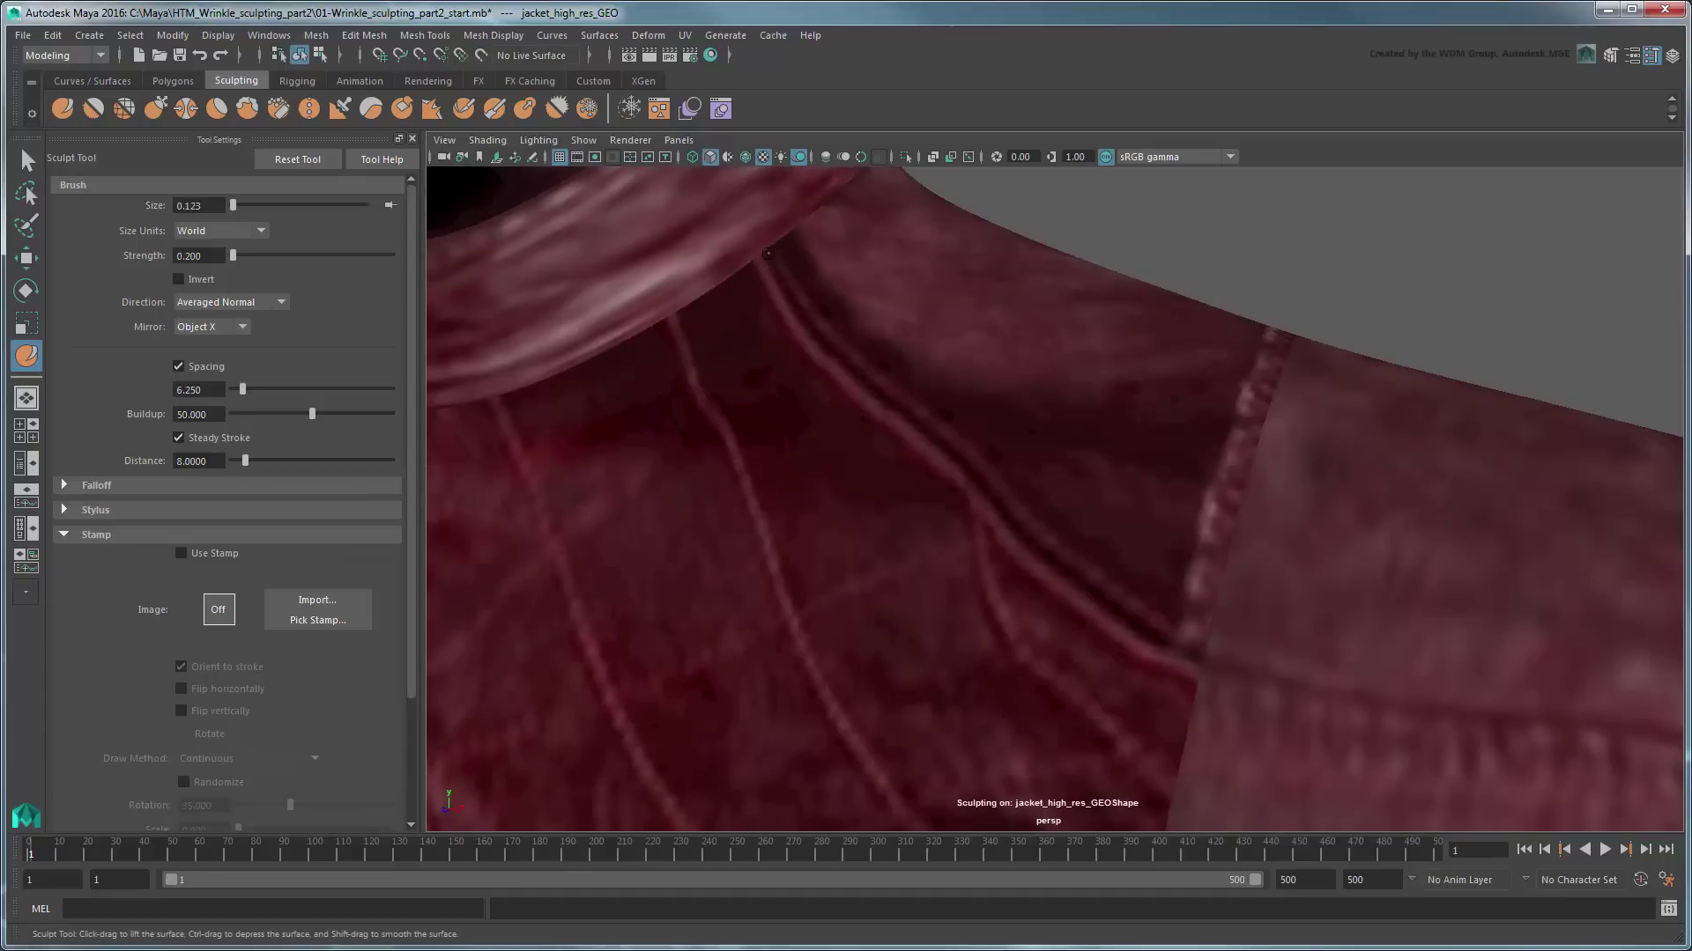
Step: Press grooves along the yoke seam and the seam below it
mouse_move(767, 251)
ctrl+mouse_down()
mouse_move(912, 424)
mouse_move(1119, 622)
mouse_move(1157, 637)
ctrl+mouse_up()
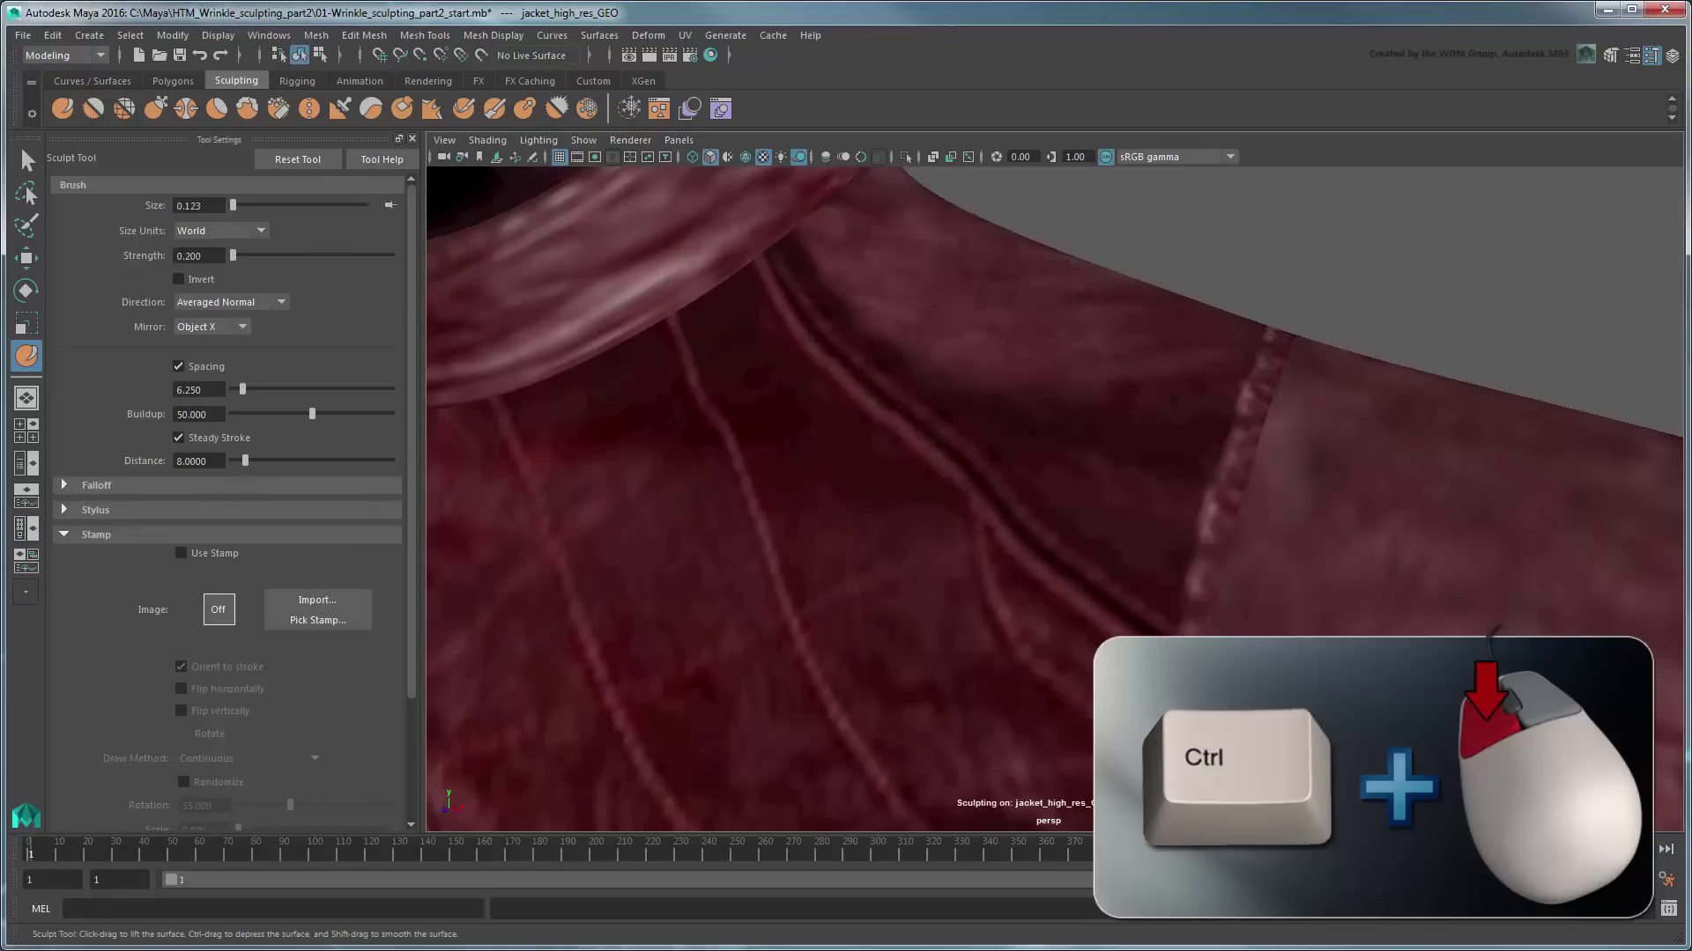
click(765, 158)
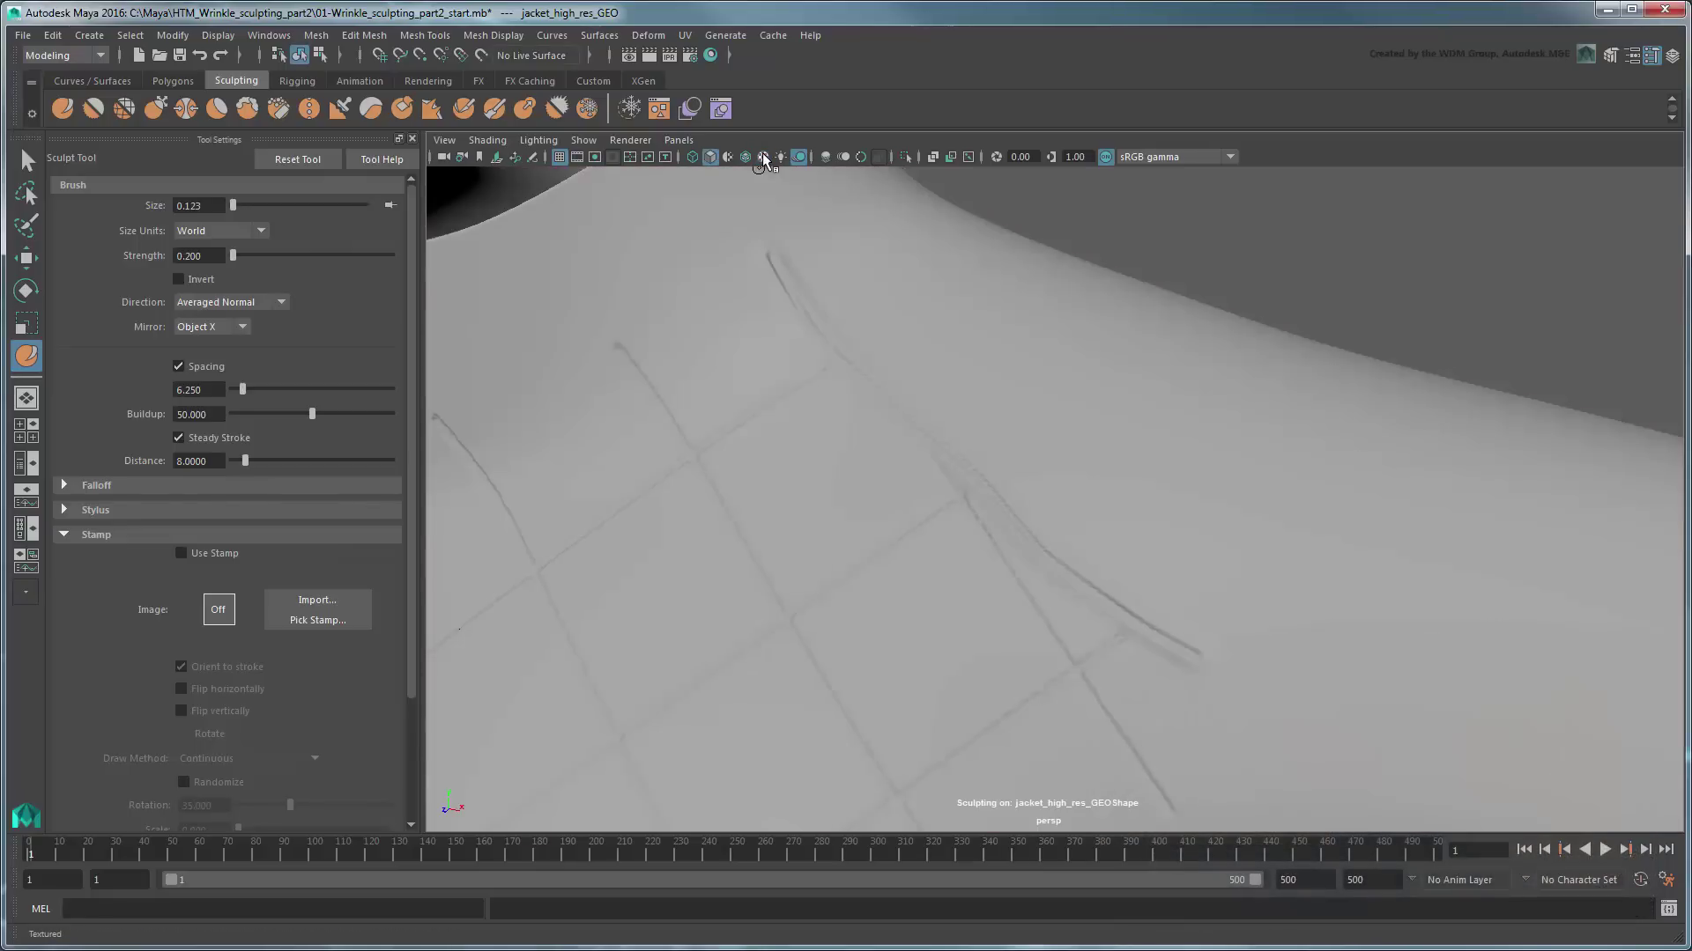
key(f)
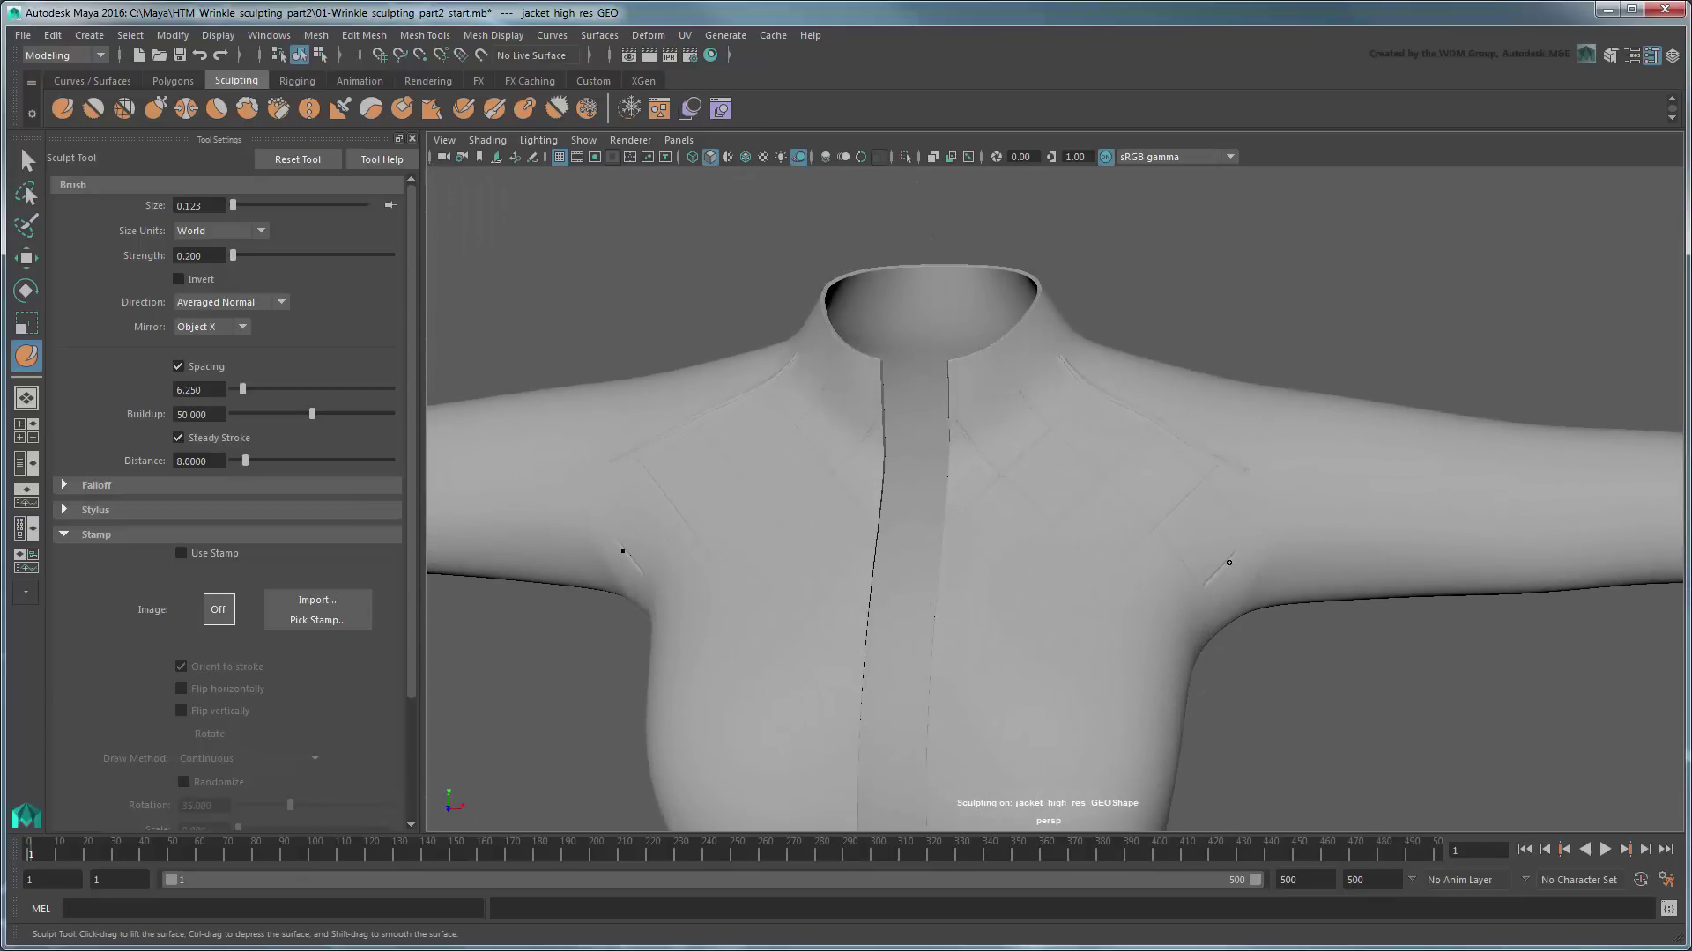
key(6)
scroll(1123, 649, up, 5)
scroll(1122, 648, up, 2)
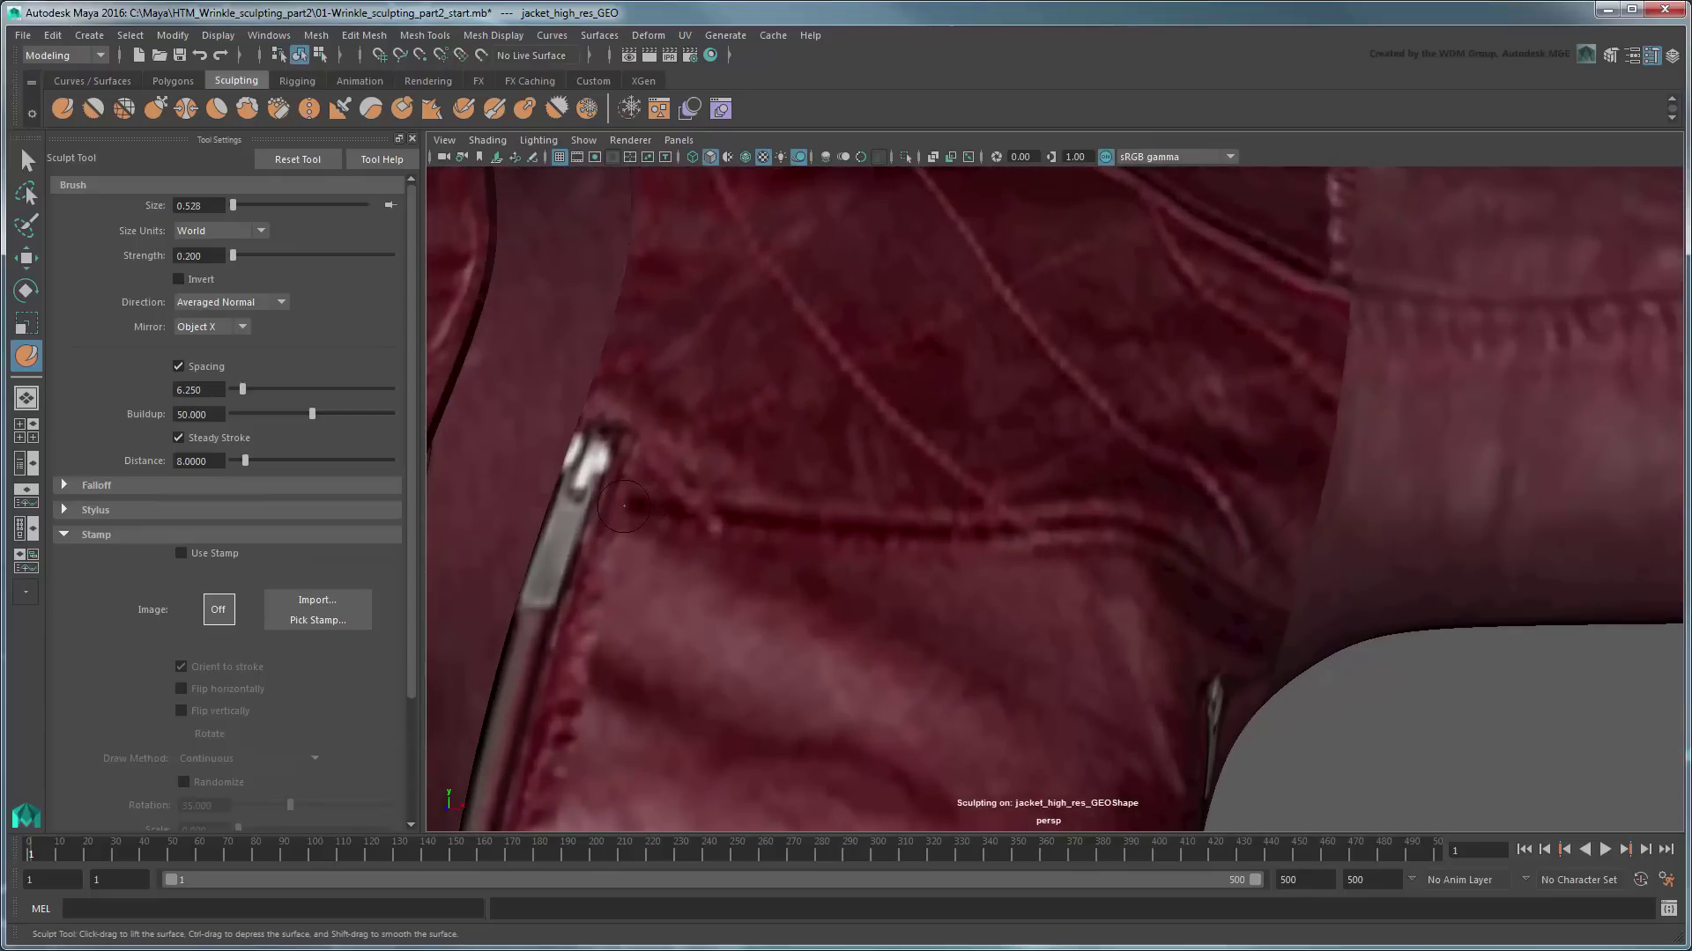
drag(625, 504, 1365, 657)
mouse_move(612, 500)
ctrl+mouse_down()
mouse_move(843, 519)
mouse_move(1375, 659)
ctrl+mouse_up()
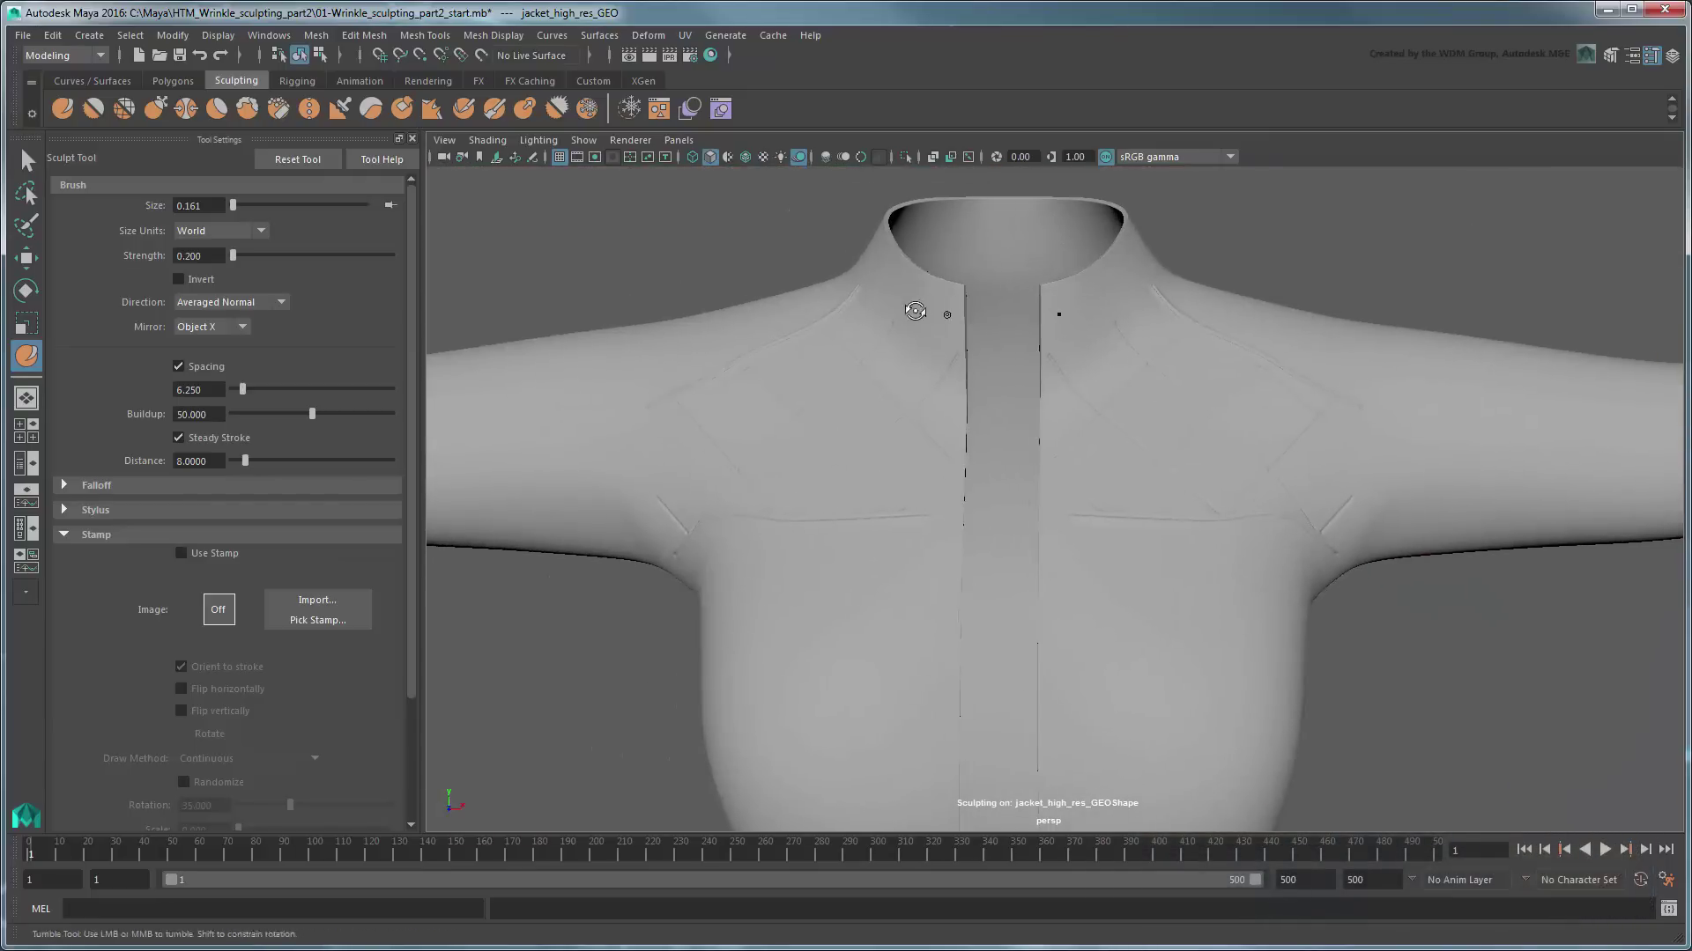
Step: From a back view, set the Repeat tool to strength 1.5, spacing 70, mirroring off
click(763, 156)
alt+drag(1400, 609, 918, 612)
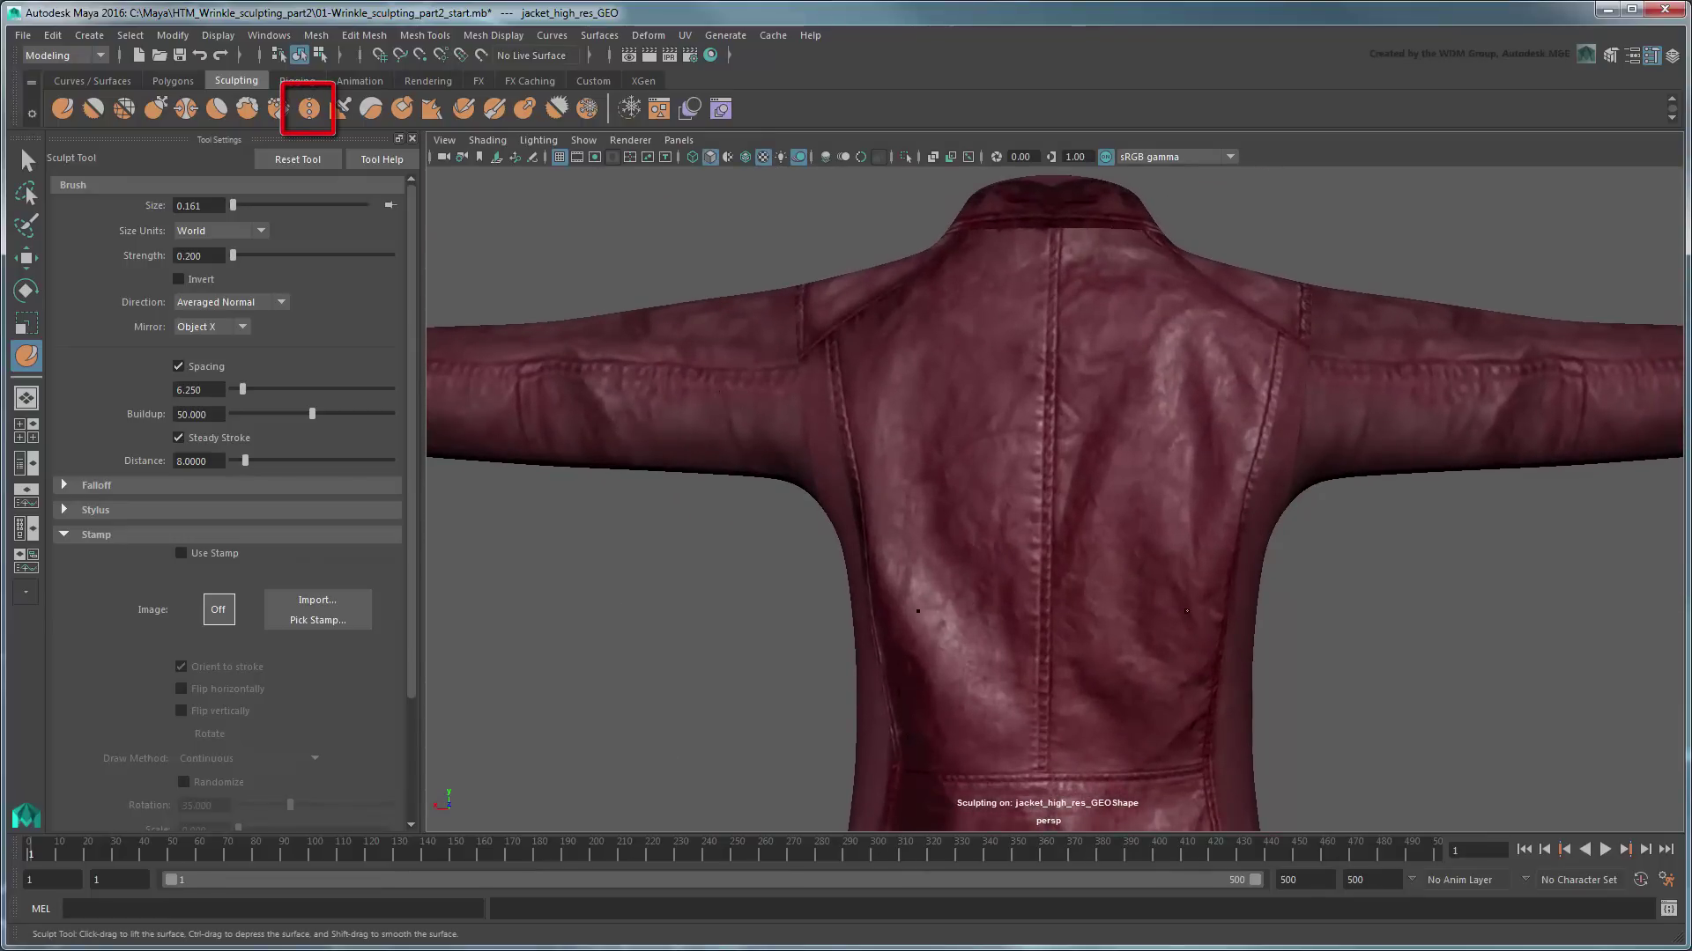
click(310, 109)
double_click(189, 255)
text(1.5)
key(Return)
double_click(188, 390)
text(70)
key(Return)
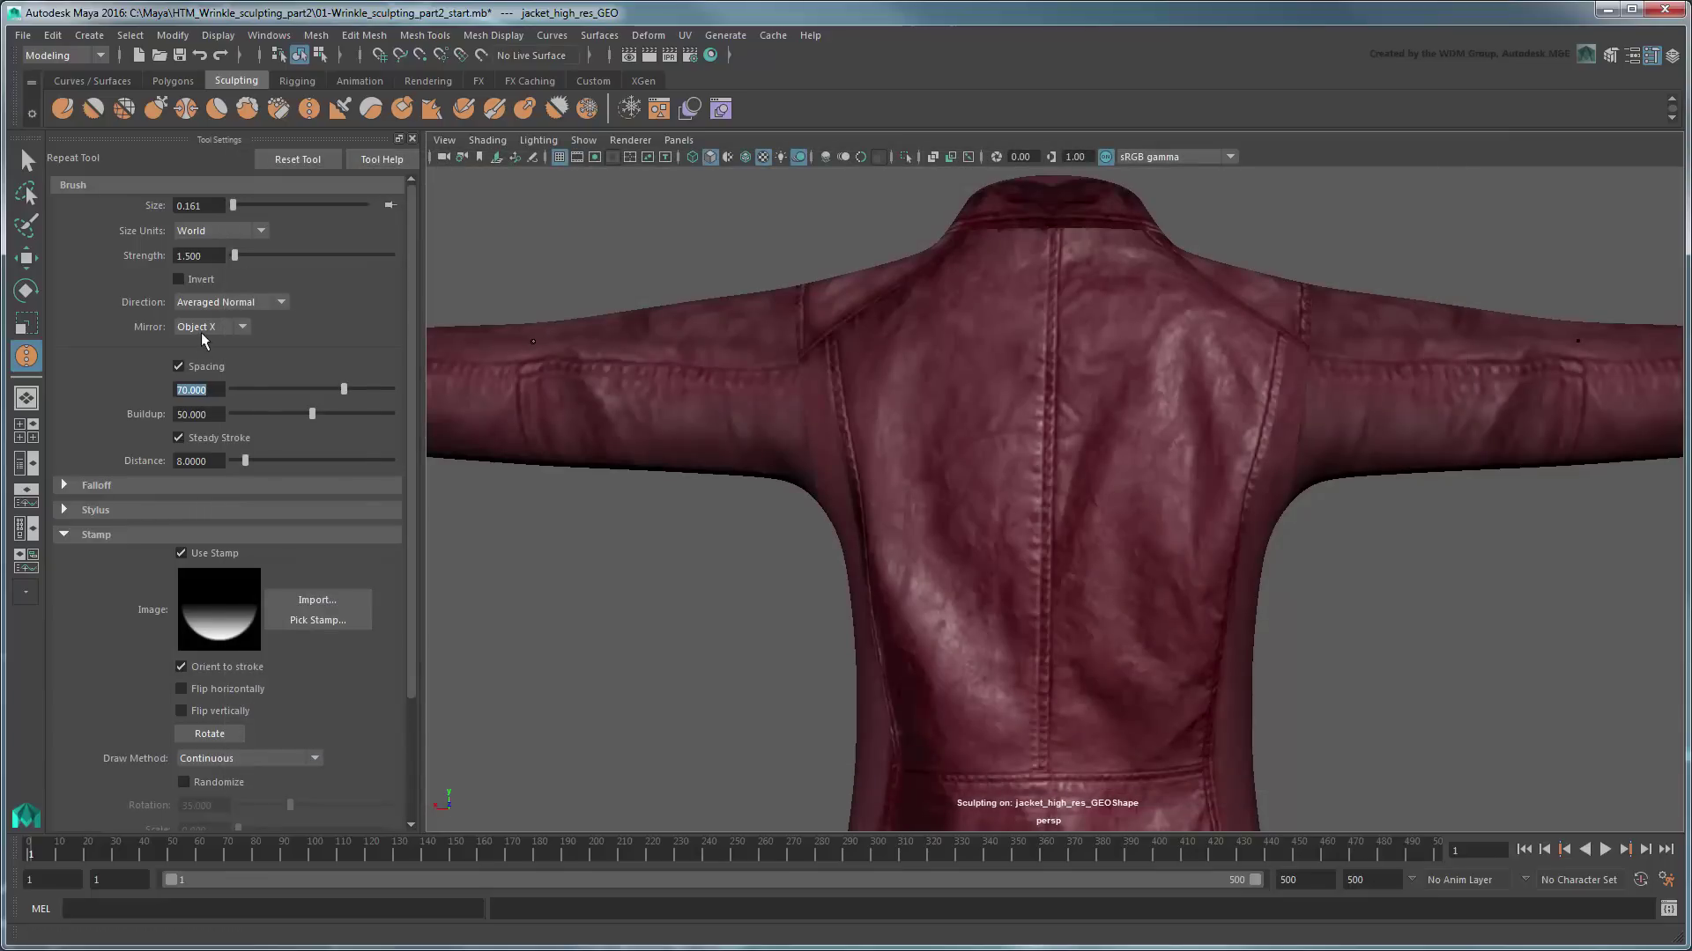
click(201, 328)
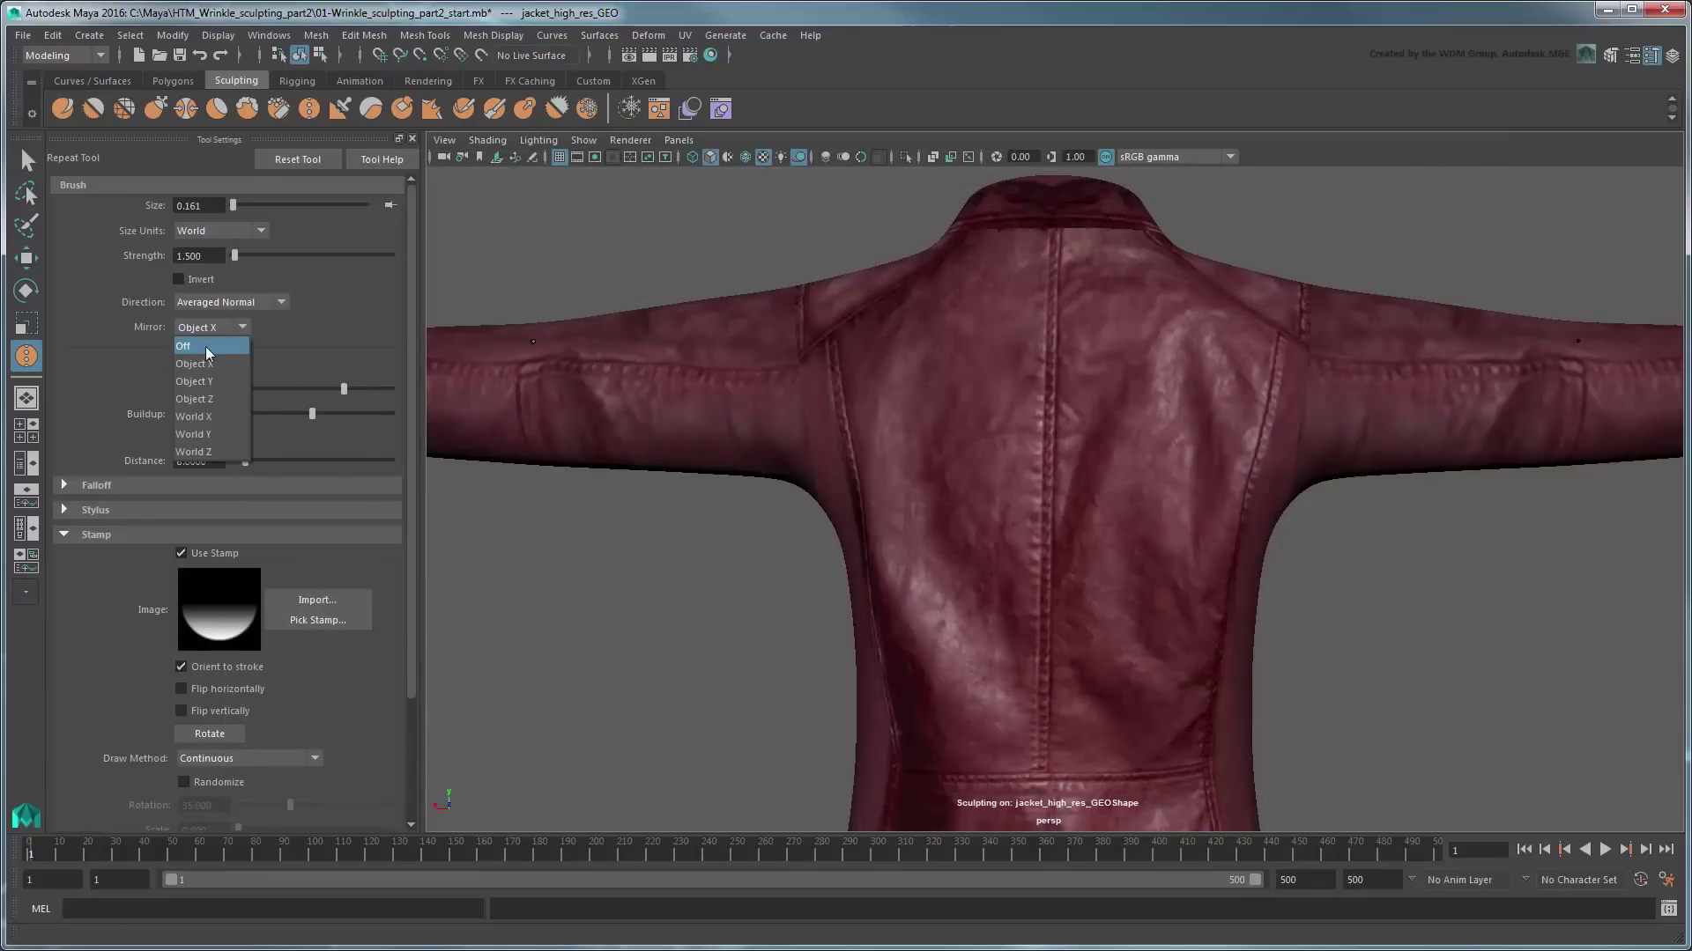
click(205, 346)
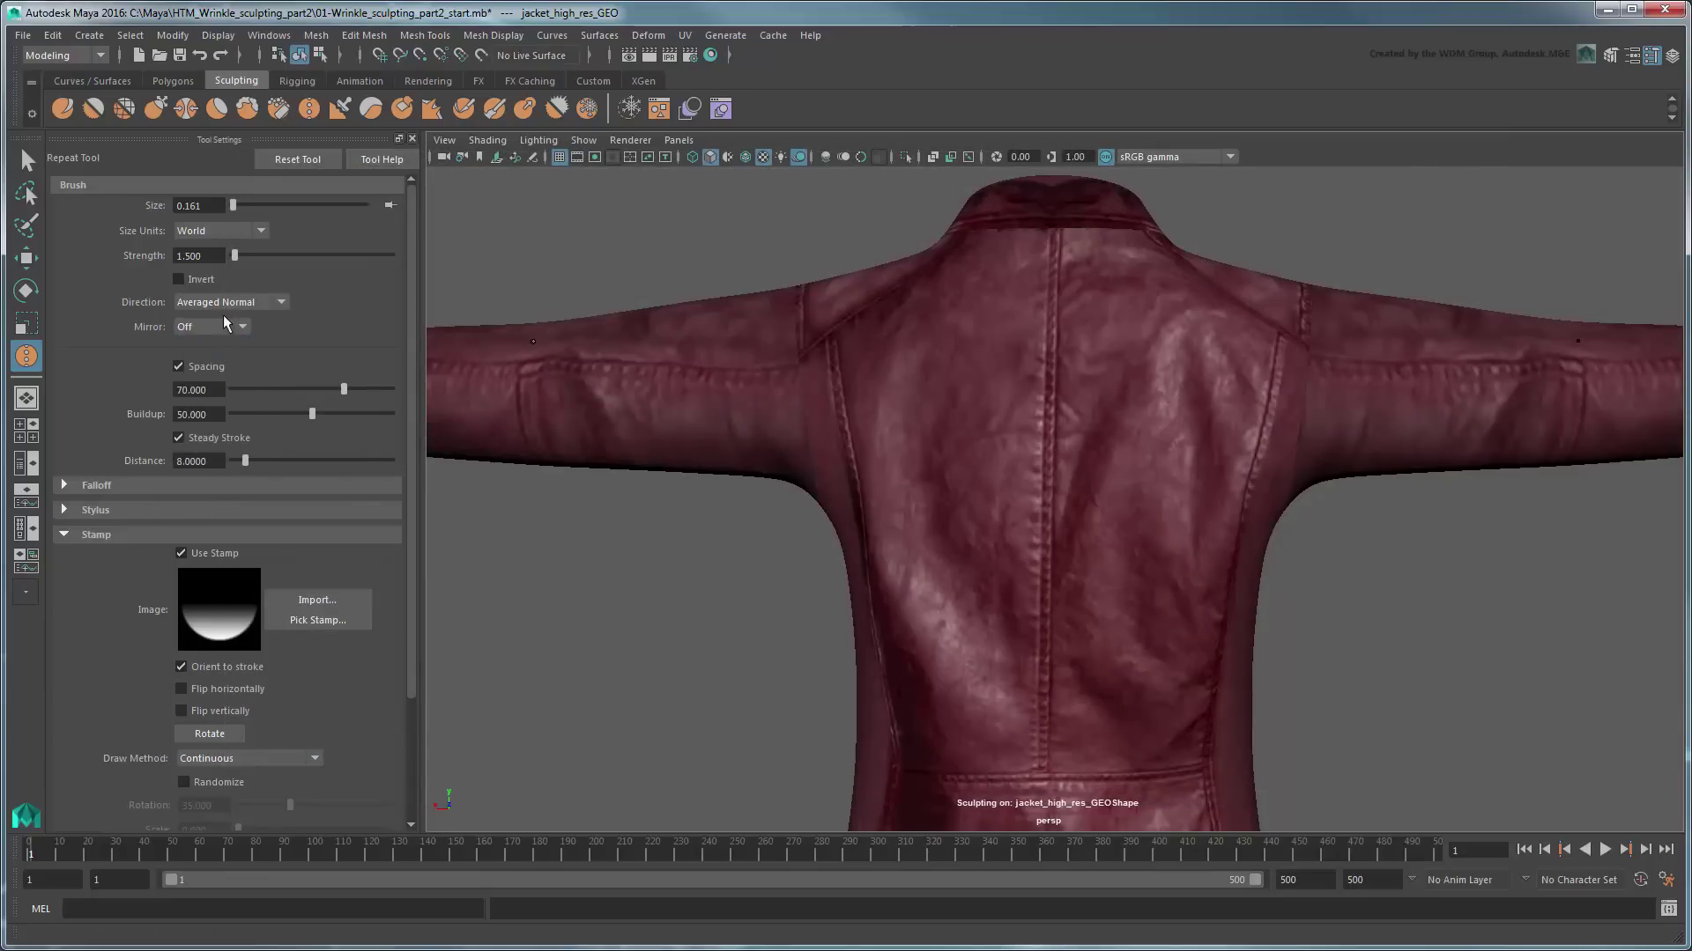
Step: Import stitch_stamp.png as the stamp and adjust the brush size
click(319, 597)
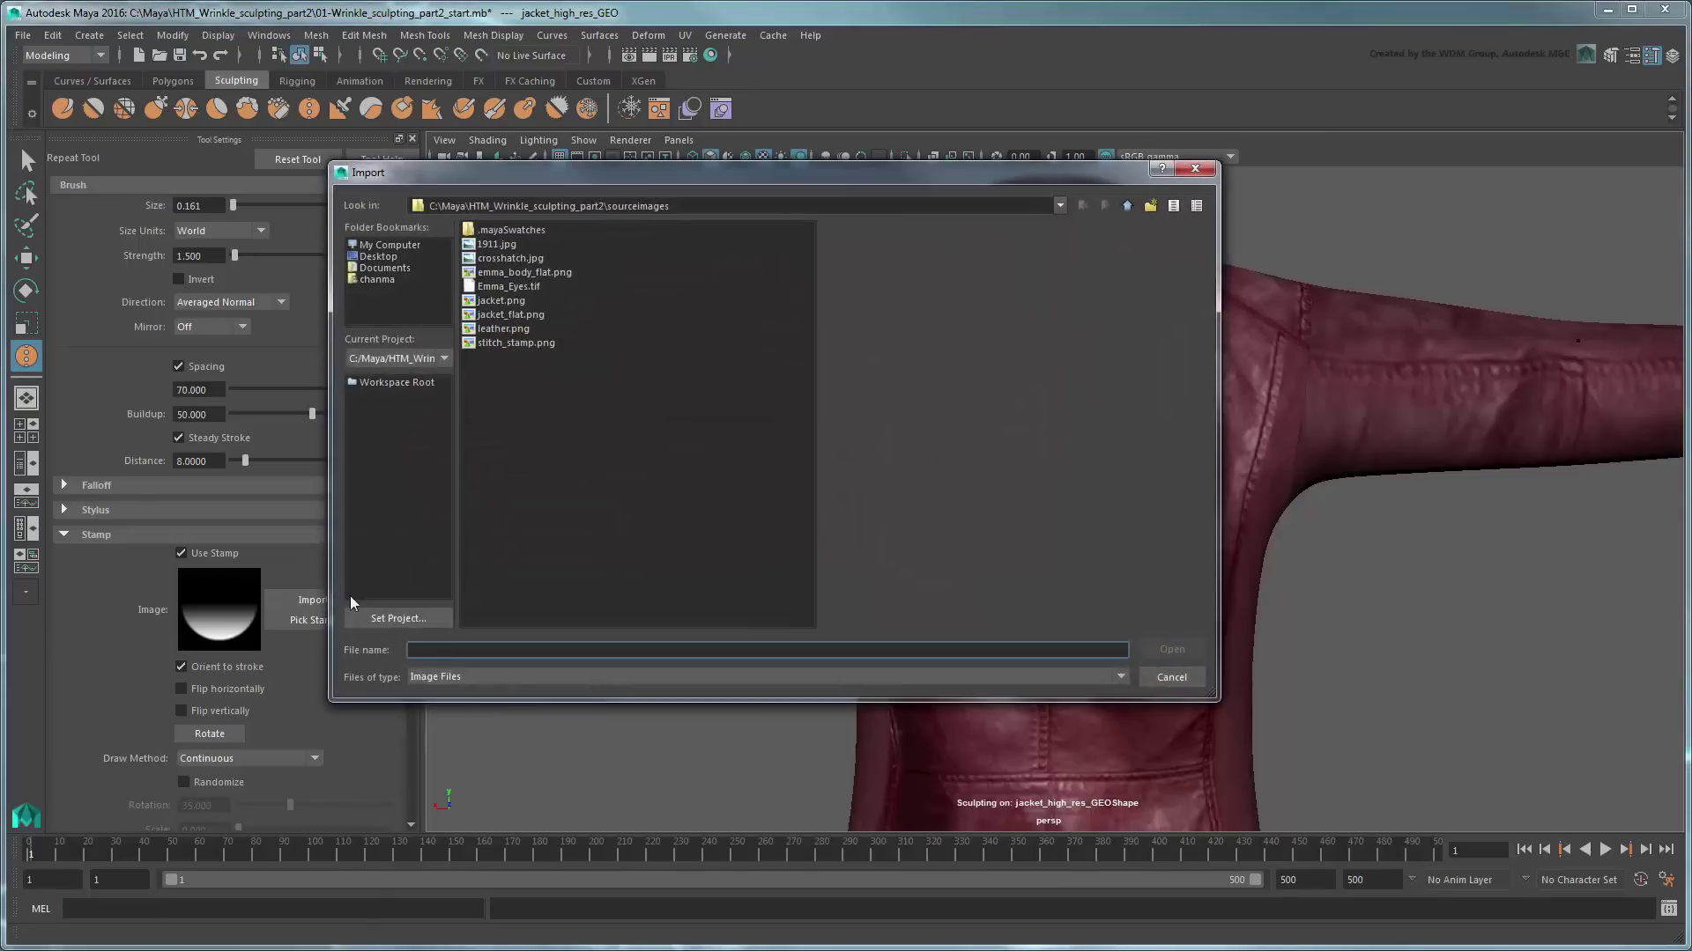
click(493, 342)
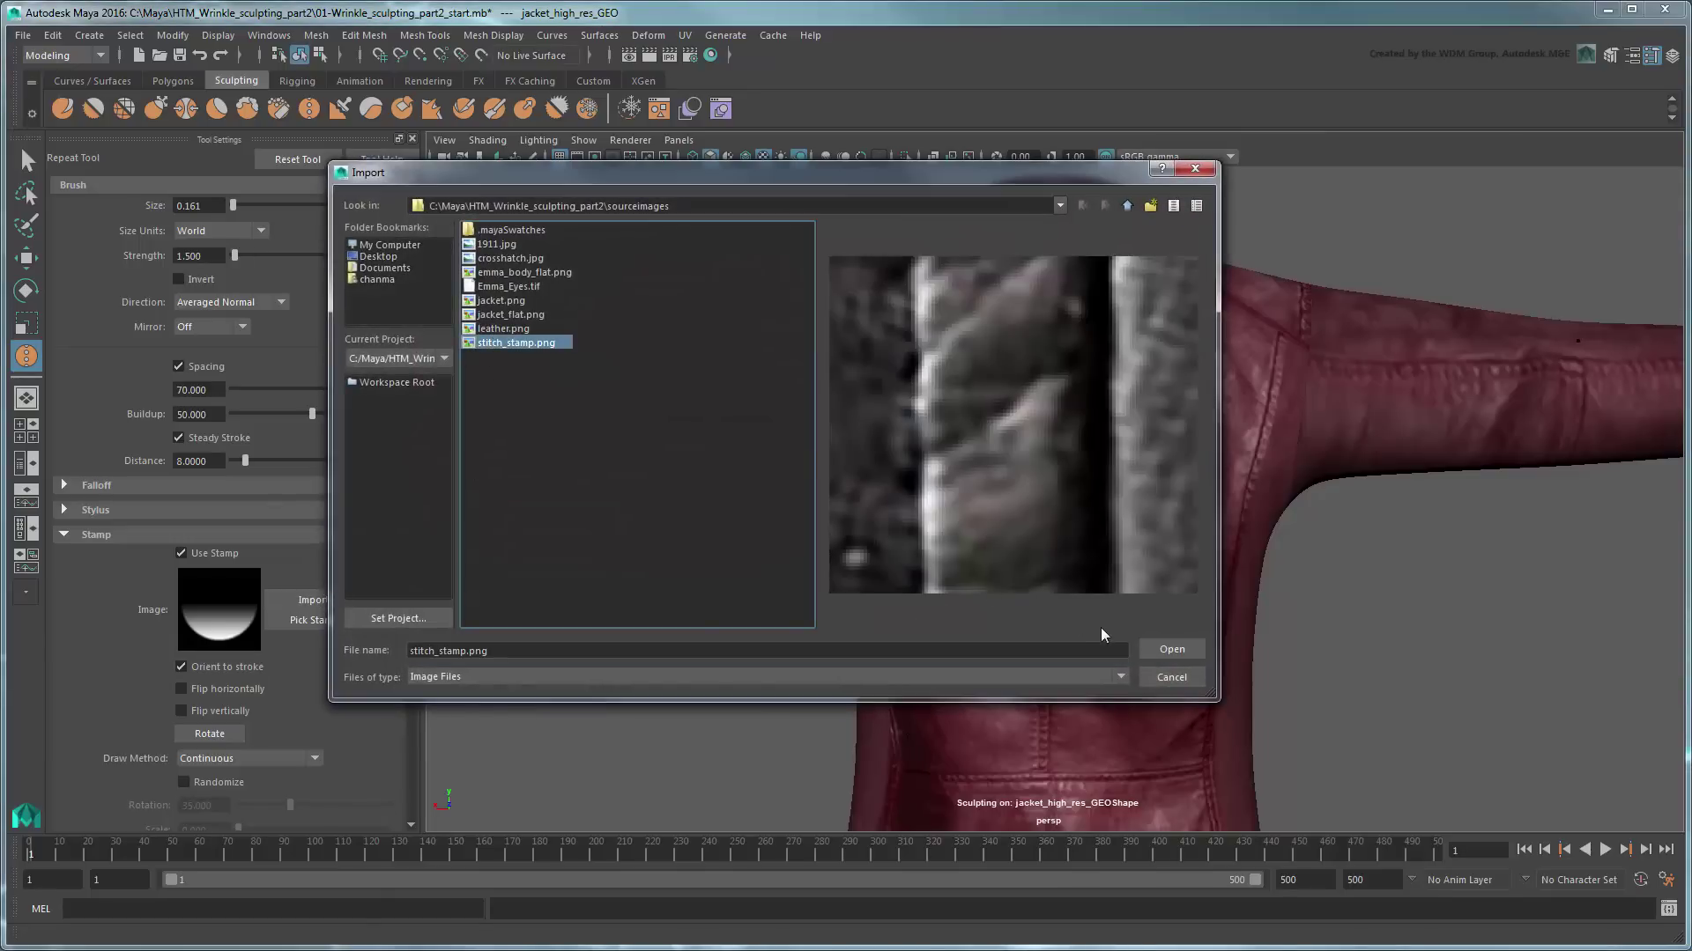
click(1163, 651)
drag(1053, 238, 1044, 830)
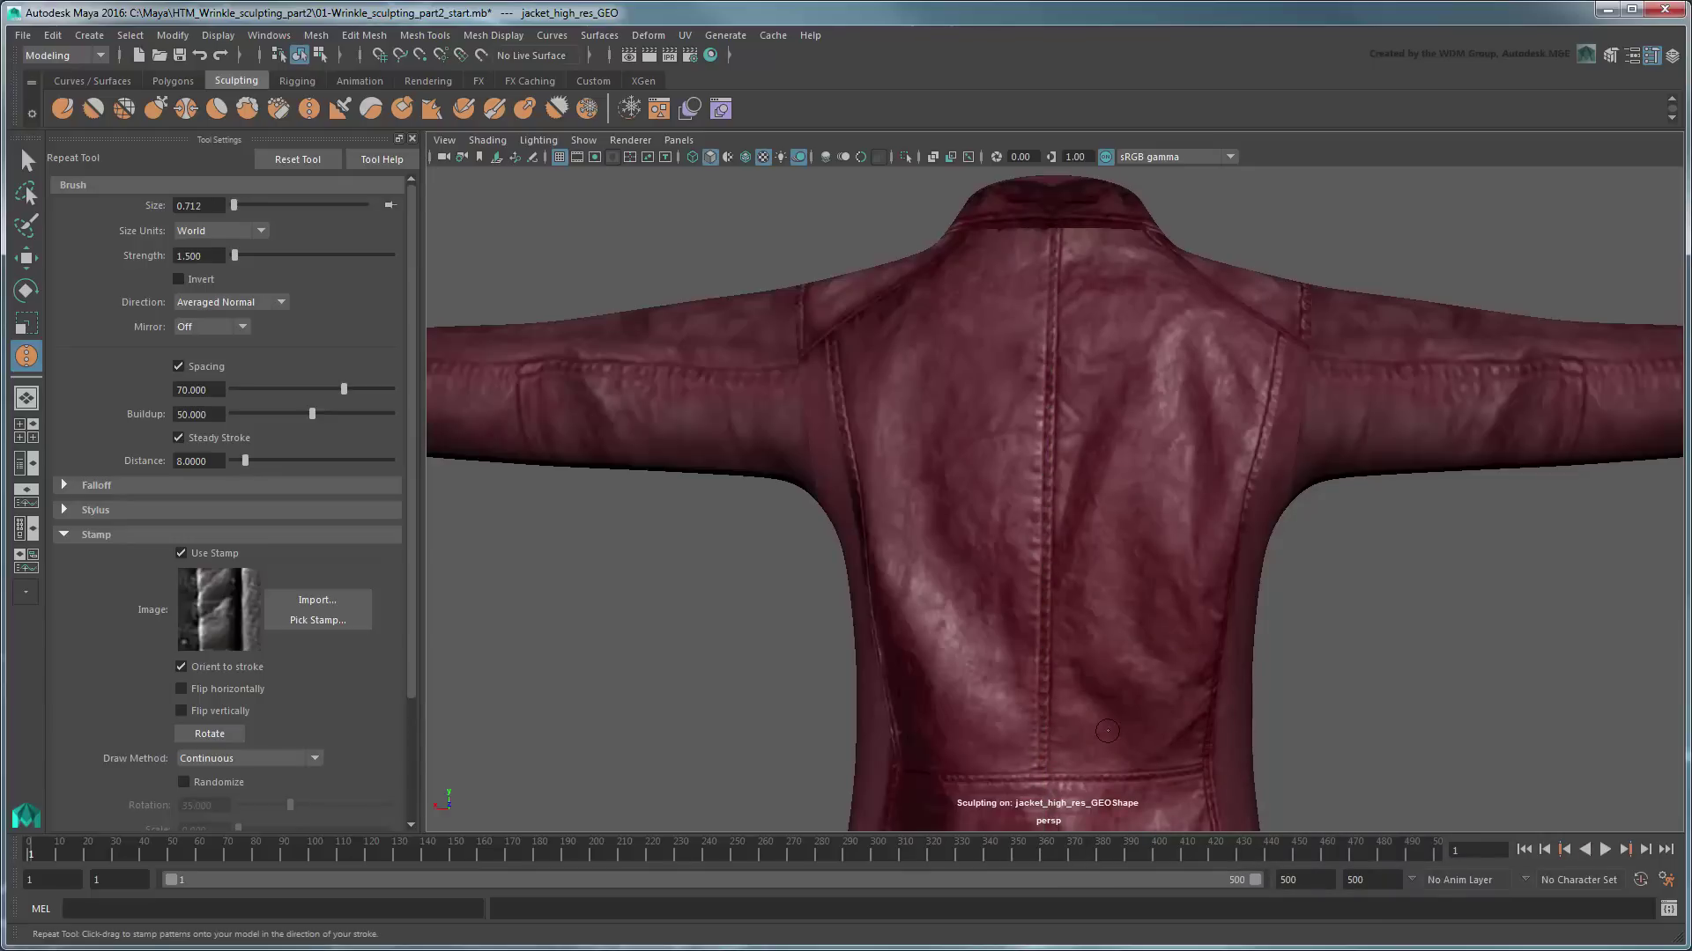
Step: Turn on Object X mirroring and stamp stitches down the back seam to the hem
click(767, 159)
mouse_move(785, 251)
alt+mouse_down()
mouse_move(959, 367)
mouse_move(859, 375)
alt+mouse_up()
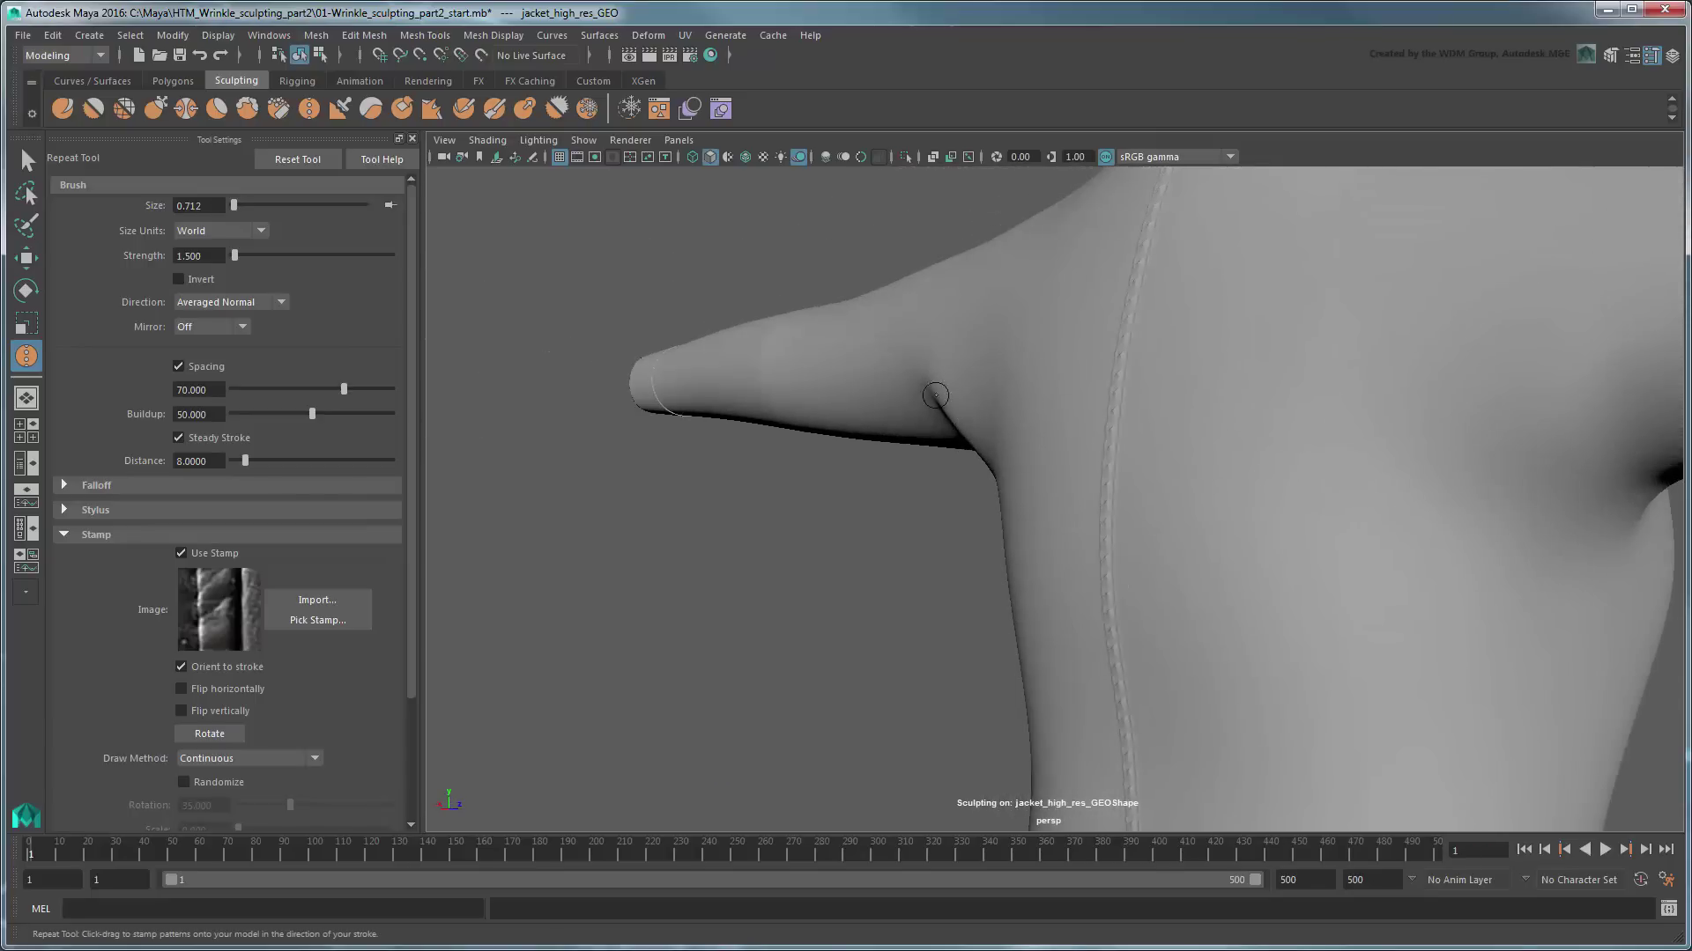
click(763, 156)
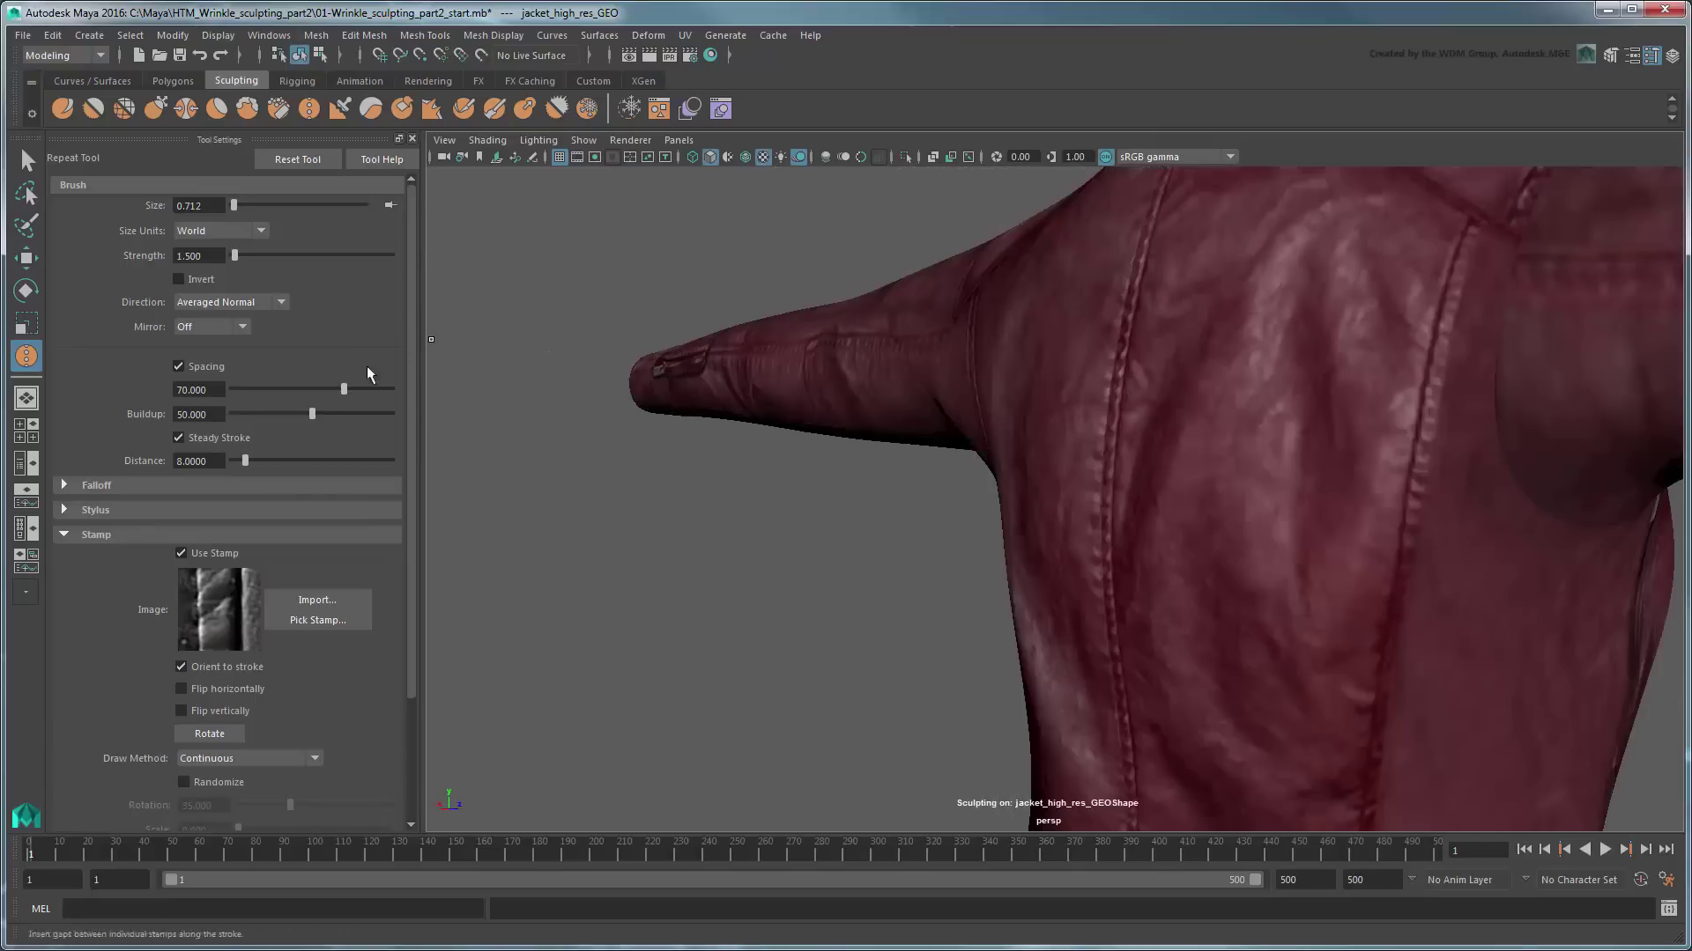
click(208, 327)
click(209, 362)
alt+drag(1005, 436, 1088, 446)
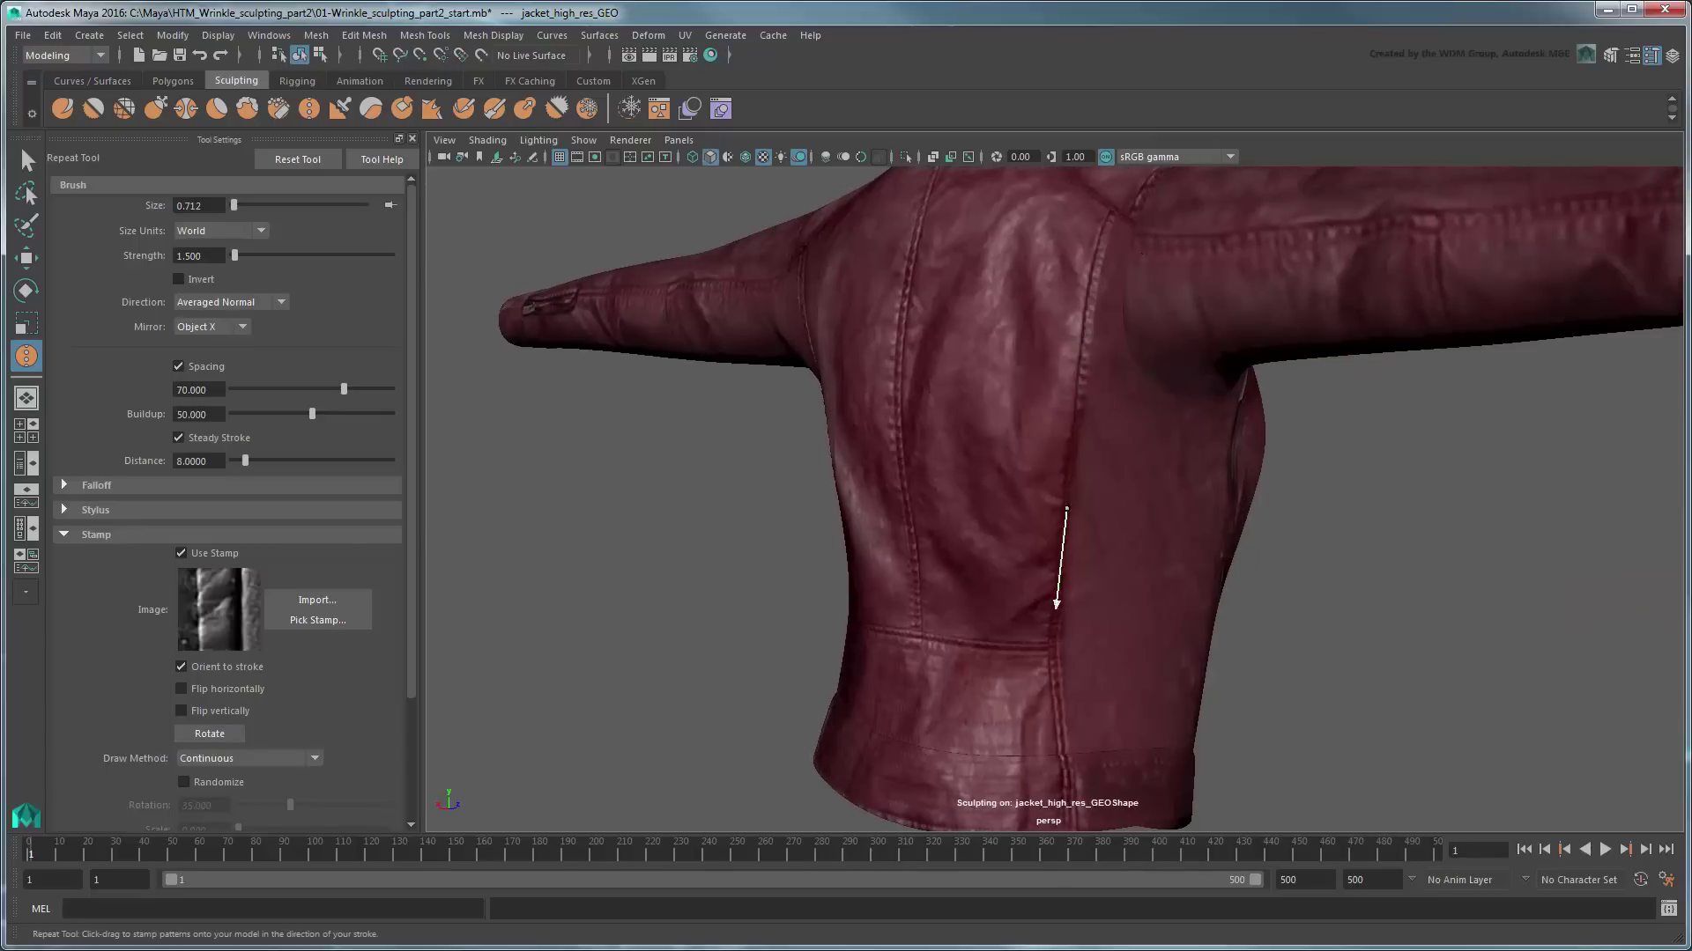
drag(1110, 215, 1061, 826)
Step: Enlarge the brush, stamp two stitch rows along the left sleeve seam, and check untextured
mouse_move(1141, 661)
alt+mouse_down()
mouse_move(1117, 583)
mouse_move(1404, 558)
alt+mouse_up()
alt+right_drag(1403, 559, 1190, 595)
alt+right_drag(925, 397, 1189, 437)
alt+middle_drag(925, 437, 602, 420)
drag(601, 421, 1547, 445)
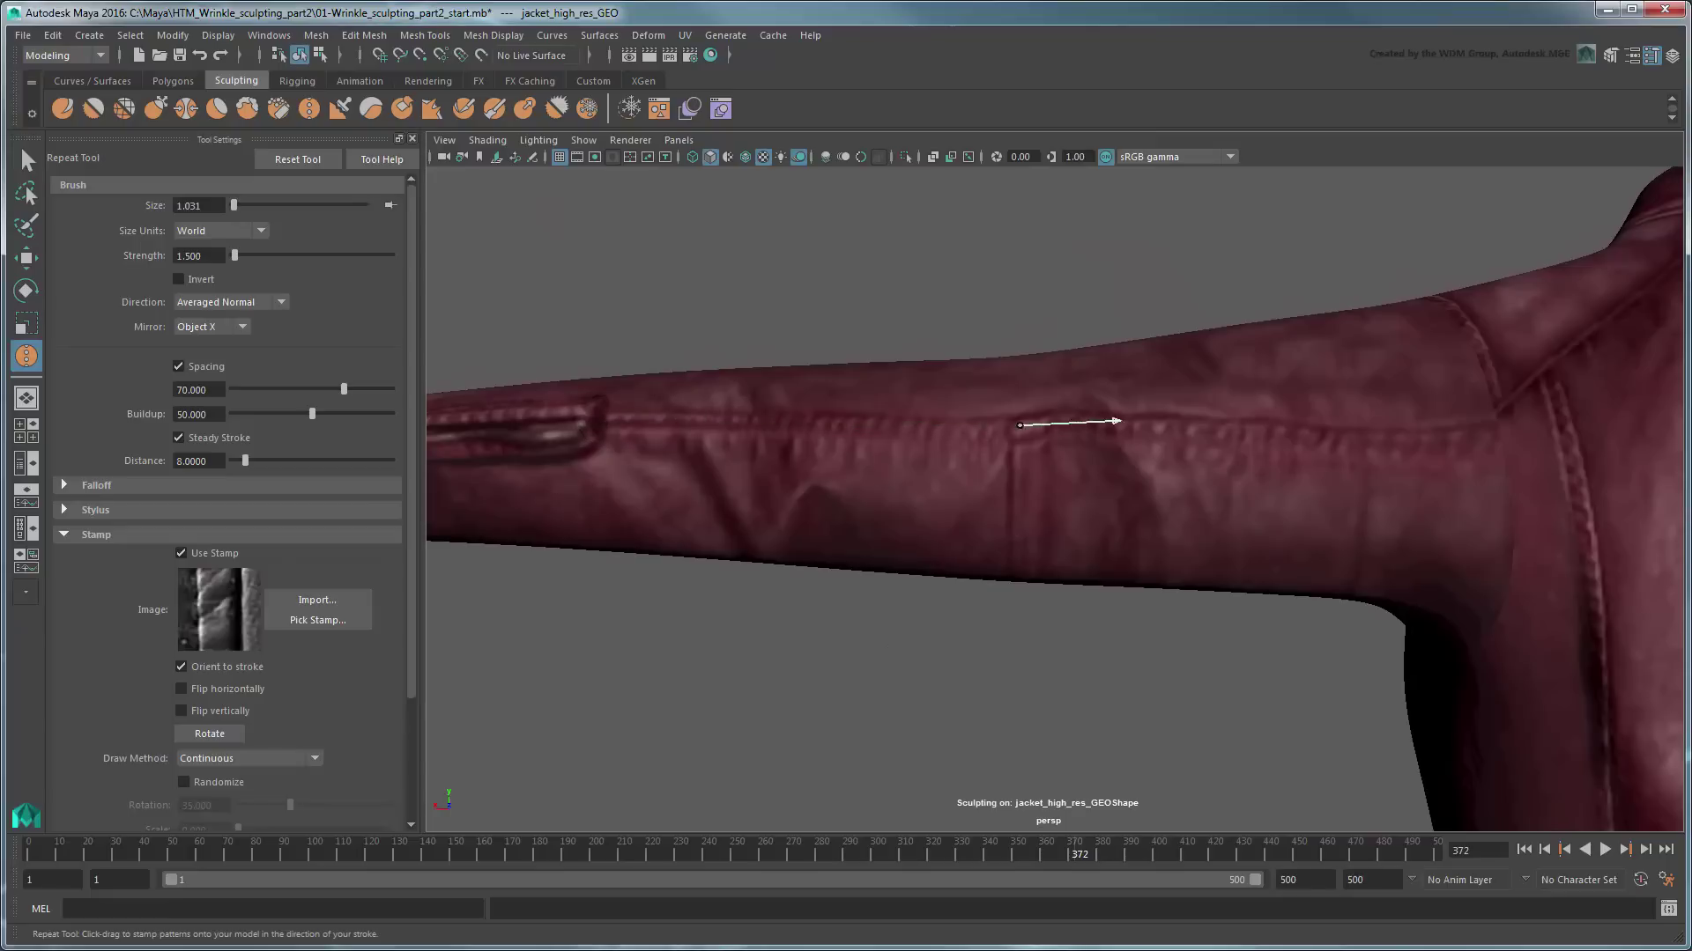
drag(1044, 433, 1028, 574)
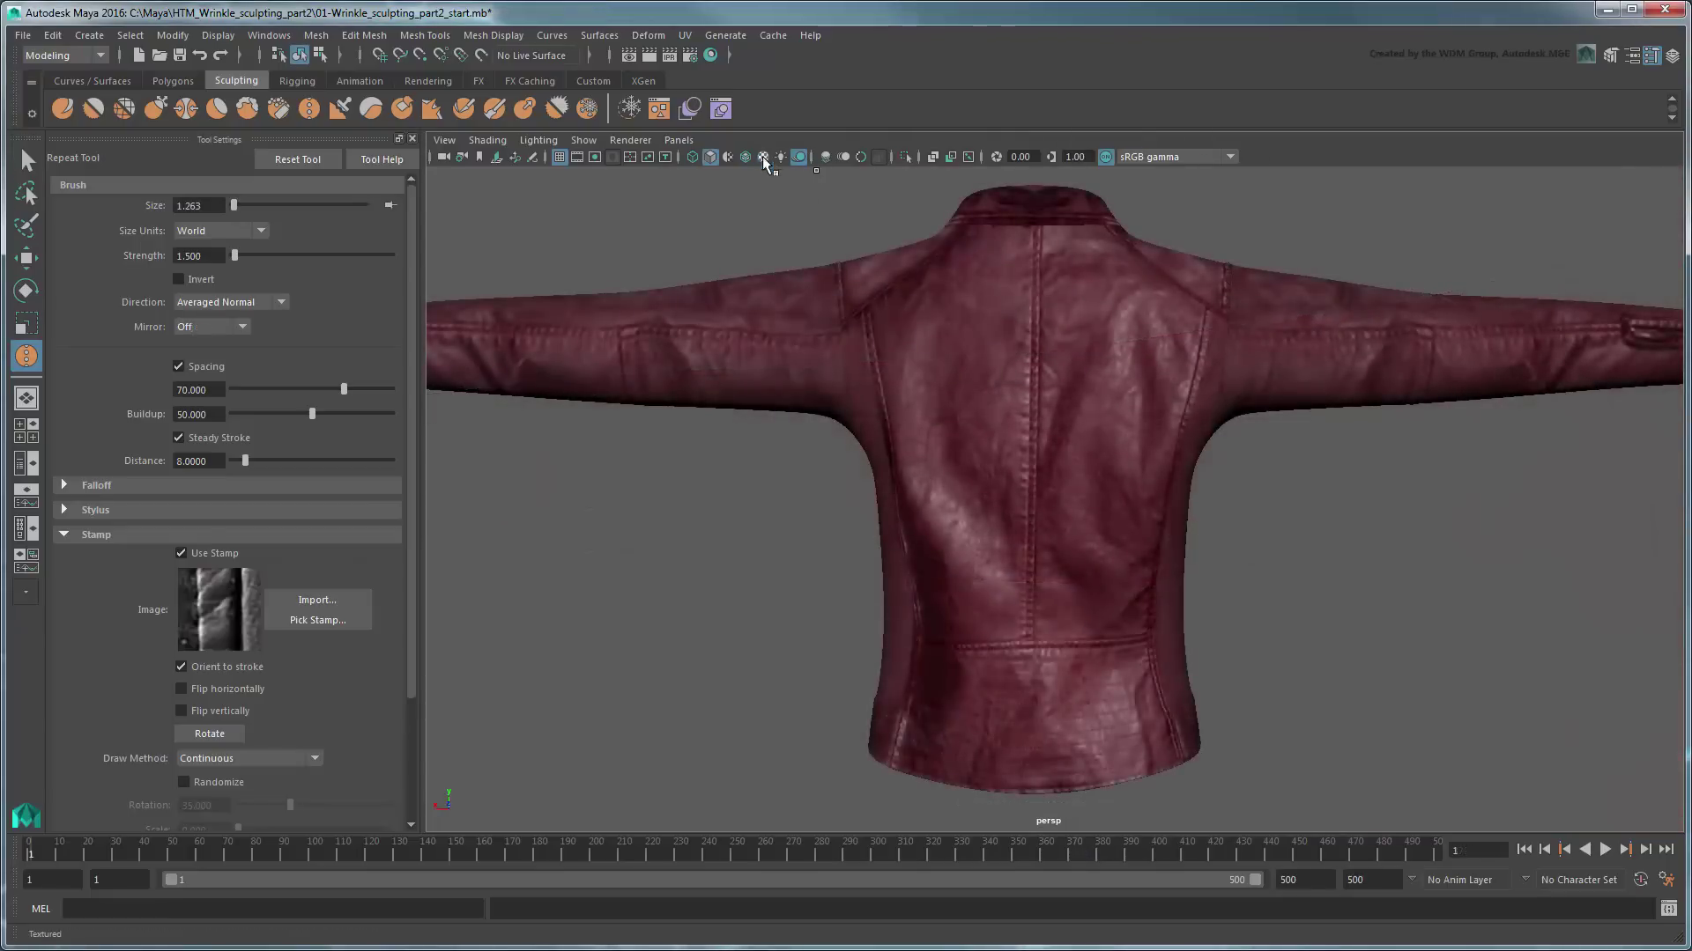
click(765, 159)
alt+drag(974, 277, 899, 303)
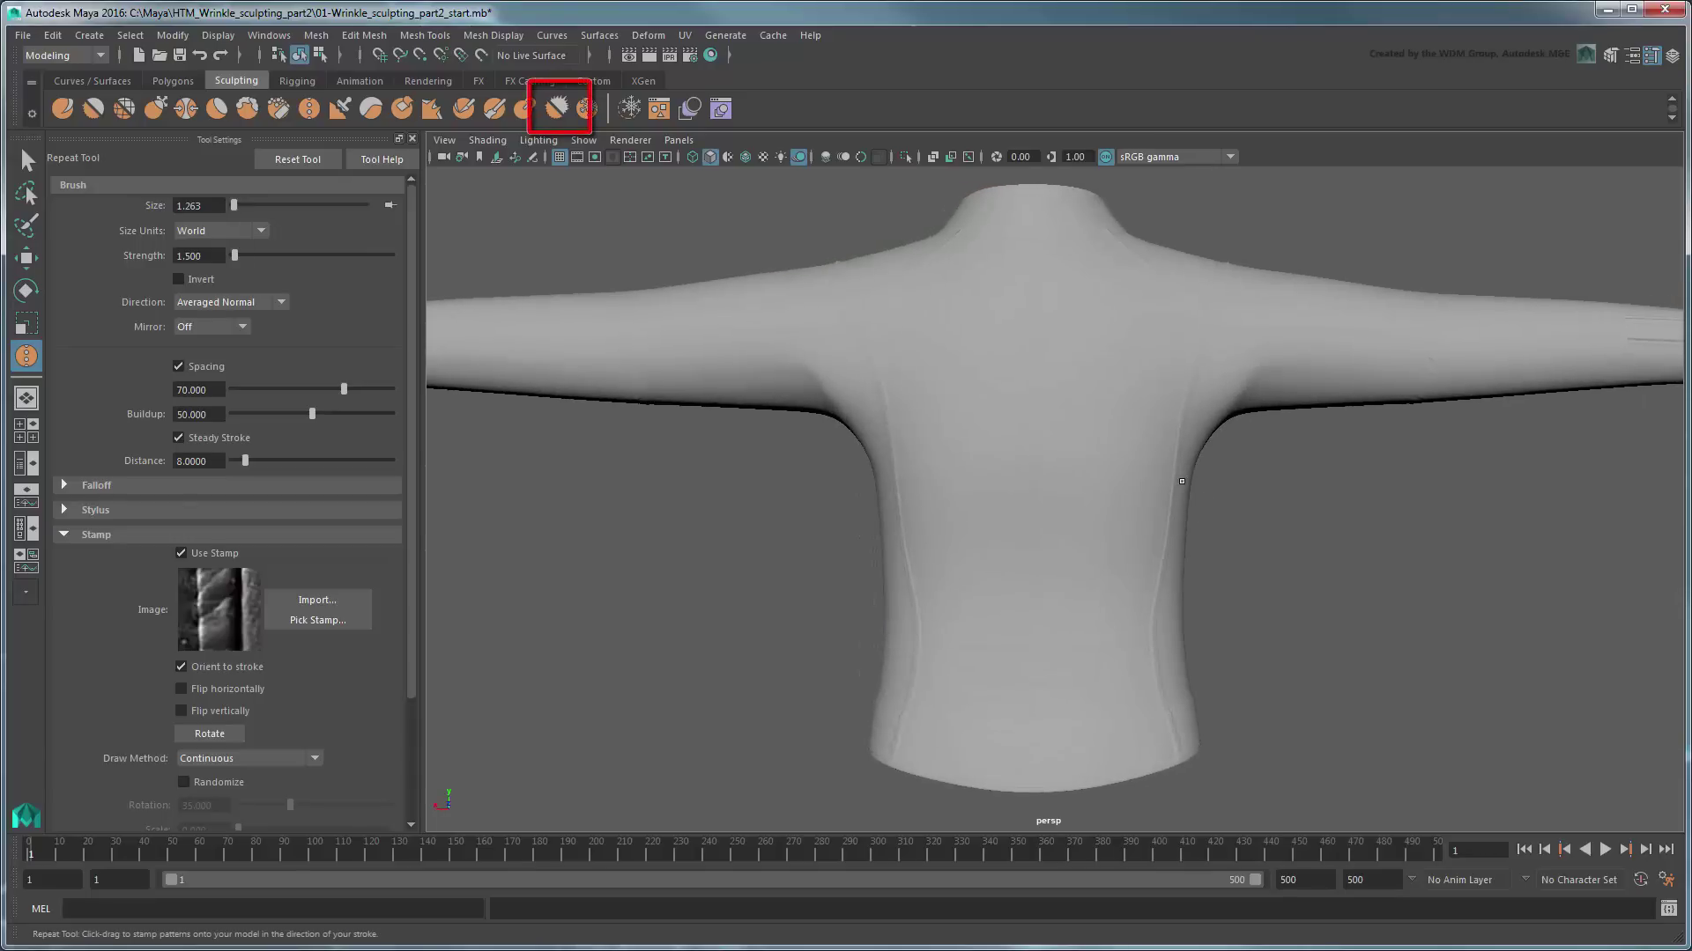
scroll(884, 385, up, 3)
Step: Pick the Amplify tool and orbit around the jacket back
click(557, 106)
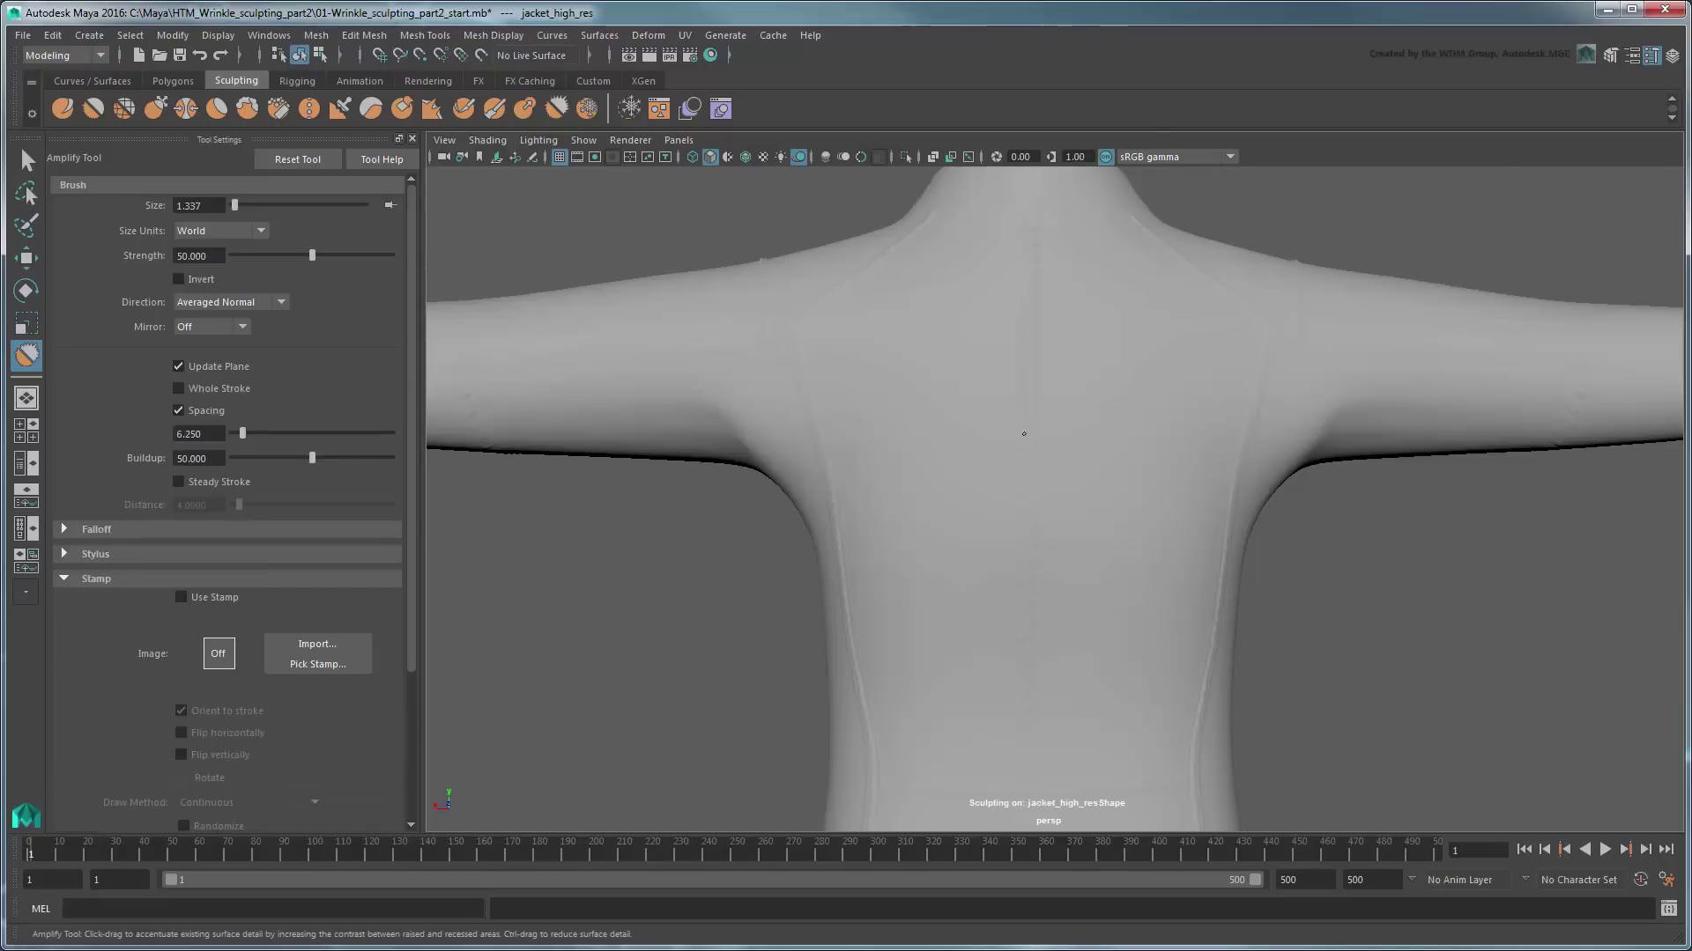
alt+drag(1028, 480, 1118, 558)
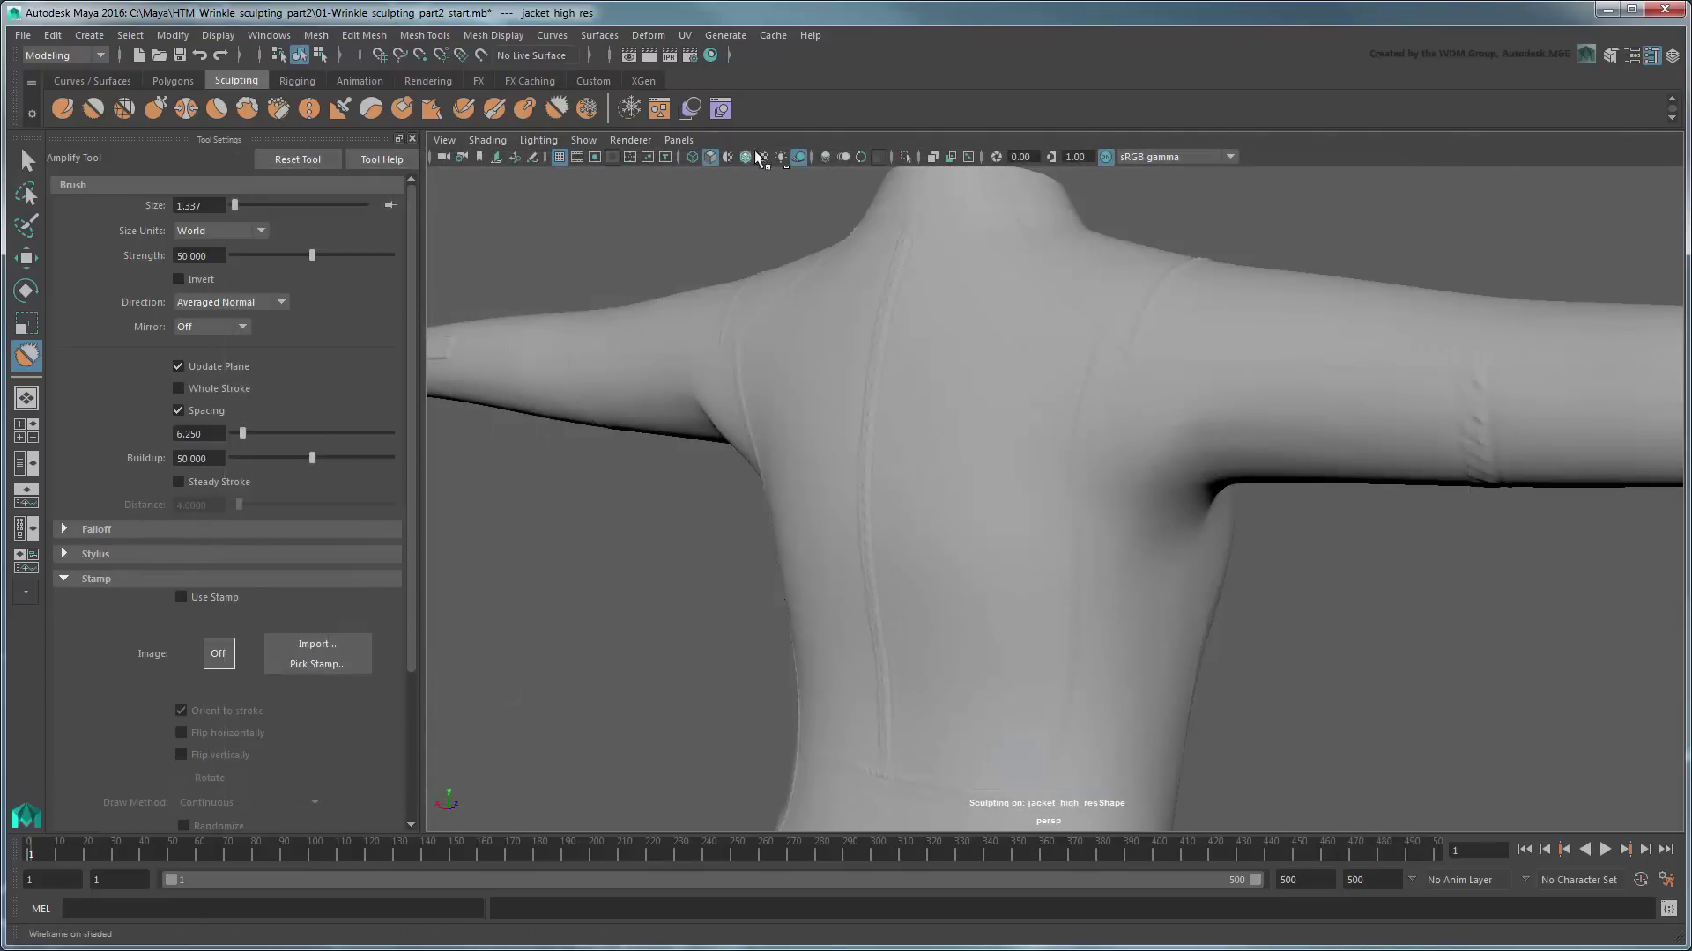
Step: Switch back to the Sculpt brush, shrink it, and sculpt folds on the upper and lower back
click(763, 156)
alt+drag(709, 322, 819, 328)
click(62, 107)
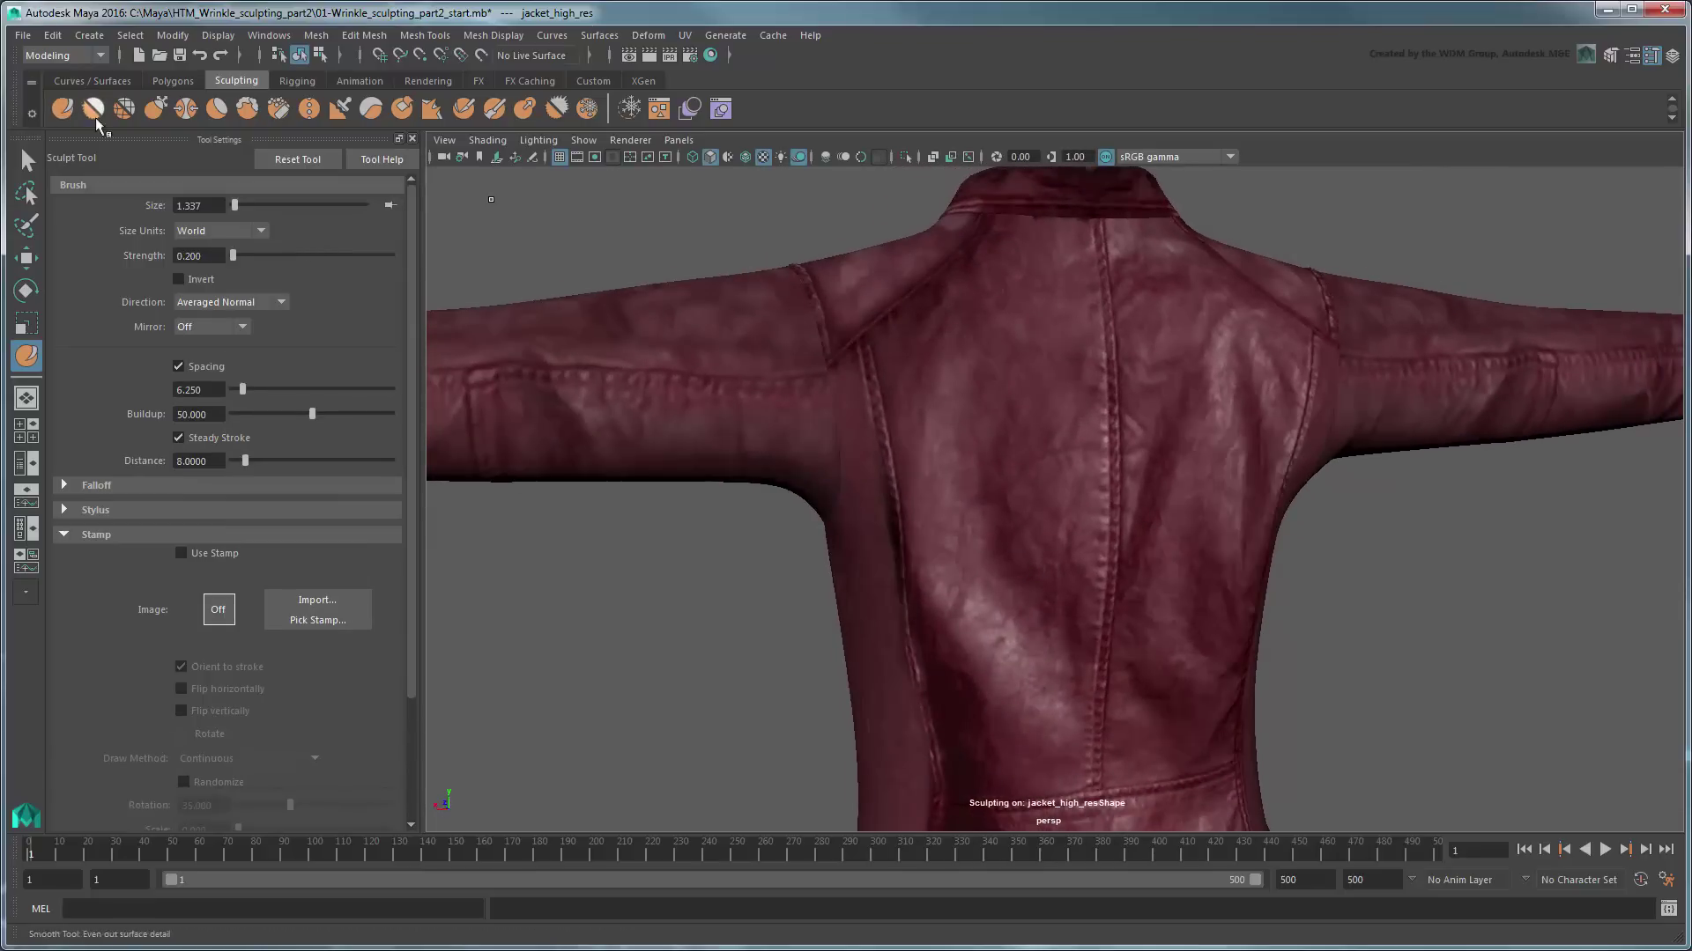
alt+right_drag(793, 436, 918, 423)
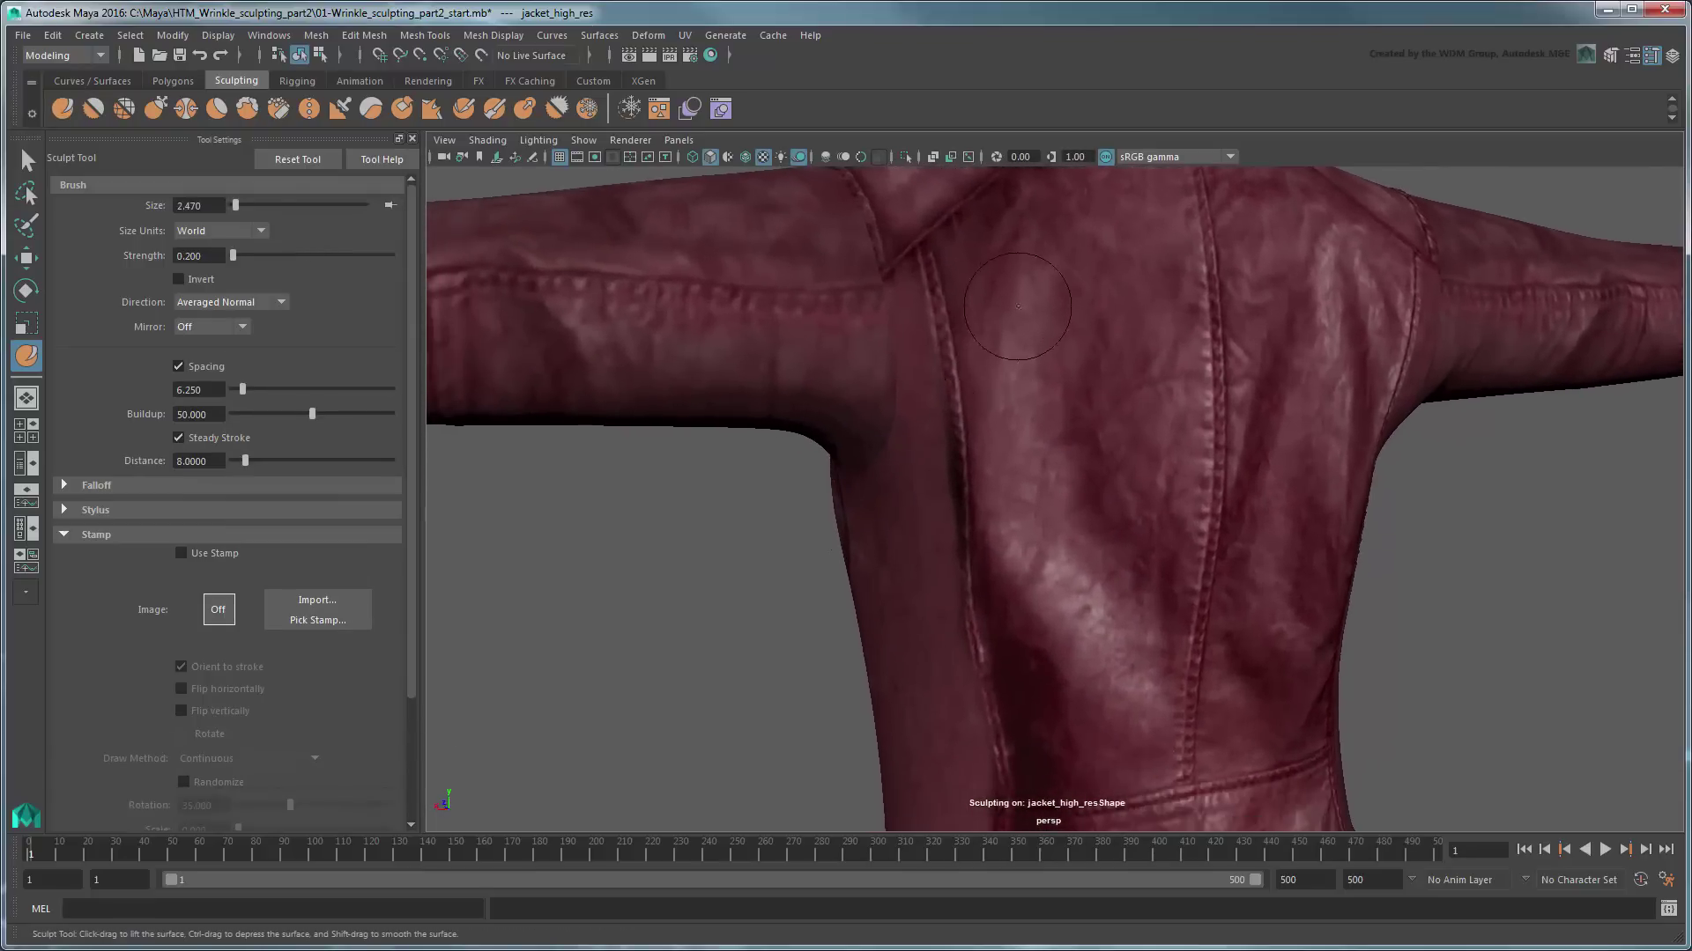
drag(1018, 293, 1015, 265)
click(763, 156)
alt+right_drag(1075, 706, 987, 642)
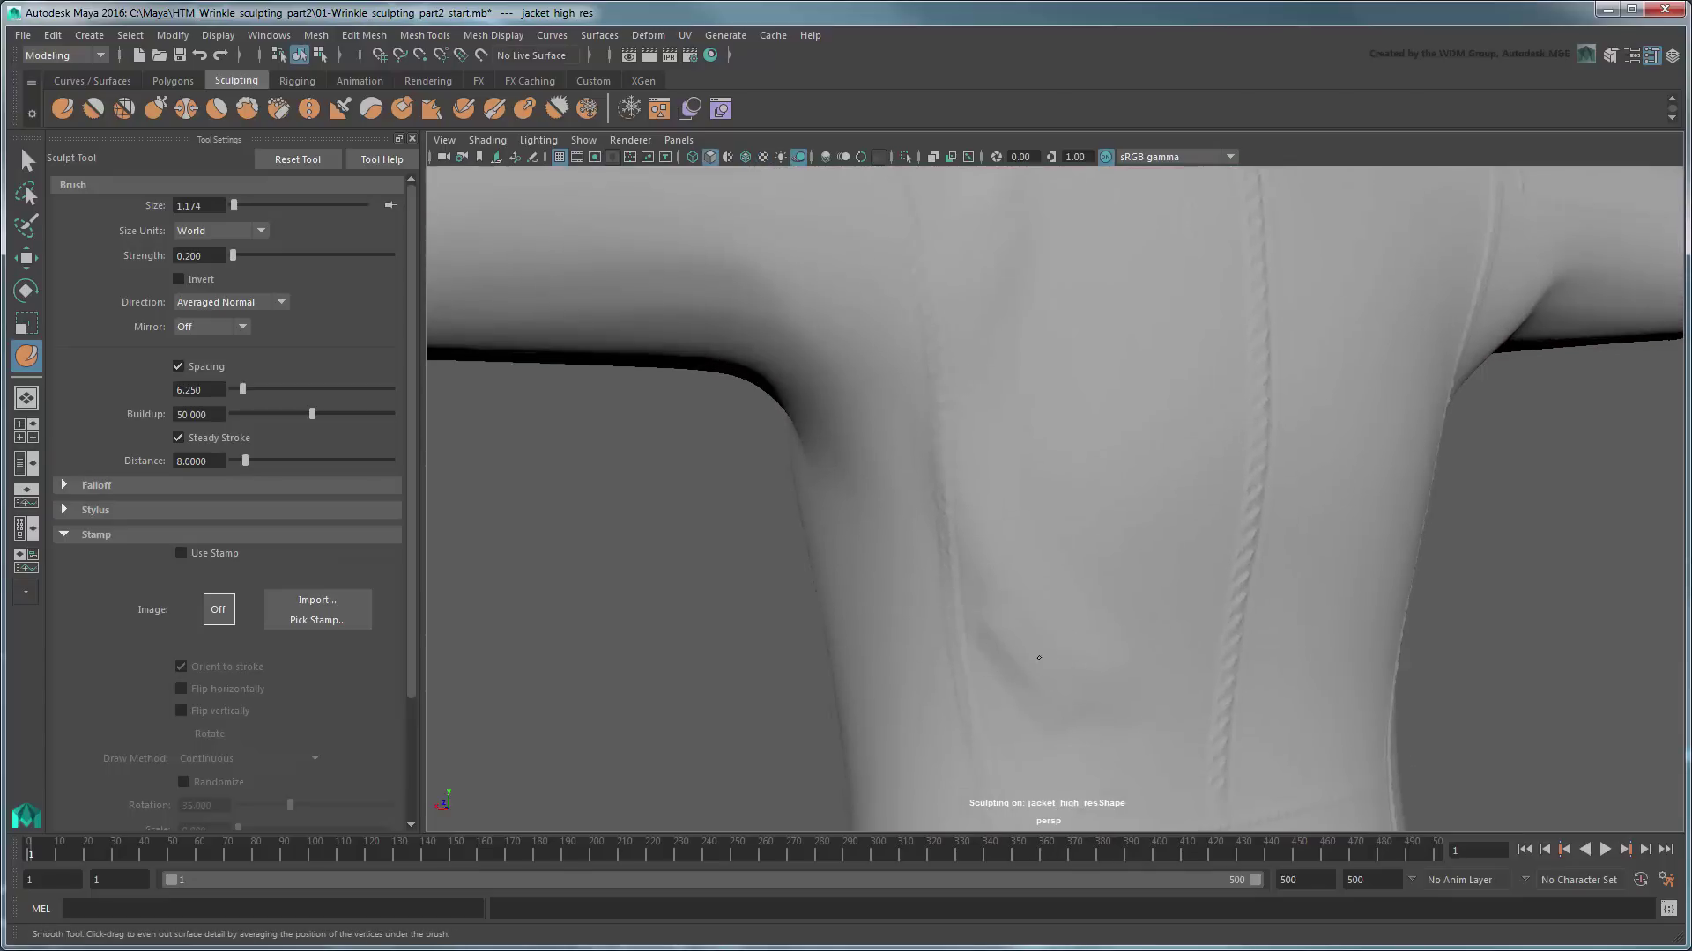
mouse_move(1150, 695)
alt+right_down()
mouse_move(1031, 389)
mouse_move(1145, 408)
alt+right_up()
Step: Refine the back wrinkles with a slightly smaller brush, checking them untextured from the side
key(6)
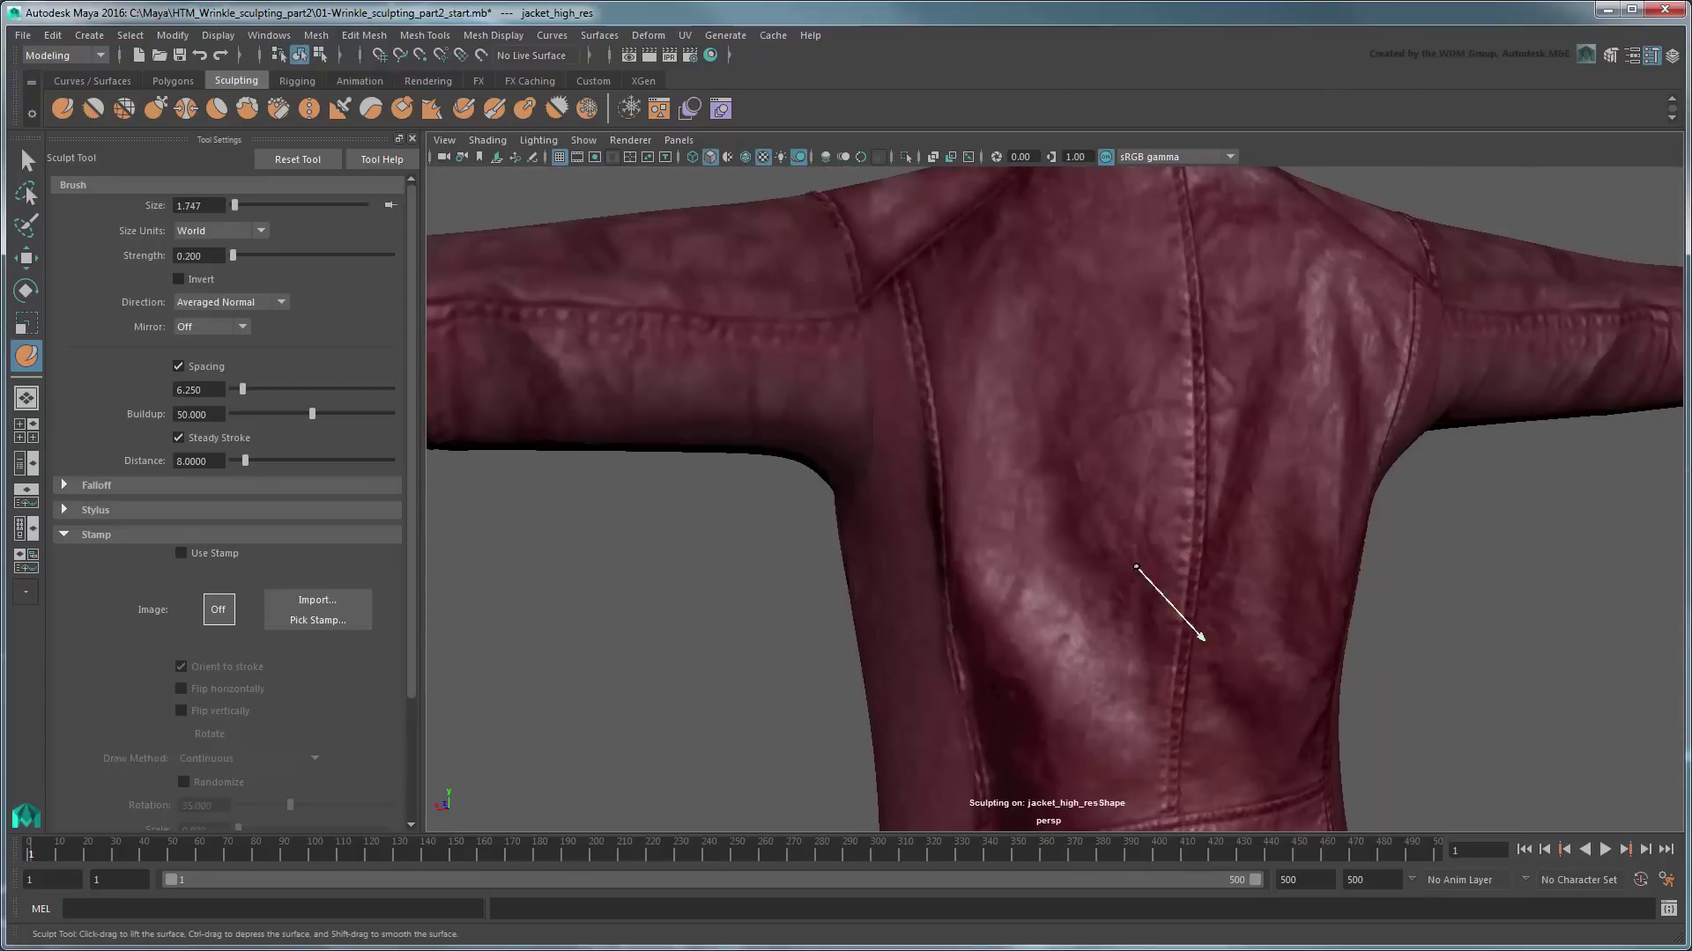
drag(1200, 643, 1164, 642)
key(5)
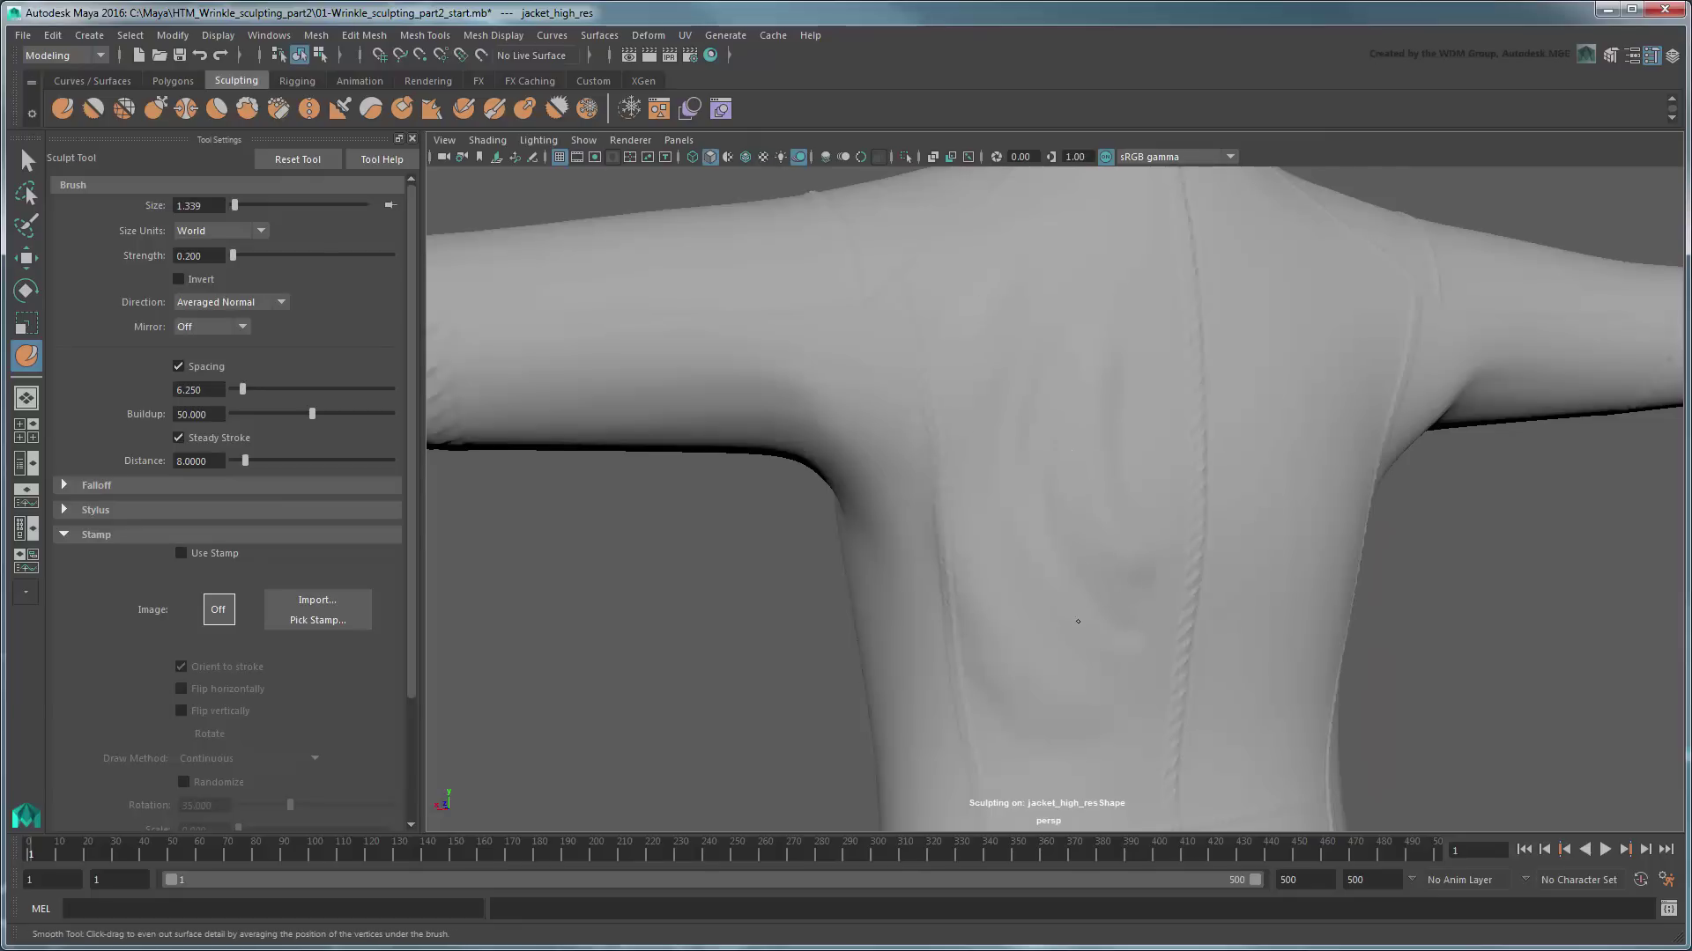
alt+right_drag(1018, 437, 968, 592)
scroll(1371, 642, down, 3)
scroll(1370, 642, down, 3)
scroll(1371, 642, down, 2)
alt+drag(1371, 643, 945, 637)
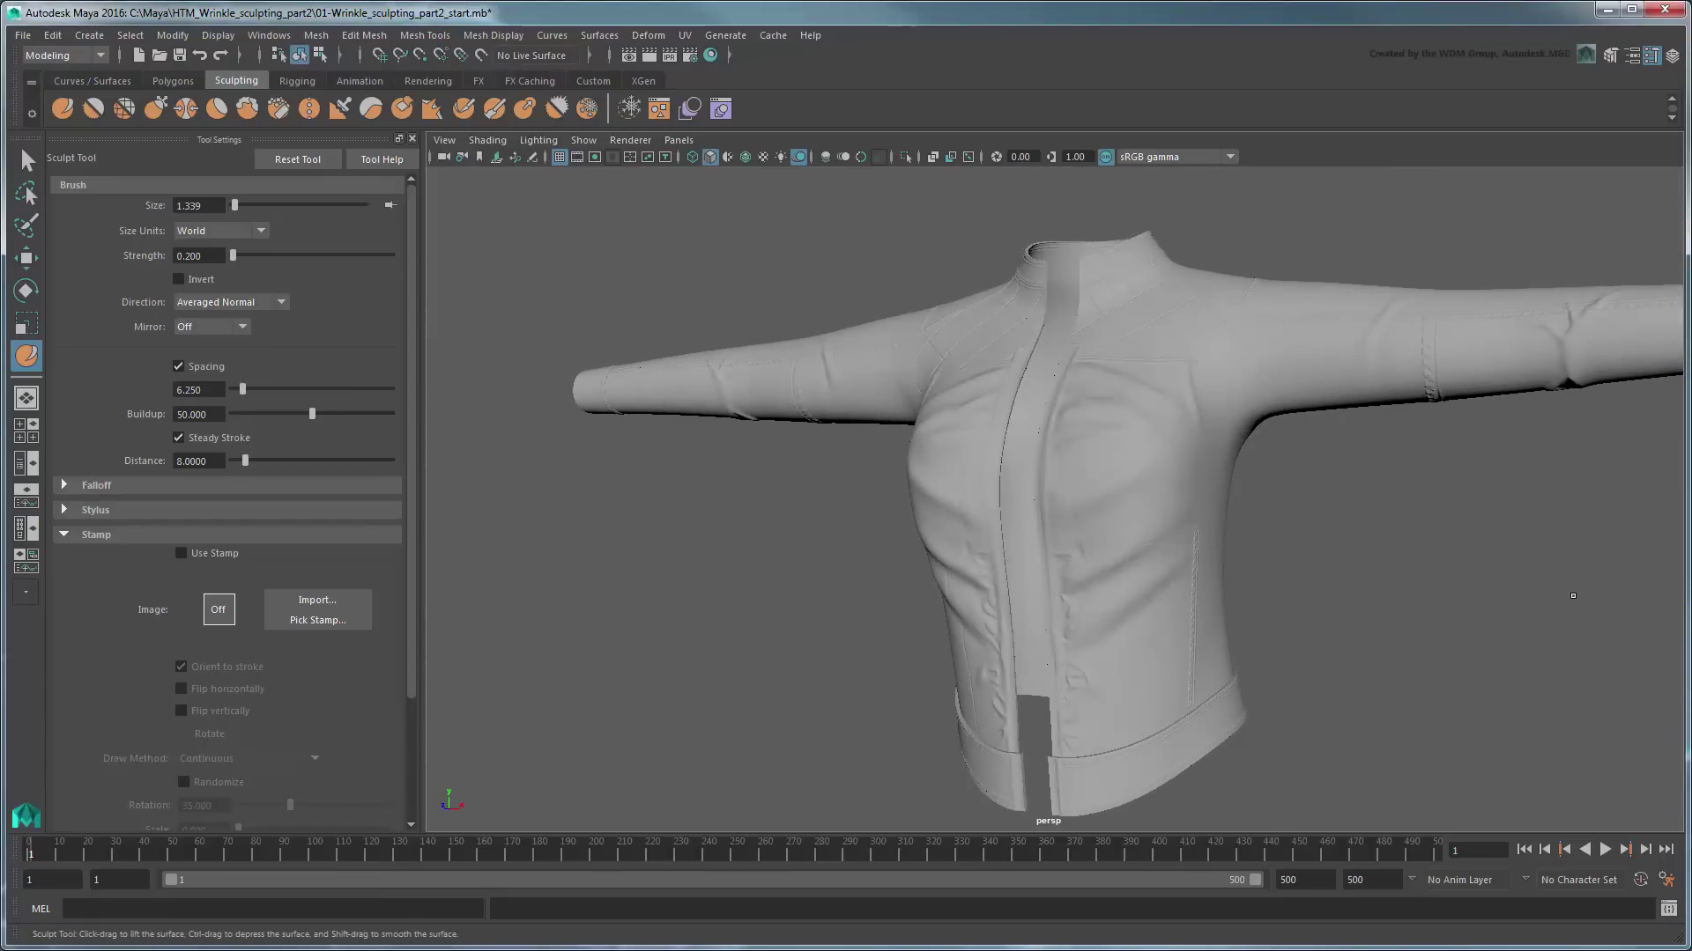
alt+drag(1570, 594, 1364, 590)
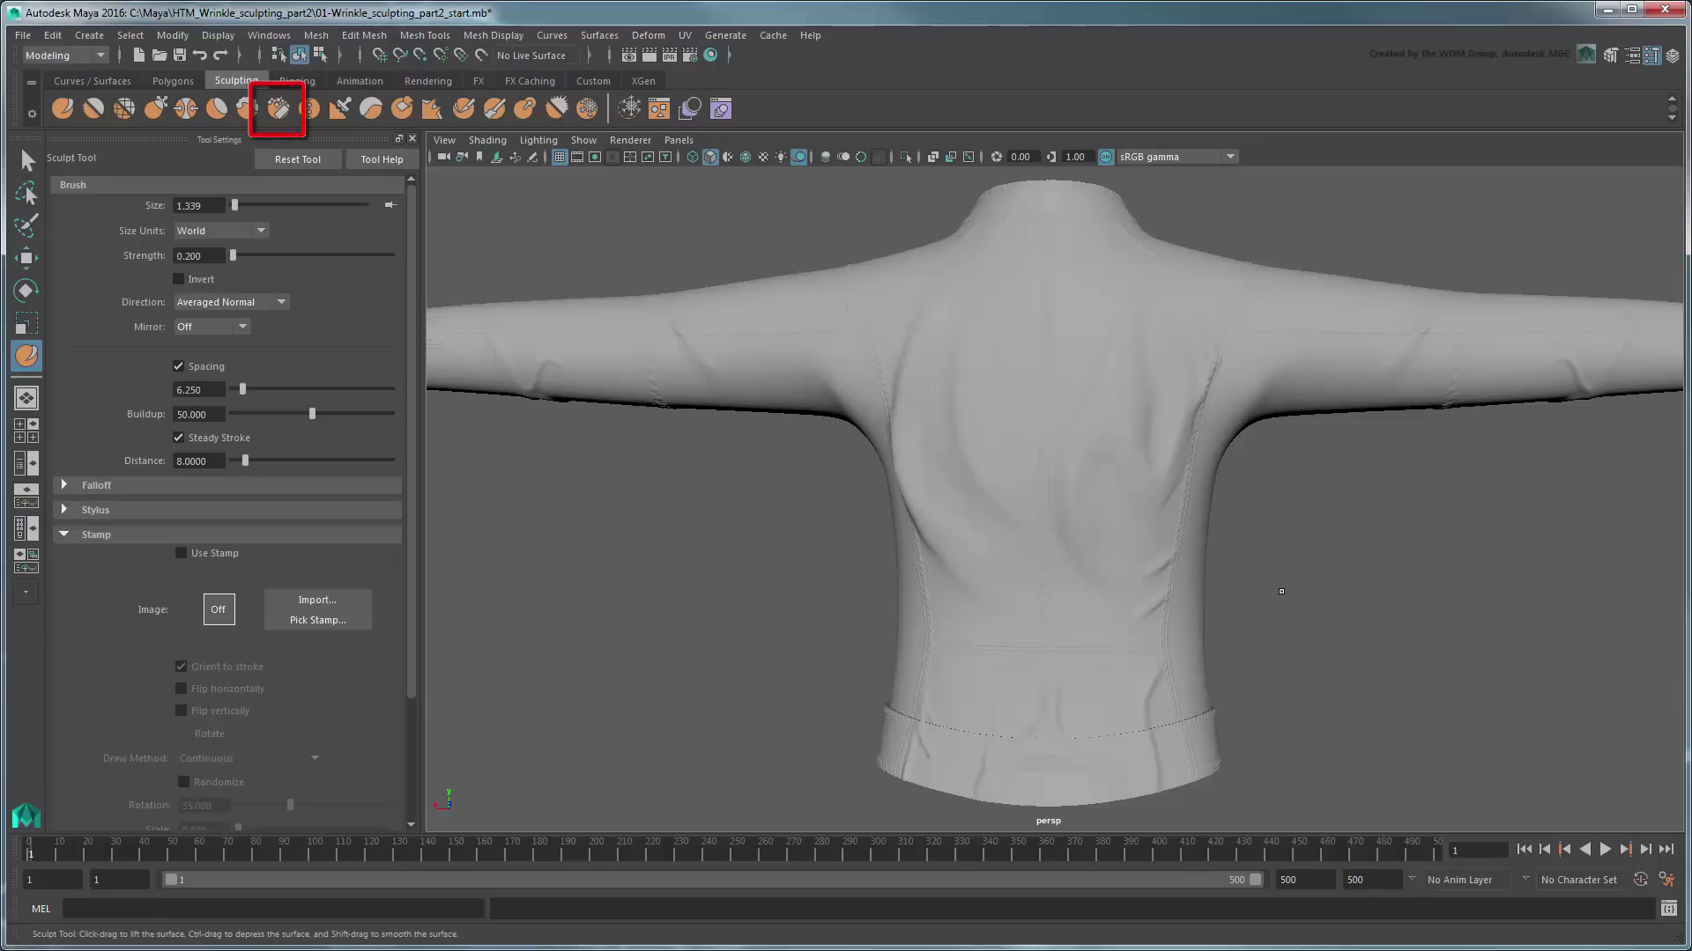
Step: Set the Spray tool to strength 0.3 with Invert on and Object X mirroring
click(280, 110)
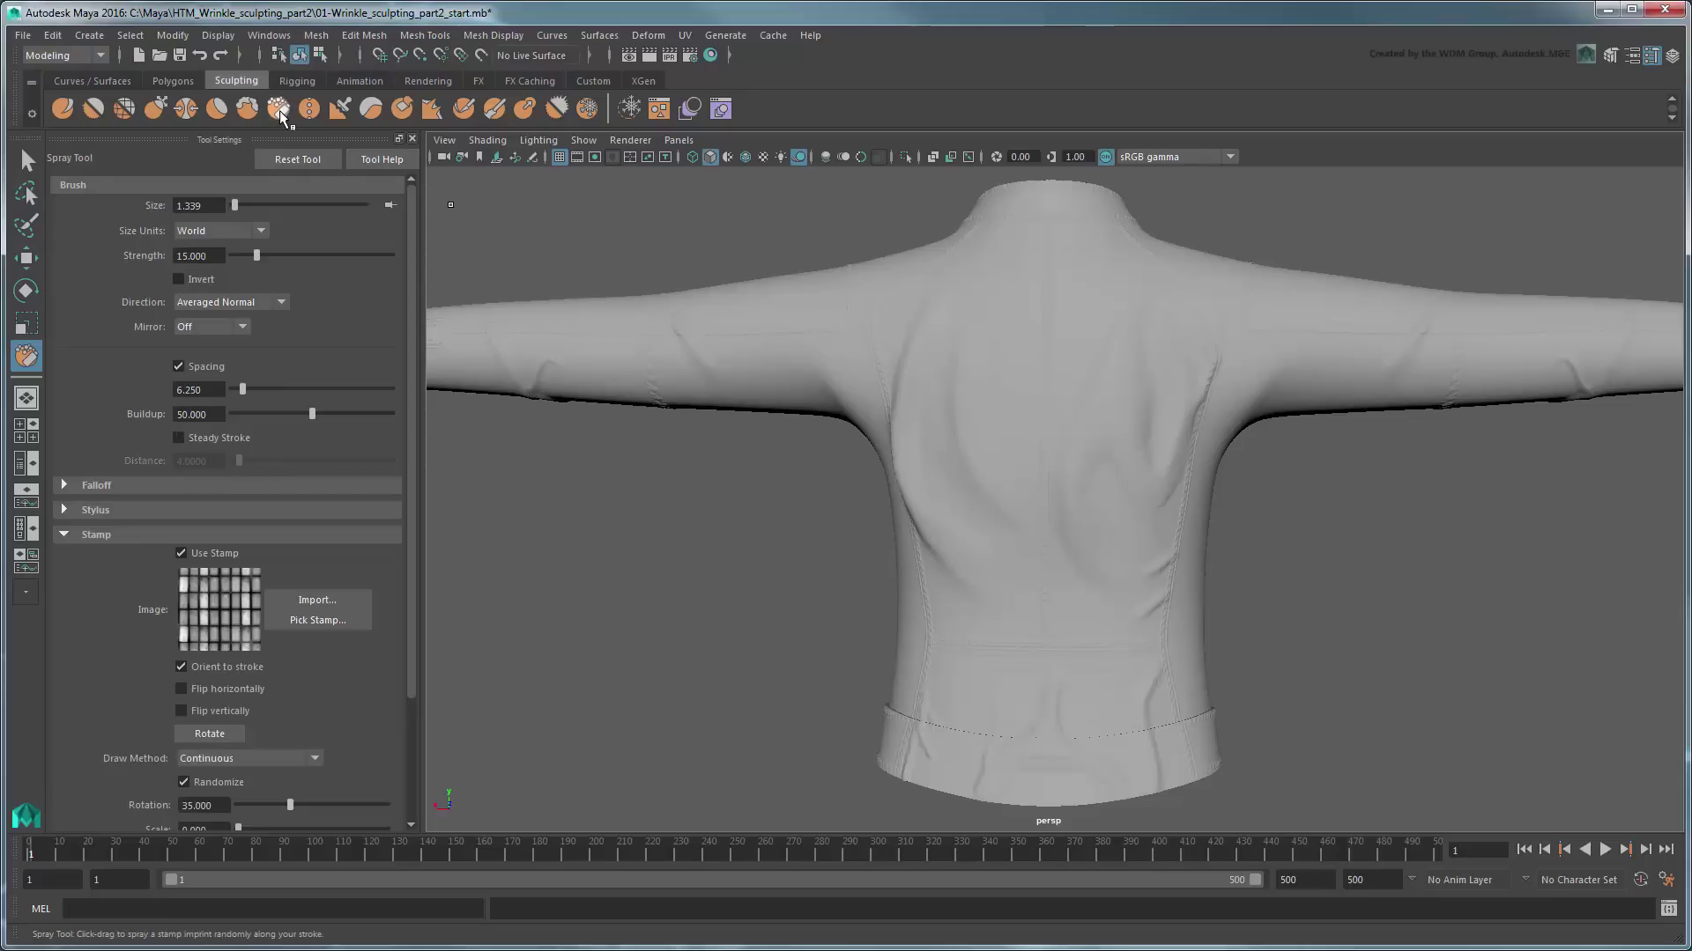
double_click(192, 255)
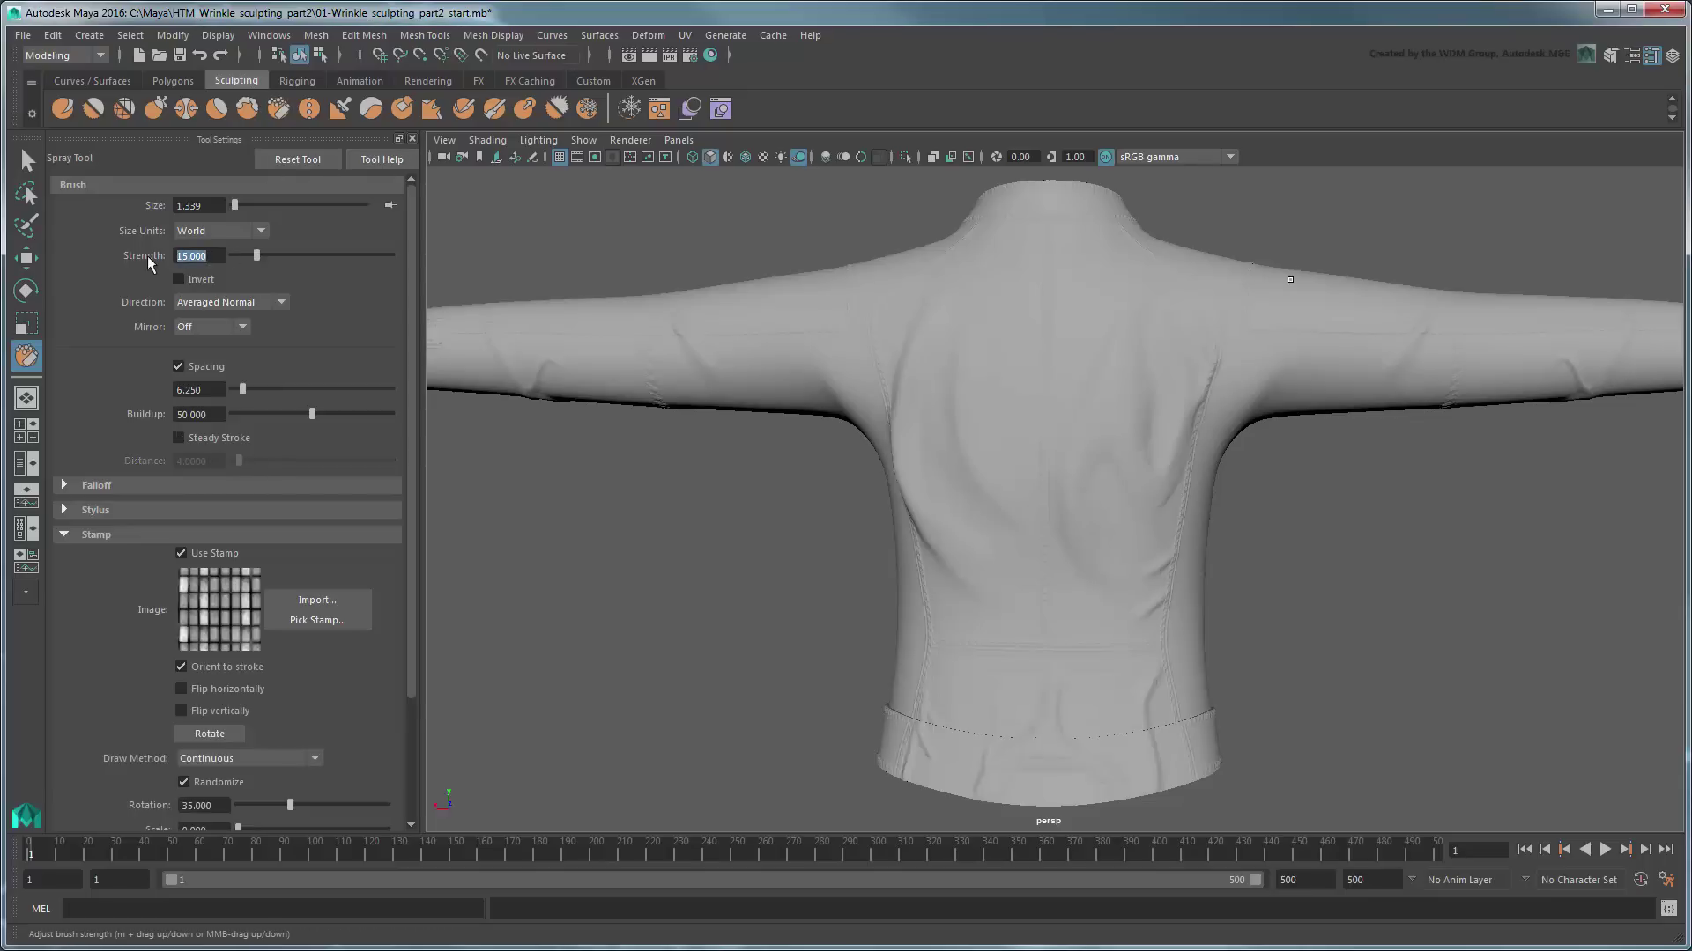
text(0.3)
key(Return)
click(186, 282)
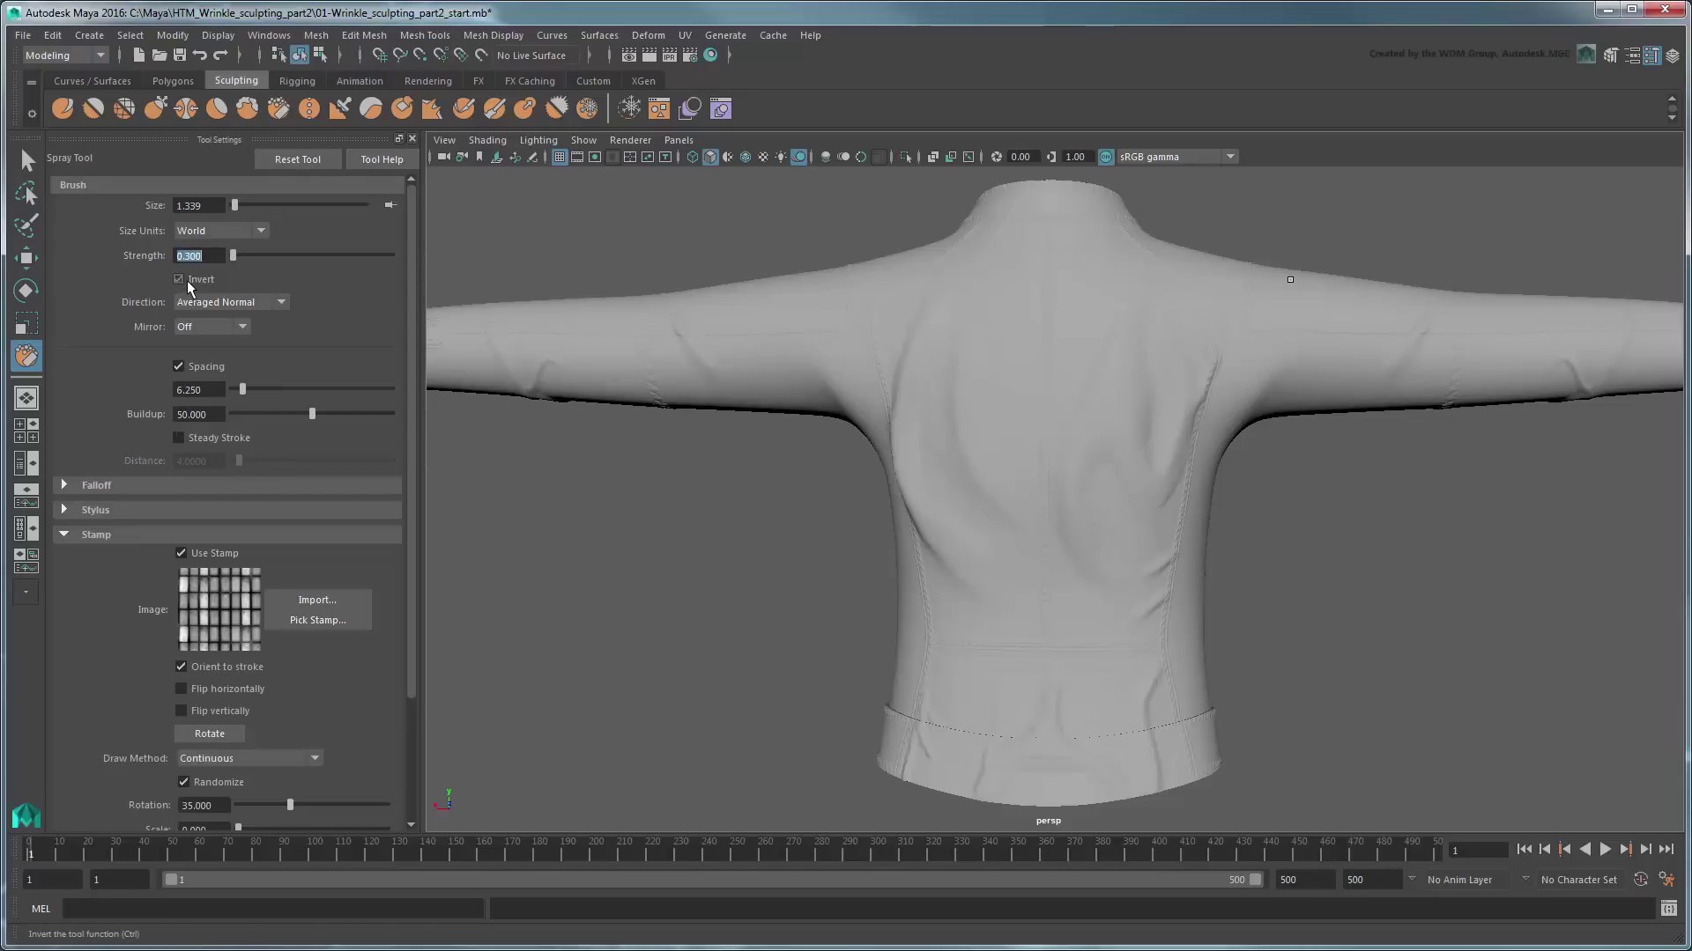
click(211, 327)
click(220, 354)
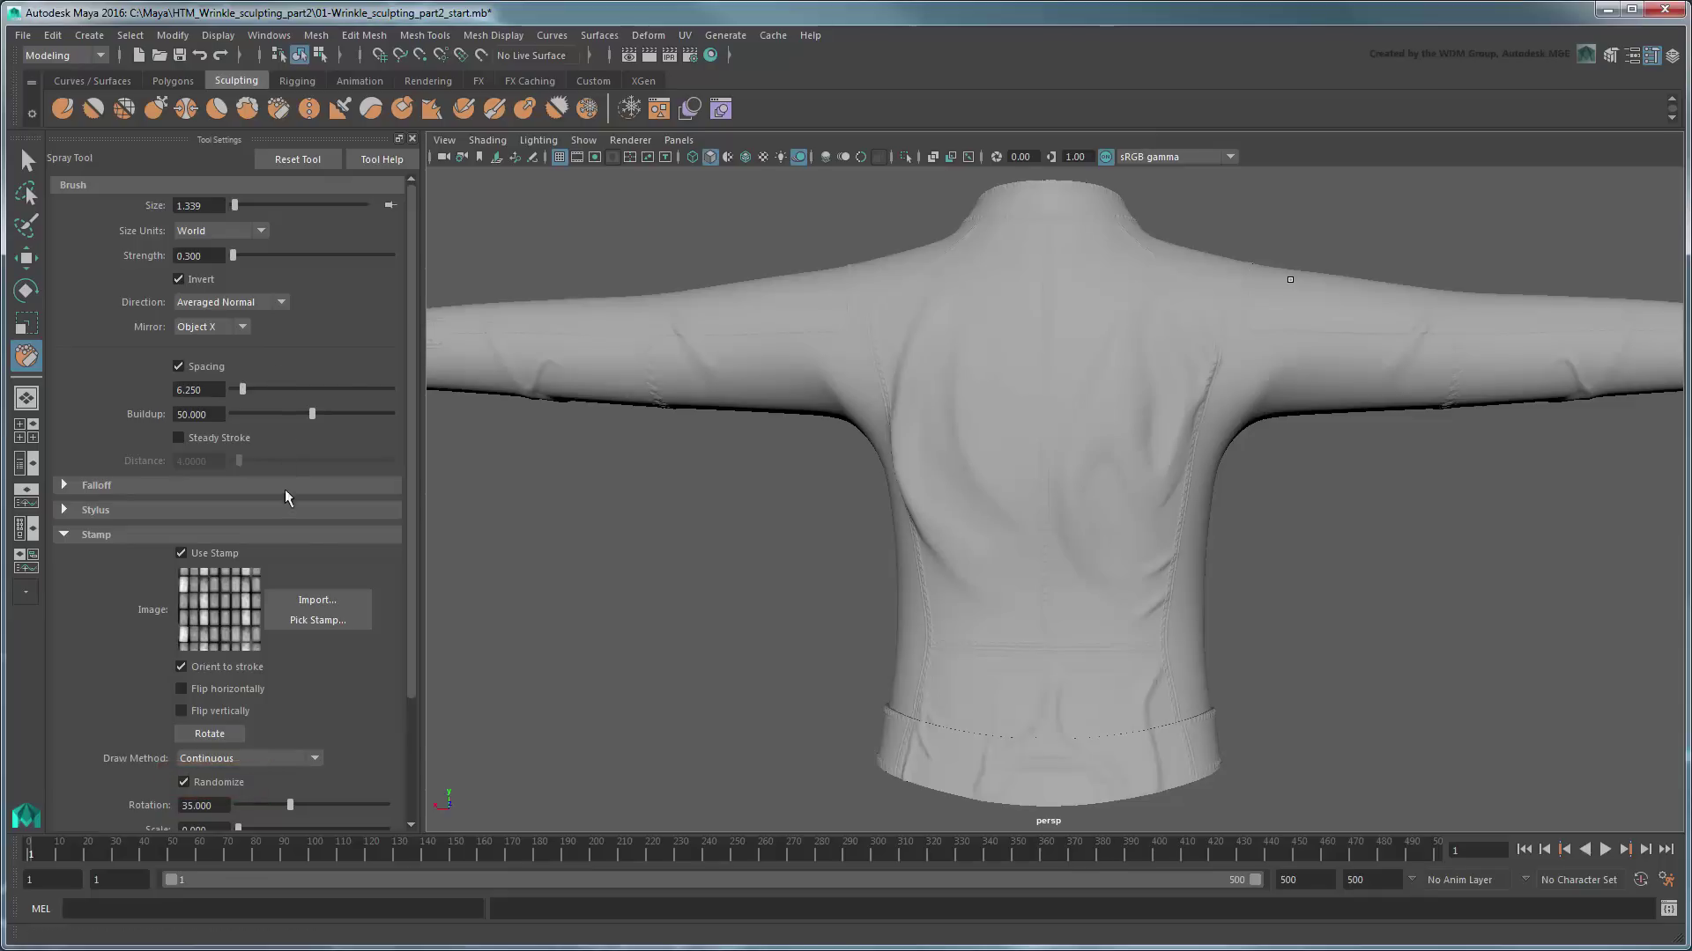
Step: Import leather.png as the Spray brush stamp
click(299, 601)
click(505, 330)
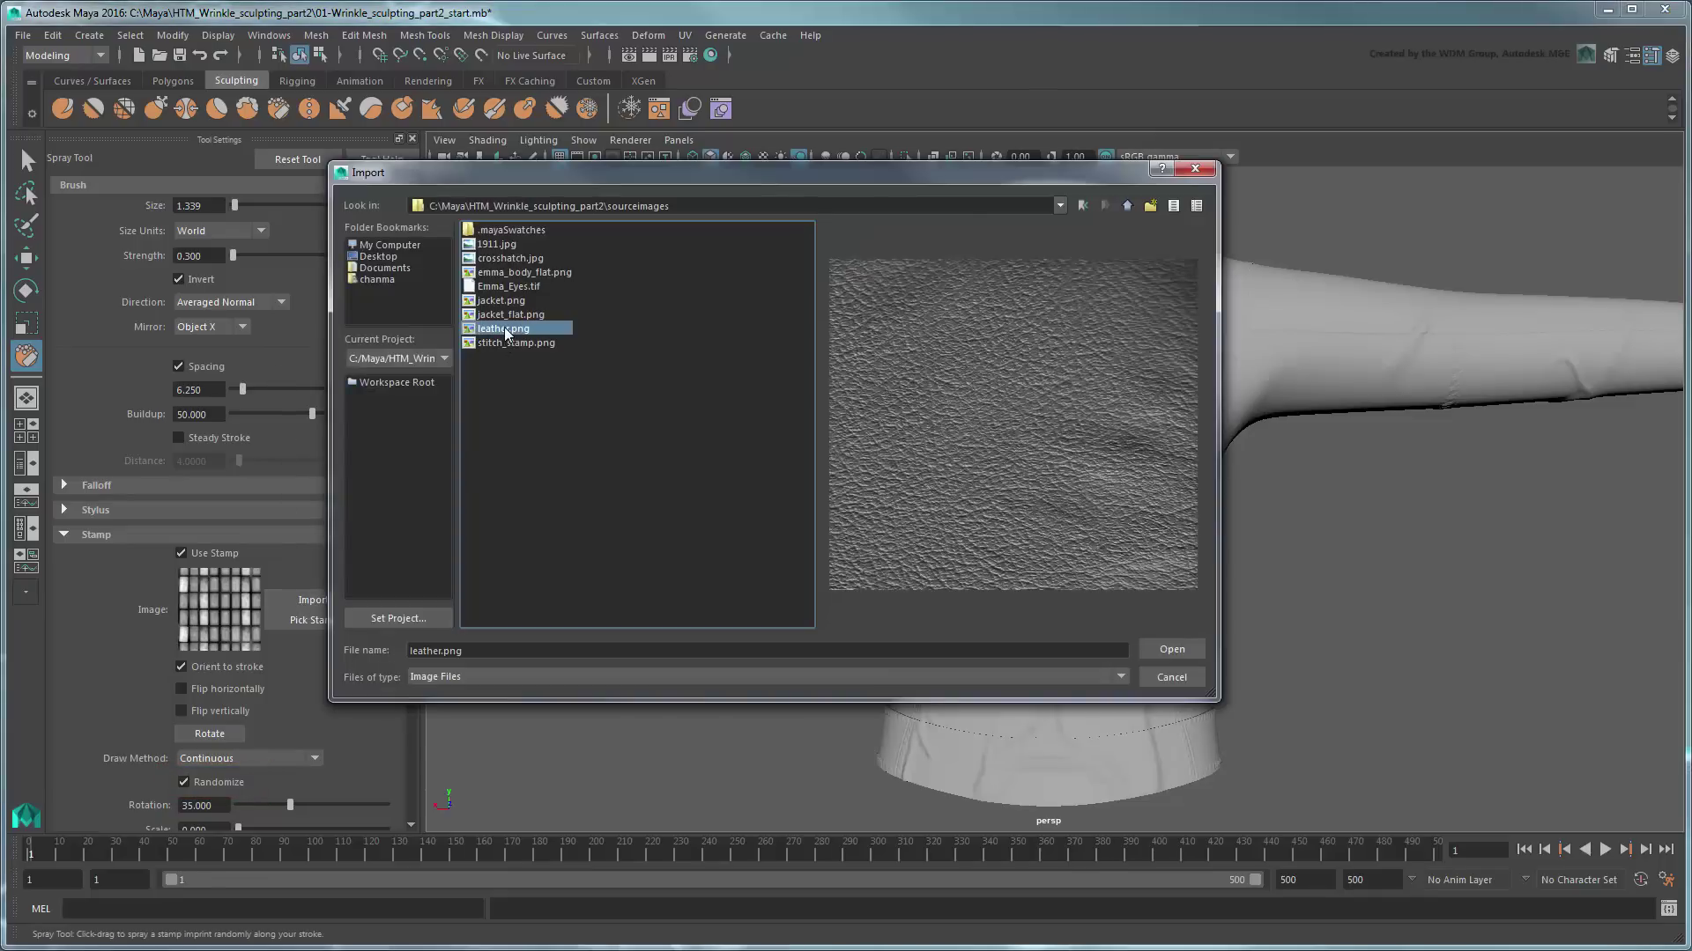
click(1168, 651)
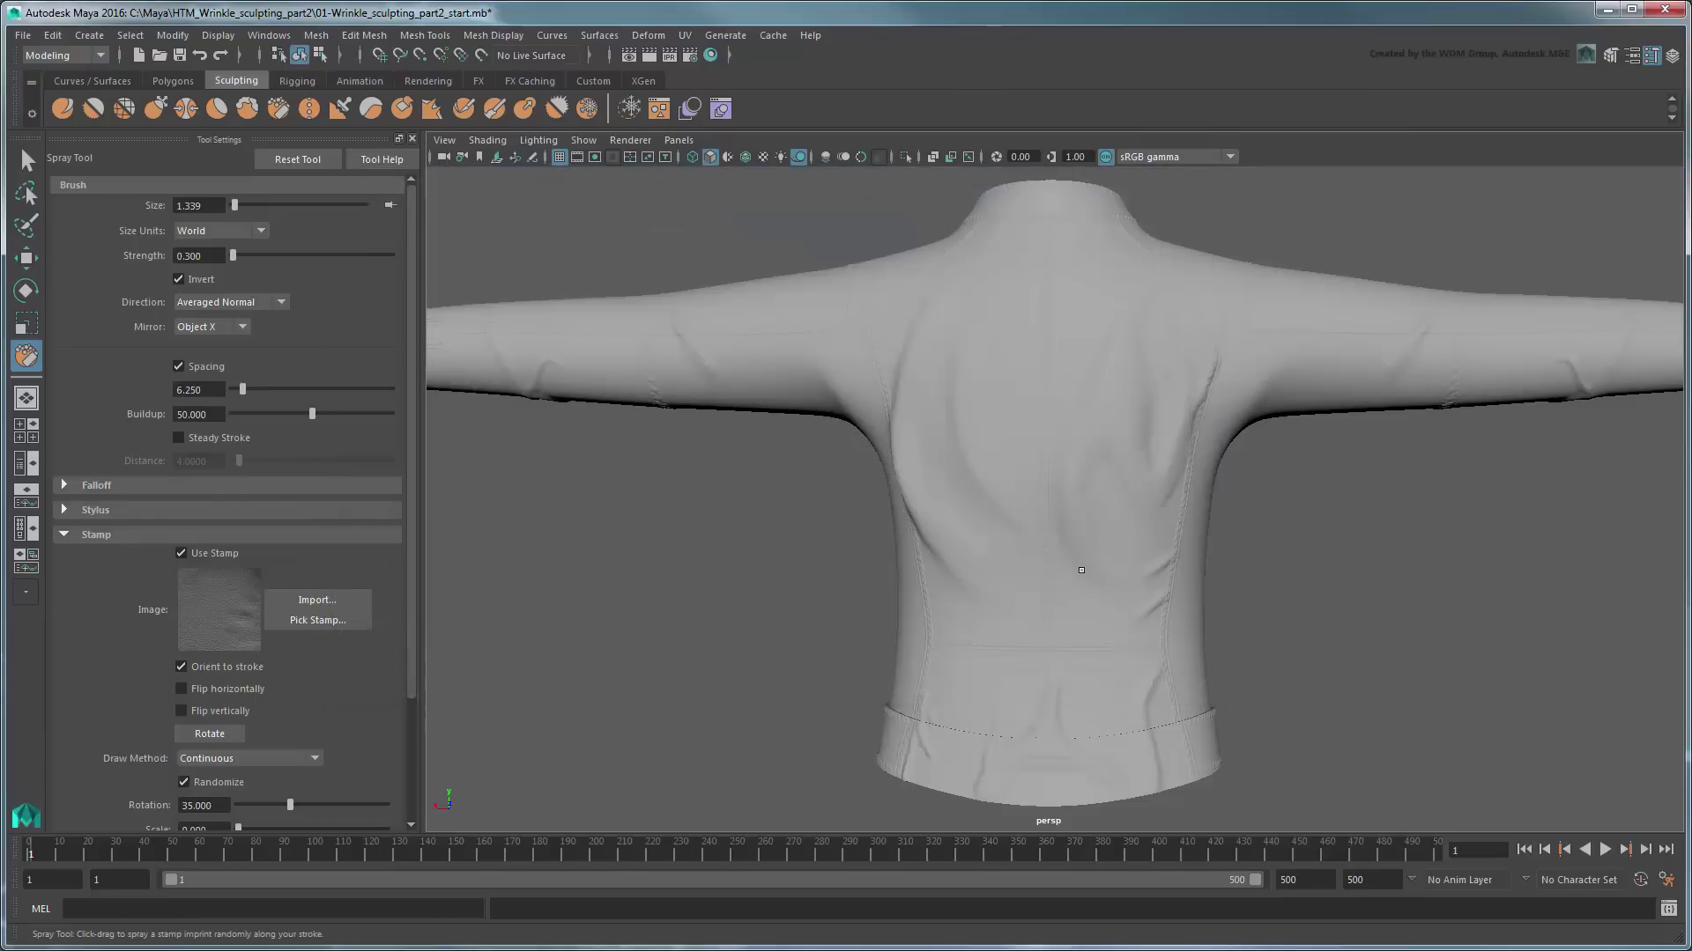
scroll(1053, 503, up, 5)
scroll(975, 461, down, 1)
Step: Enlarge the brush to about 5.8 and orbit from the shoulder and collar round to the front
drag(973, 461, 1171, 501)
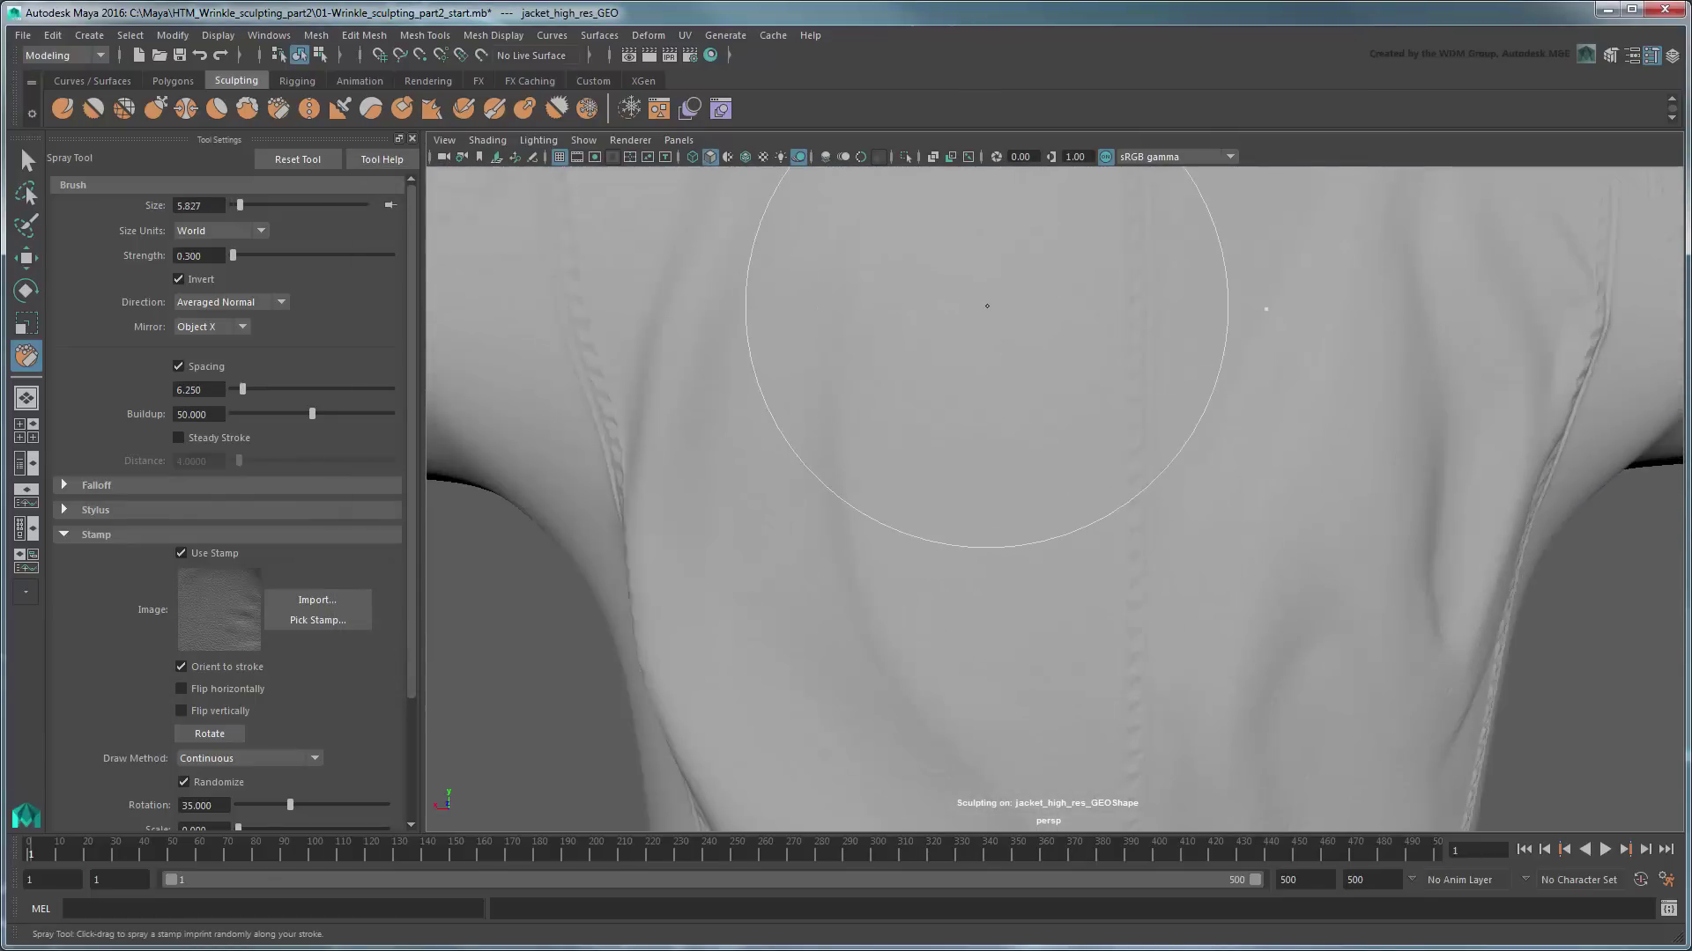
alt+drag(1172, 274, 1075, 427)
mouse_move(911, 494)
alt+mouse_down()
mouse_move(1024, 427)
mouse_move(1123, 459)
alt+mouse_up()
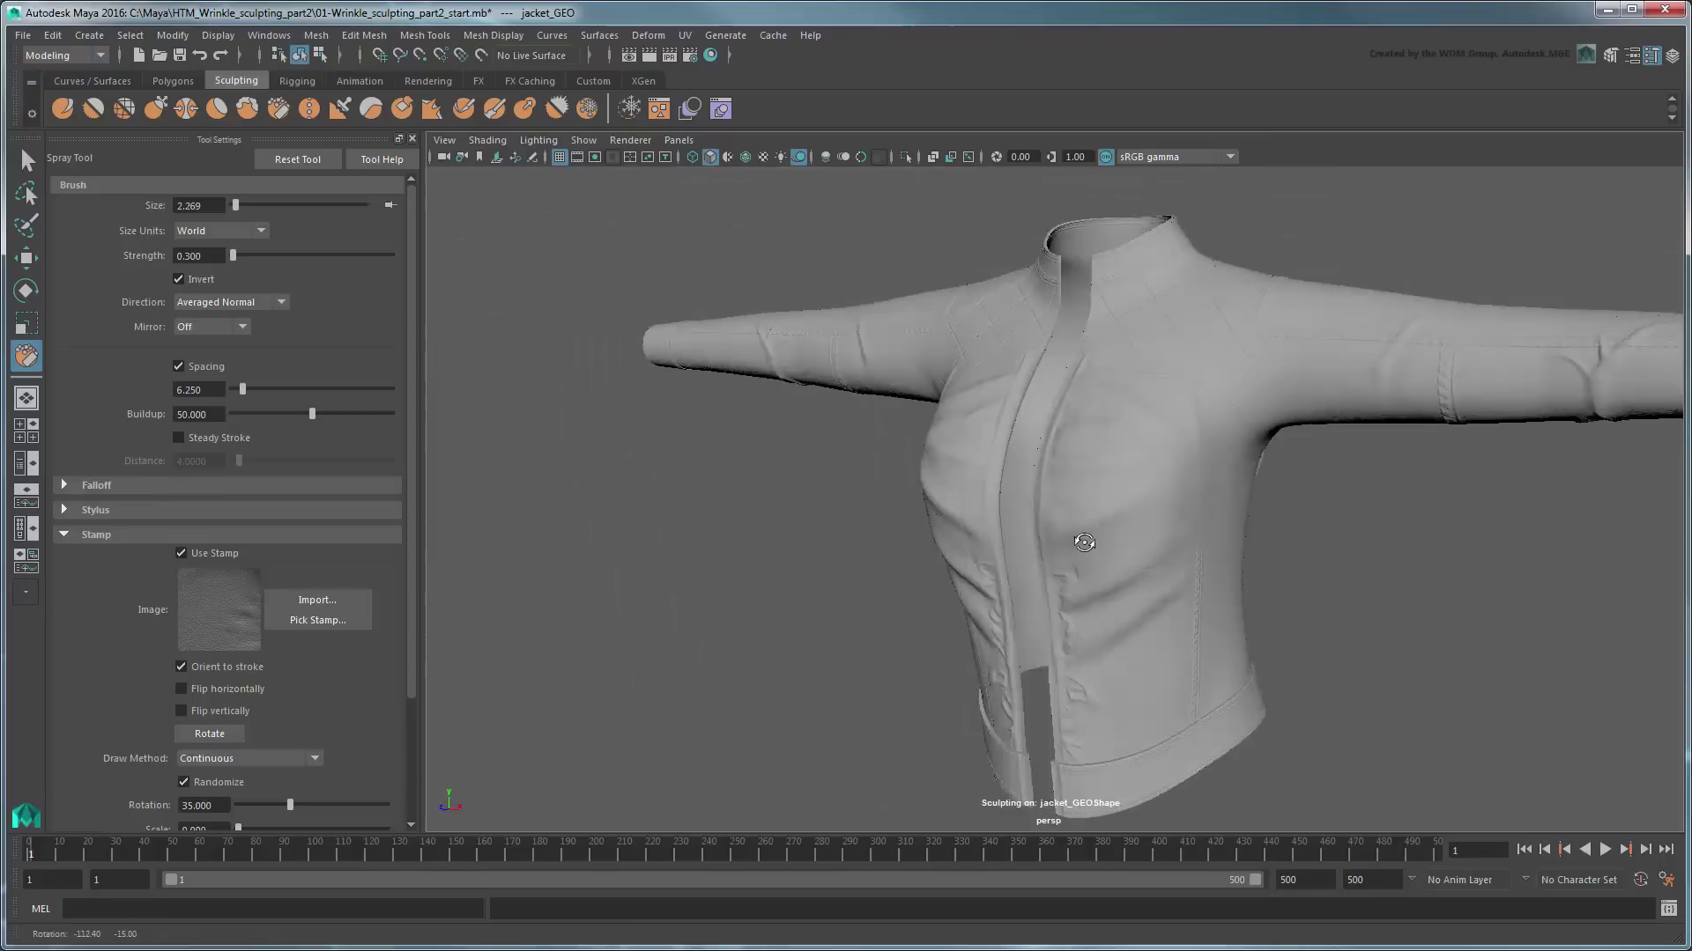
mouse_move(1083, 542)
alt+mouse_down()
mouse_move(1170, 540)
mouse_move(1124, 529)
alt+mouse_up()
Step: Exit sculpting, open the Outliner and unhide all objects including jacket_GEO
key(q)
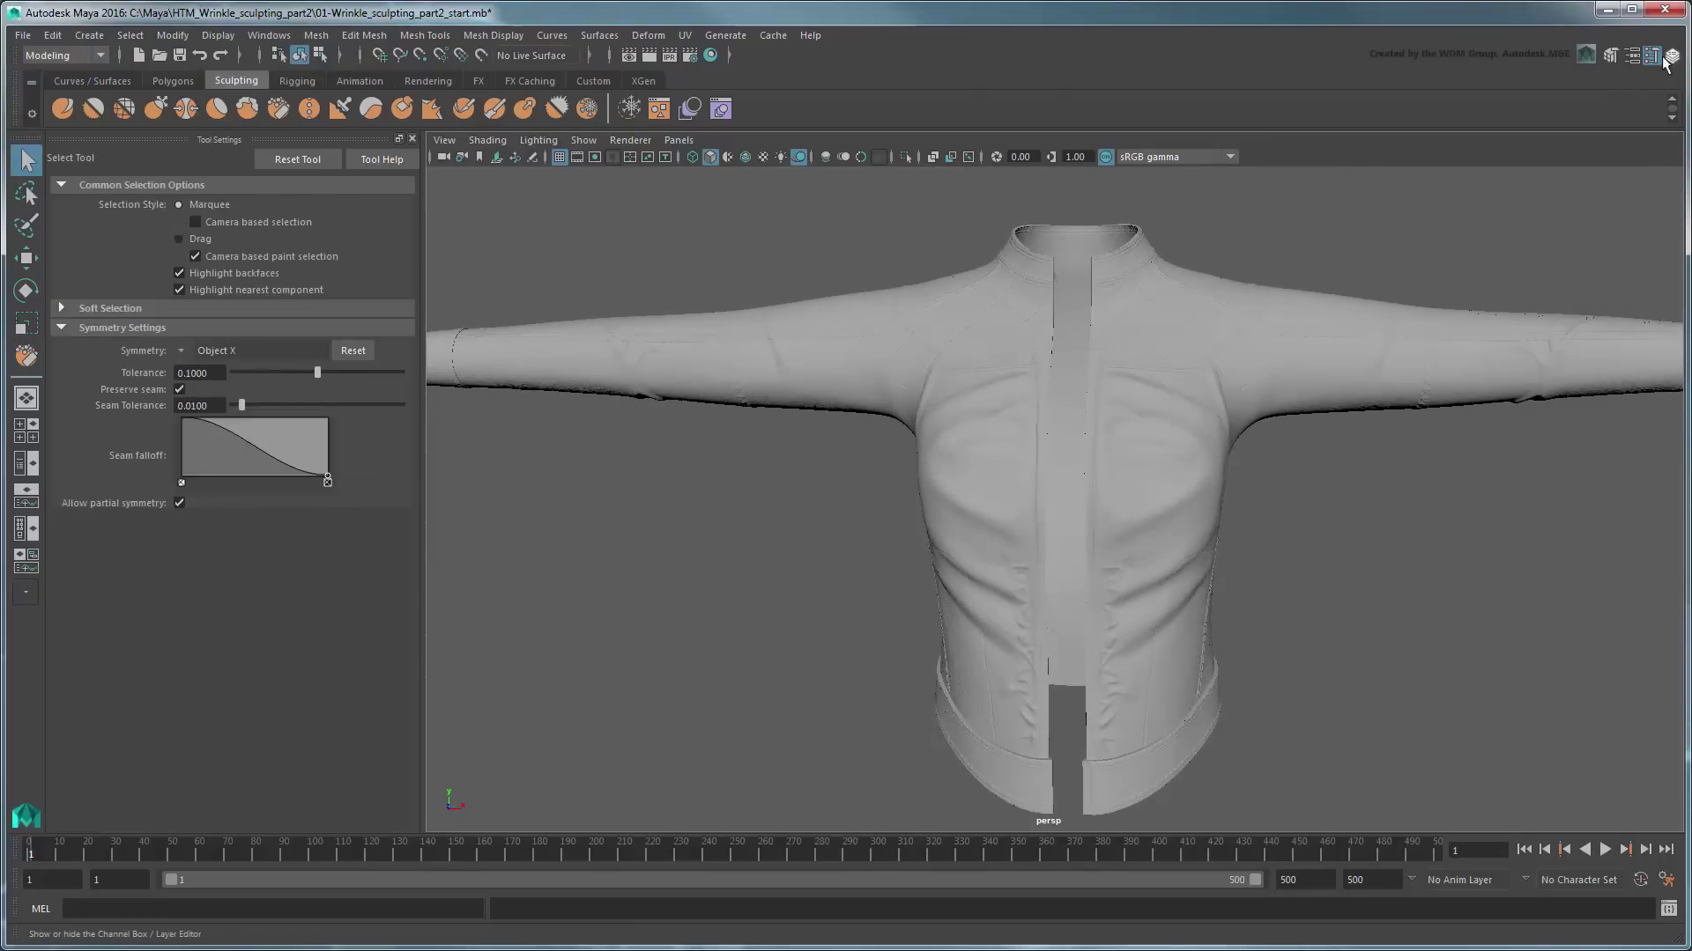
click(1671, 57)
click(1670, 58)
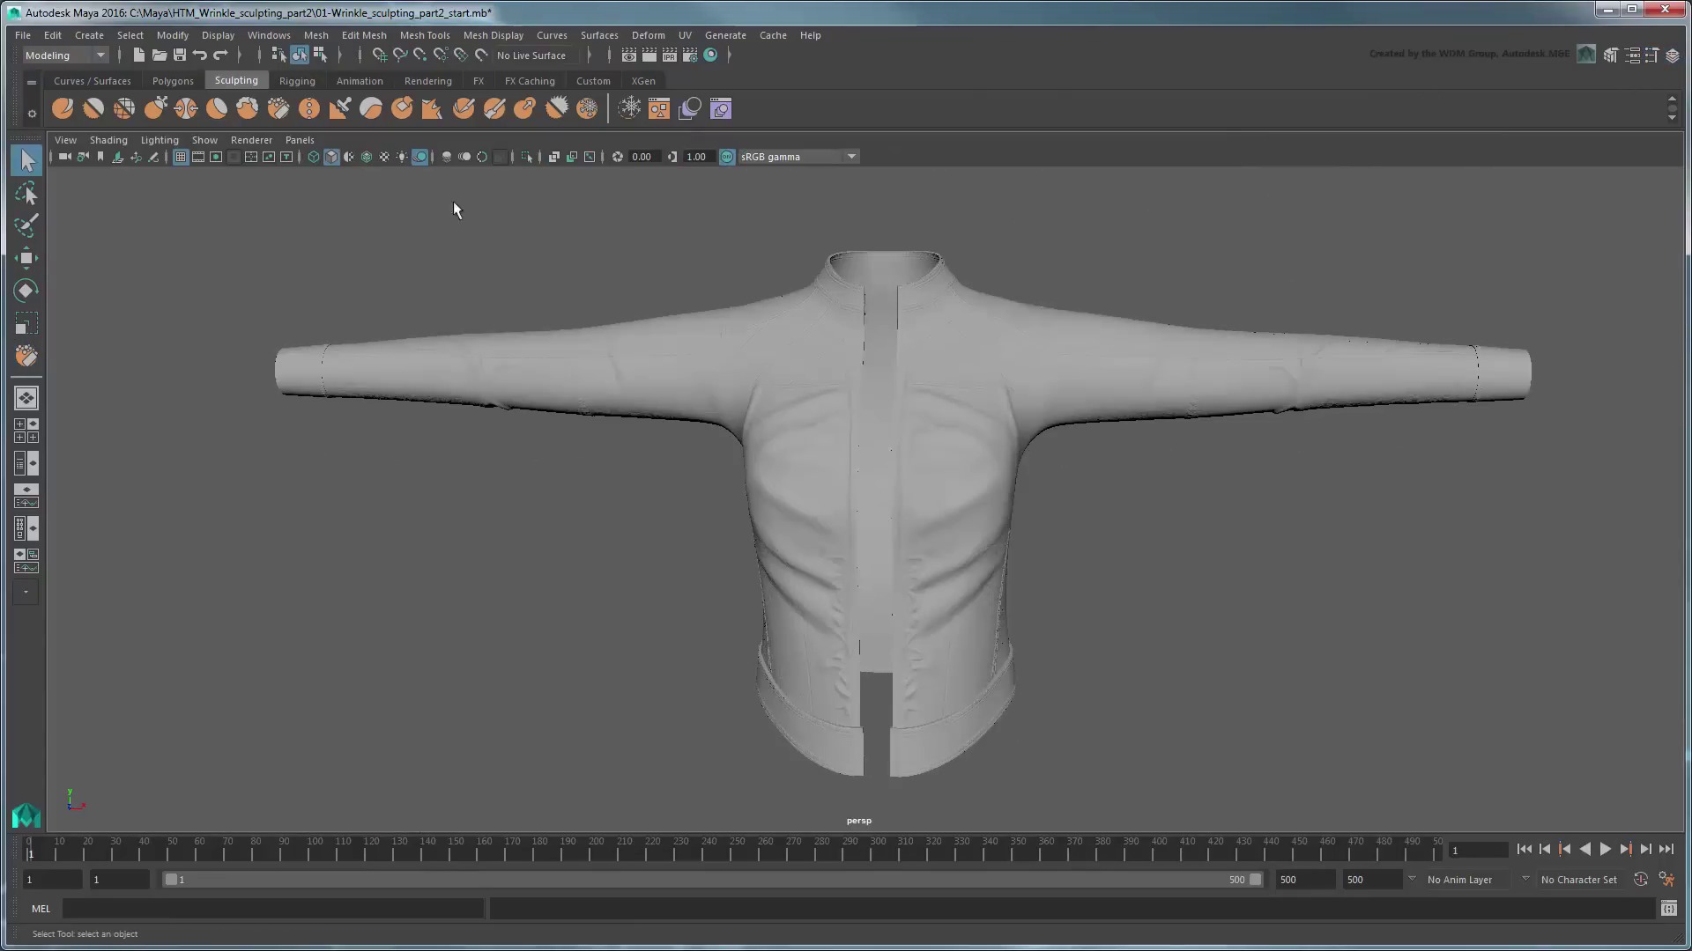
click(25, 430)
click(132, 359)
key(shift+h)
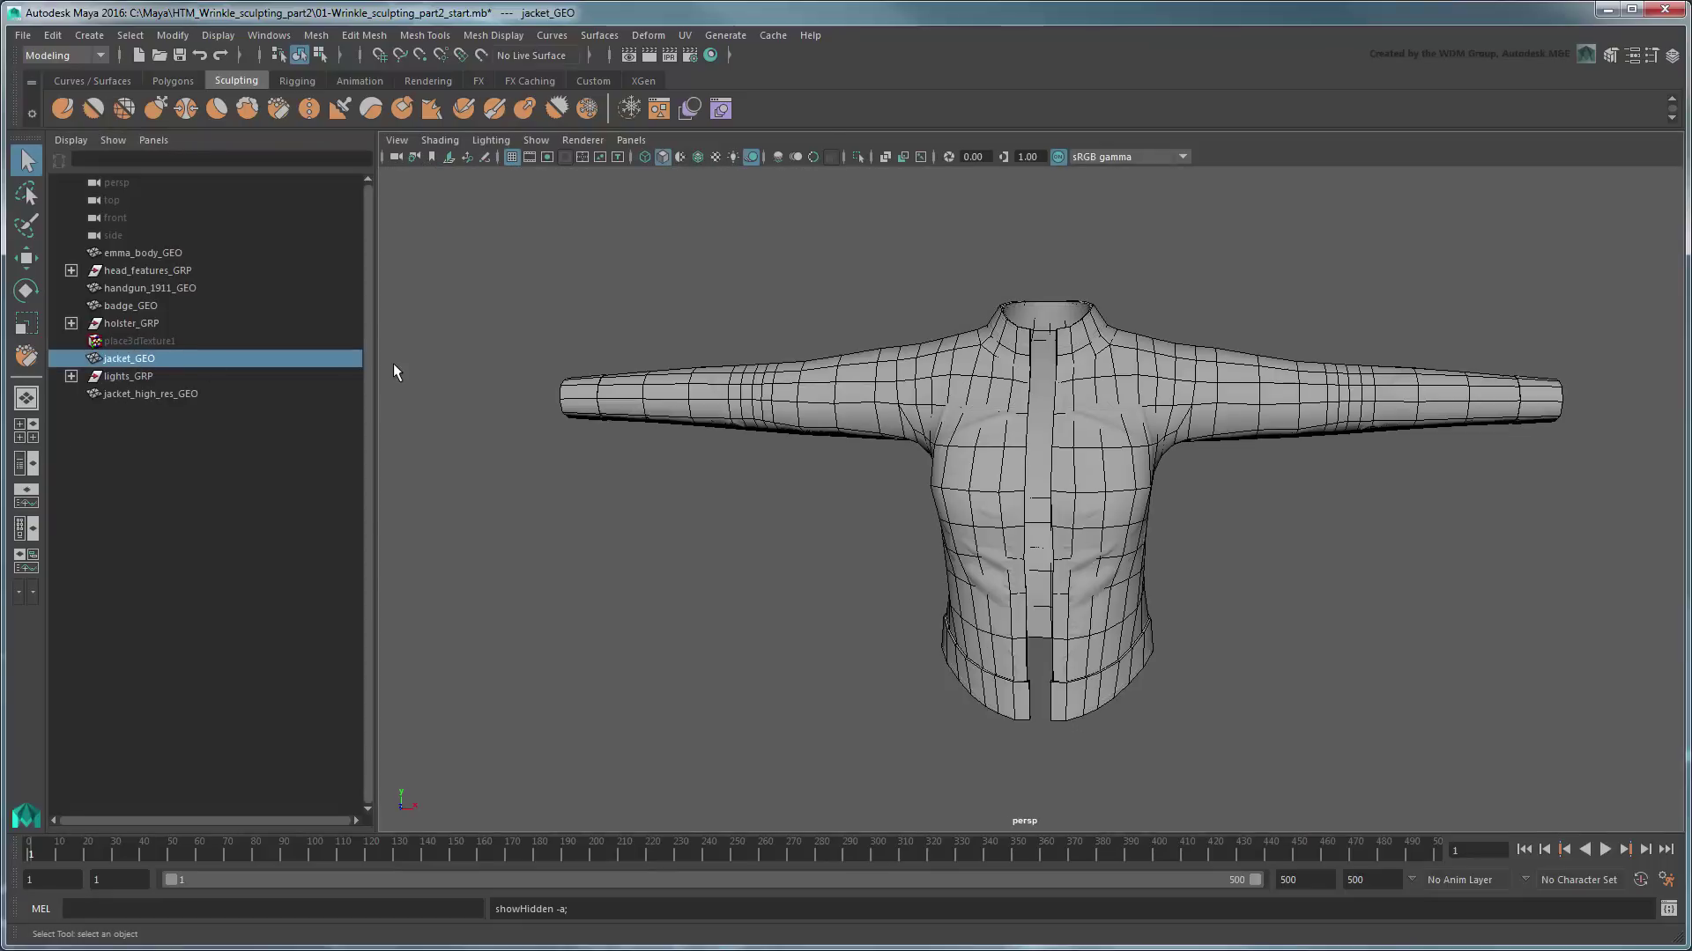
Step: In the Rendering menu set's Transfer Maps, add jacket_high_res_GEO as the source mesh
click(64, 57)
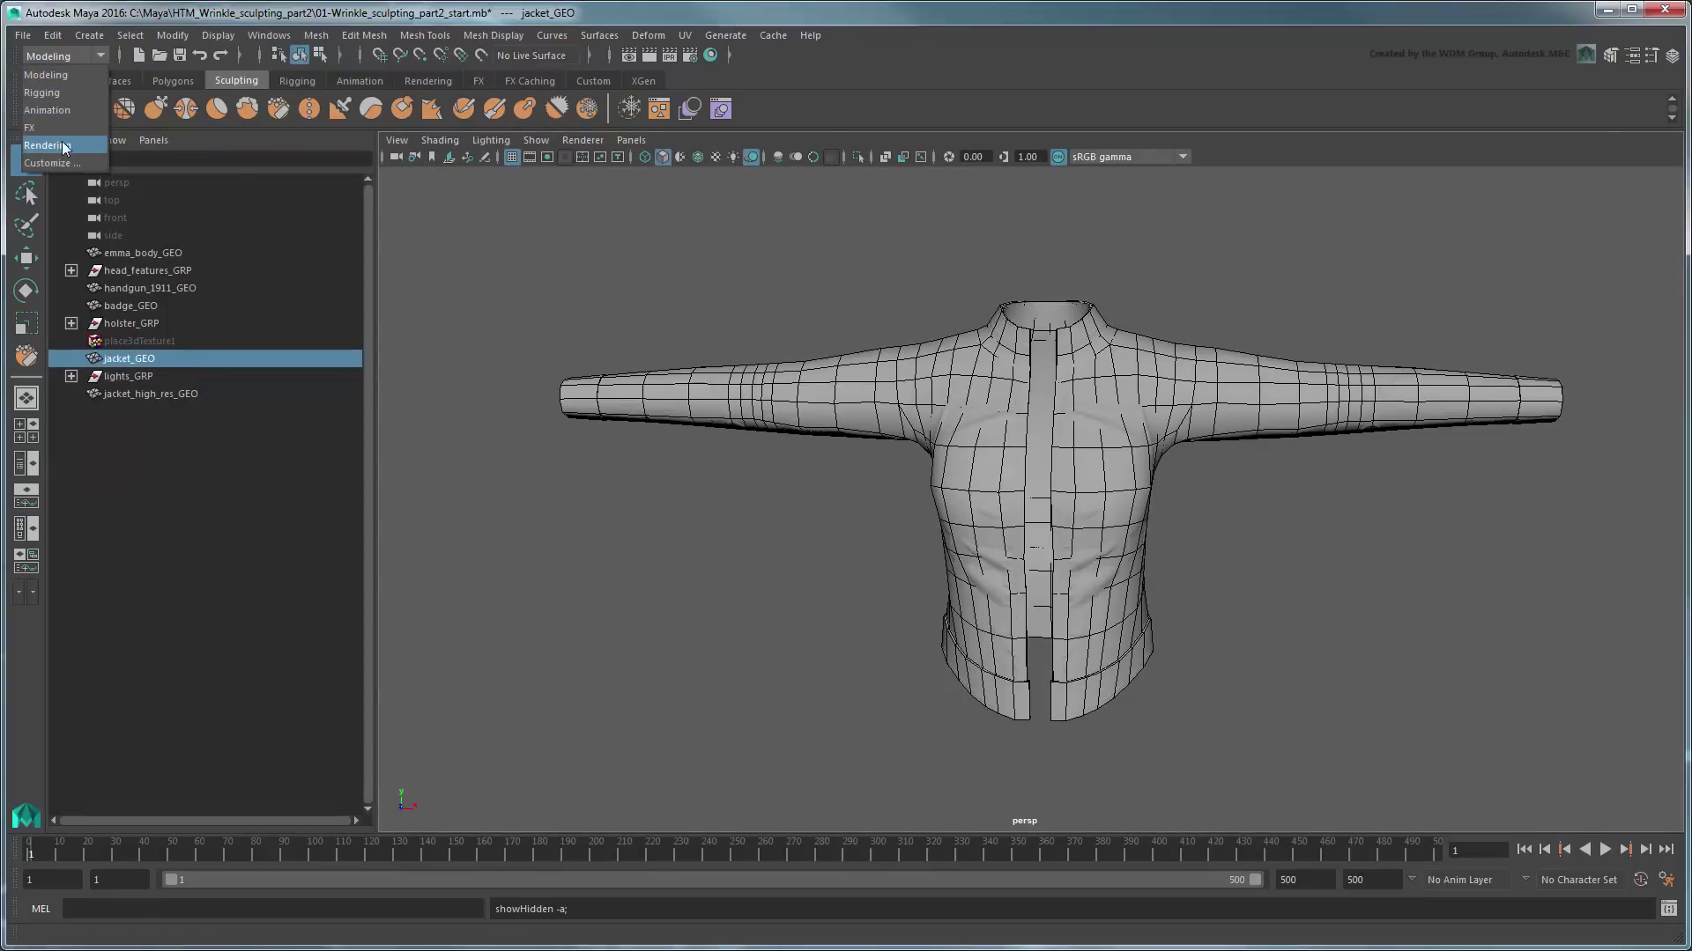
click(48, 144)
click(343, 34)
click(381, 217)
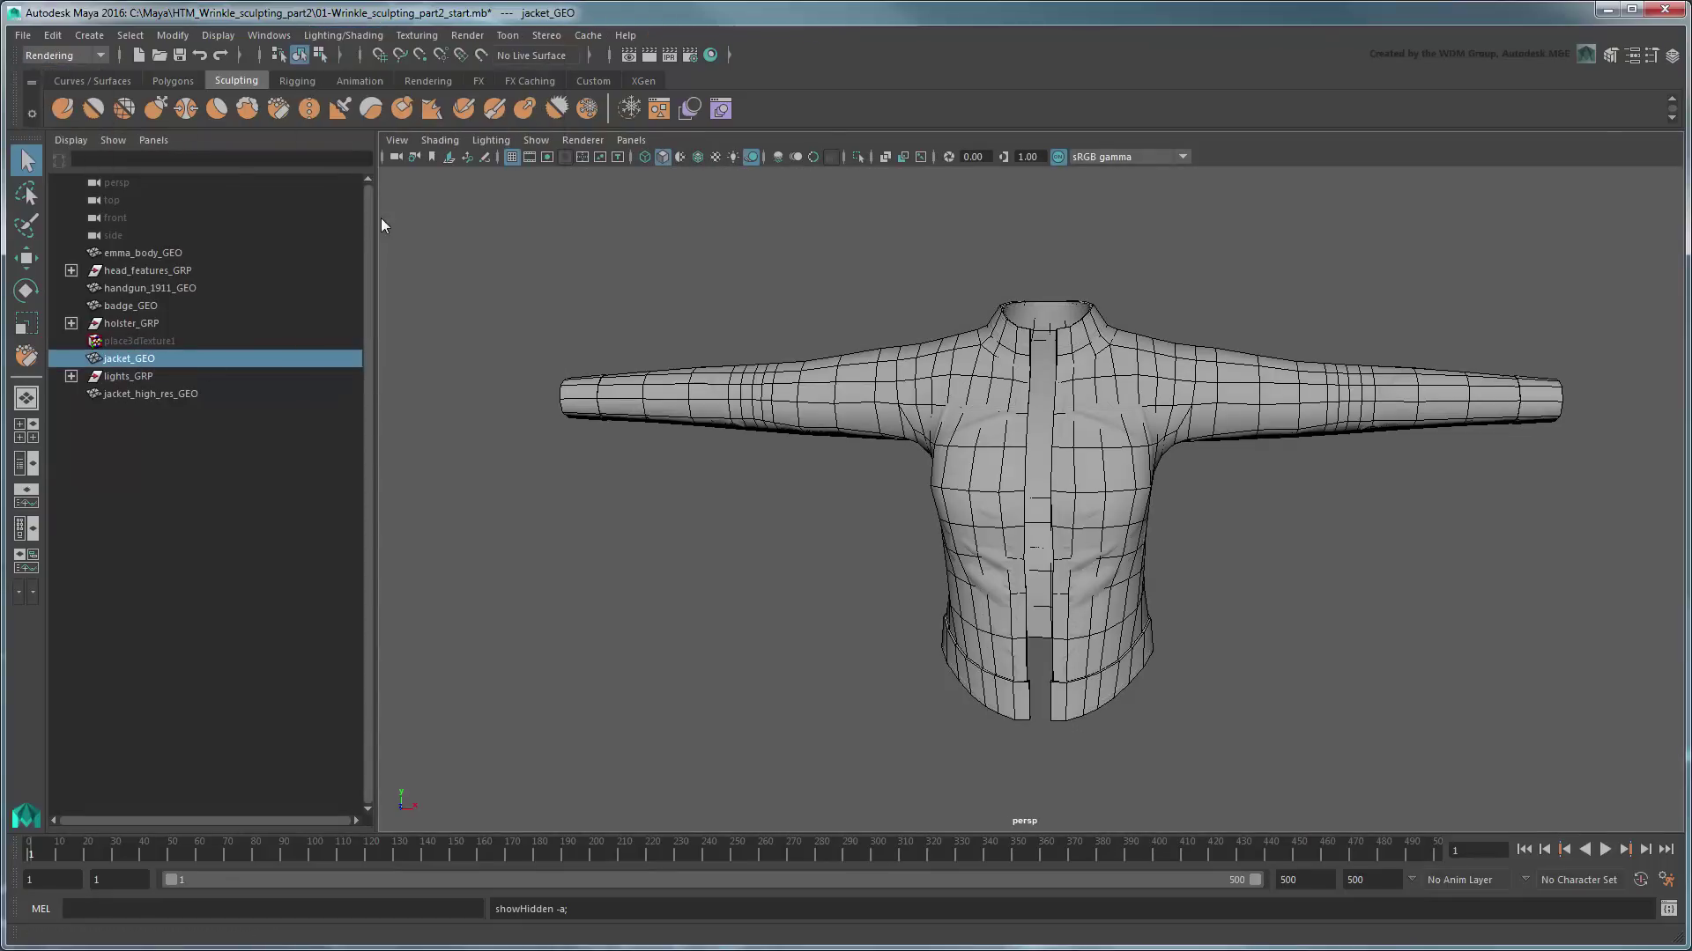
click(433, 374)
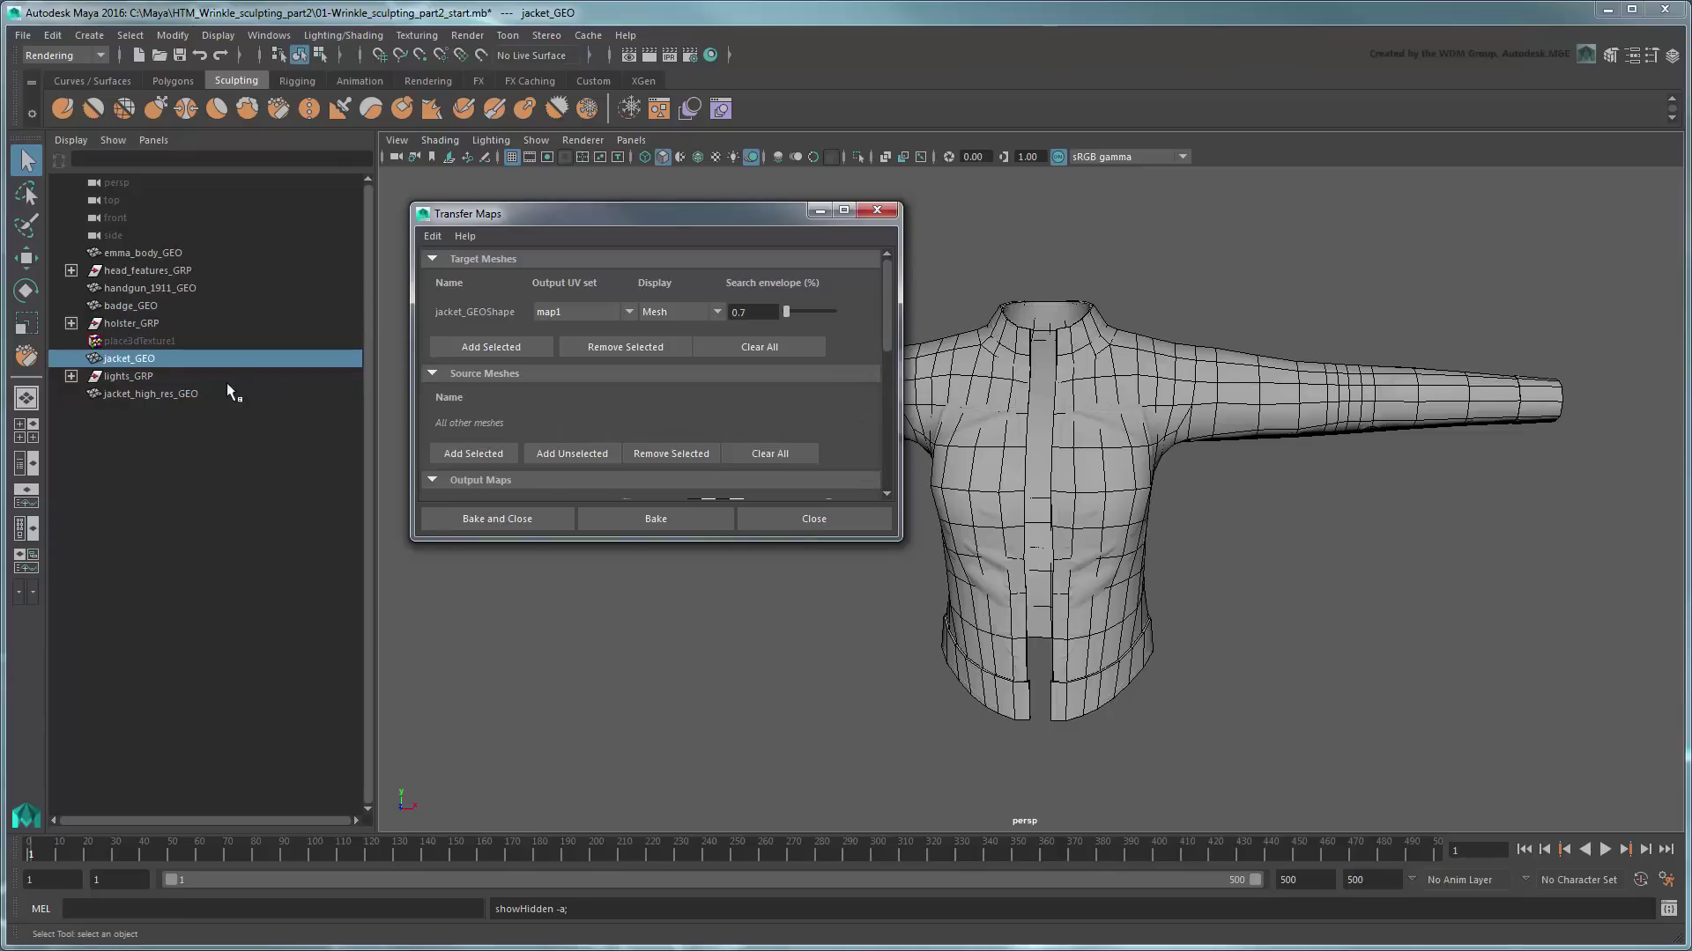
click(219, 392)
click(446, 454)
Step: Set the search envelope to 0.9 and 2048 output, then bake and close
click(682, 312)
click(683, 344)
text(0.9)
key(Return)
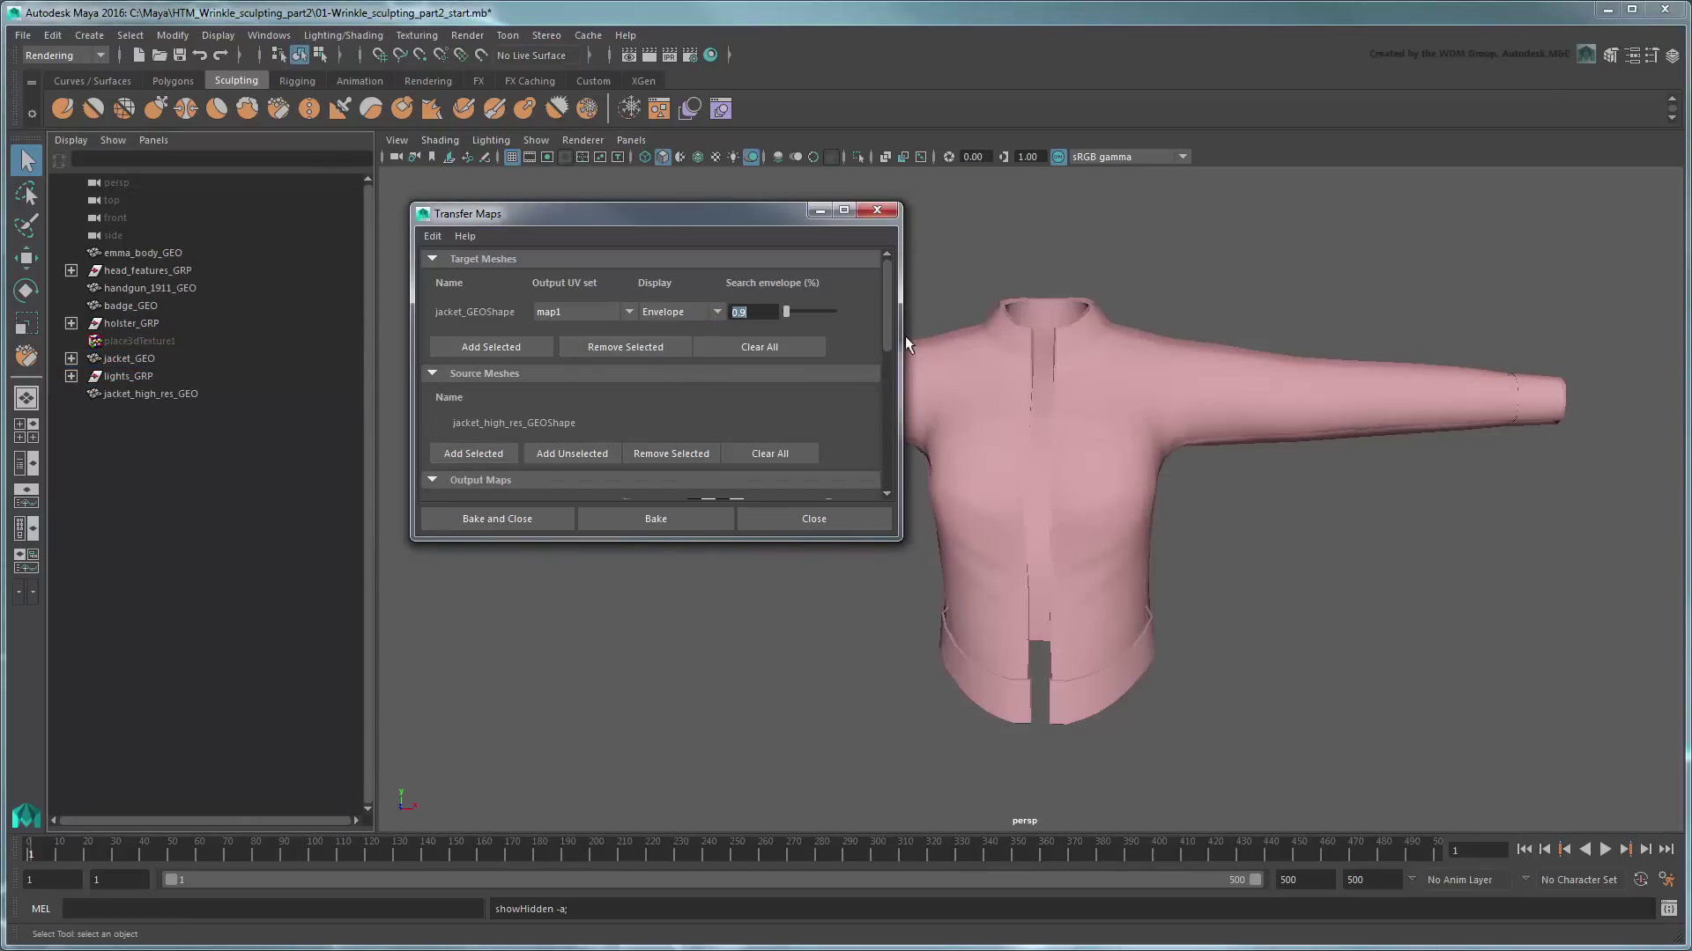
mouse_move(892, 327)
mouse_down()
mouse_move(897, 443)
mouse_move(866, 485)
mouse_up()
click(688, 451)
scroll(806, 404, down, 3)
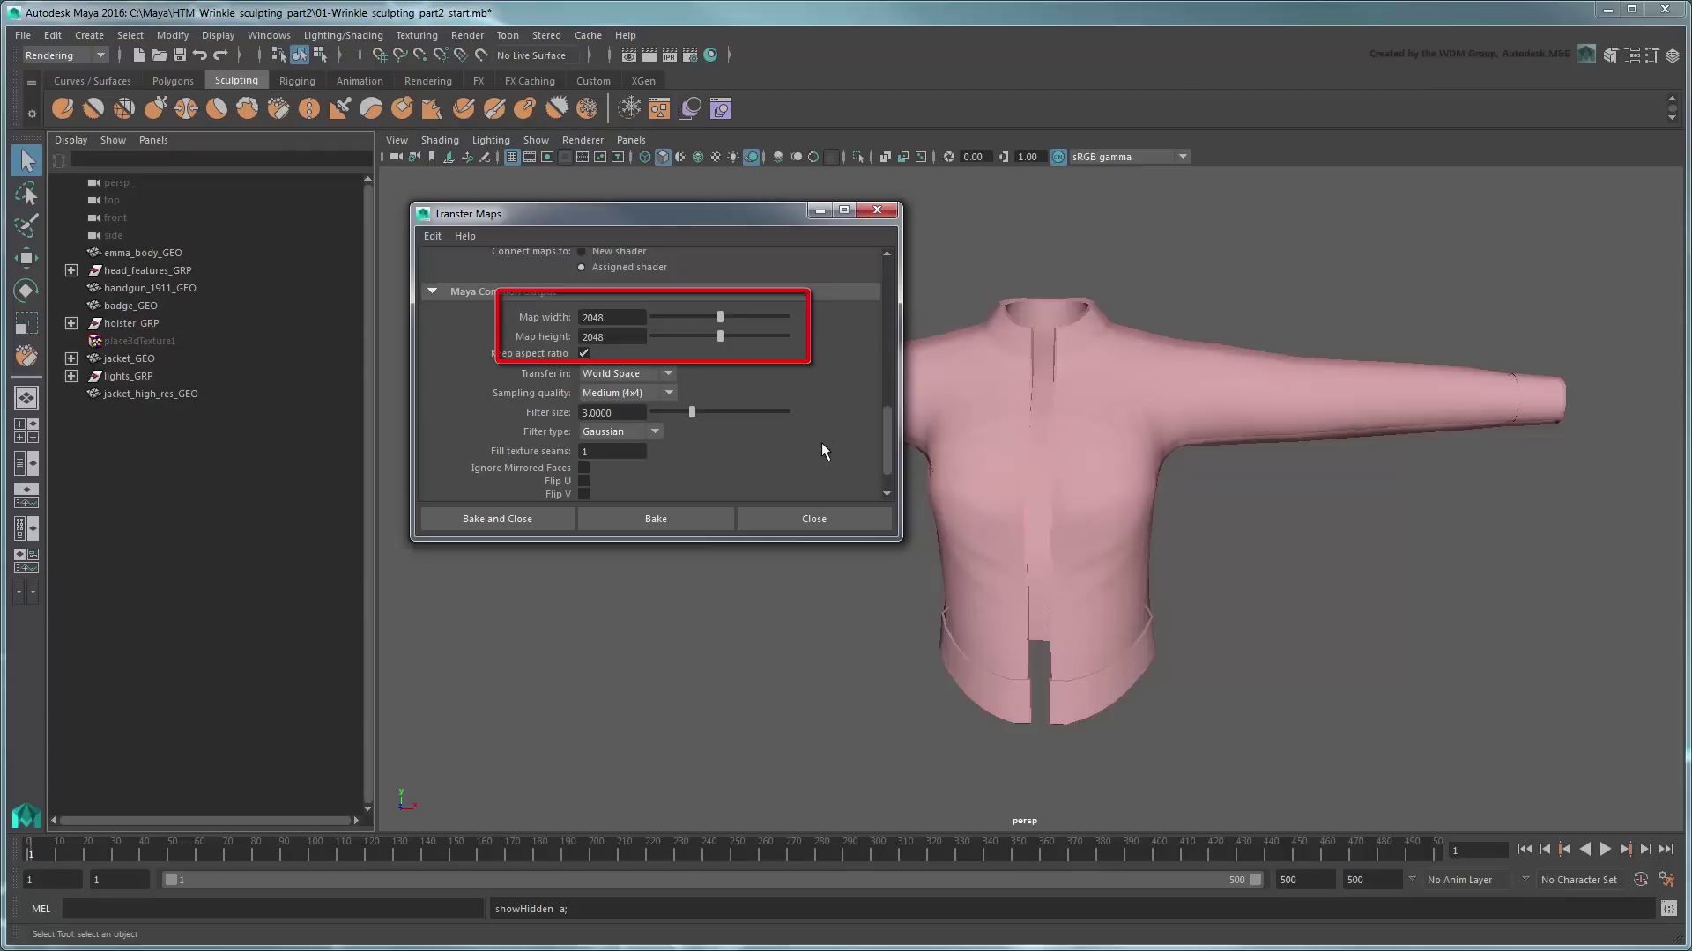
click(513, 519)
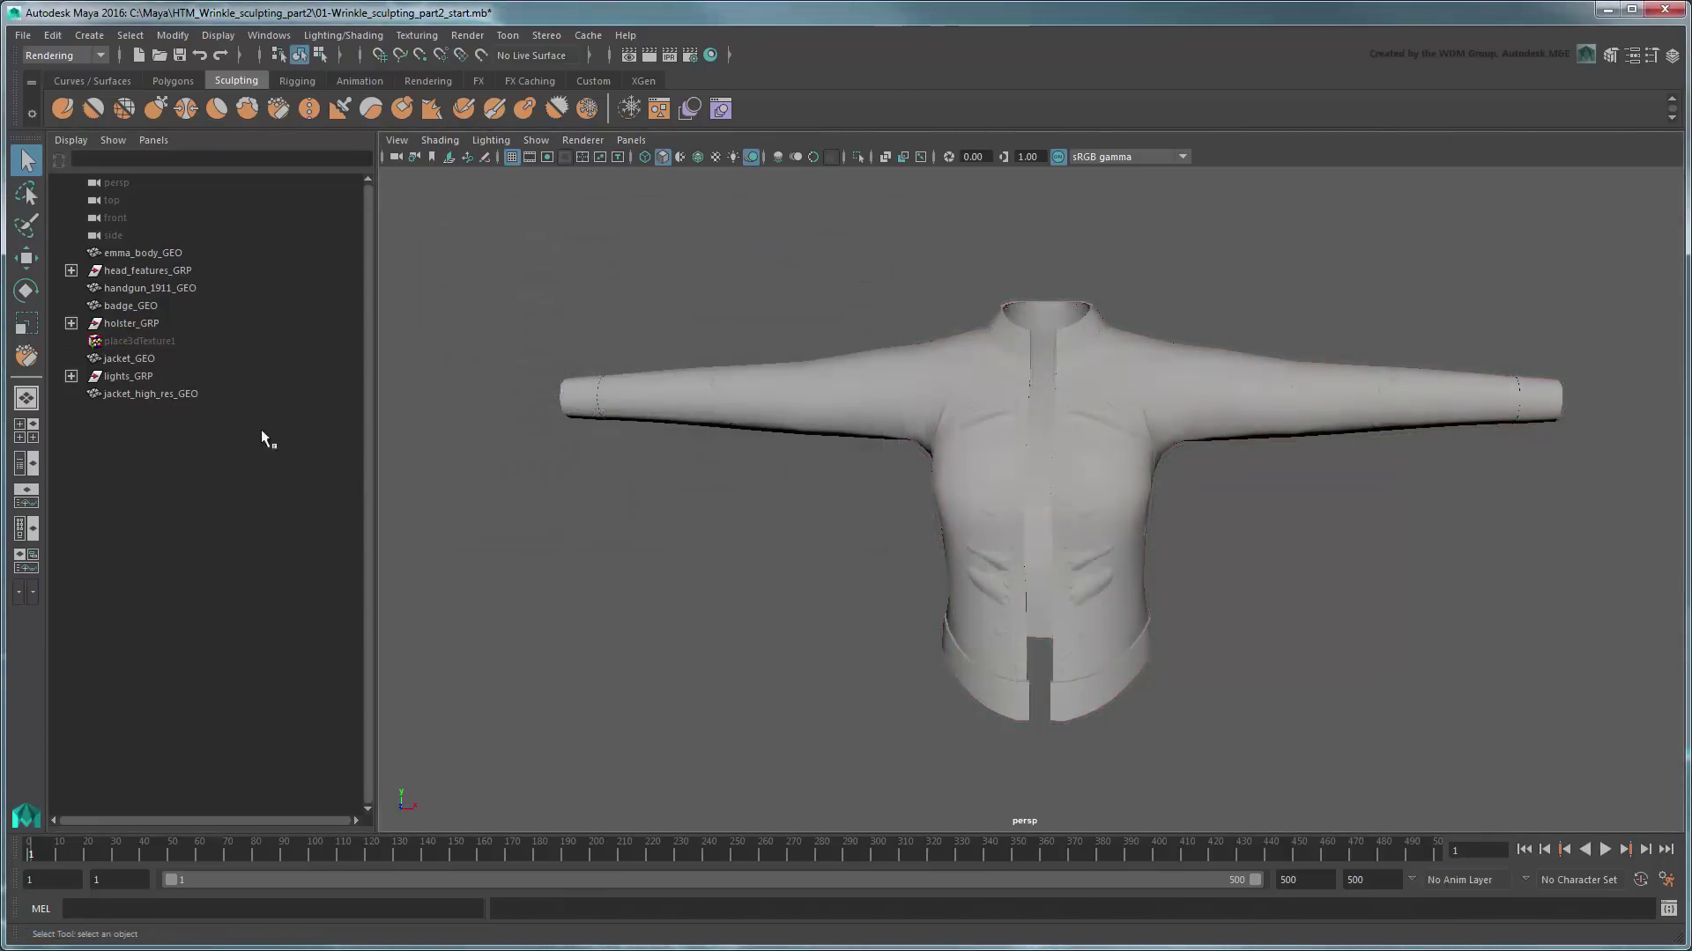
Step: Hide jacket_high_res_GEO and show the low-res jacket textured
click(201, 395)
key(ctrl+h)
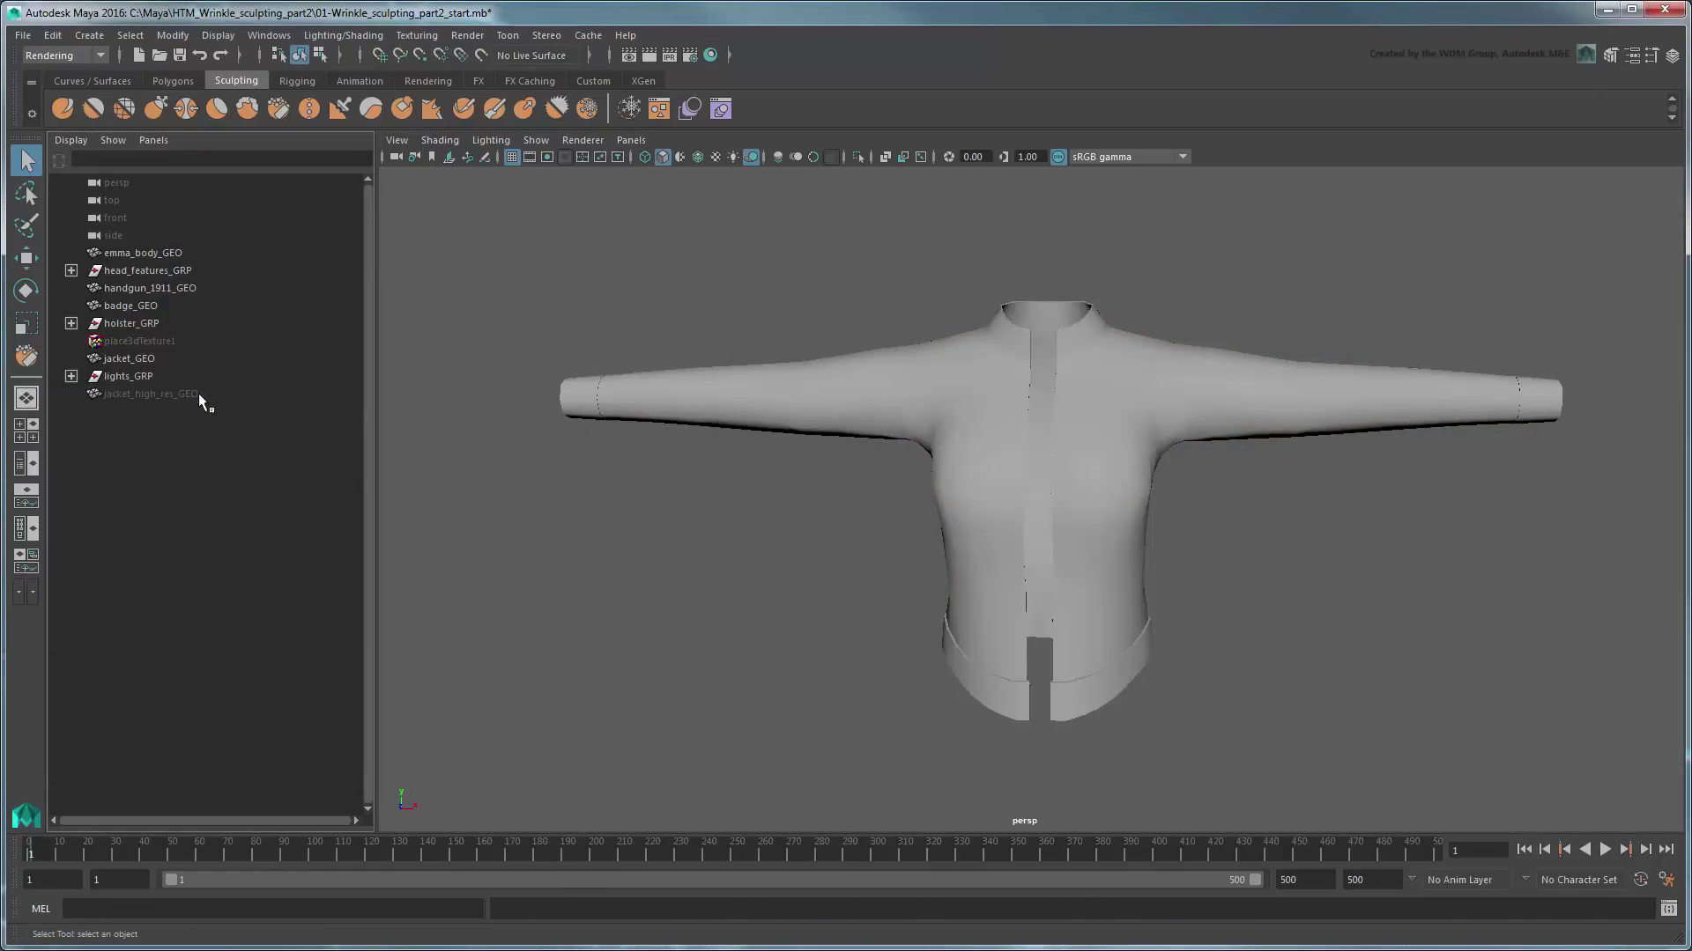
click(828, 404)
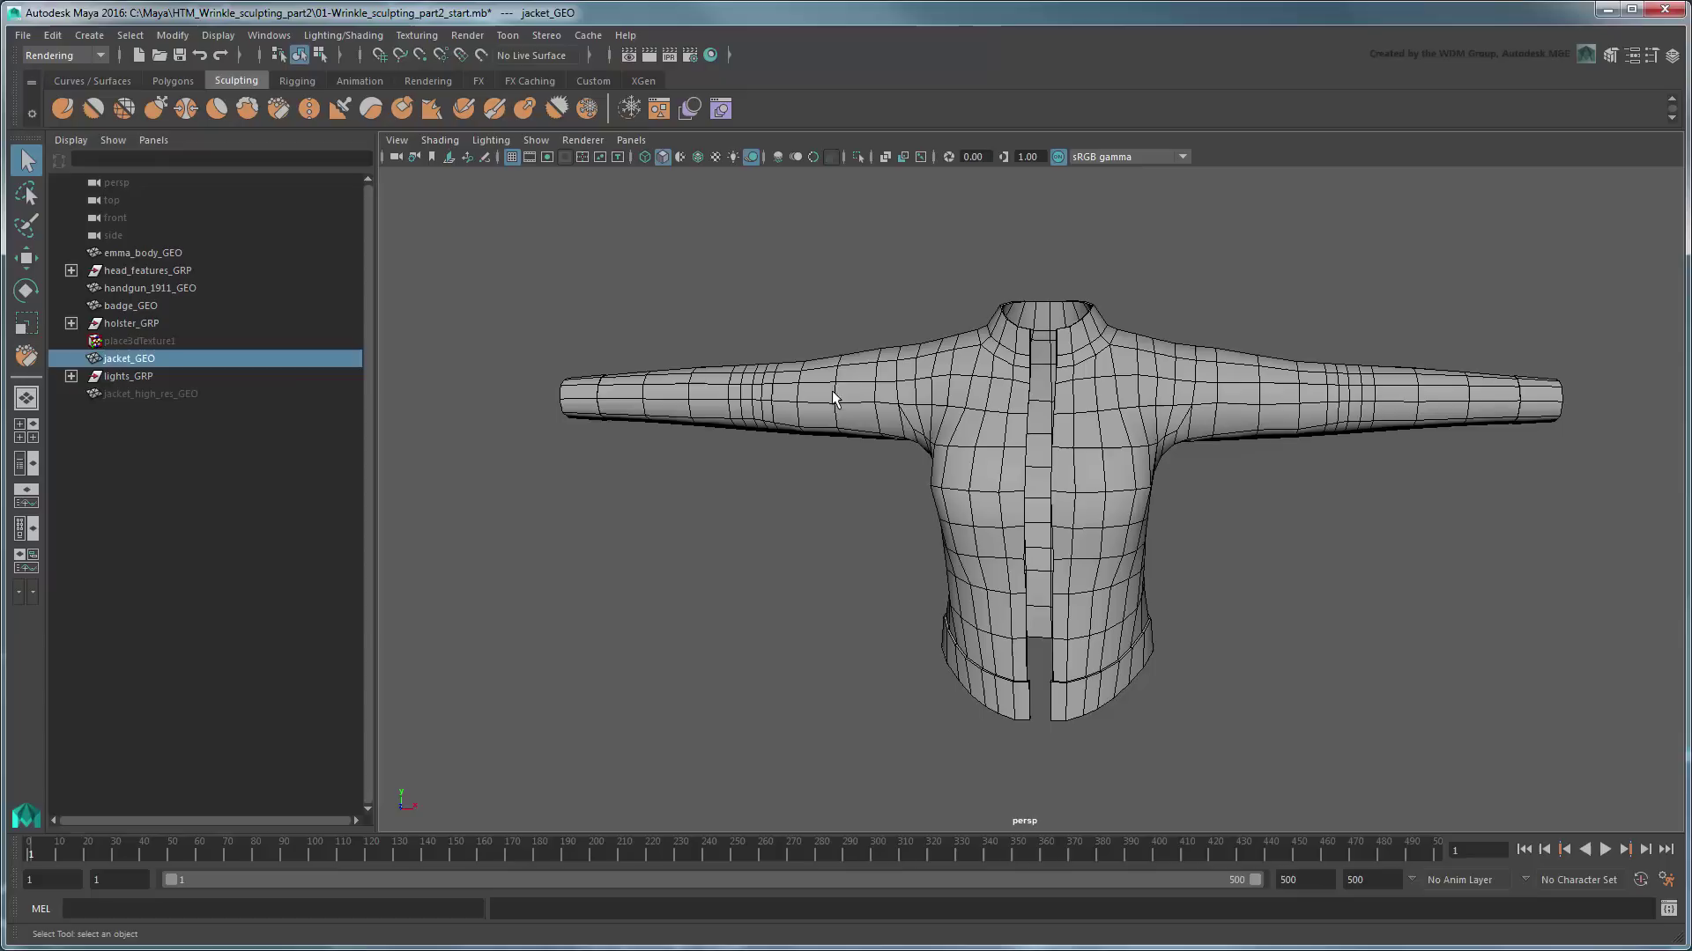
click(714, 156)
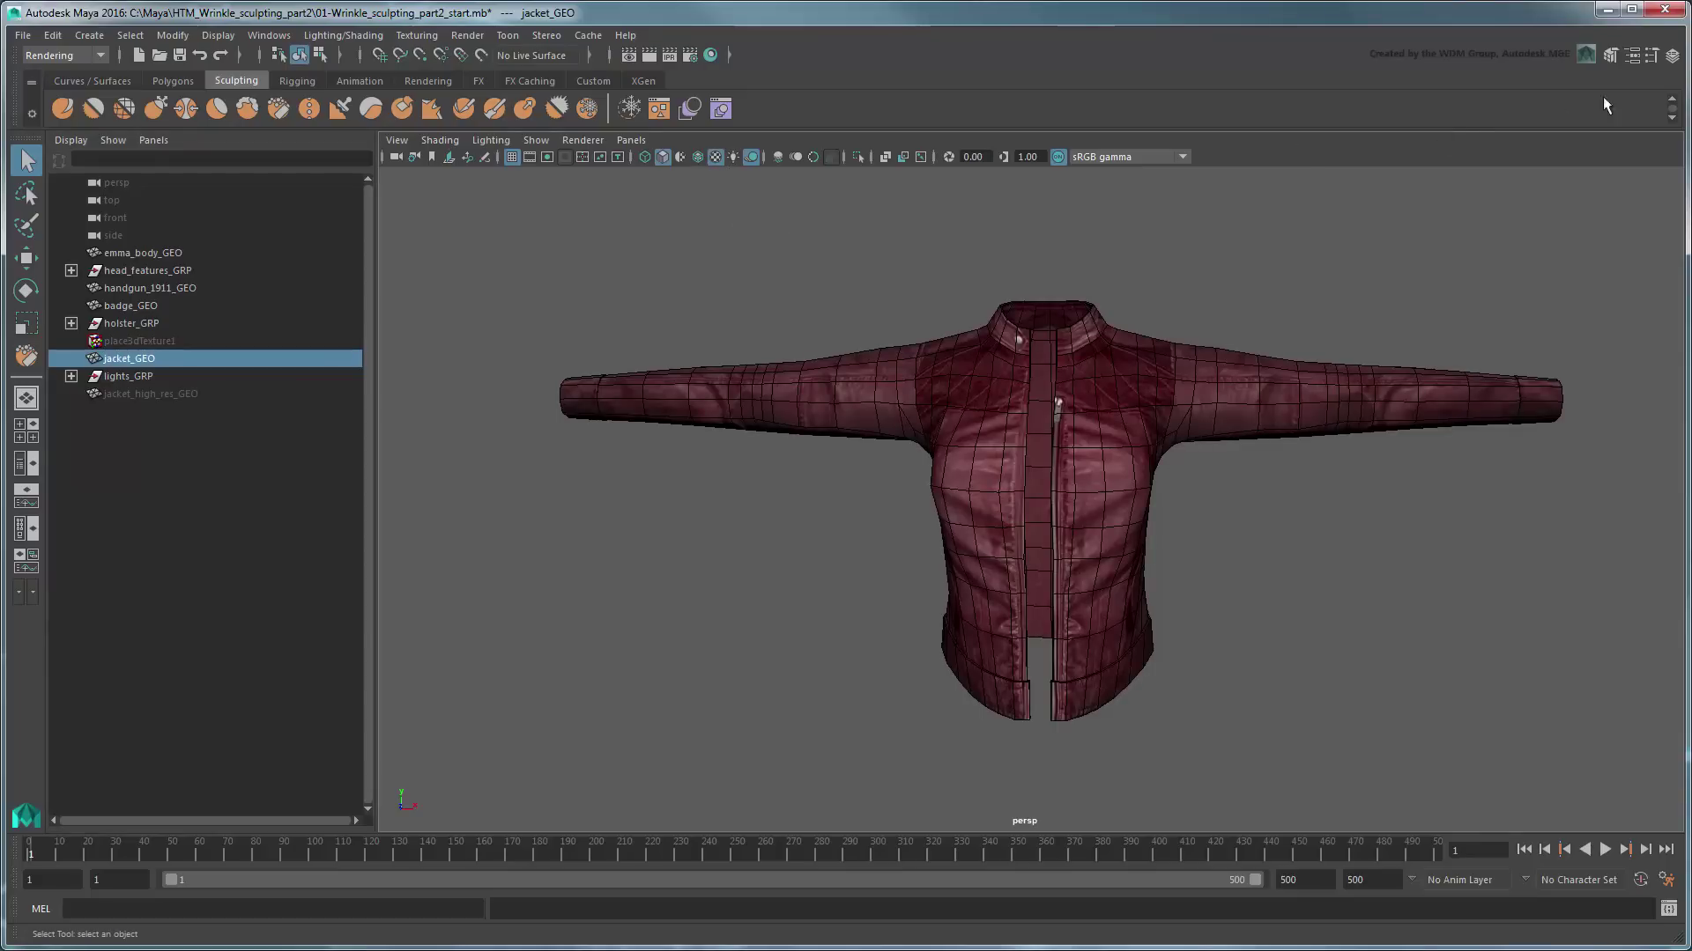
Step: Set the jacket's diffuse file texture to jacket_flat.png
click(1635, 58)
click(1647, 435)
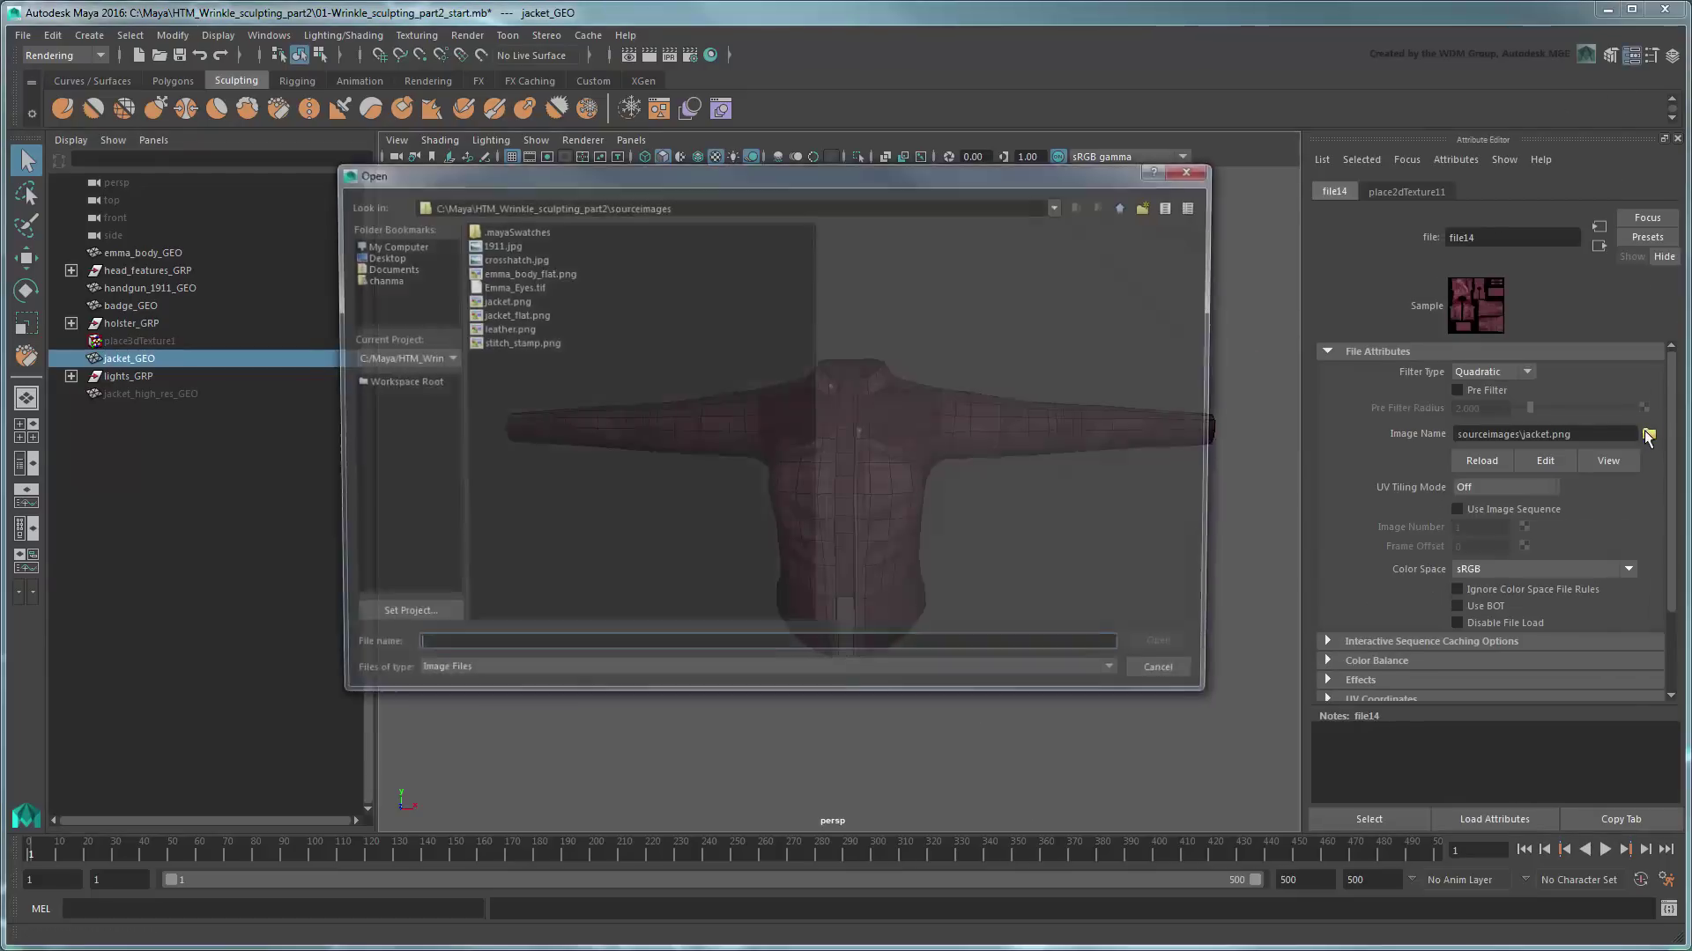
click(528, 314)
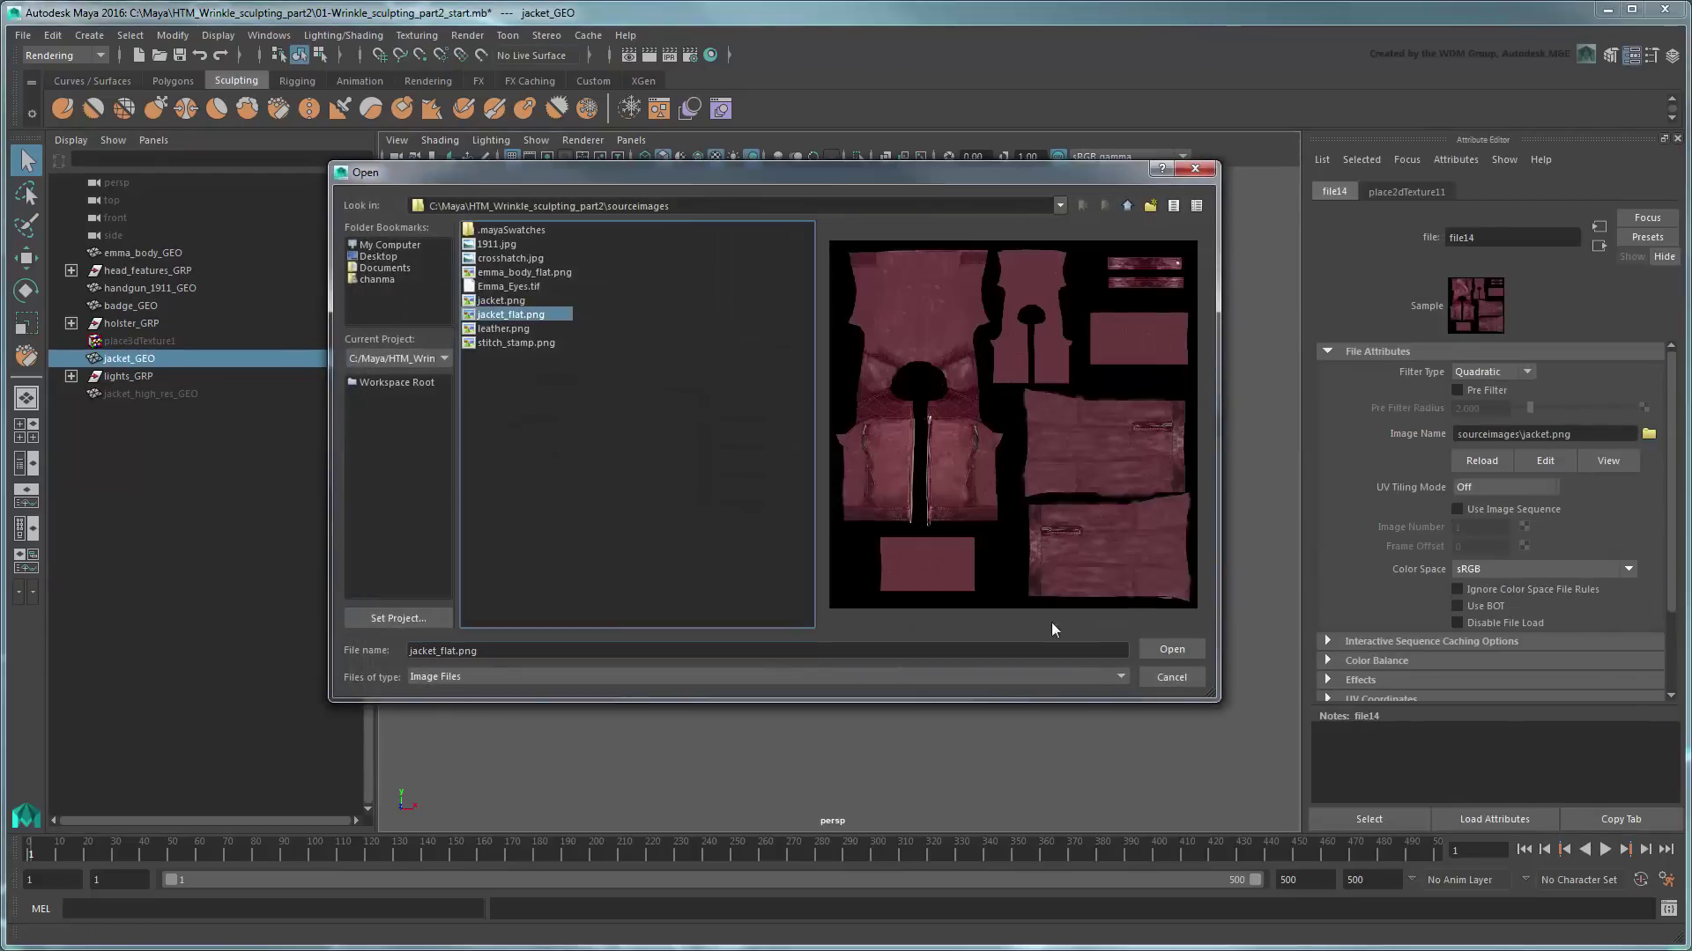
click(1171, 649)
click(655, 442)
Step: Select lights_GRP, enable Use All Lights, and pick its Rotate Y channel
click(207, 379)
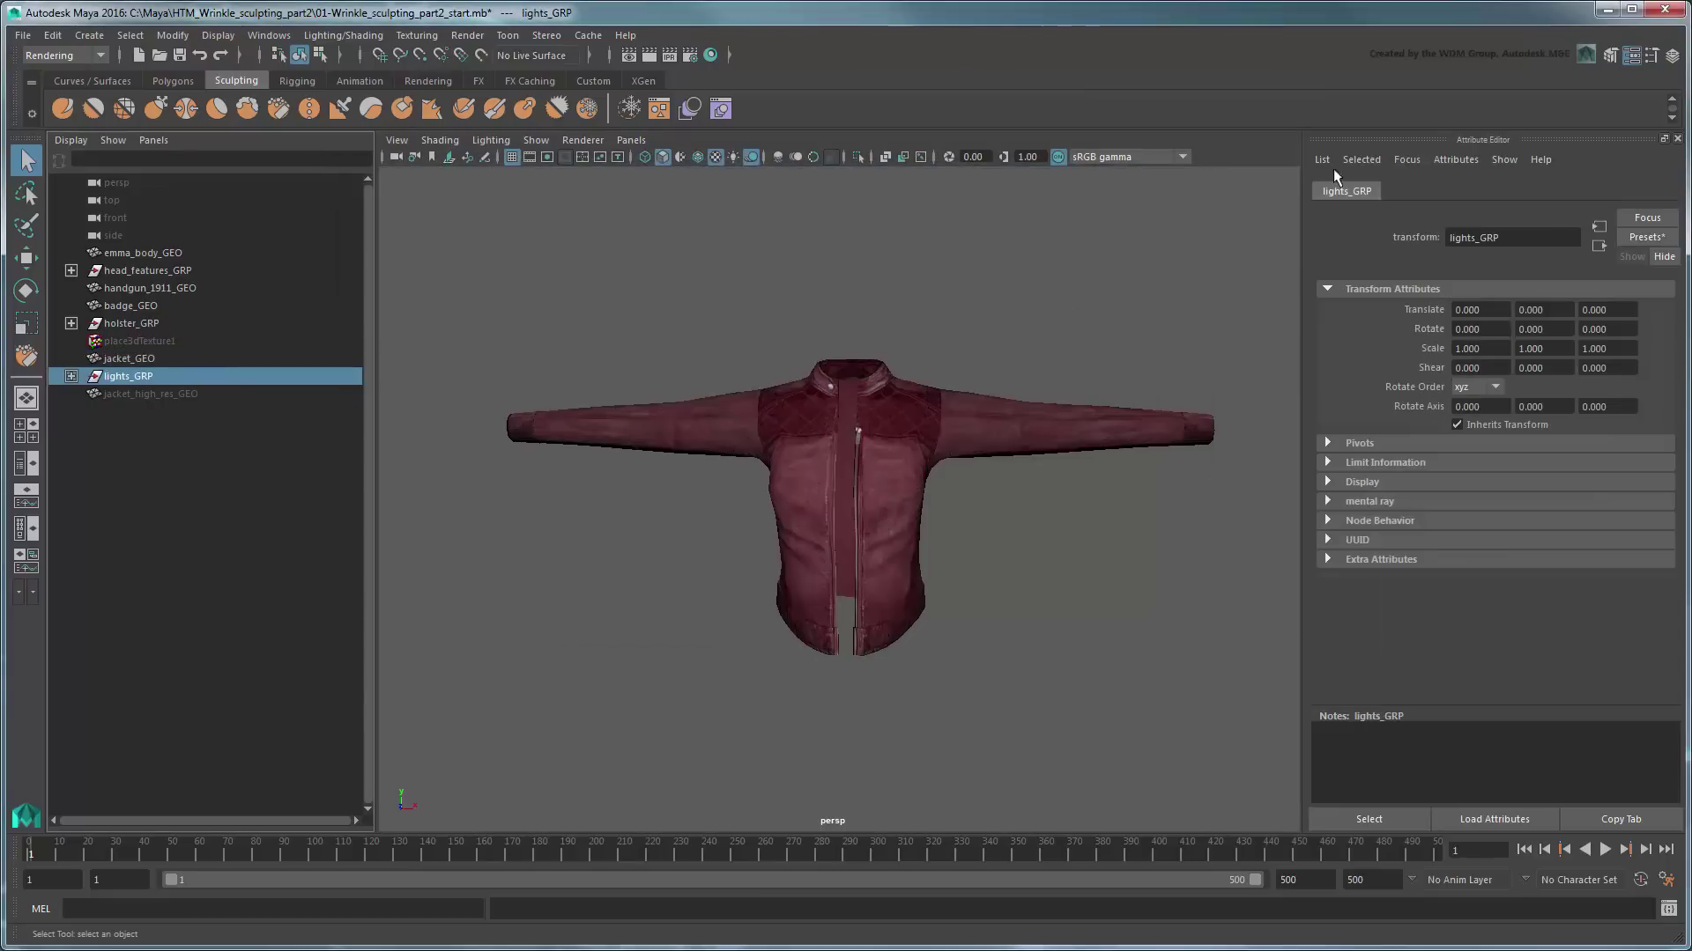
key(ctrl+a)
alt+drag(1220, 516, 1198, 512)
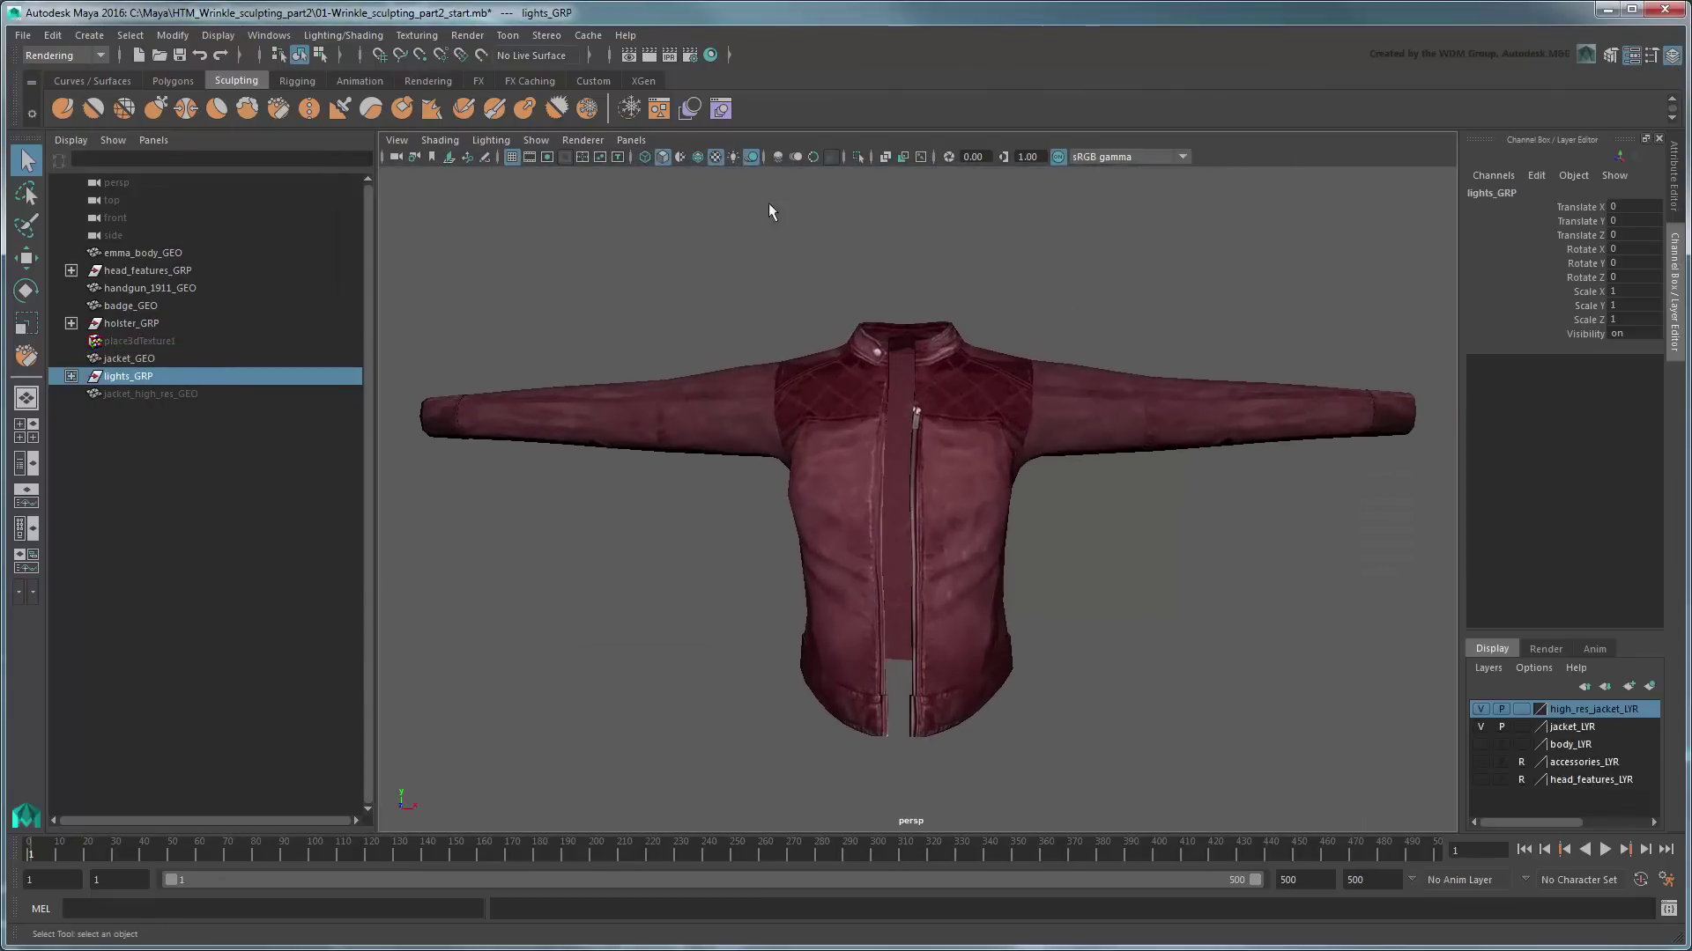
click(733, 156)
click(1581, 262)
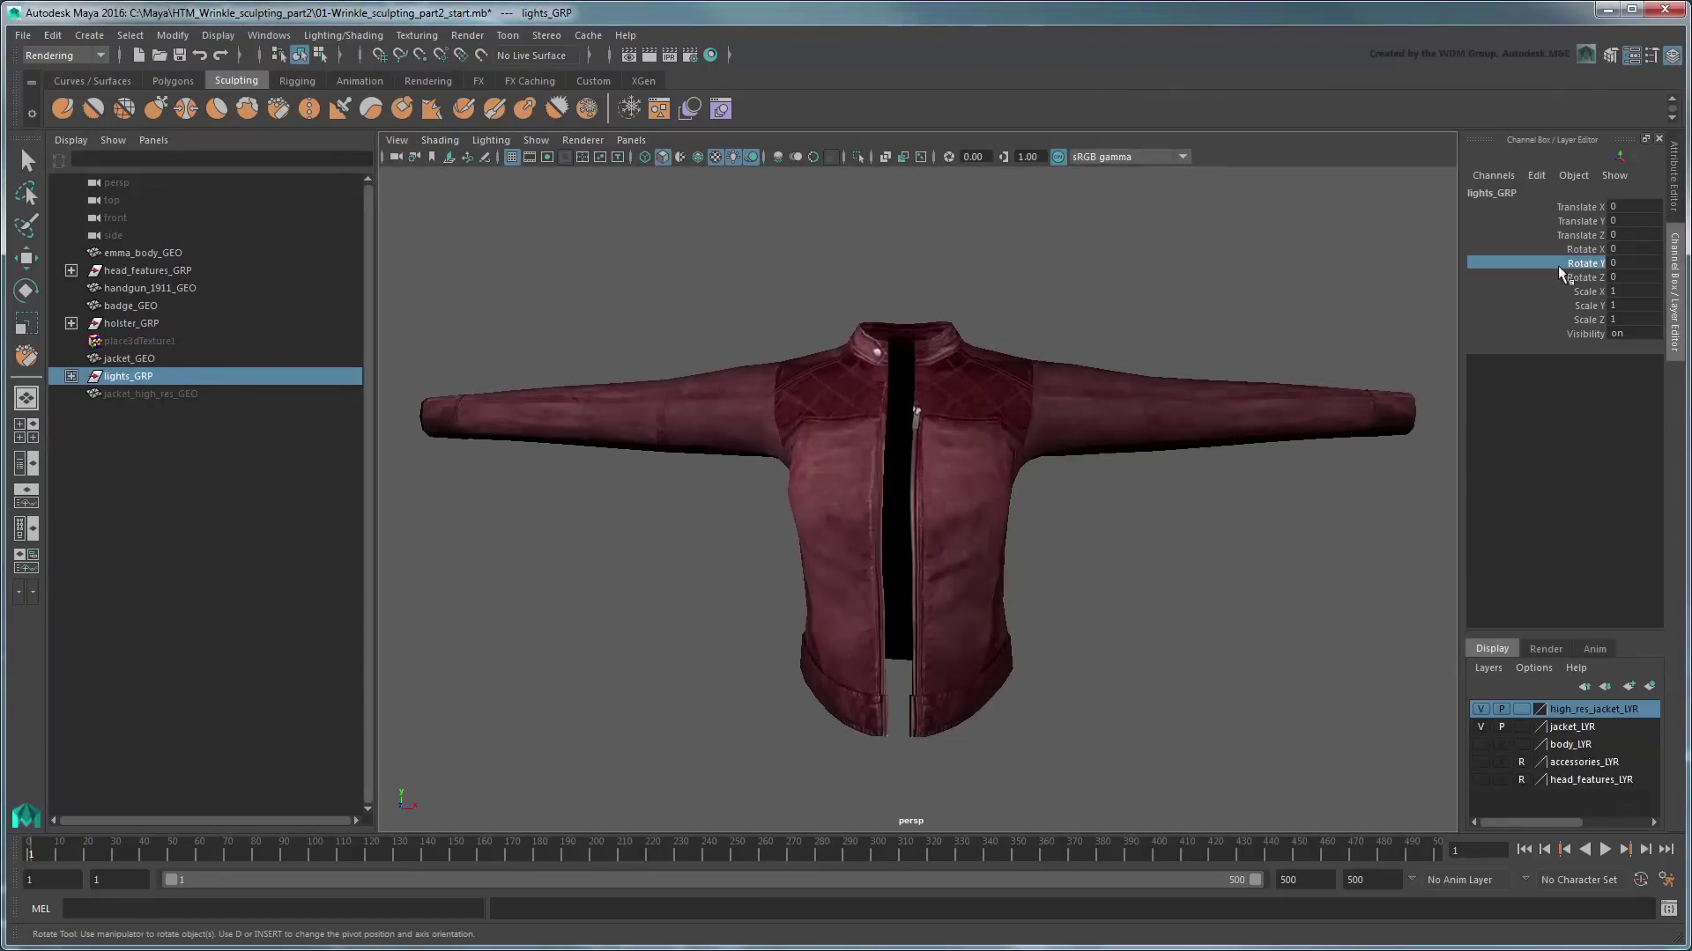
Step: Spin lights_GRP around the jacket, view the back, then return it near zero
mouse_move(456, 720)
middle_down()
mouse_move(592, 771)
mouse_move(906, 710)
middle_up()
mouse_move(906, 709)
alt+mouse_down()
mouse_move(929, 721)
mouse_move(907, 729)
alt+mouse_up()
middle_drag(1096, 780, 151, 743)
mouse_move(559, 705)
alt+mouse_down()
mouse_move(934, 690)
mouse_move(965, 710)
alt+mouse_up()
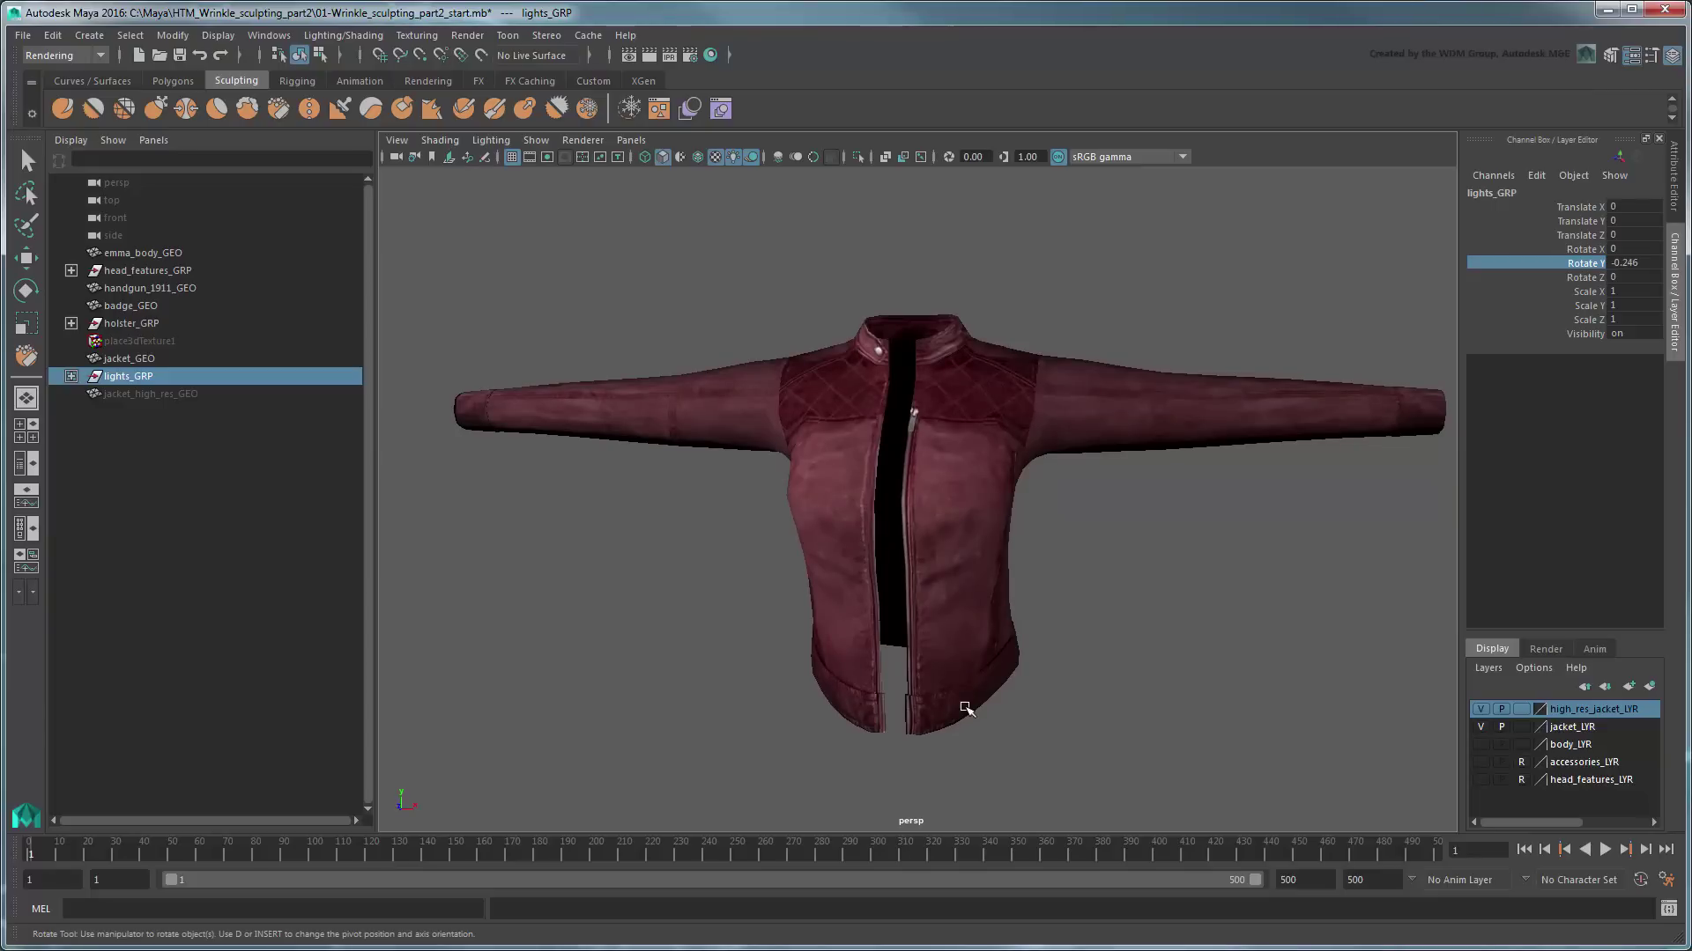